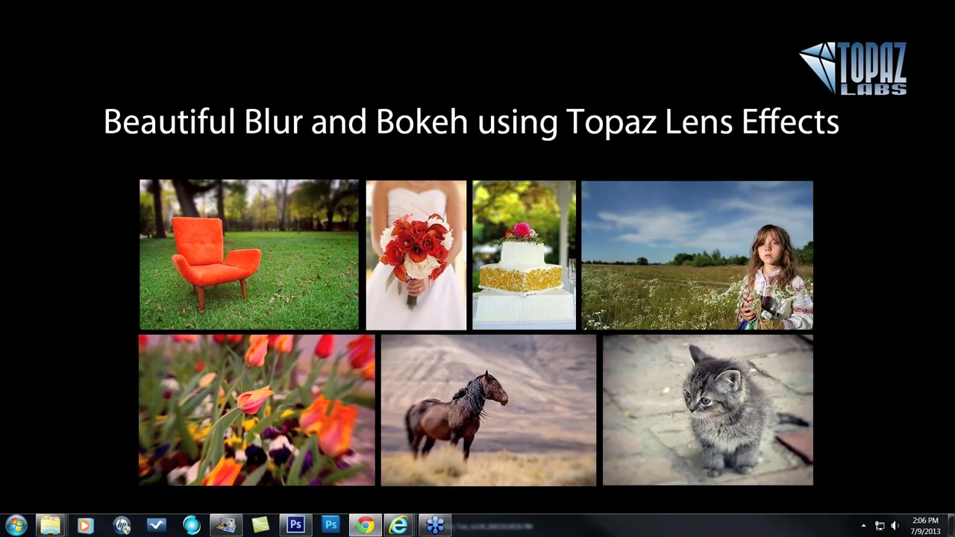
# - Switch from the title slide to Photoshop and compare boquet.psd with and without the Background copy 2 layer
pyautogui.click(933, 15)
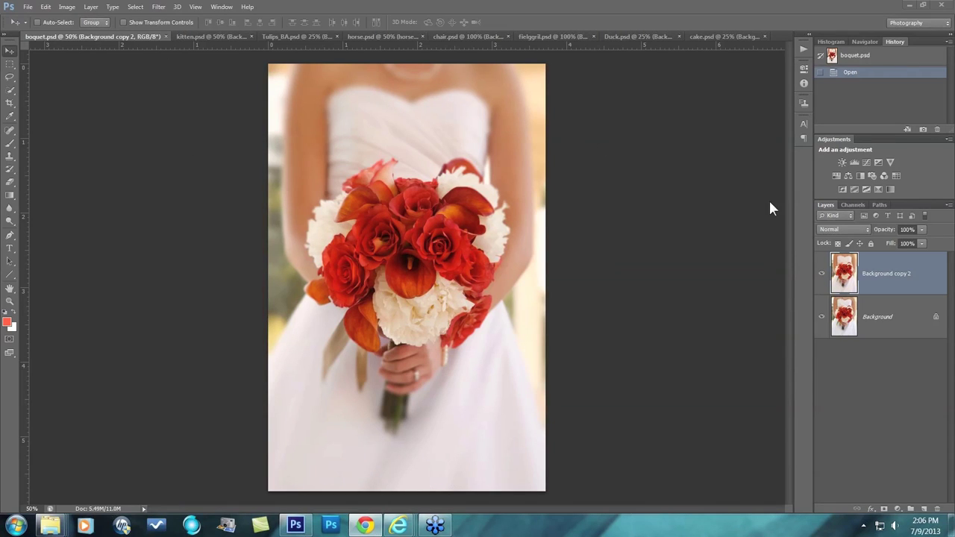
pyautogui.click(821, 274)
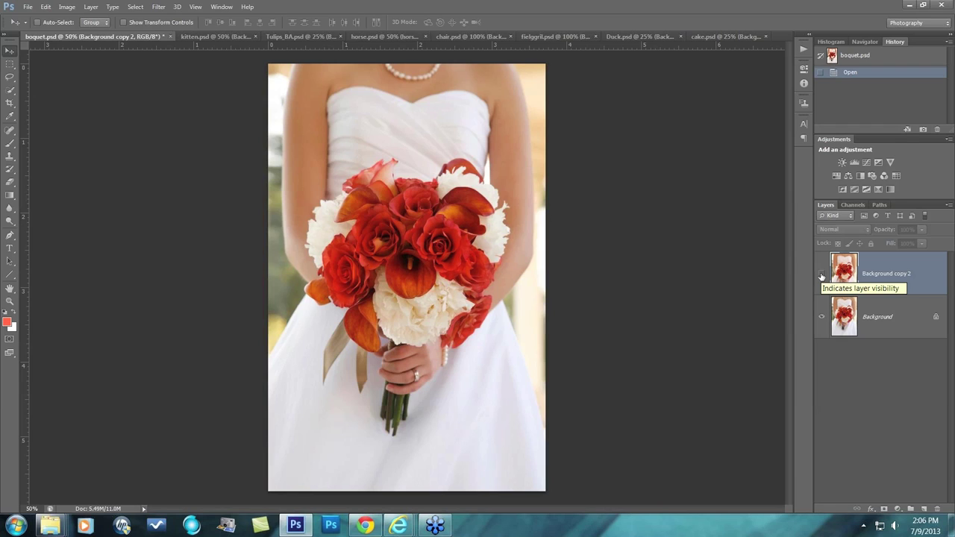
pyautogui.click(822, 274)
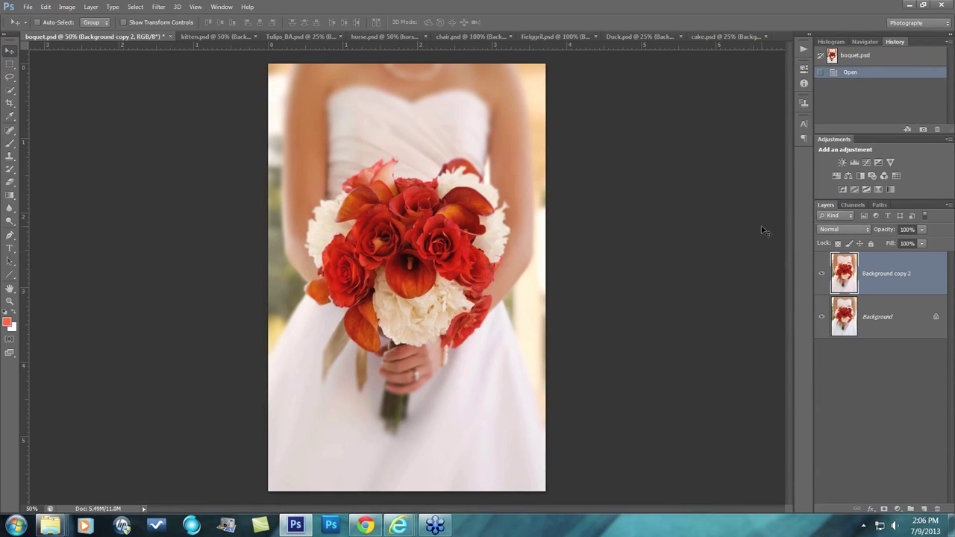
# - Bring up kitten.psd and compare the image with the Background copy layer hidden and shown
pyautogui.click(204, 34)
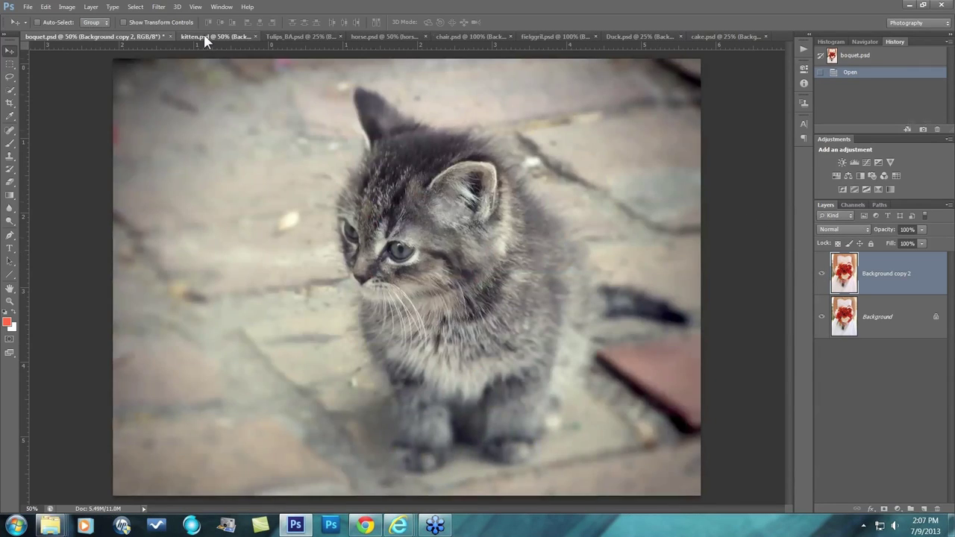
pyautogui.click(821, 272)
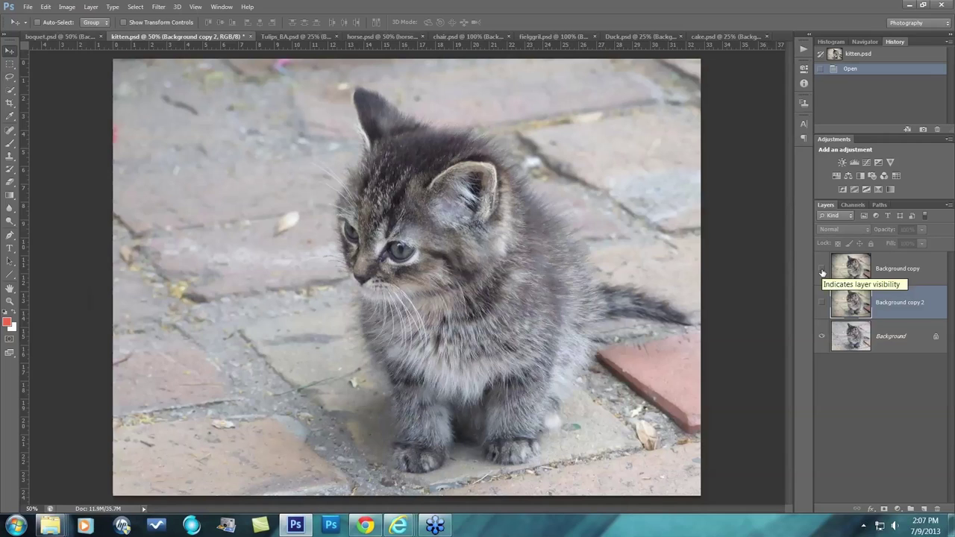
pyautogui.click(821, 273)
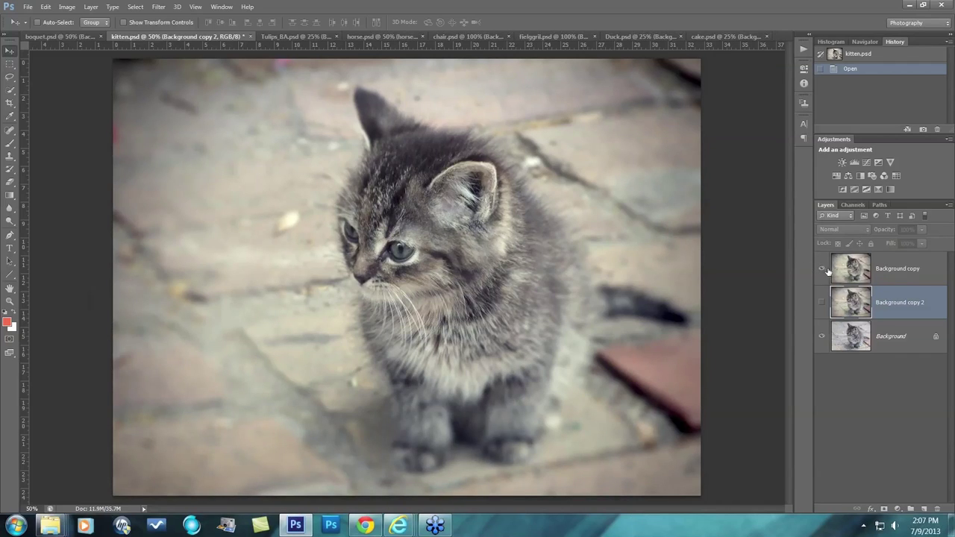
# - Bring up Tulips_BA.psd and compare the image with the Background copy layer hidden and shown
pyautogui.click(297, 37)
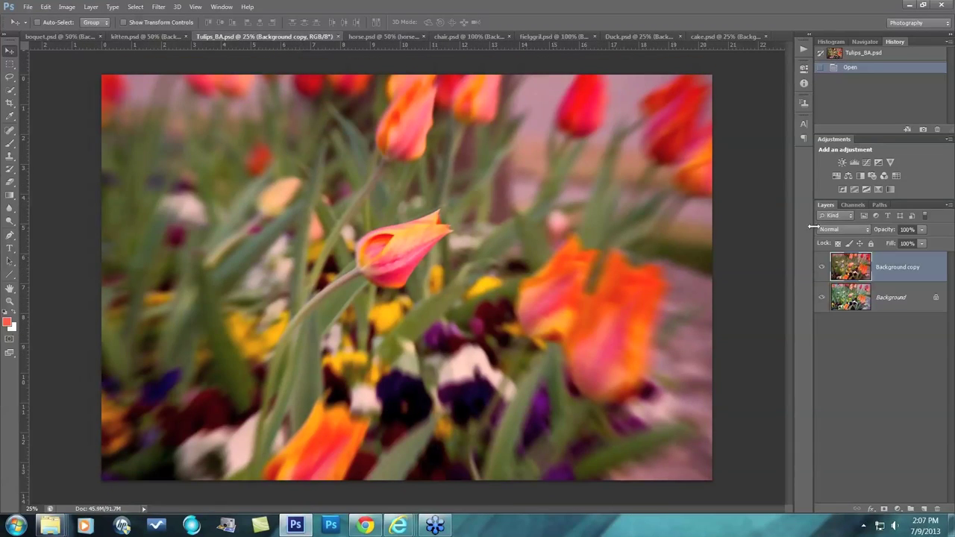
pyautogui.click(822, 270)
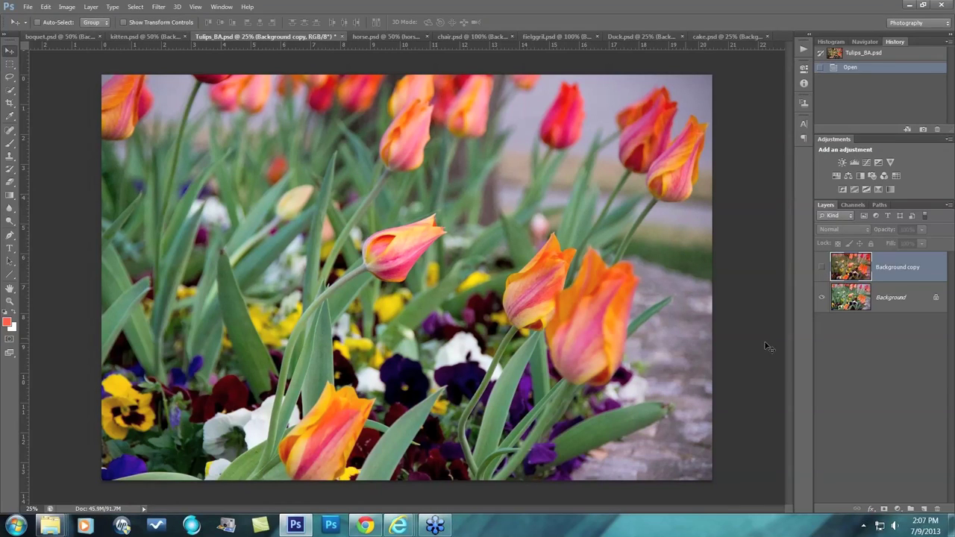
pyautogui.click(822, 267)
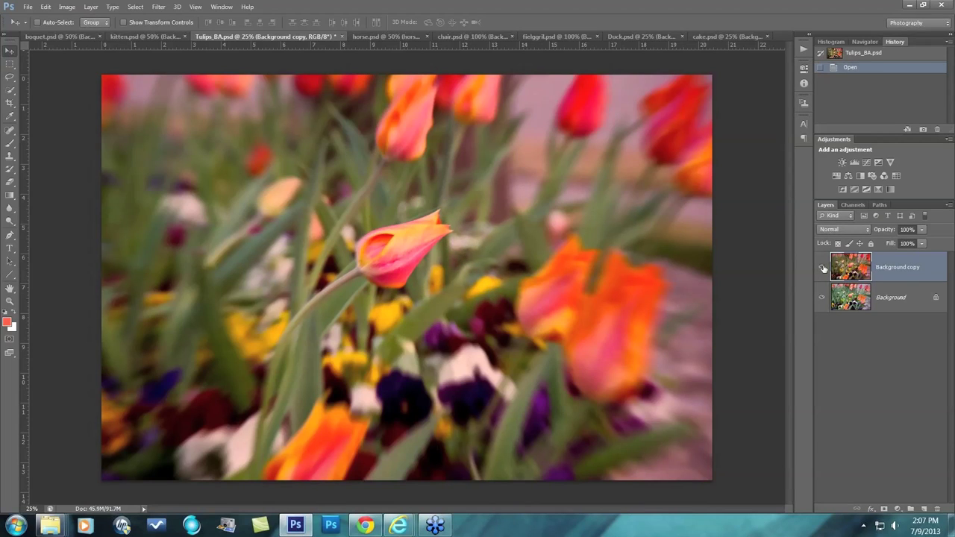
# - Bring up horse.psd and compare the original with the horse_after layer by toggling its visibility, leaving it shown
pyautogui.click(390, 35)
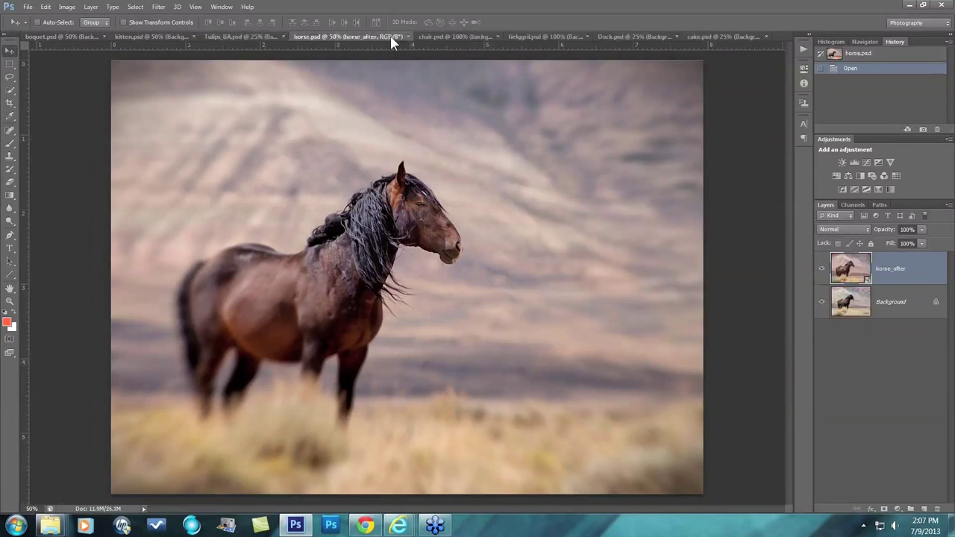
pyautogui.click(822, 270)
pyautogui.click(822, 270)
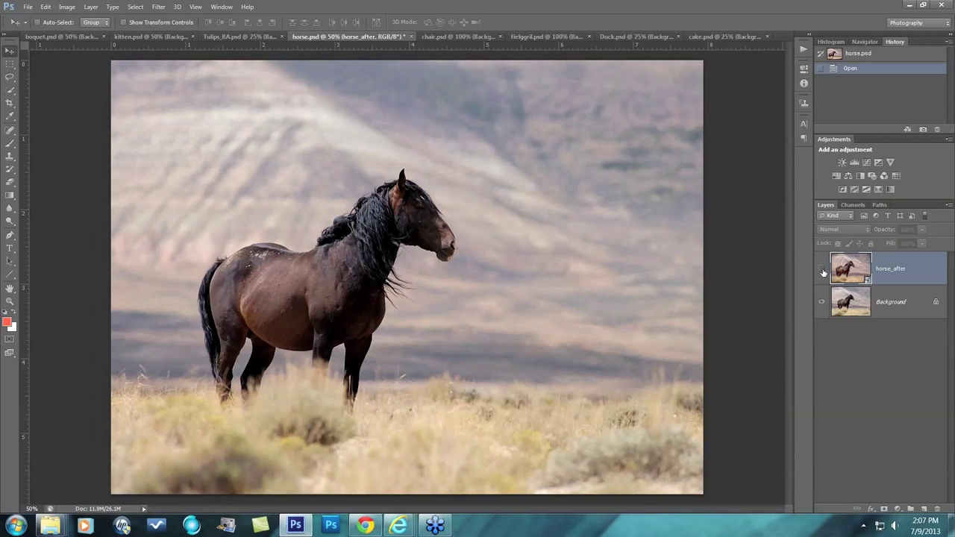
pyautogui.click(822, 270)
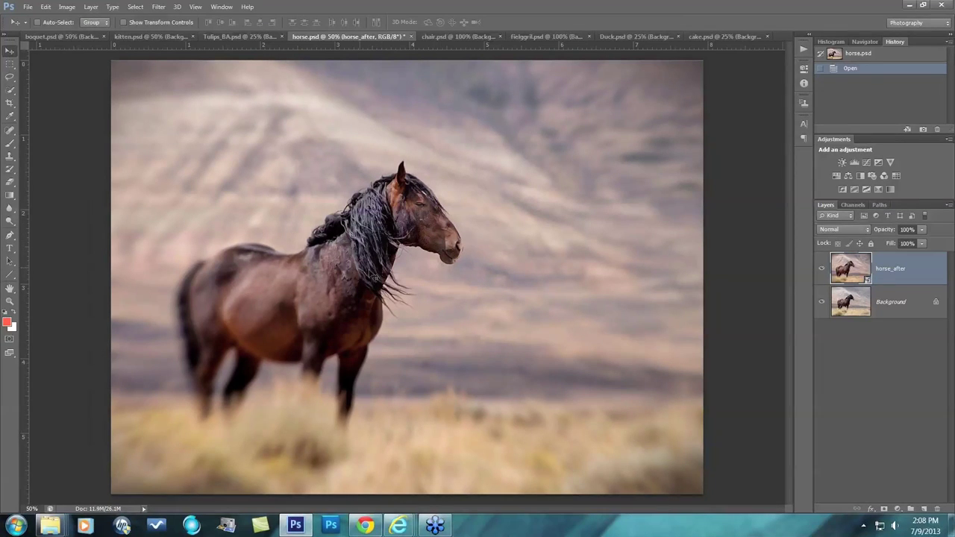
pyautogui.click(822, 269)
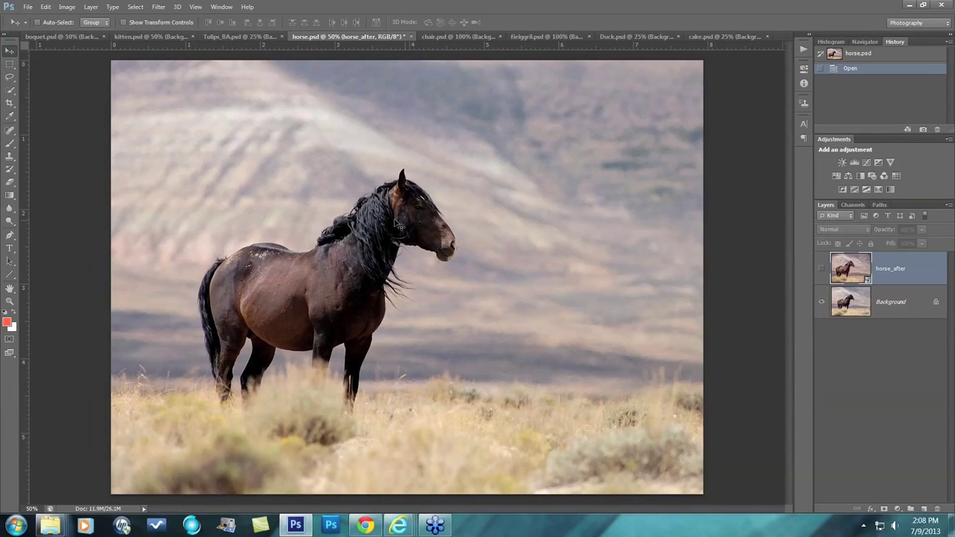
pyautogui.click(822, 269)
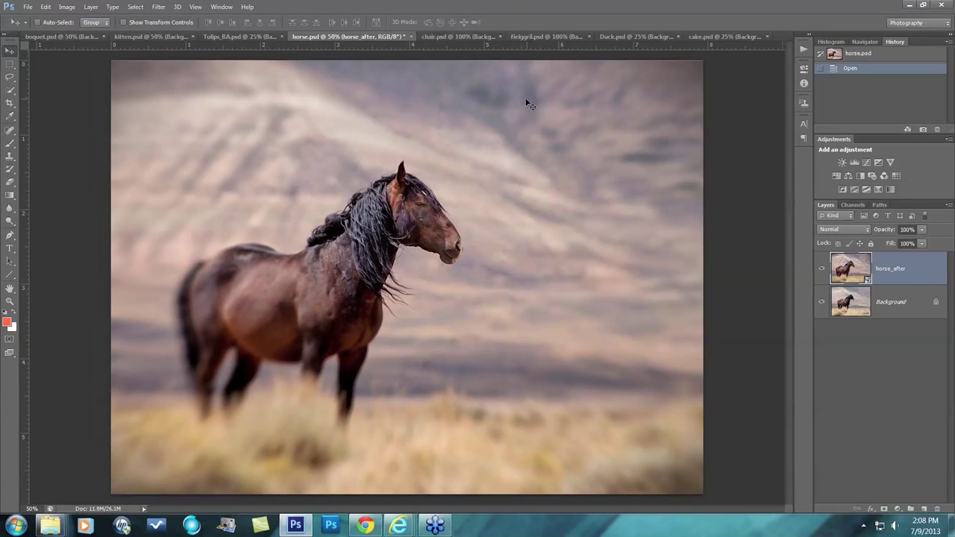
# - Bring up chair.psd and compare the image with the chair_large_after layer hidden and shown
pyautogui.click(454, 37)
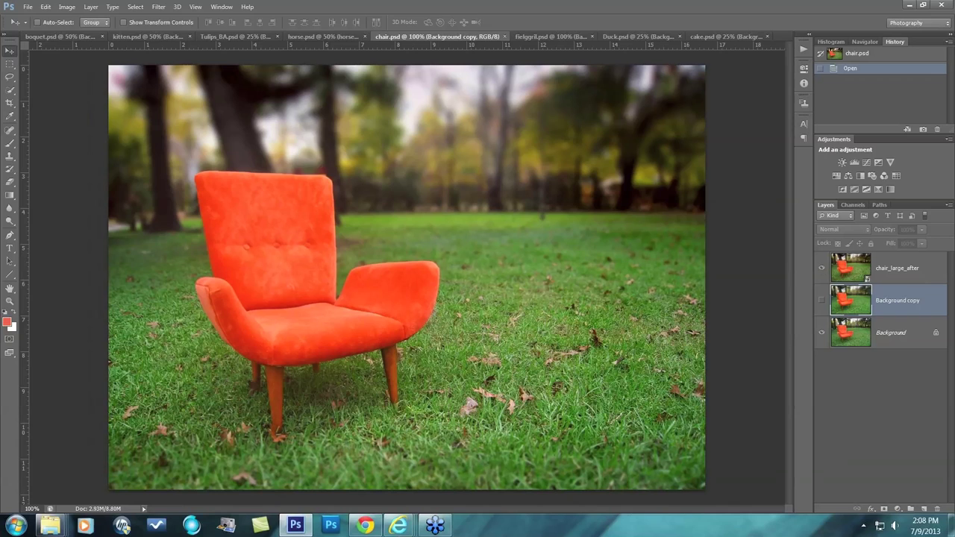
pyautogui.click(822, 269)
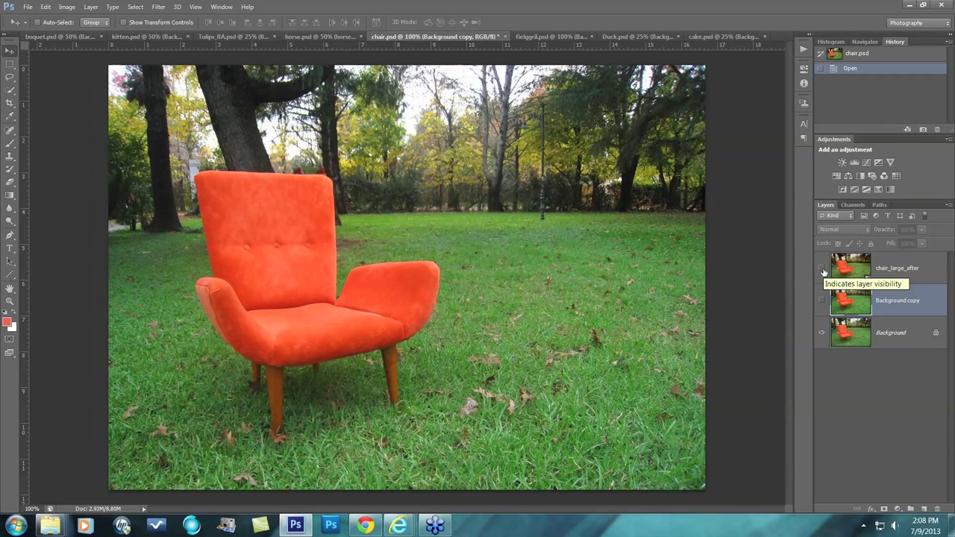
pyautogui.click(823, 269)
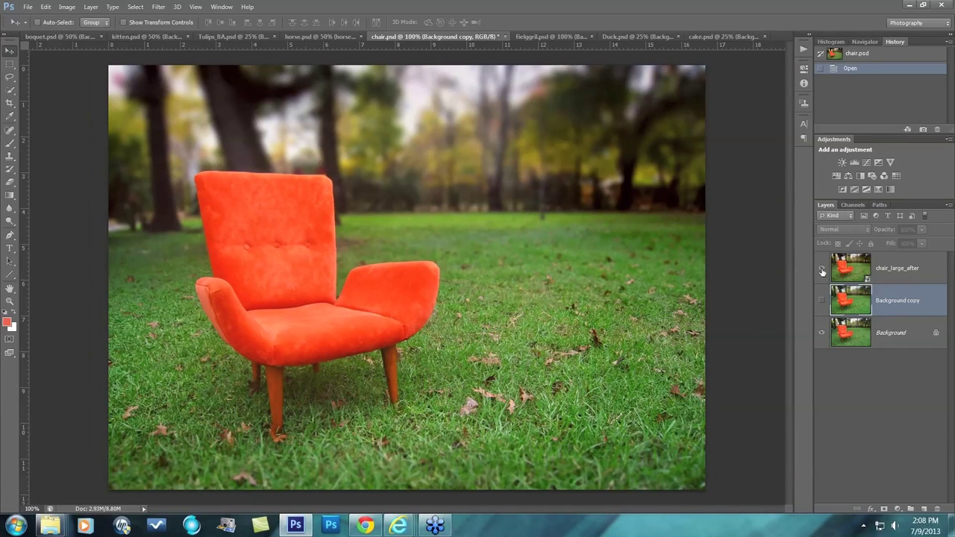
# - Bring up the photo of the girl in the field and compare it with the Background copy layer hidden and shown
pyautogui.click(545, 37)
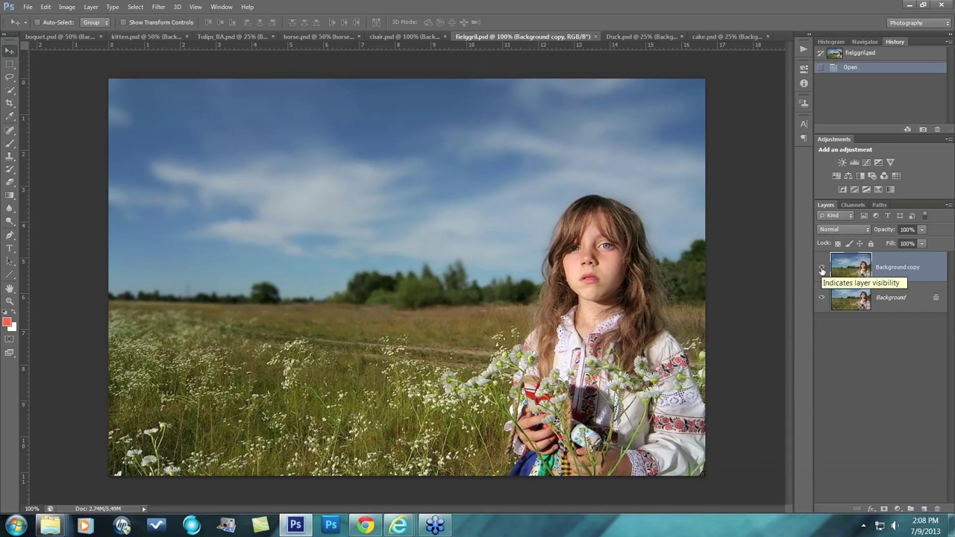
pyautogui.click(821, 269)
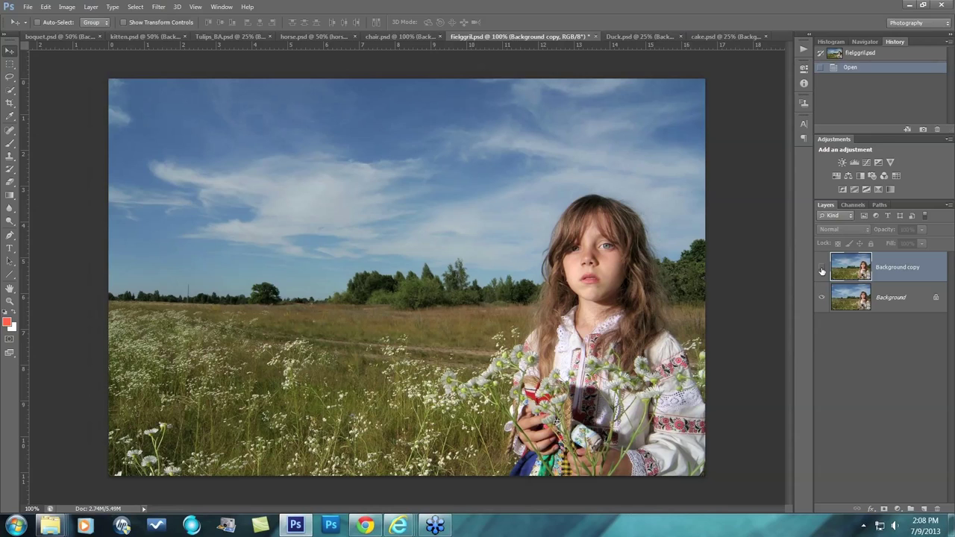
pyautogui.click(821, 269)
# - Bring up Duck.psd and compare the image with the Background copy layer hidden and shown
pyautogui.click(640, 36)
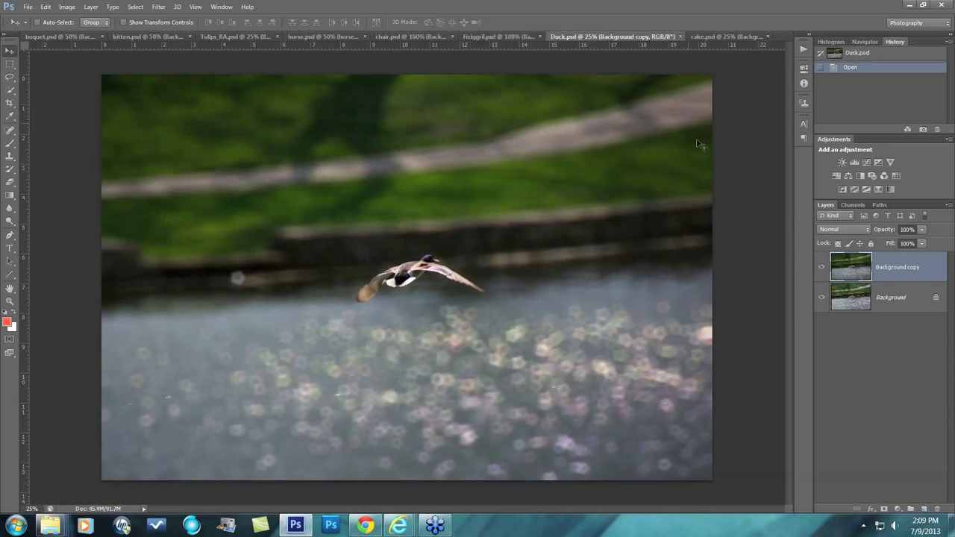
pyautogui.click(822, 268)
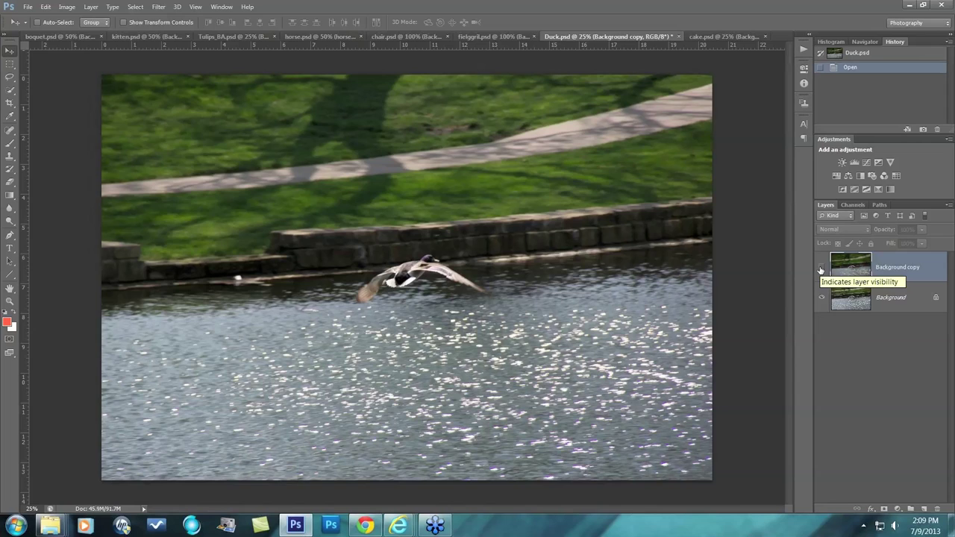
pyautogui.click(820, 270)
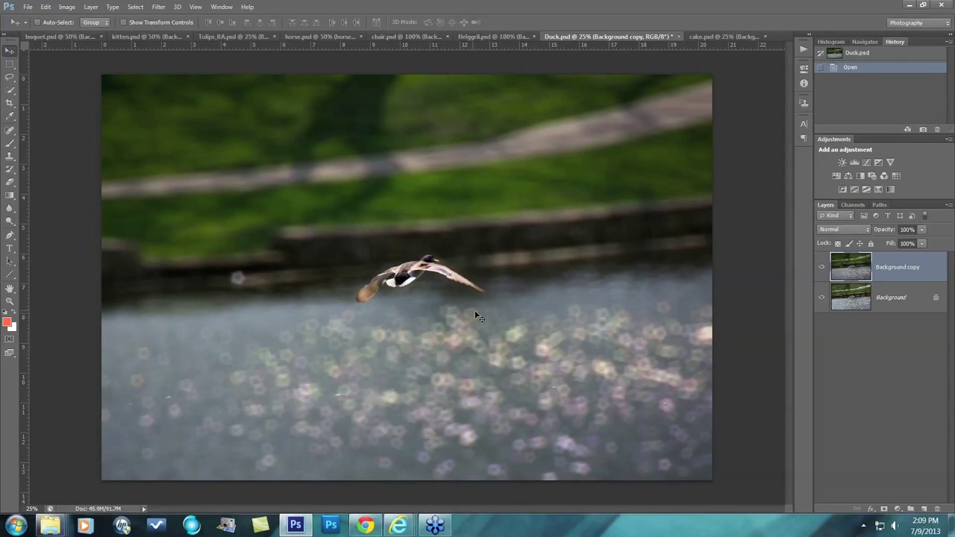
# - In cake.psd, examine the background bokeh up close and compare the Background copy and Background copy 2 layers
pyautogui.click(723, 38)
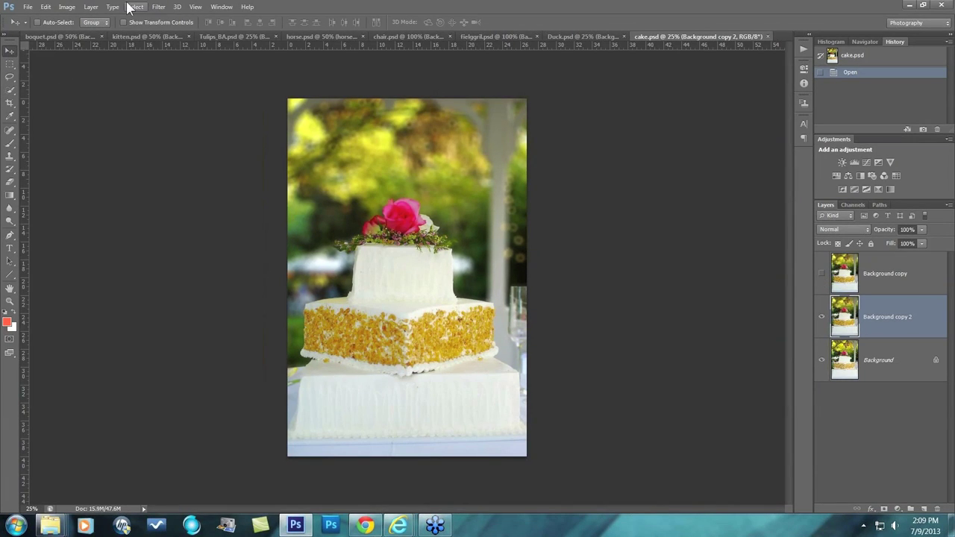
pyautogui.hotkey('ctrl', '+')
pyautogui.hotkey('ctrl', '+')
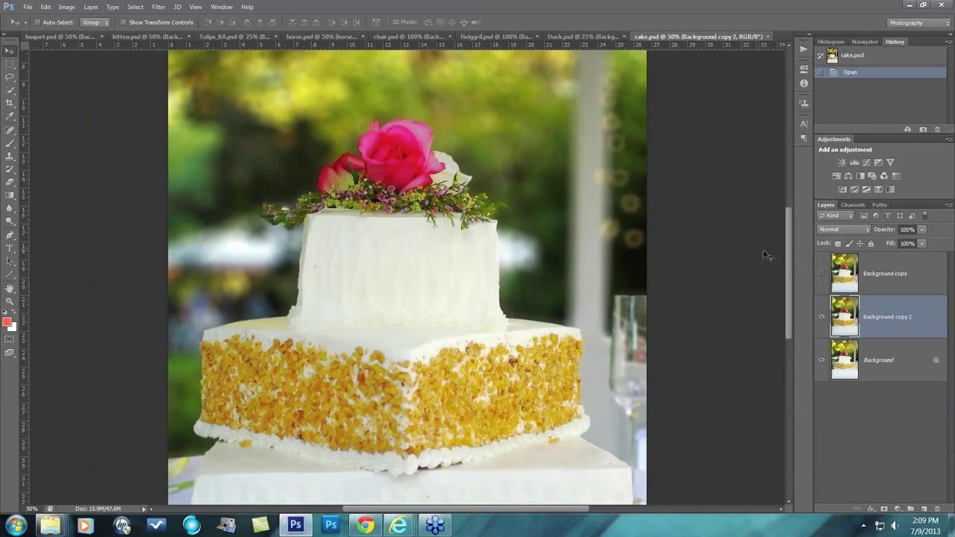
pyautogui.moveTo(791, 256); pyautogui.dragTo(791, 224)
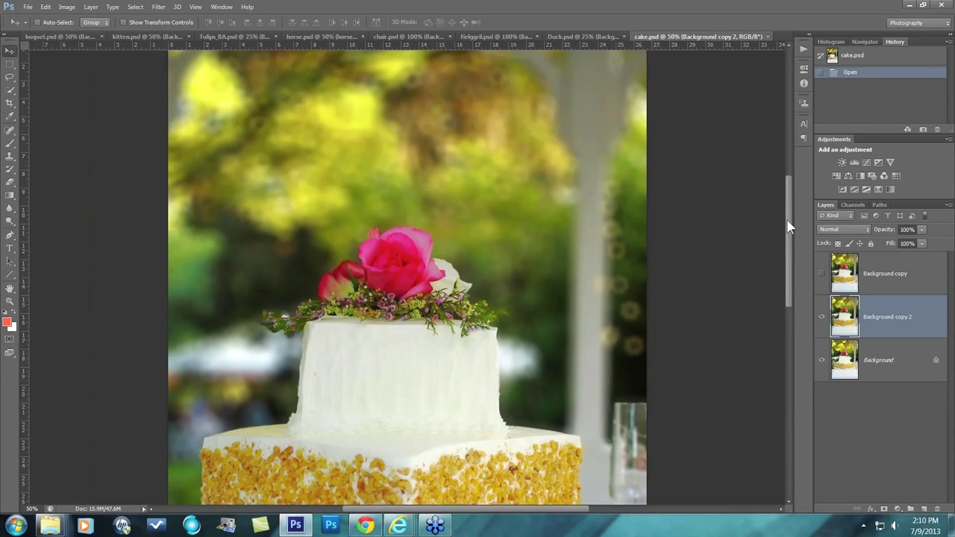
pyautogui.click(821, 275)
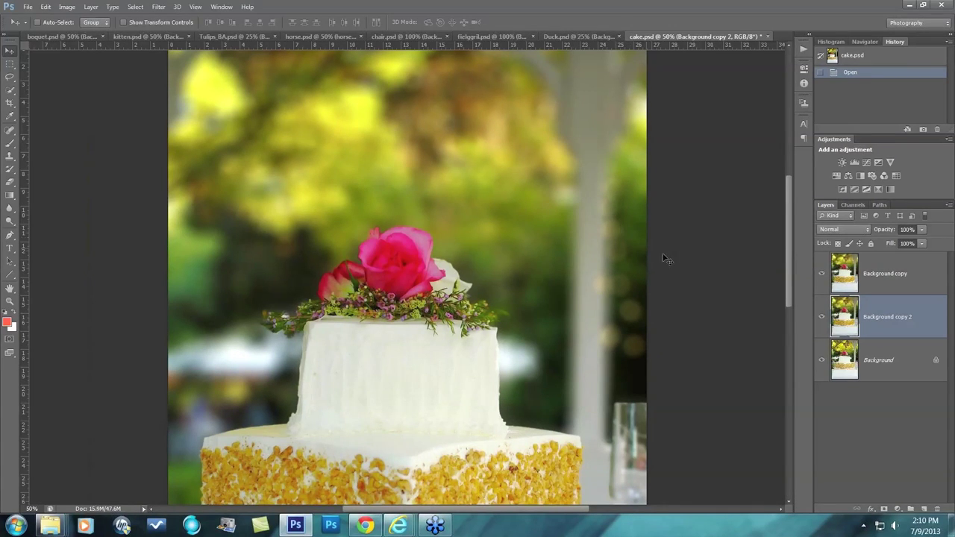
pyautogui.click(820, 277)
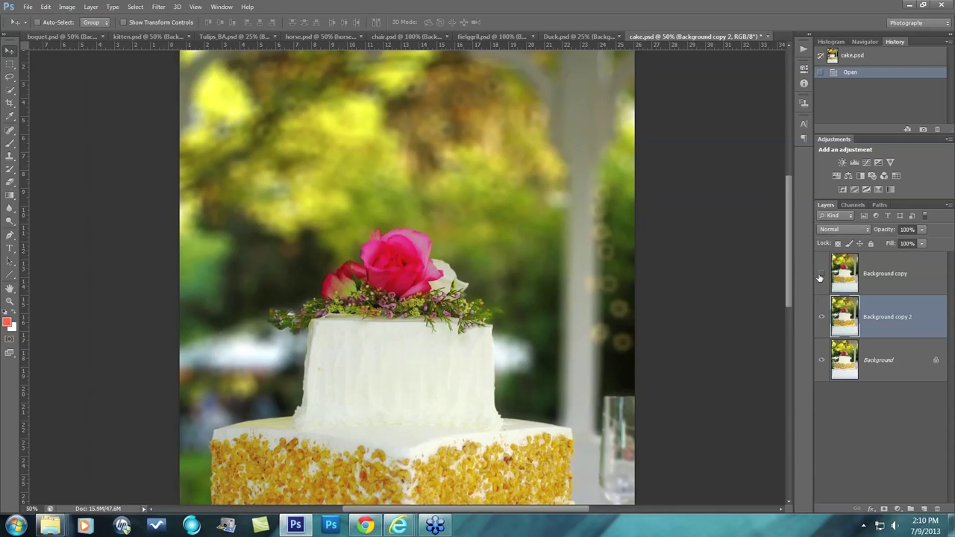
pyautogui.hotkey('ctrl', '-')
pyautogui.hotkey('ctrl', '-')
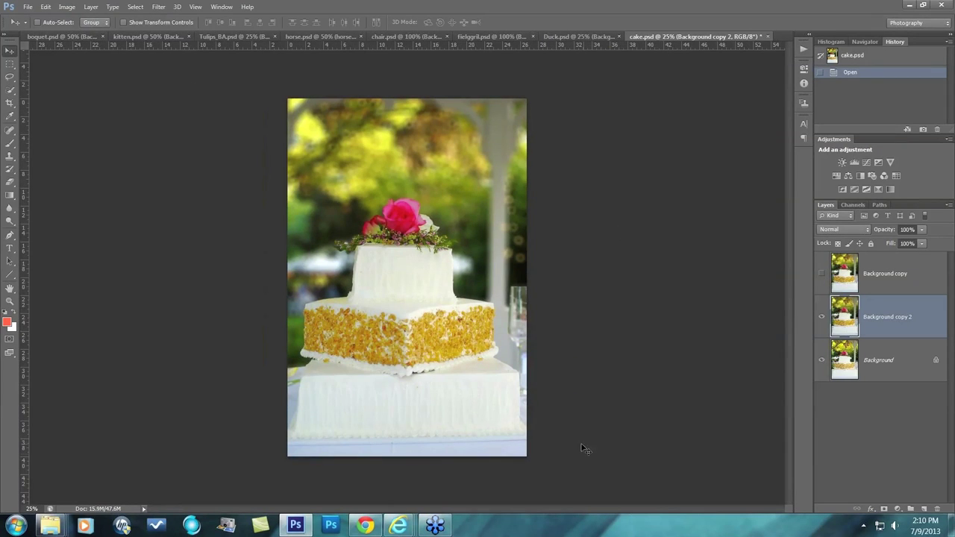
# - In boquet.psd, hide the Background copy 2 layer and duplicate the Background layer
pyautogui.click(57, 34)
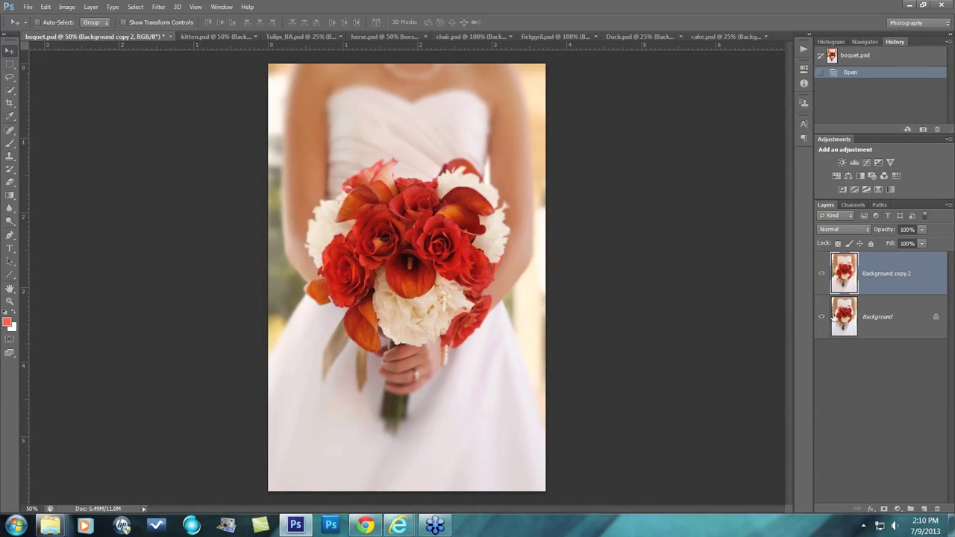
pyautogui.click(822, 273)
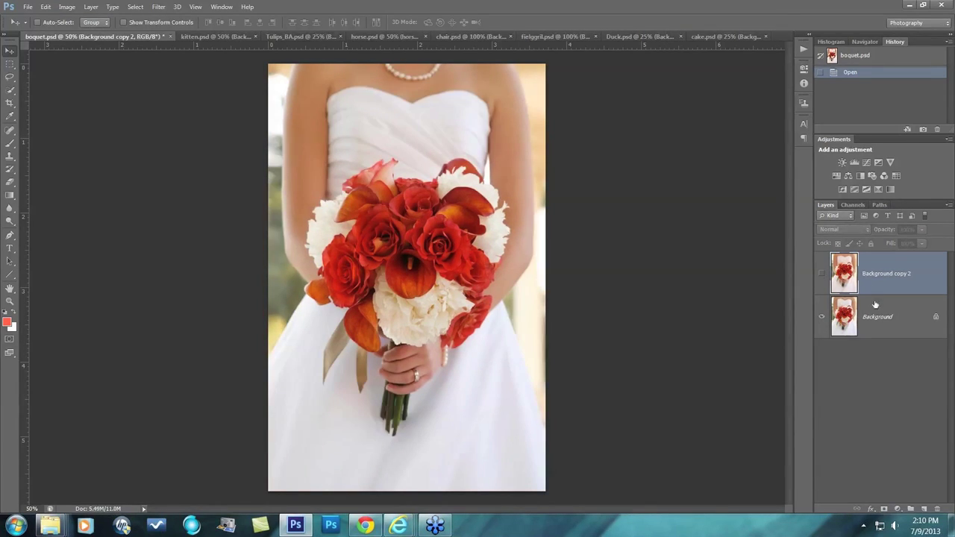
pyautogui.click(881, 317)
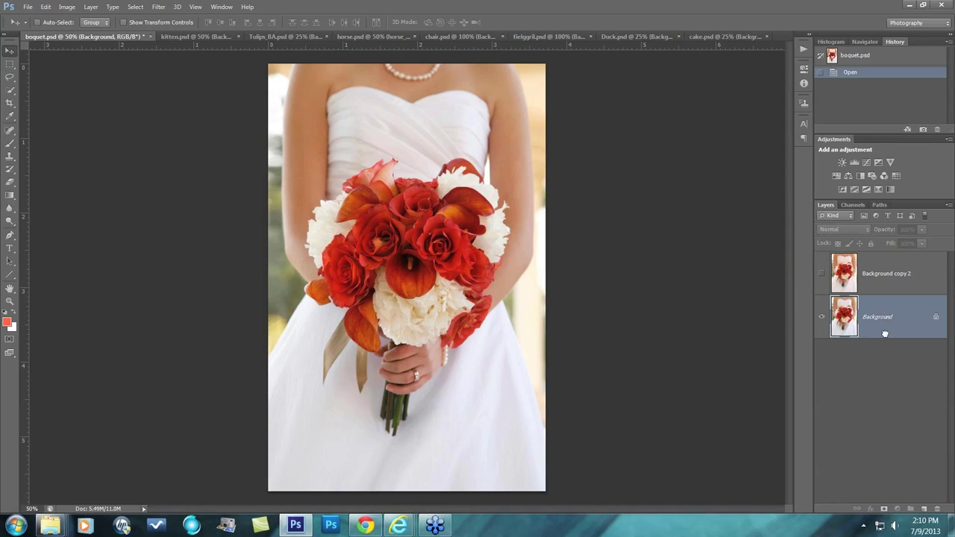
pyautogui.hotkey('ctrl', 'j')
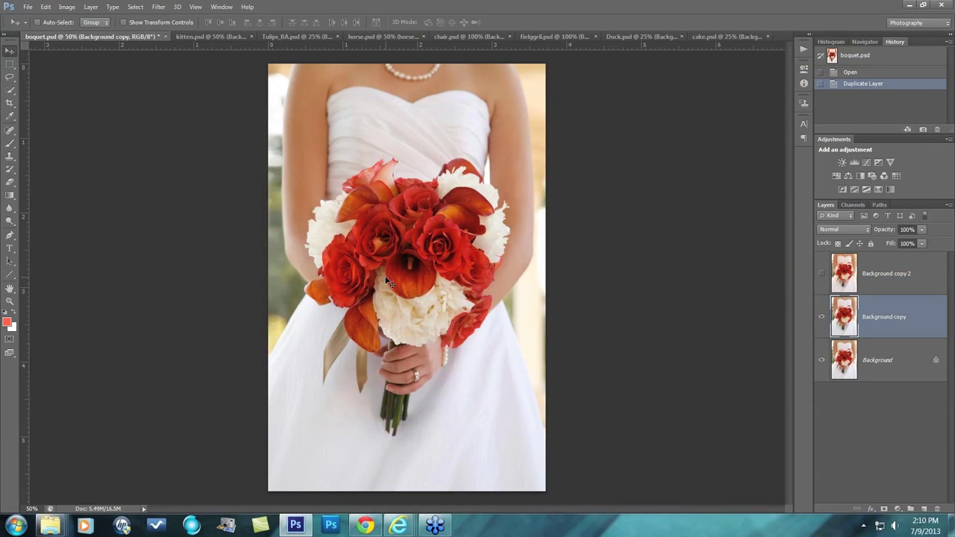
# - Open the Topaz Lens Effects filter from Topaz Labs on the duplicated bouquet layer
pyautogui.click(158, 6)
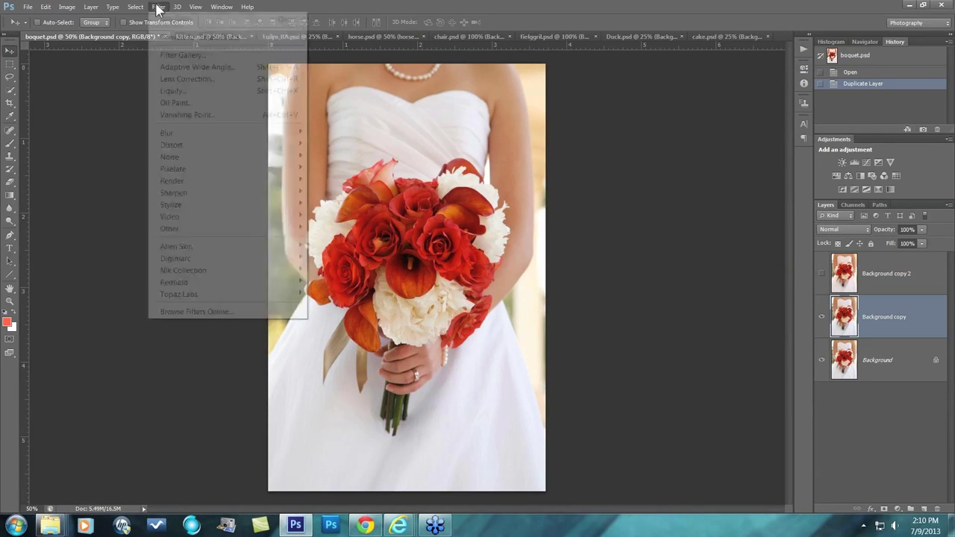
pyautogui.moveTo(193, 296)
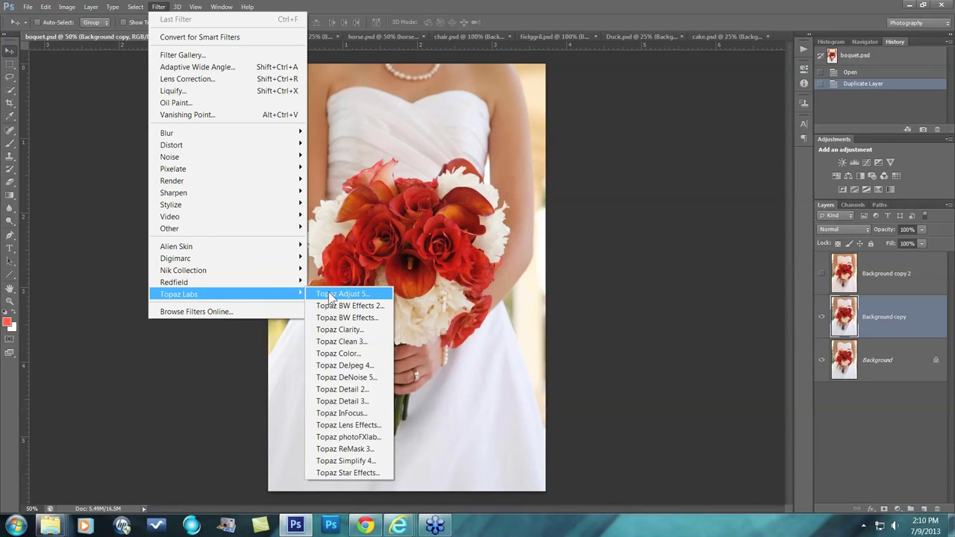
pyautogui.click(338, 423)
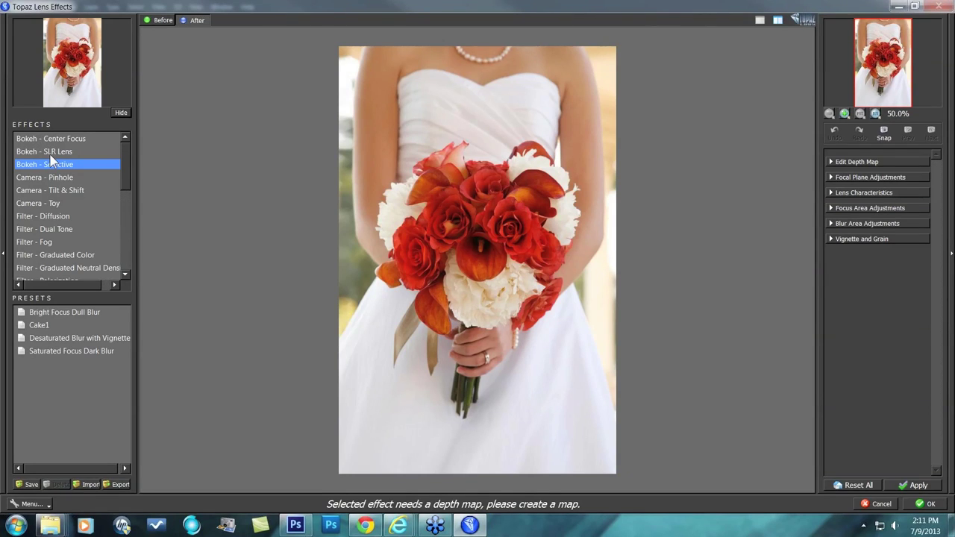
# - Look through the full list of available effects, from the Bokeh entries to the xF Add Vignette ones
pyautogui.scroll(-2, 121, 159)
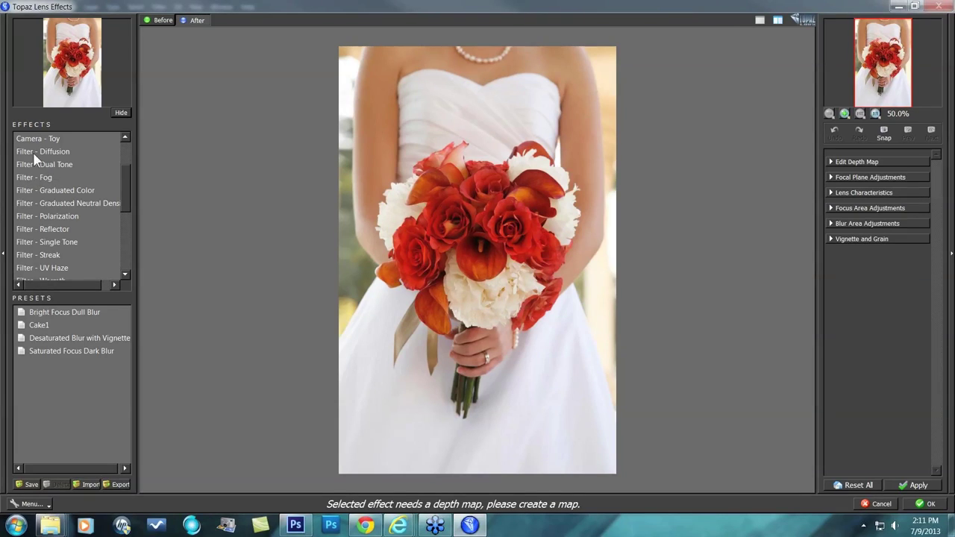
pyautogui.moveTo(125, 180); pyautogui.dragTo(125, 194)
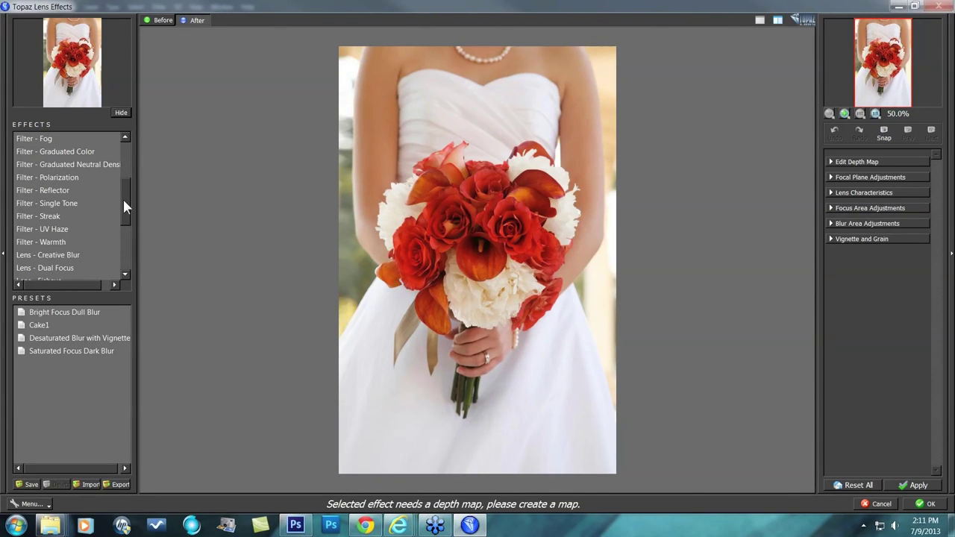
pyautogui.moveTo(124, 198); pyautogui.dragTo(39, 211)
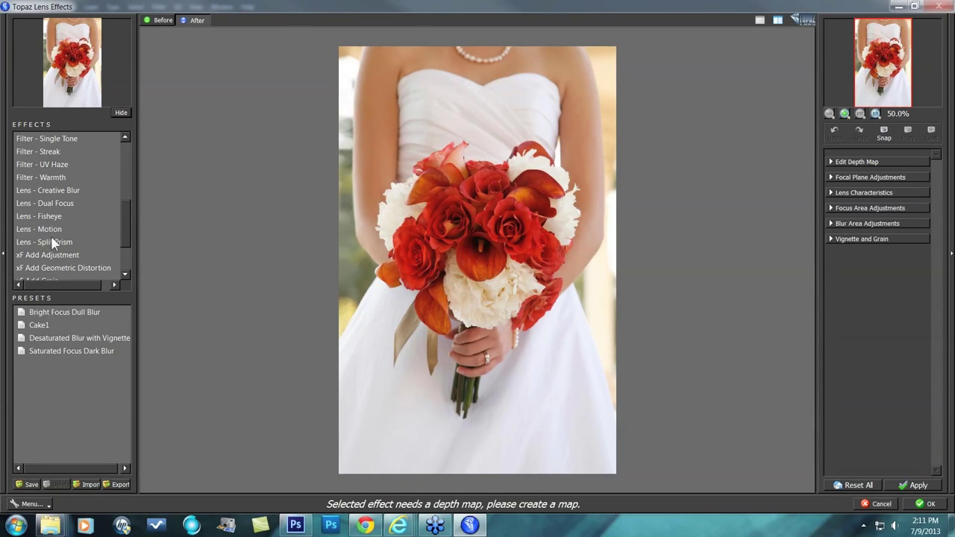
pyautogui.moveTo(126, 223); pyautogui.dragTo(123, 246)
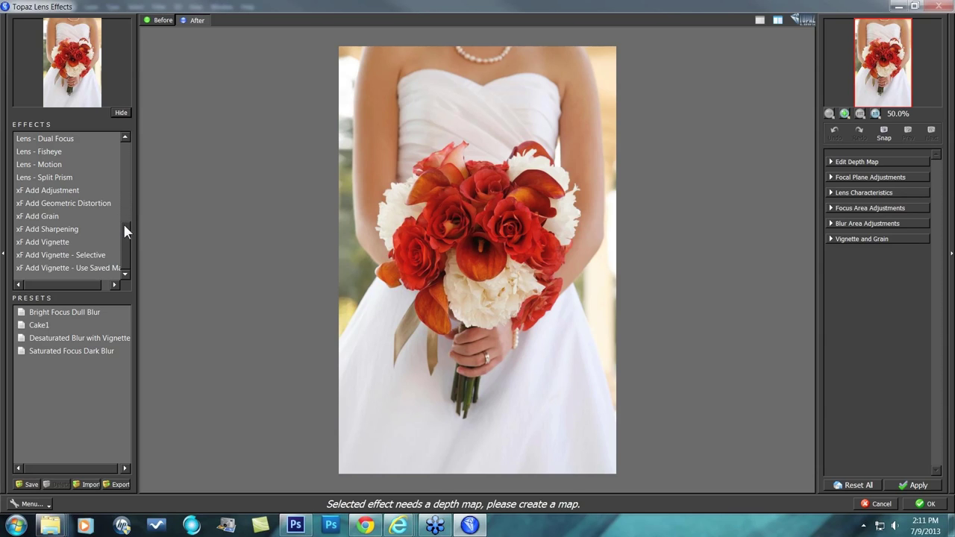
pyautogui.moveTo(123, 230); pyautogui.dragTo(132, 155)
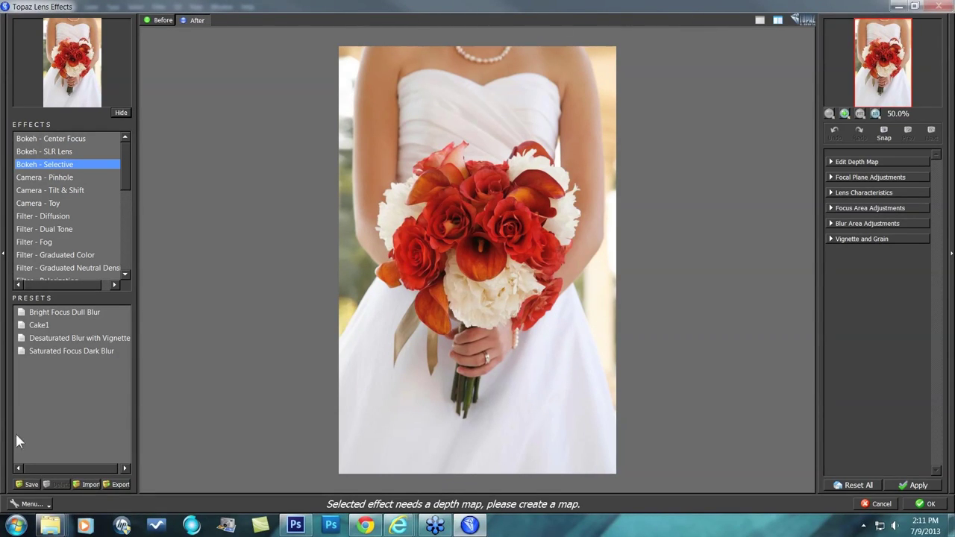
# - Review the plug-in's Preferences and close them without changing anything
pyautogui.click(118, 353)
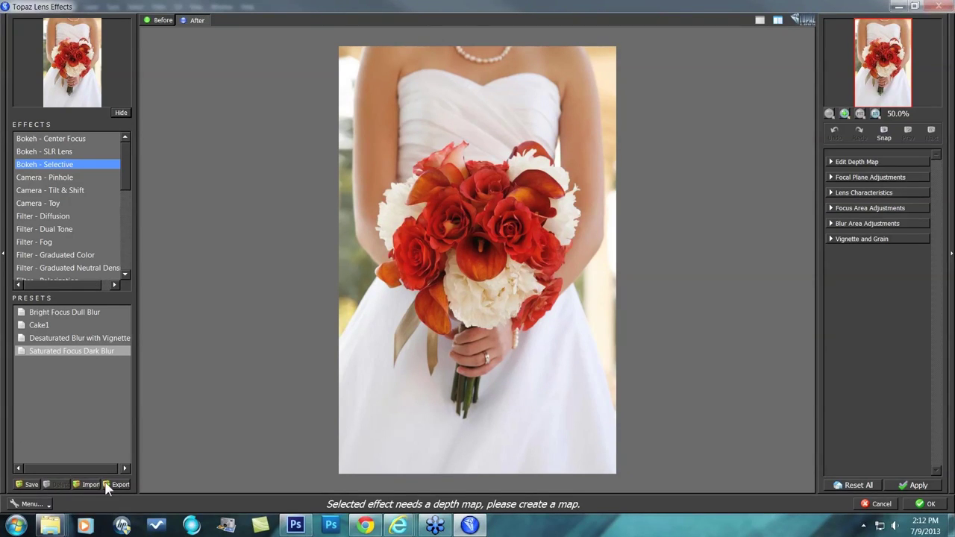
pyautogui.click(41, 506)
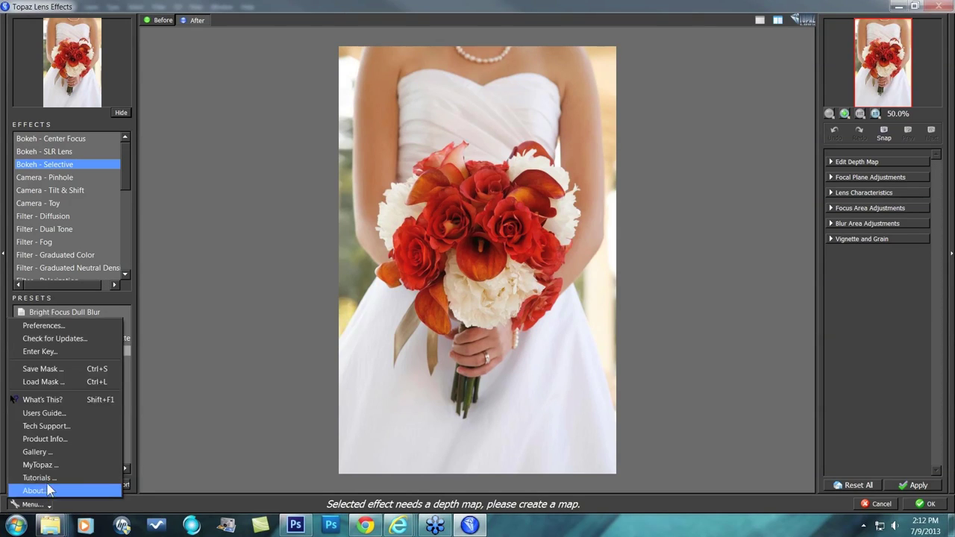
pyautogui.click(69, 327)
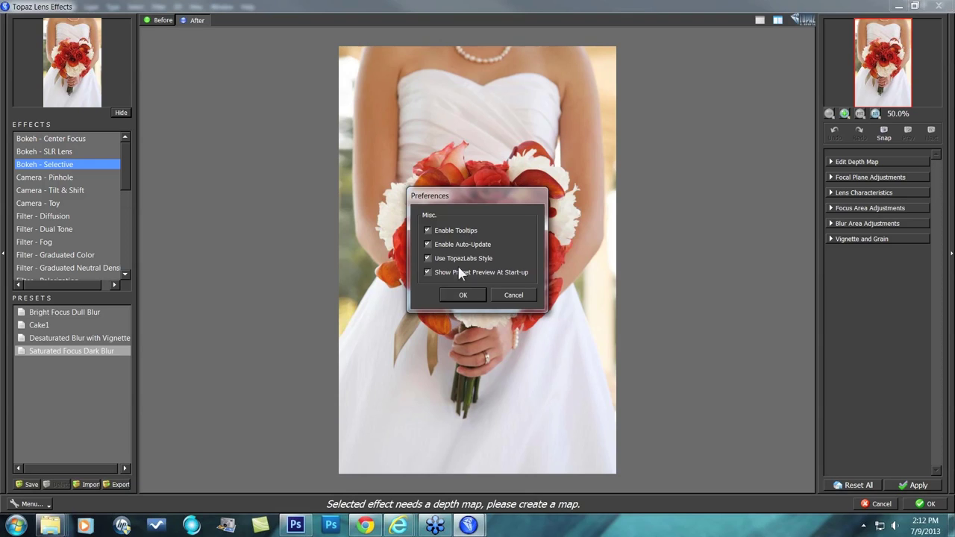
pyautogui.click(513, 294)
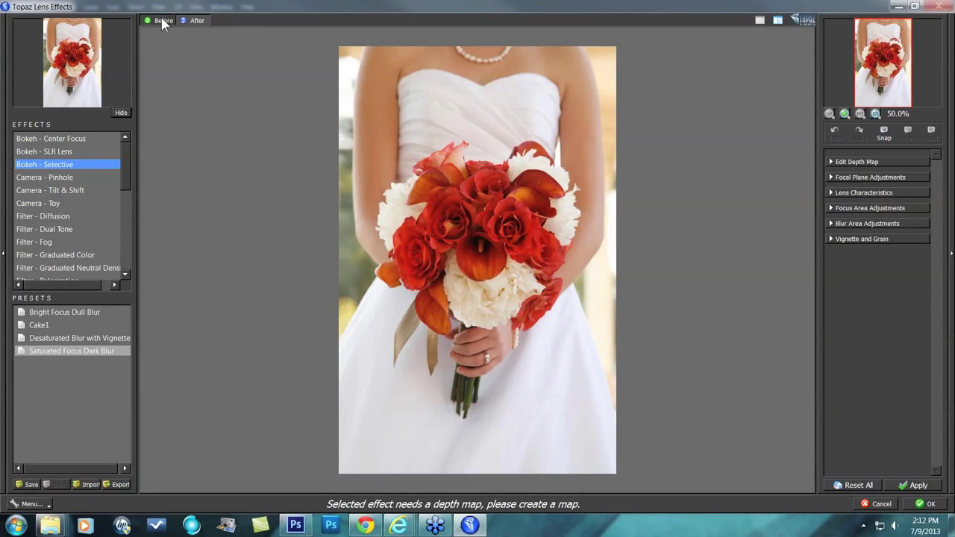
# - Preview the Camera - Toy effect and compare it with the original photo in the side-by-side and single views
pyautogui.click(192, 20)
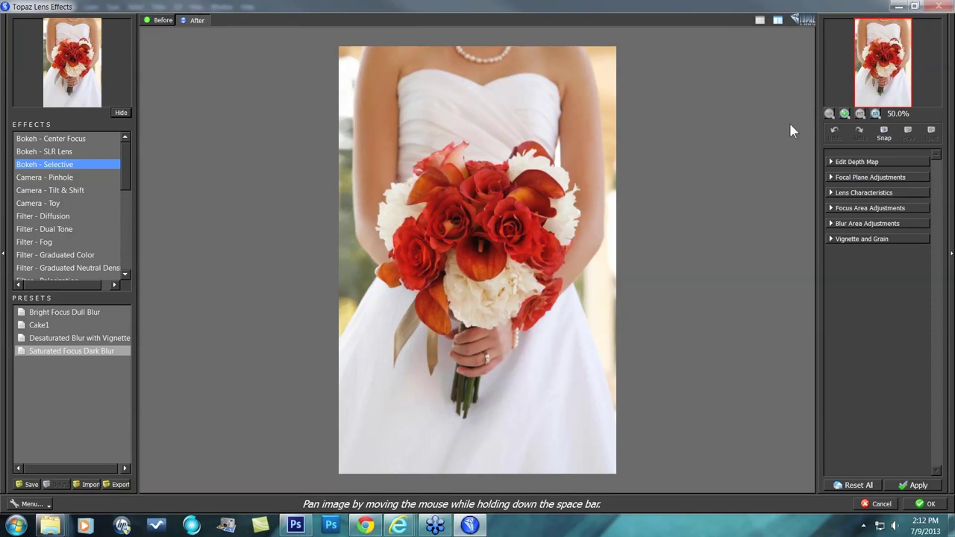
pyautogui.click(778, 21)
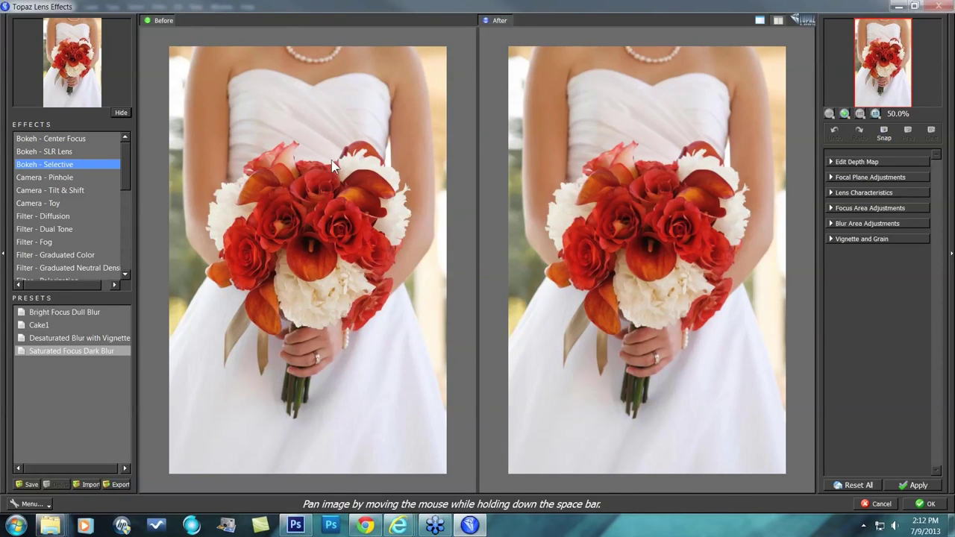
pyautogui.click(51, 205)
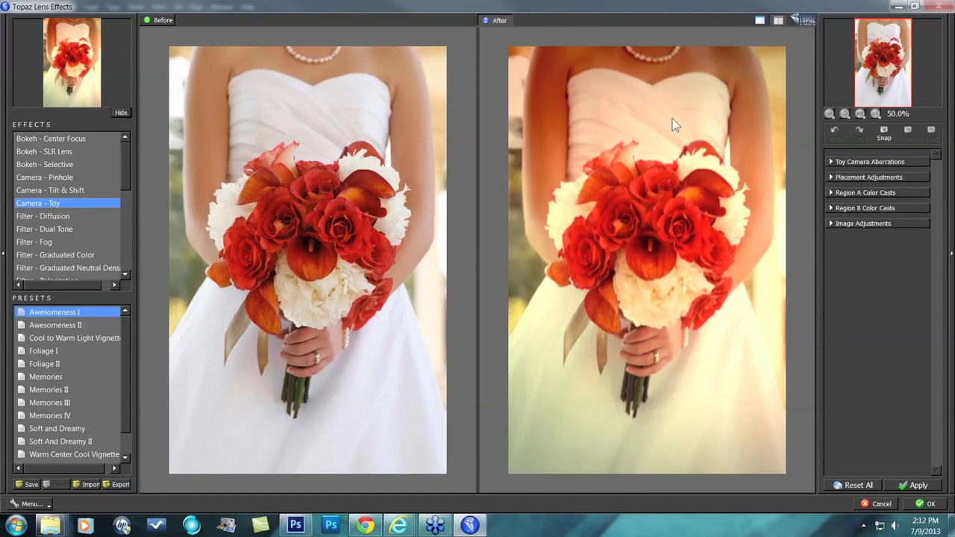
pyautogui.click(778, 20)
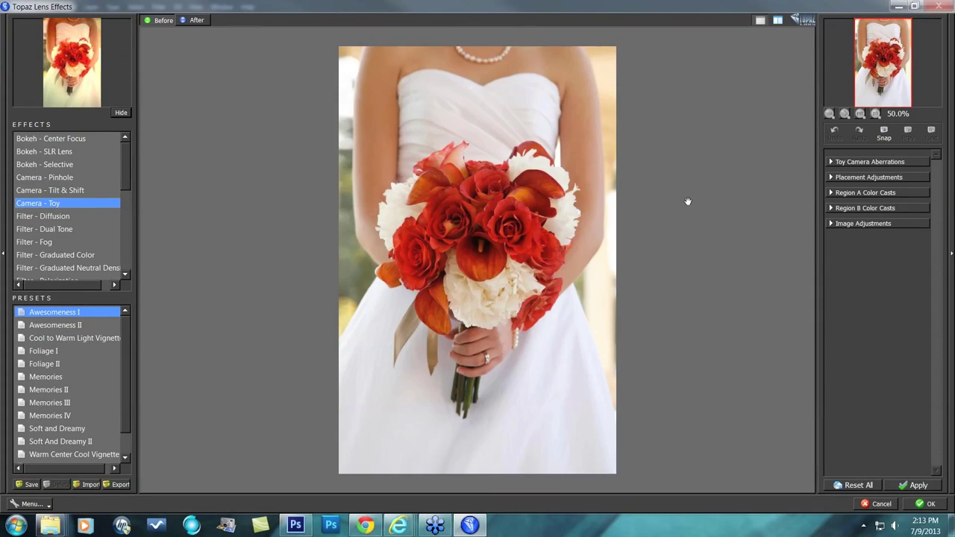
pyautogui.click(687, 199)
pyautogui.click(688, 199)
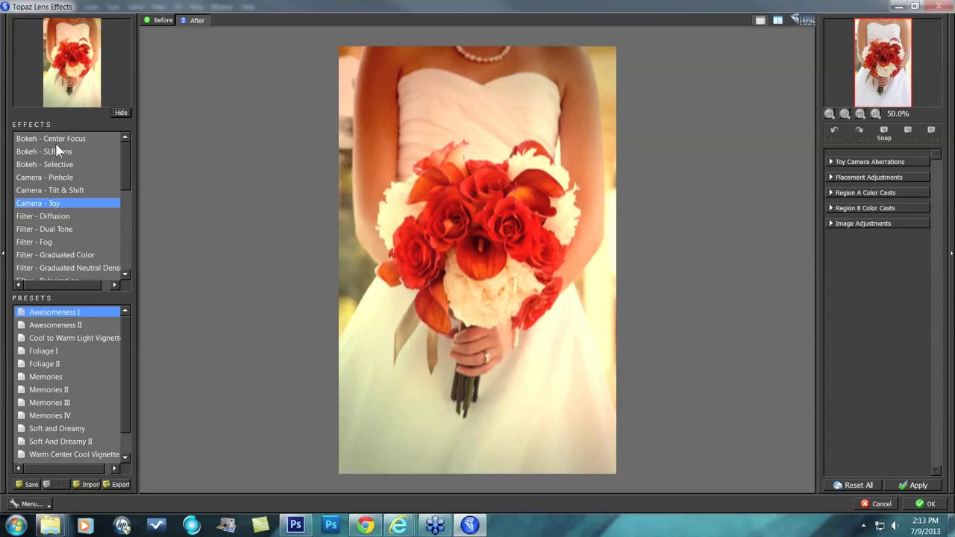
# - Try the Bokeh - Selective, Bokeh - Center Focus and Bokeh - SLR Lens effects, checking the SLR Lens preview at 100%
pyautogui.click(66, 164)
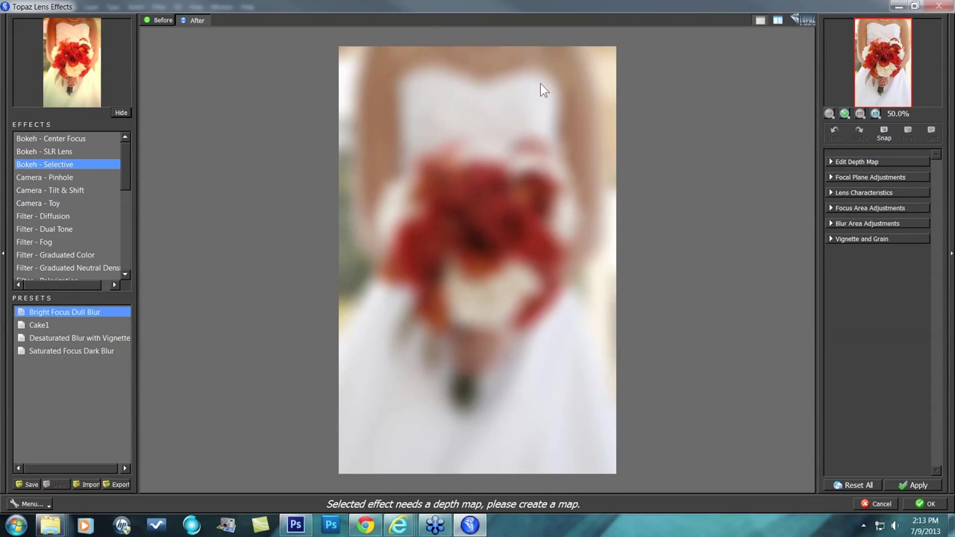
pyautogui.click(64, 139)
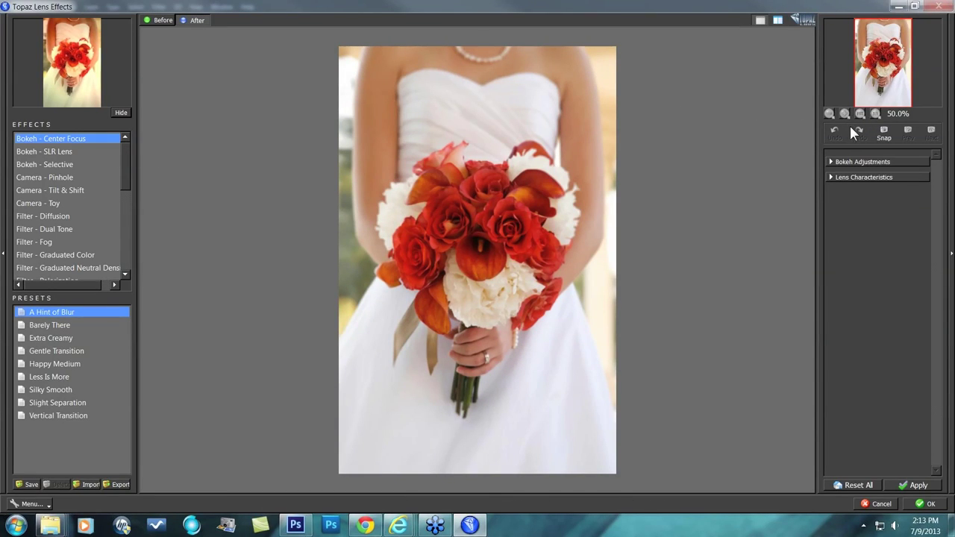
pyautogui.click(50, 153)
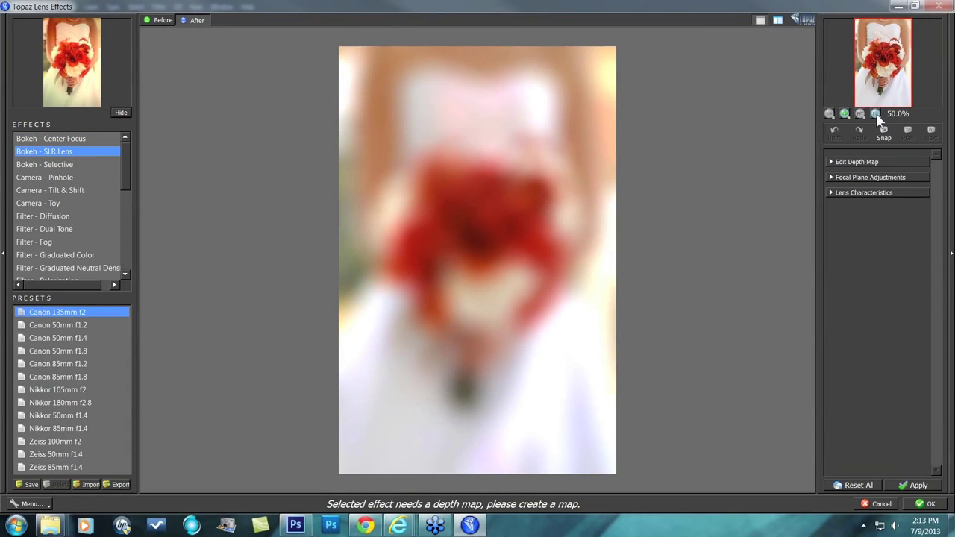
pyautogui.click(875, 114)
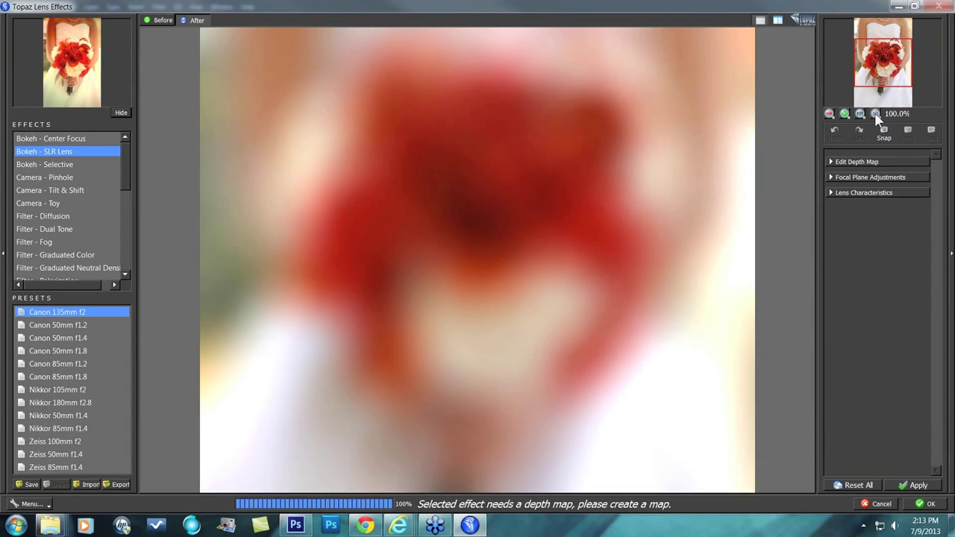
pyautogui.click(829, 114)
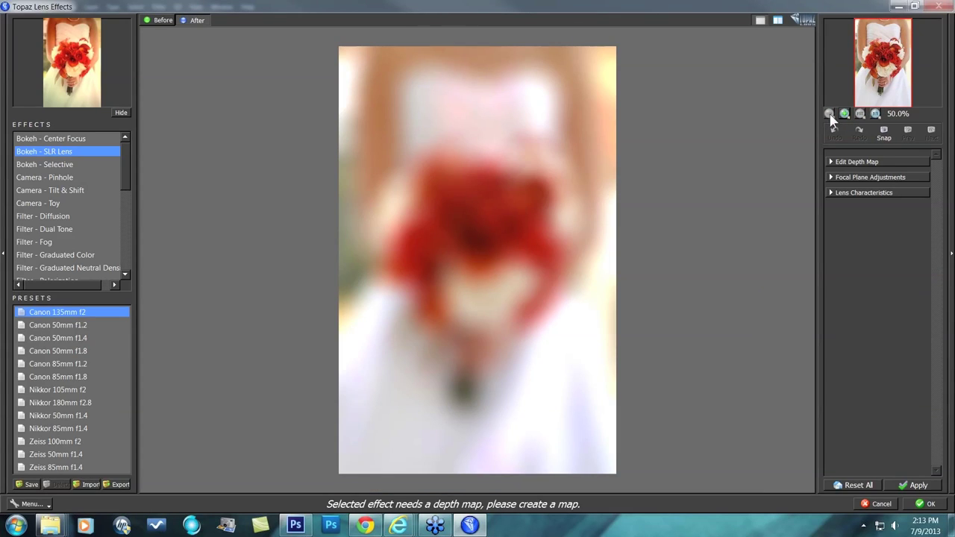
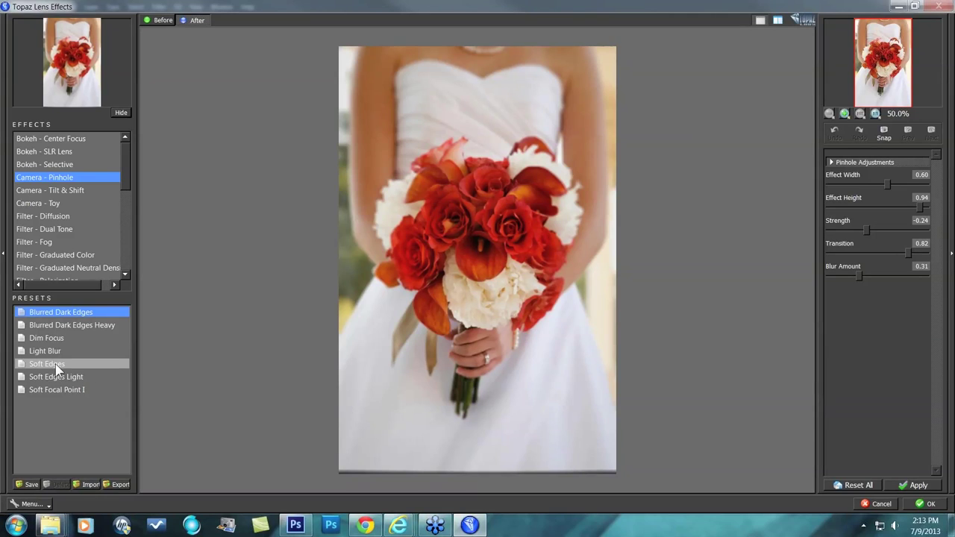
# - Try the Blurred Dark Edges Heavy preset of Camera - Pinhole and the Soft and Dreamy preset of Camera - Toy
pyautogui.click(55, 323)
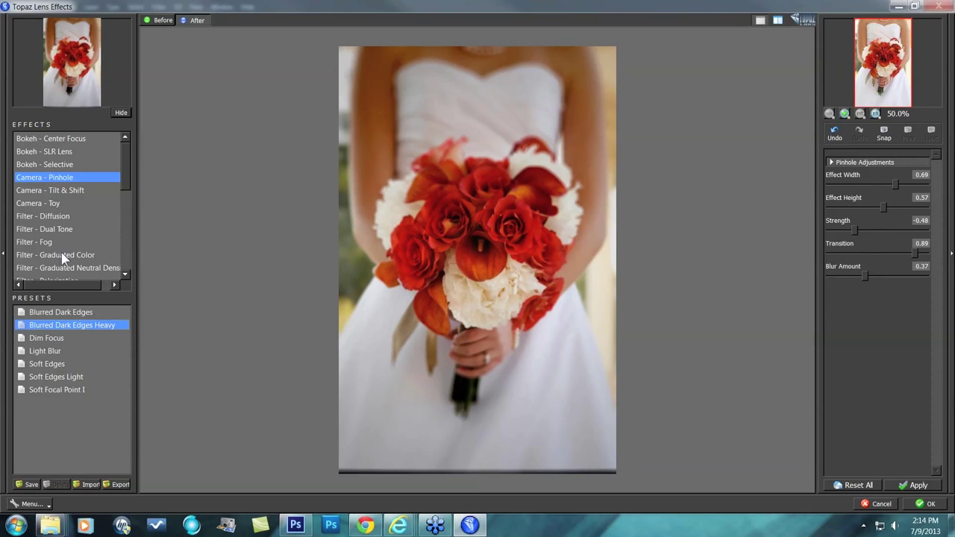
pyautogui.click(50, 204)
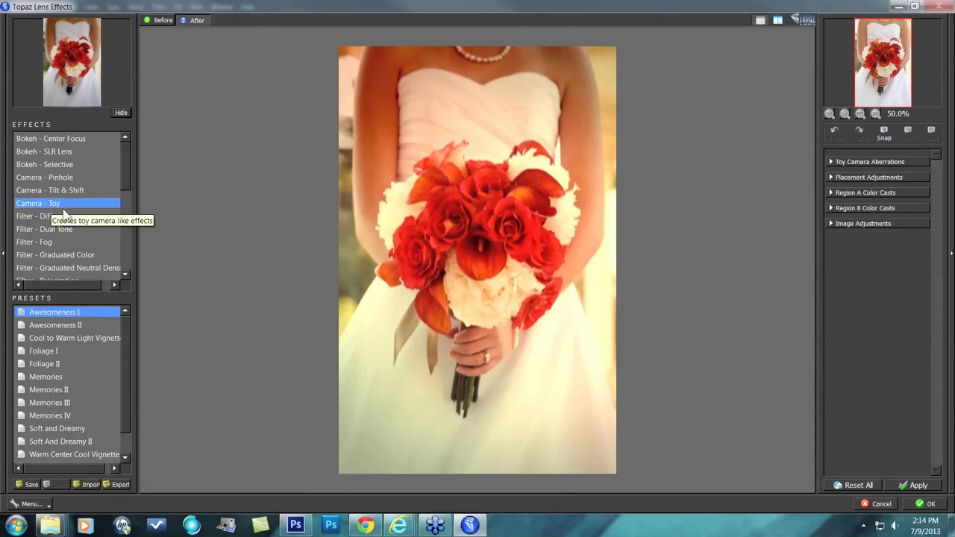
pyautogui.click(65, 426)
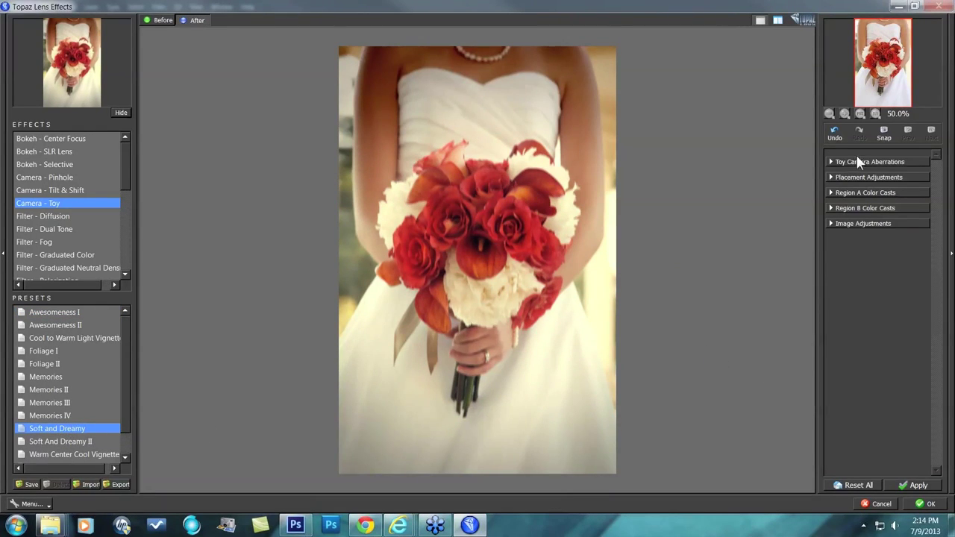
# - Examine the Camera - Toy settings, including aberrations, placement, region color casts and image adjustments
pyautogui.click(833, 163)
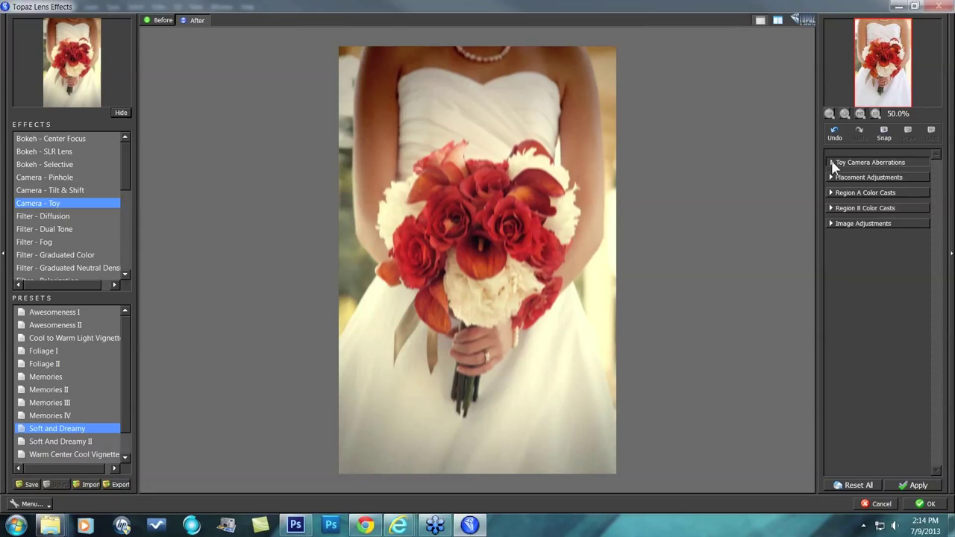
pyautogui.click(834, 328)
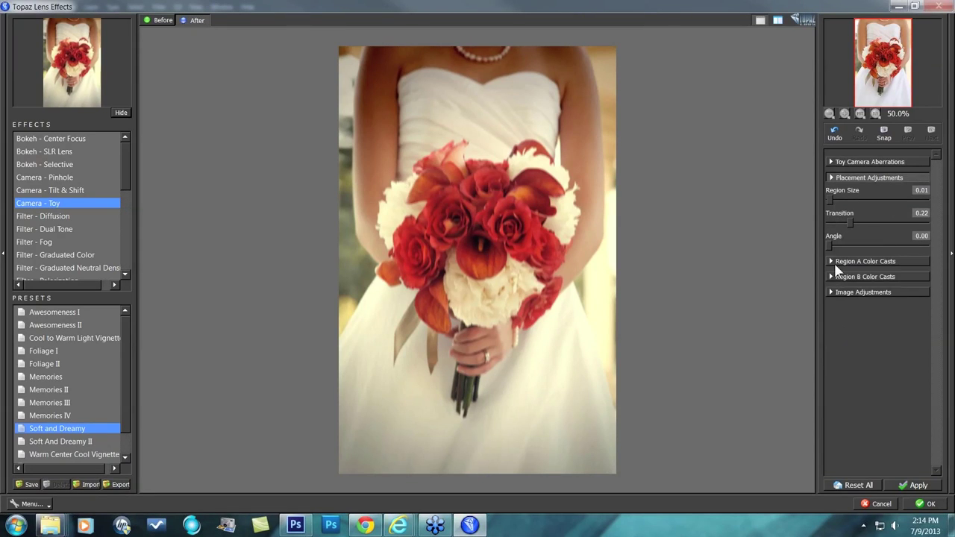
pyautogui.click(833, 262)
pyautogui.click(834, 342)
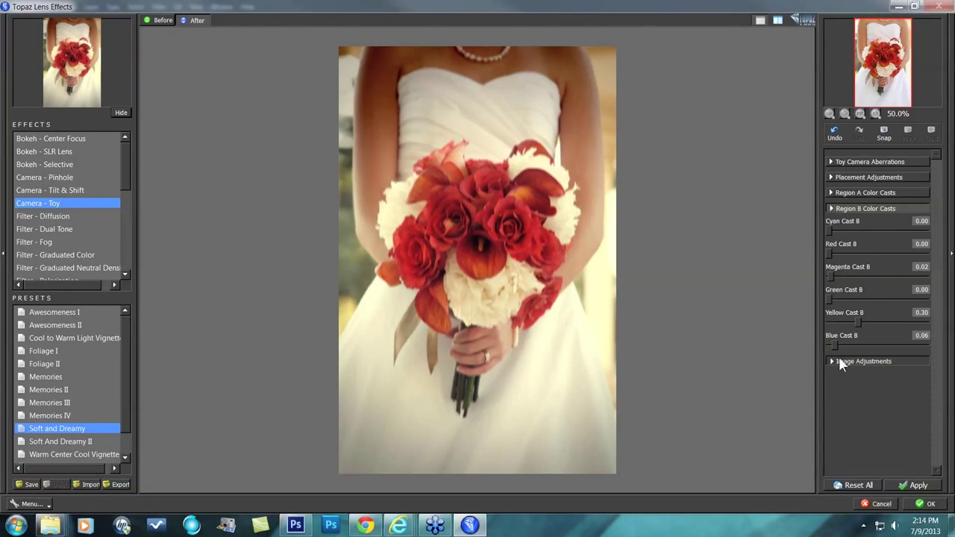
pyautogui.click(838, 356)
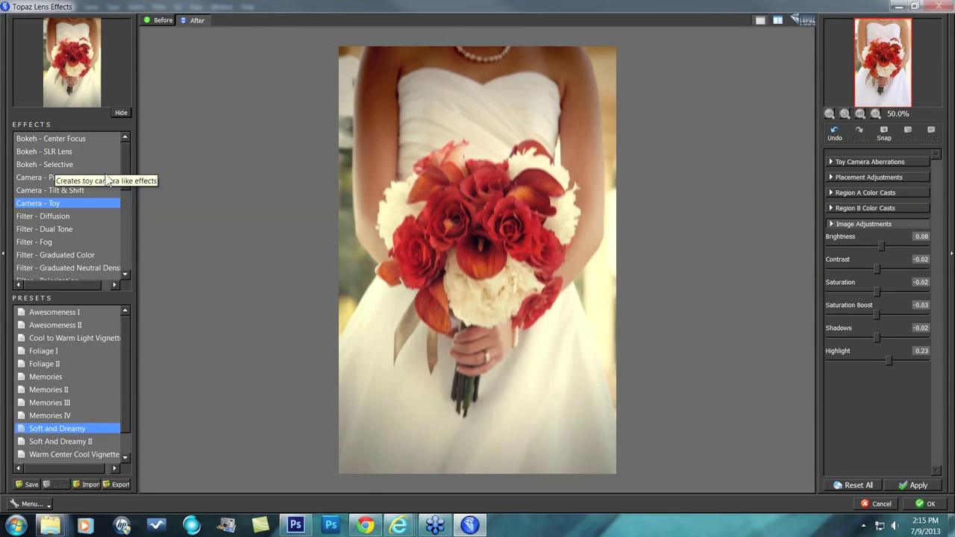
# - Choose the Bokeh - Center Focus effect and review its Bokeh Adjustments and Lens Characteristics settings
pyautogui.moveTo(120, 174); pyautogui.dragTo(80, 160)
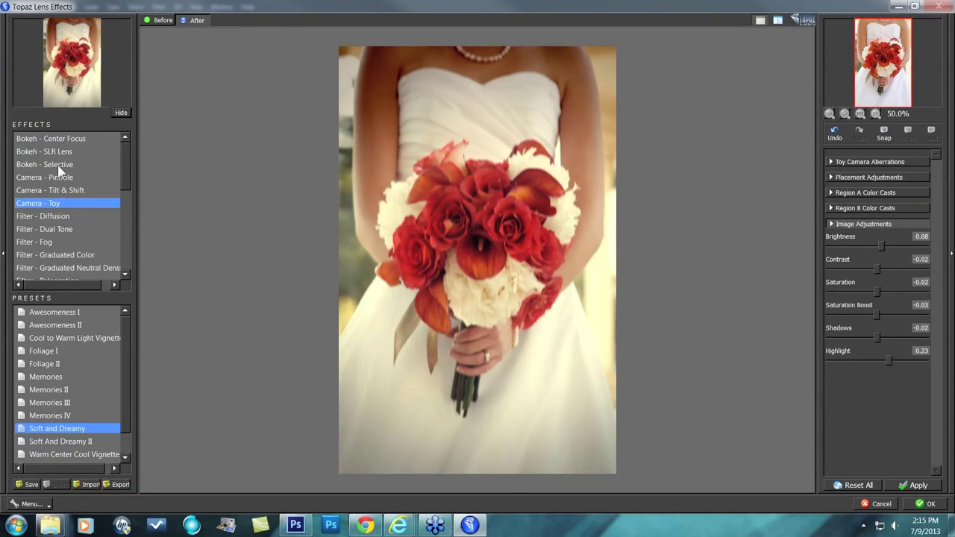
pyautogui.click(58, 165)
pyautogui.click(68, 140)
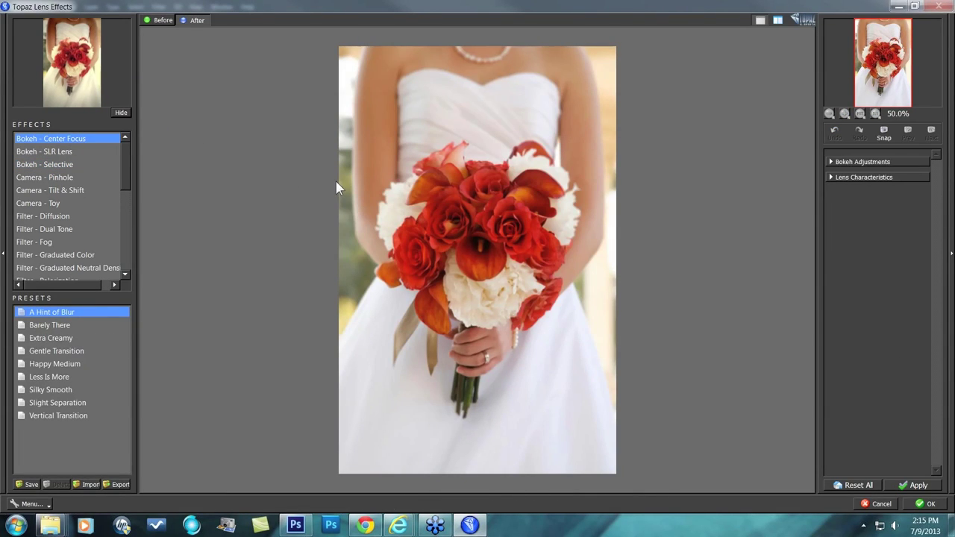
pyautogui.click(832, 162)
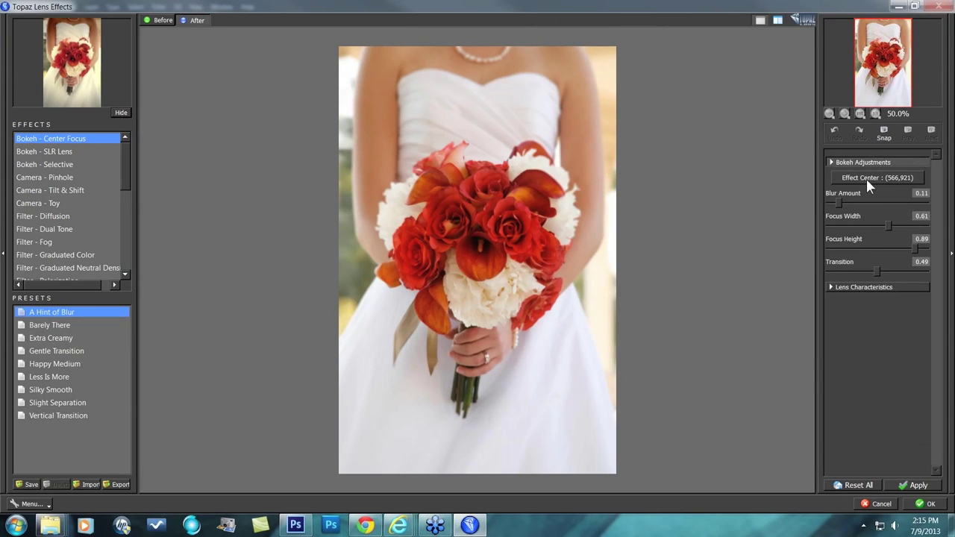
pyautogui.click(830, 286)
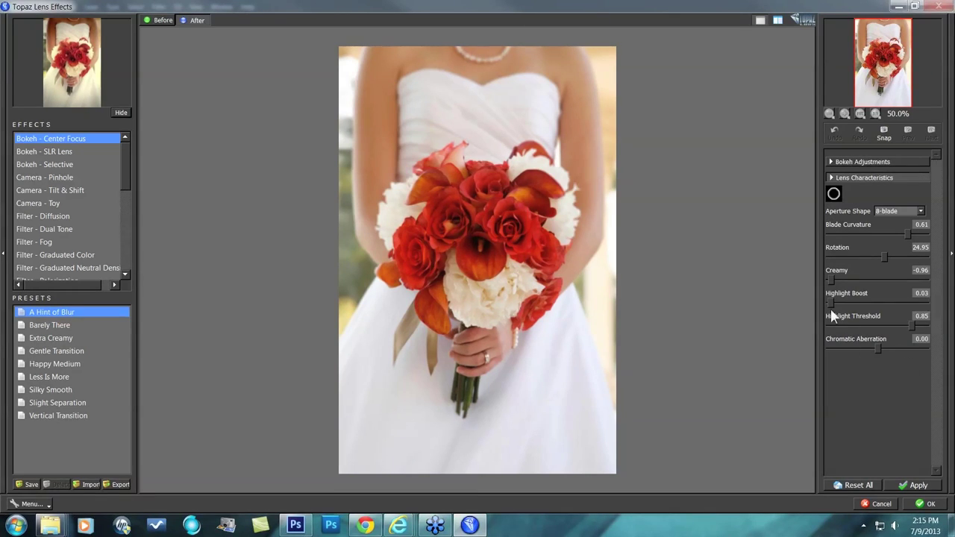
pyautogui.click(831, 178)
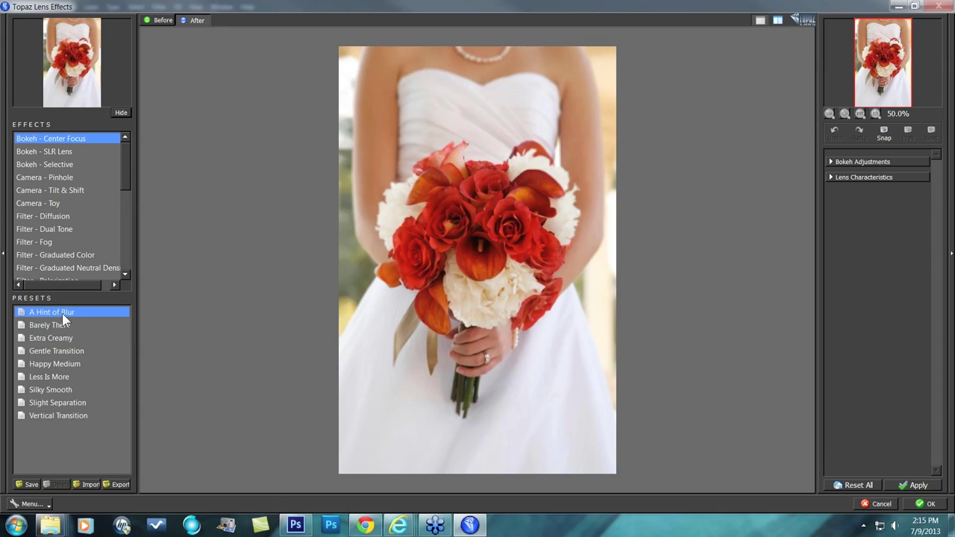
# - Apply the Extra Creamy preset and move the effect center to the upper roses of the bouquet at (556,520)
pyautogui.click(63, 340)
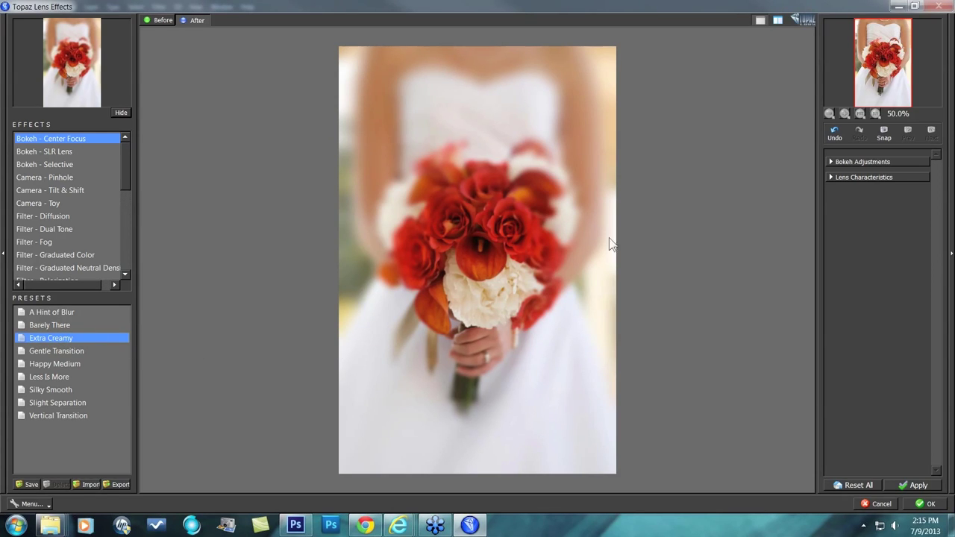
pyautogui.click(832, 162)
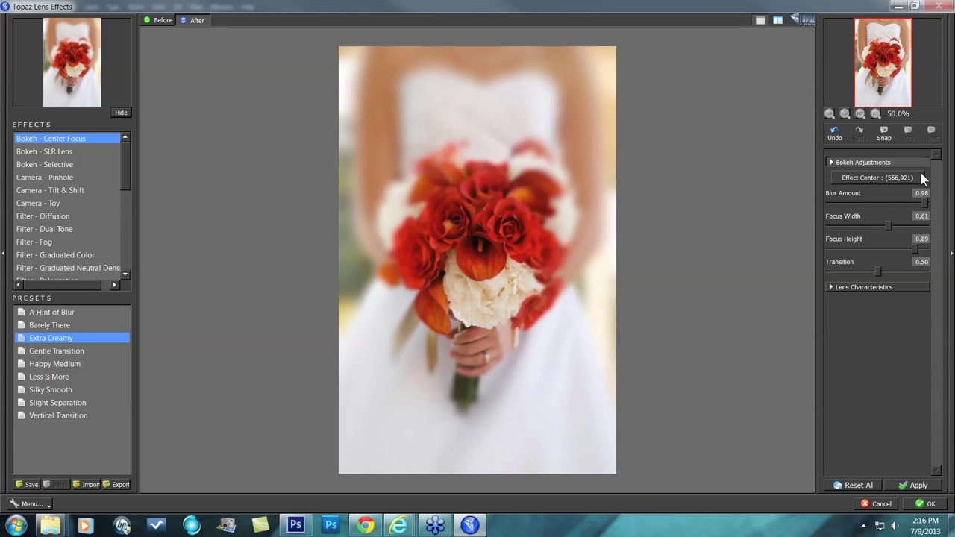
pyautogui.click(875, 177)
pyautogui.click(483, 197)
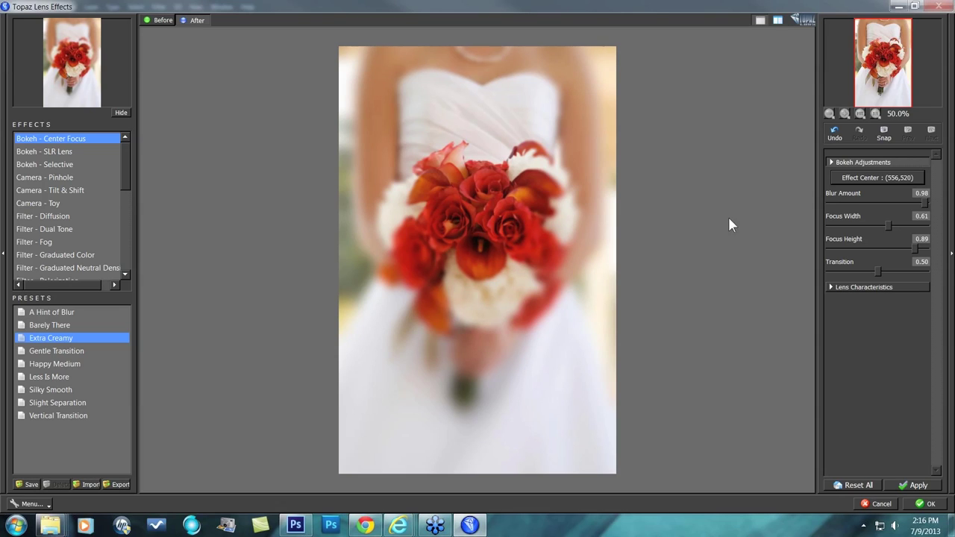
# - Try effect centers at (604,1133) and (574,759), and settle on (577,910) in the middle of the bouquet
pyautogui.click(887, 181)
pyautogui.click(516, 370)
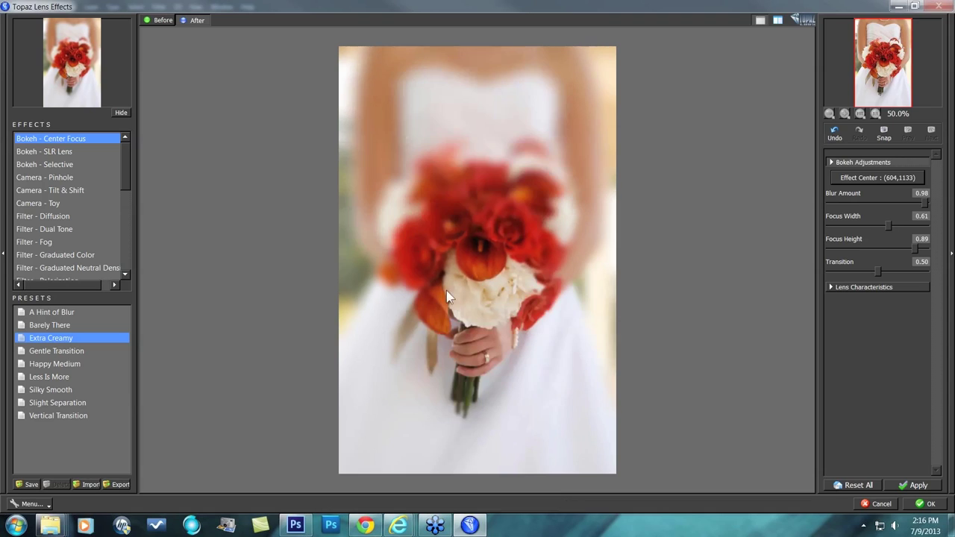
pyautogui.click(887, 176)
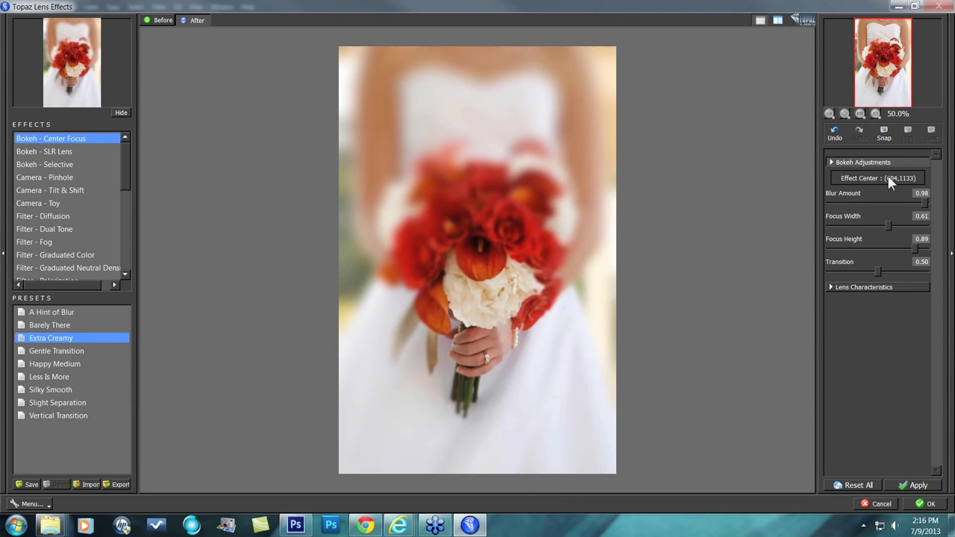
pyautogui.click(480, 236)
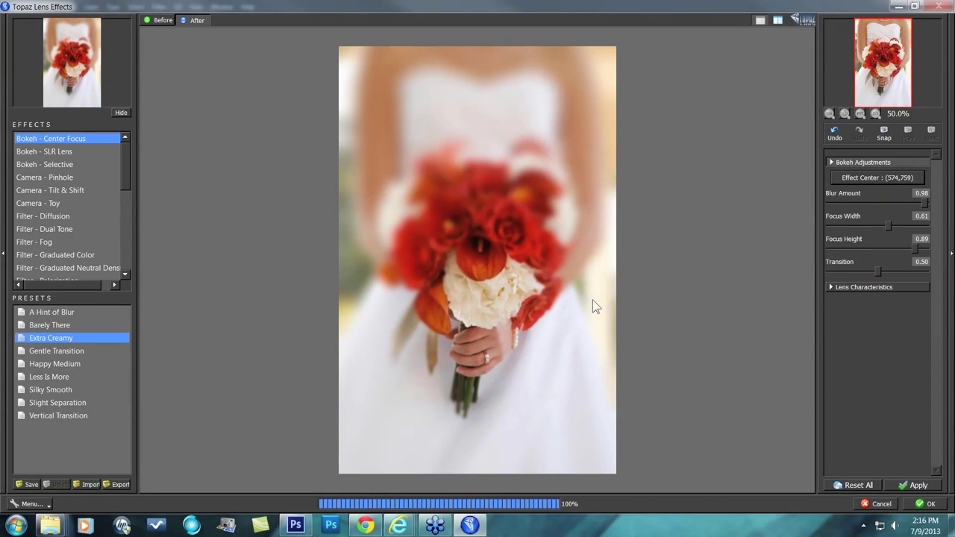
pyautogui.click(876, 176)
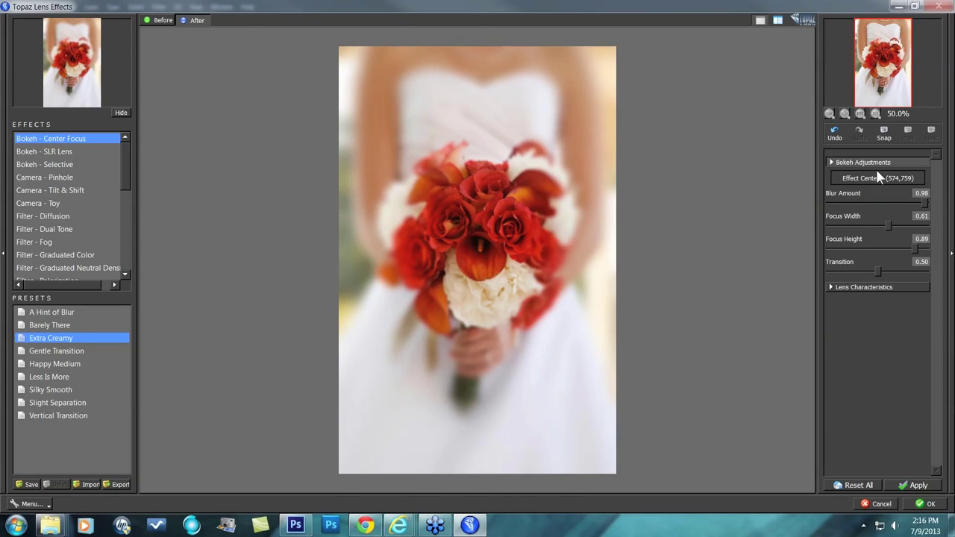
pyautogui.click(481, 273)
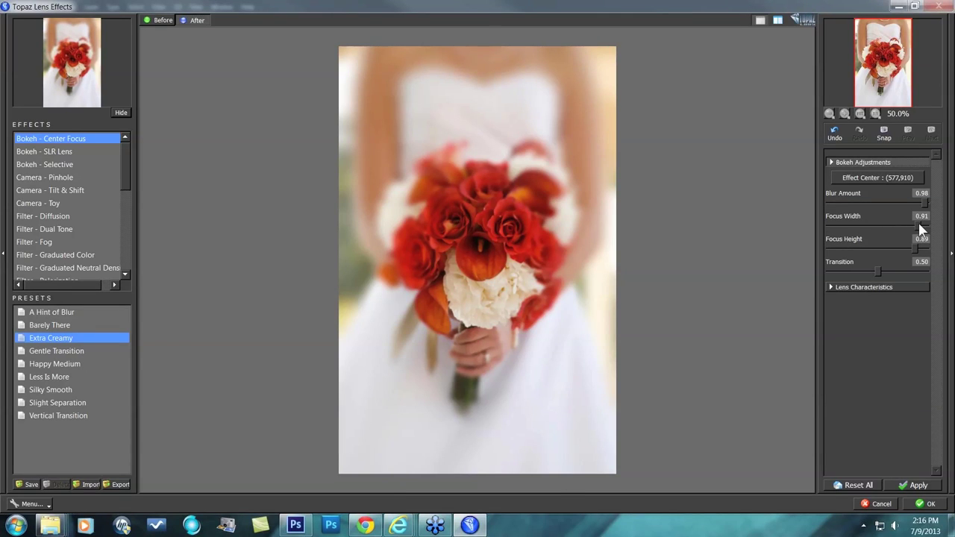
# - Try wider and narrower focus areas, and set the Focus Width to 0.58 and the Focus Height to 0.68
pyautogui.moveTo(889, 226); pyautogui.dragTo(919, 240)
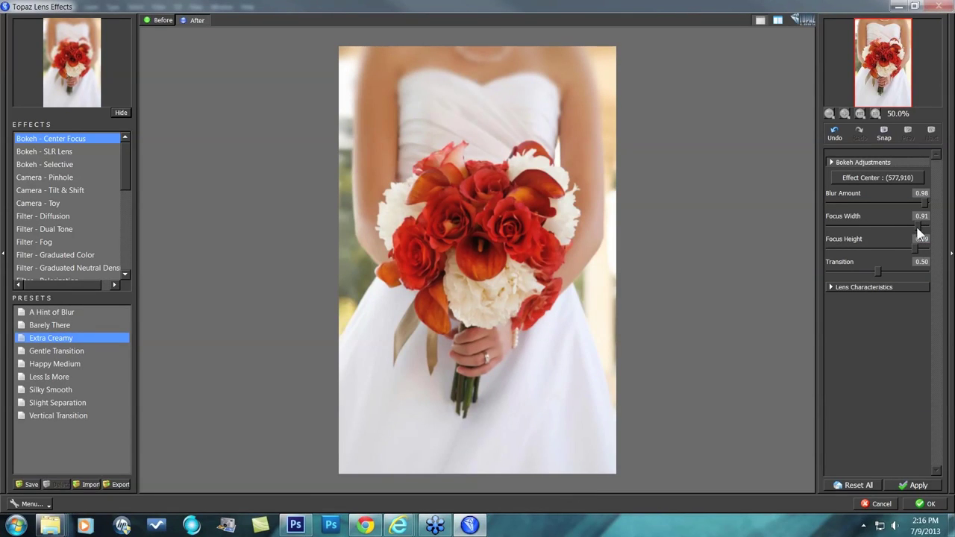
pyautogui.click(878, 226)
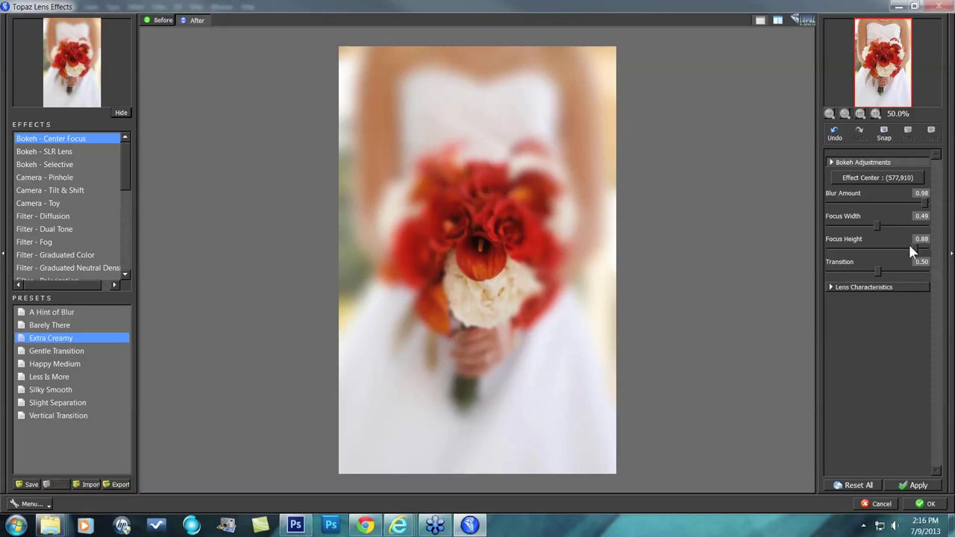
pyautogui.moveTo(909, 247); pyautogui.dragTo(853, 247)
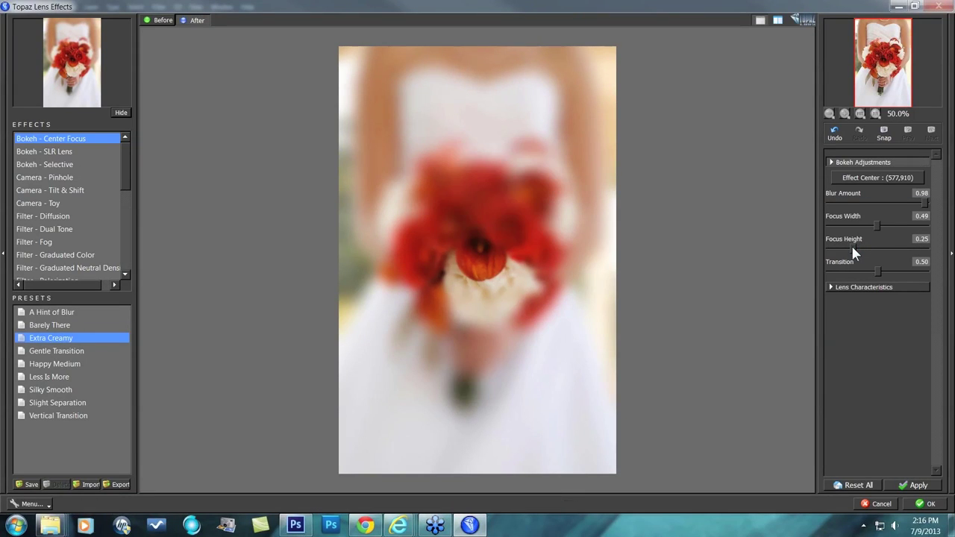
pyautogui.click(895, 246)
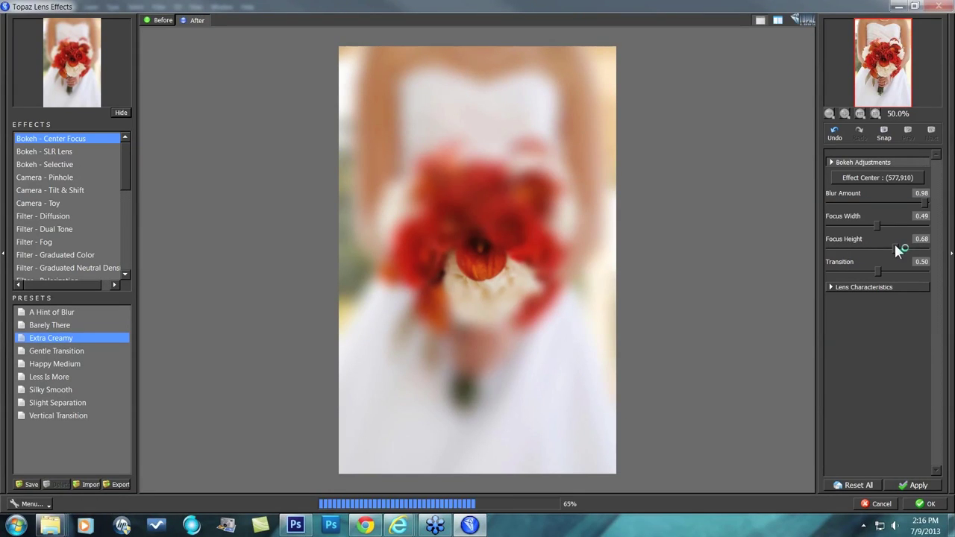
pyautogui.click(887, 225)
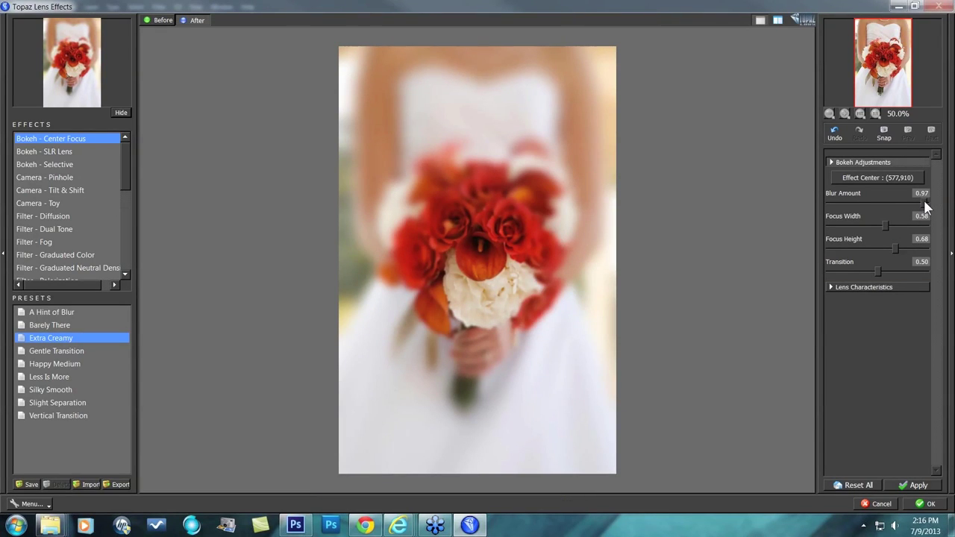
# - Try Blur Amounts of 0.70 and 1.00, and set the Transition to 0.66 after testing a hard edge at 0.02
pyautogui.moveTo(924, 202); pyautogui.dragTo(897, 202)
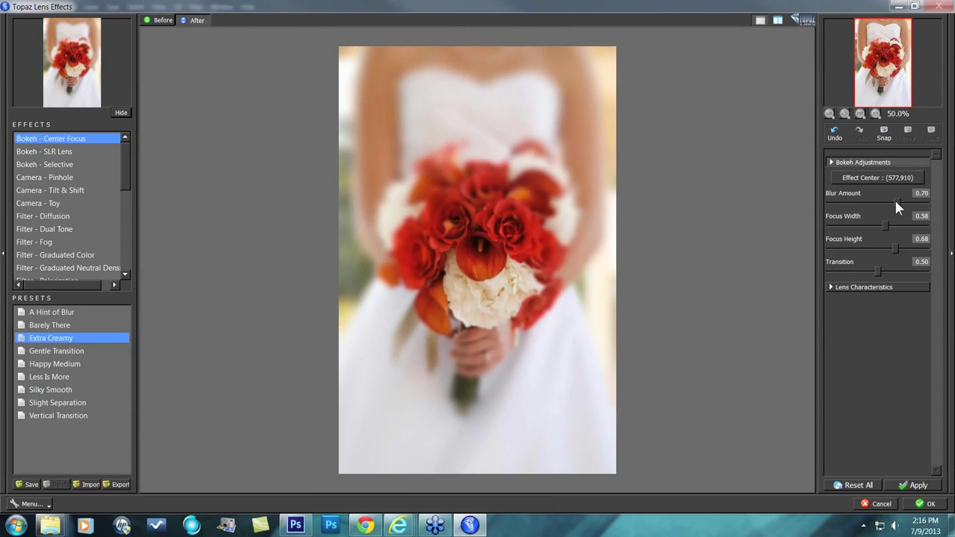
pyautogui.moveTo(878, 203); pyautogui.dragTo(938, 203)
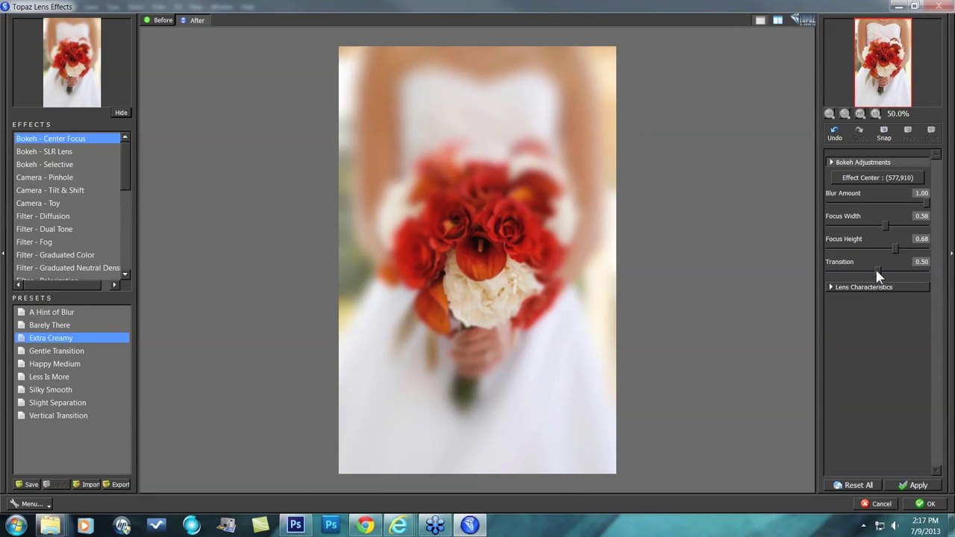
pyautogui.moveTo(875, 269); pyautogui.dragTo(823, 270)
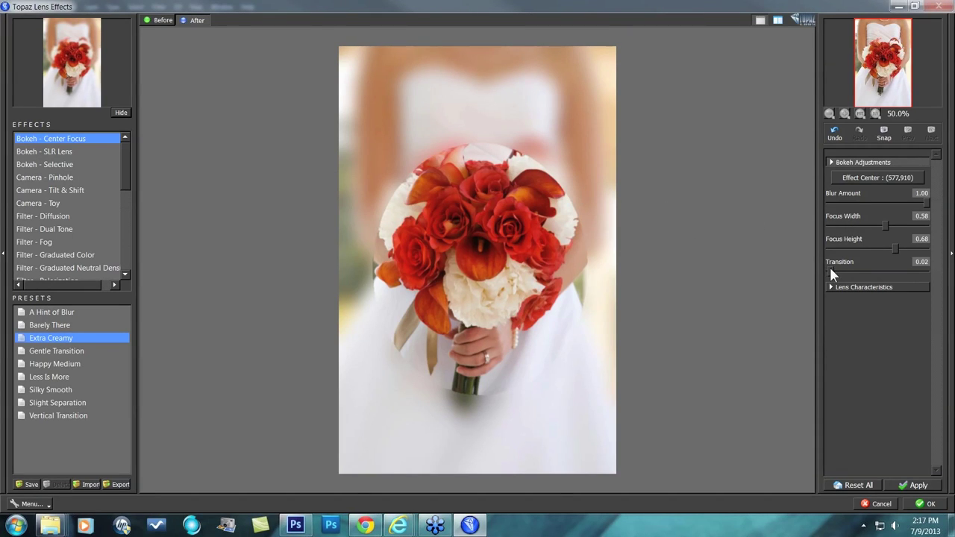
pyautogui.moveTo(830, 270); pyautogui.dragTo(865, 270)
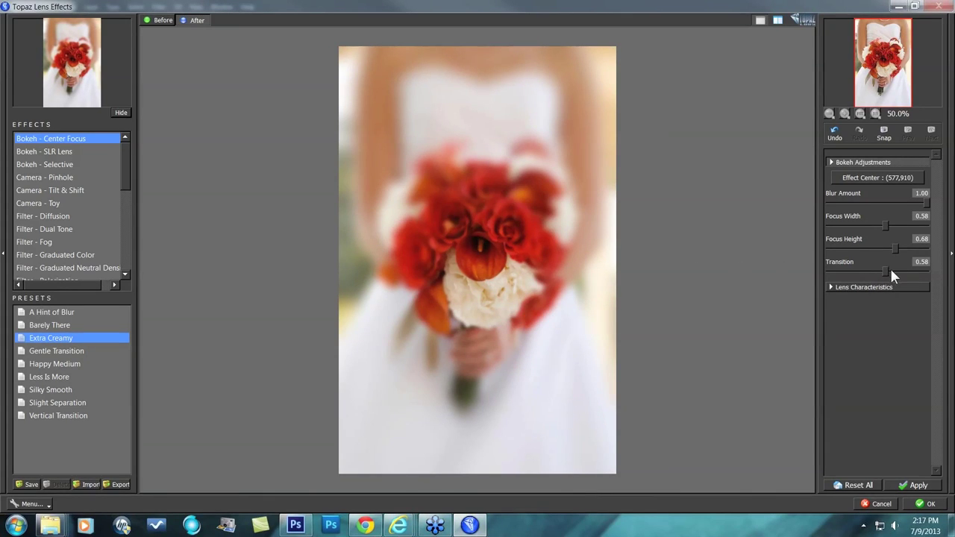
pyautogui.moveTo(891, 271)
pyautogui.mouseDown()
pyautogui.moveTo(908, 271)
pyautogui.moveTo(892, 271)
pyautogui.mouseUp()
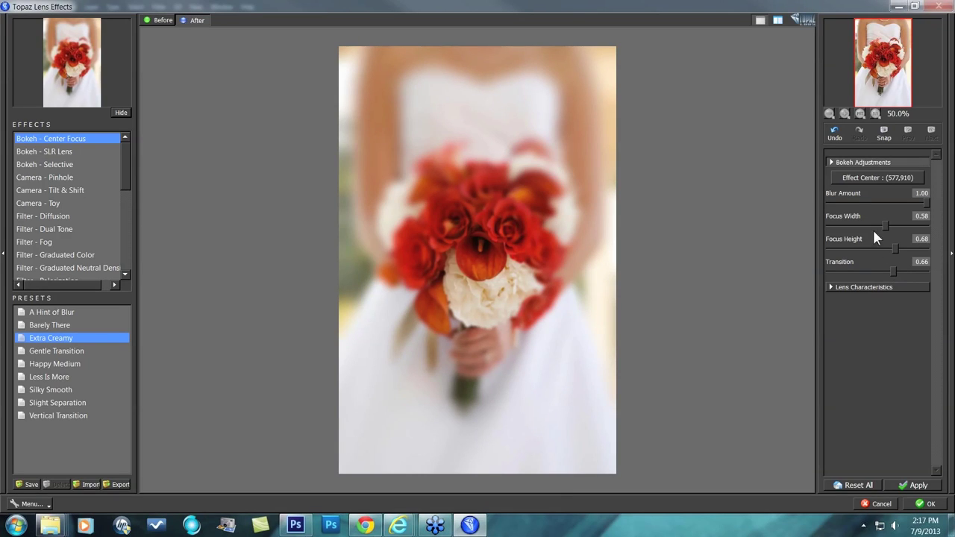
# - Set the Blur Amount to 0.32 and apply the Center Focus effect after comparing it with the original photo
pyautogui.moveTo(921, 204); pyautogui.dragTo(860, 203)
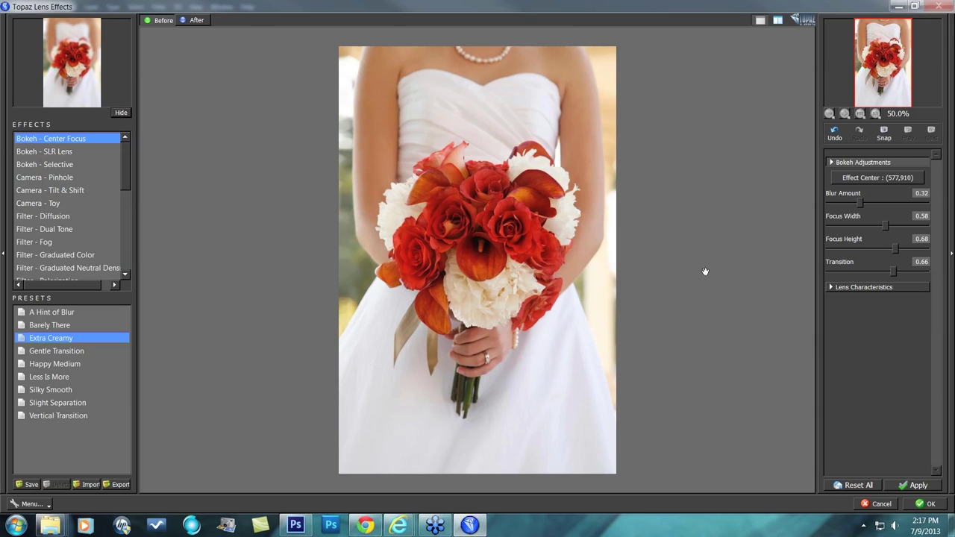
pyautogui.moveTo(704, 271); pyautogui.dragTo(701, 266)
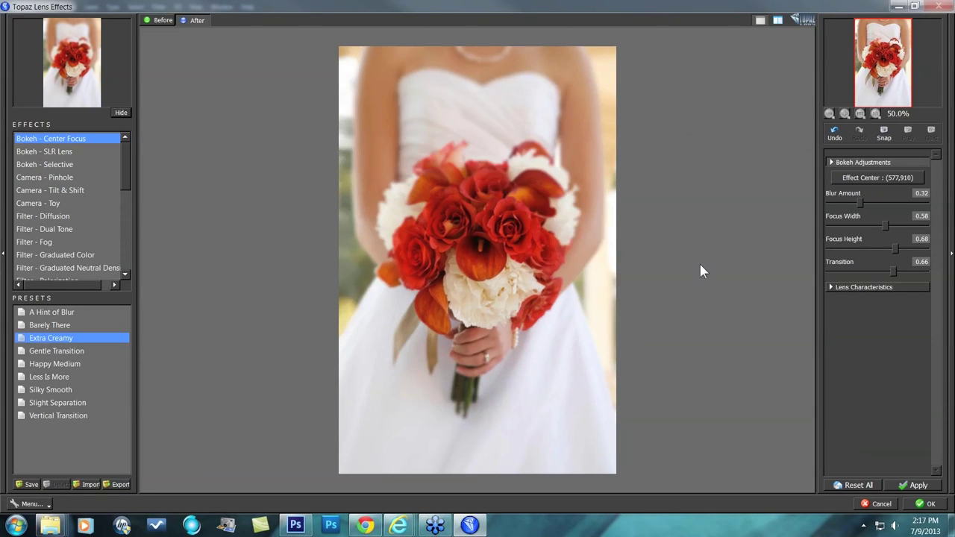
pyautogui.click(831, 287)
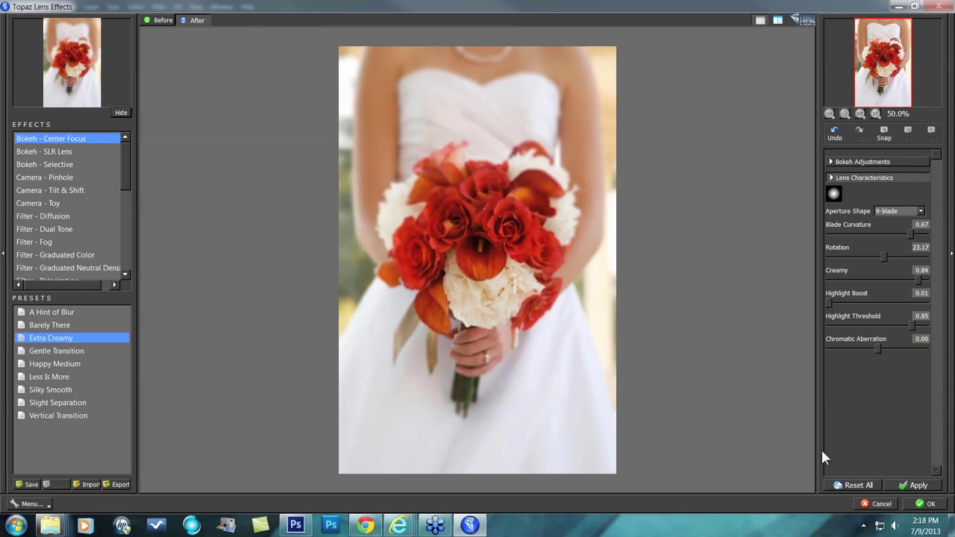
pyautogui.click(917, 486)
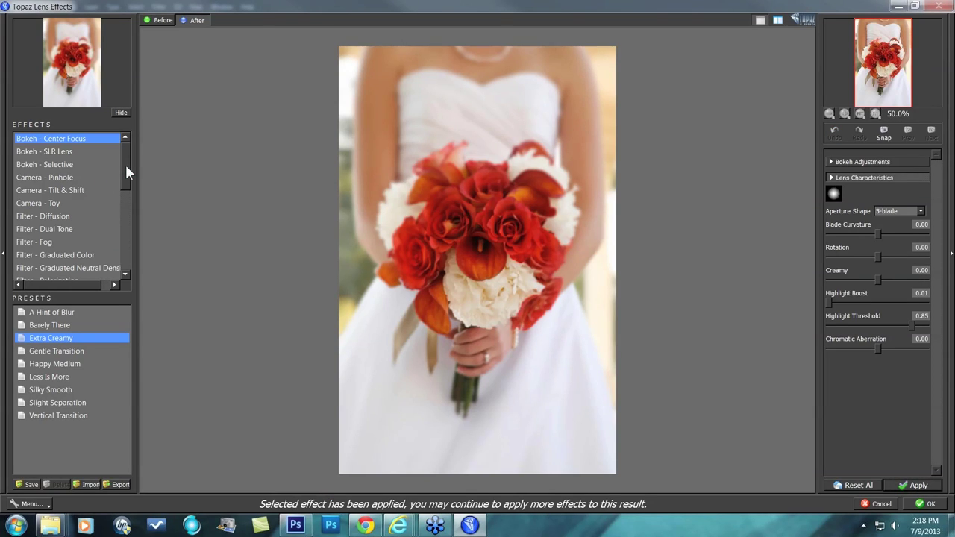
# - Choose the xF Add Adjustment effect and reset all of its image adjustments
pyautogui.moveTo(124, 163); pyautogui.dragTo(123, 267)
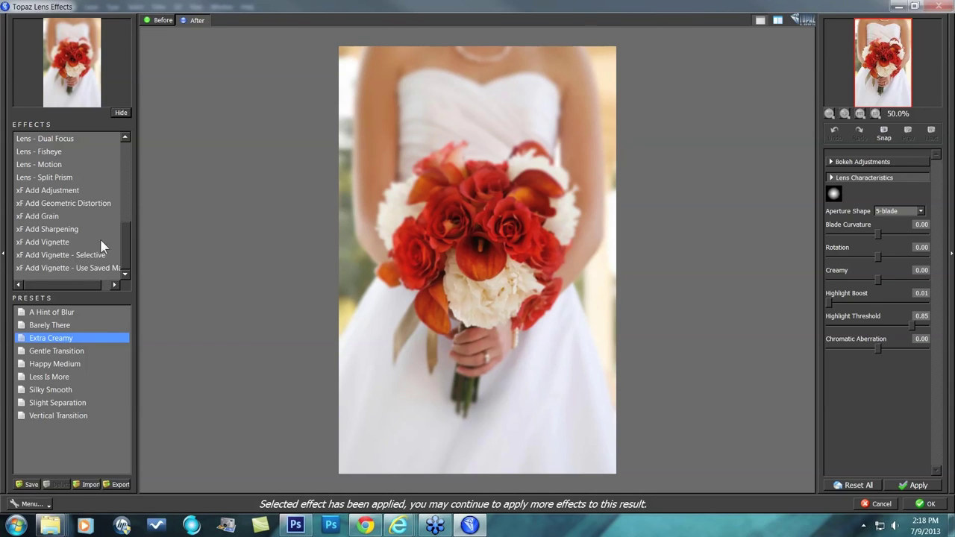
pyautogui.click(61, 192)
pyautogui.click(848, 162)
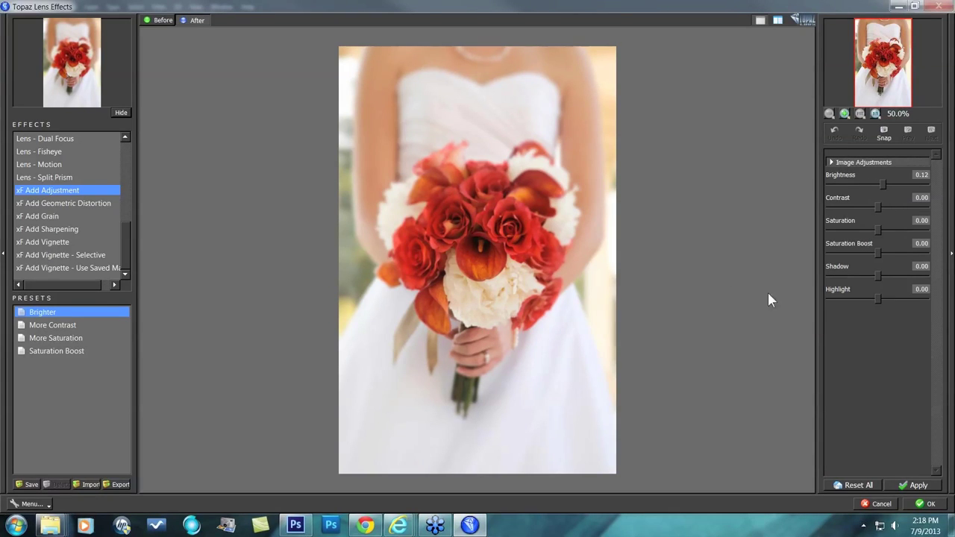
pyautogui.click(857, 485)
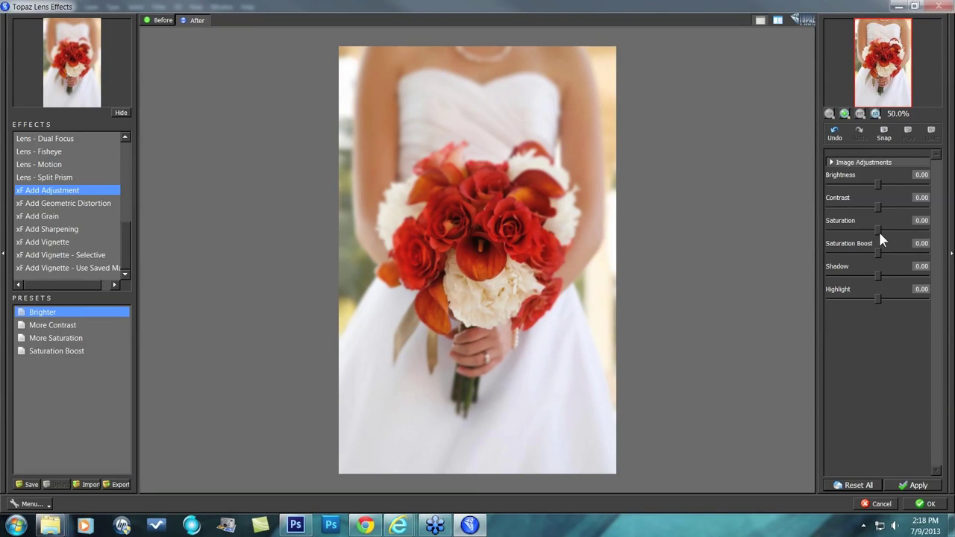
# - Adjust the saturation of the bouquet photo and accept the result to return to Photoshop
pyautogui.moveTo(880, 232); pyautogui.dragTo(879, 251)
pyautogui.click(878, 232)
pyautogui.click(925, 504)
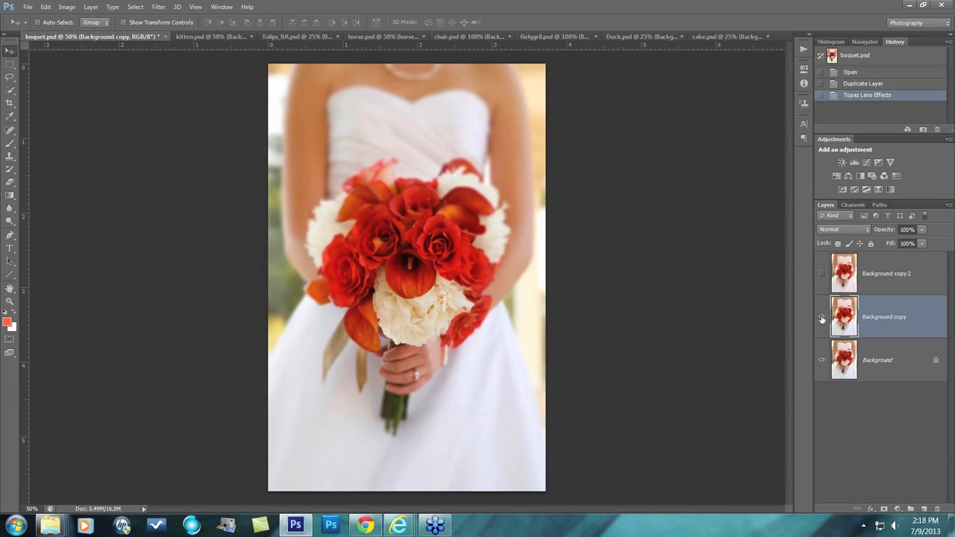
# - Compare the bouquet photo with and without the filtered Background copy layer
pyautogui.click(821, 320)
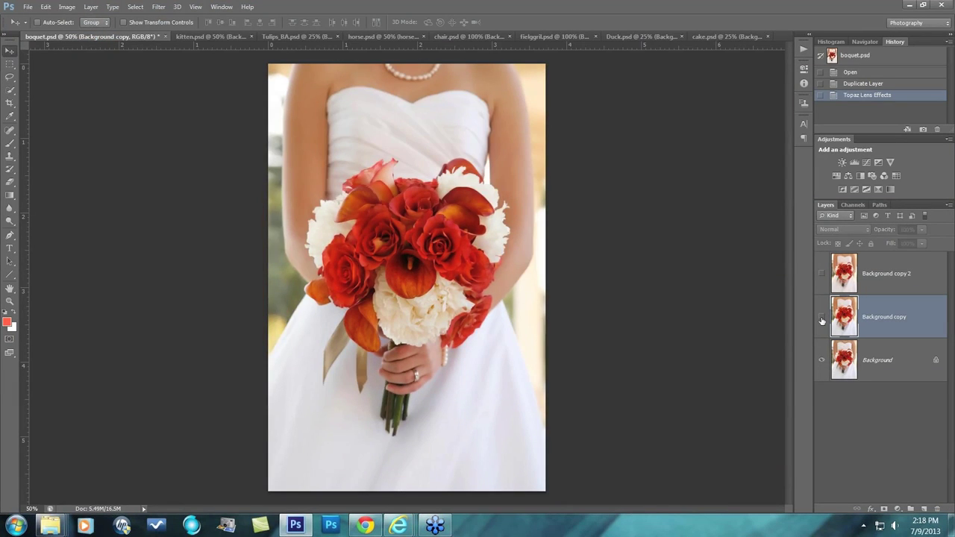
pyautogui.click(821, 319)
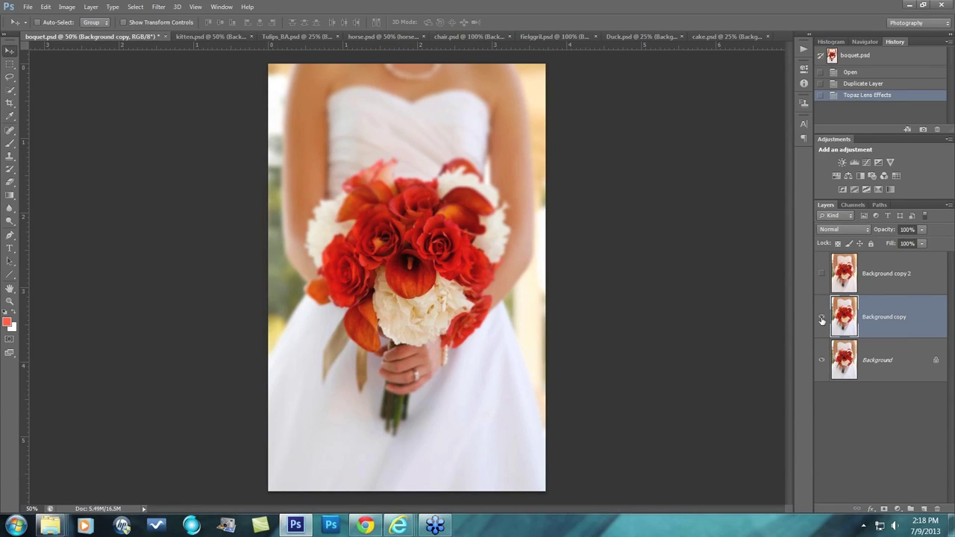
# - Switch to kitten.psd, compare its Background copy layer with the original, and leave that layer hidden
pyautogui.click(193, 37)
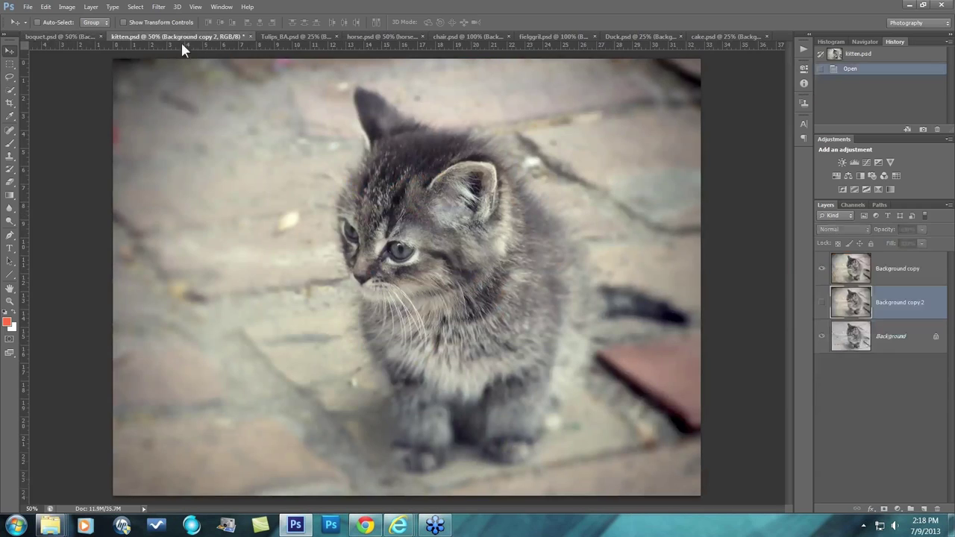
pyautogui.click(822, 270)
pyautogui.click(822, 270)
pyautogui.click(822, 270)
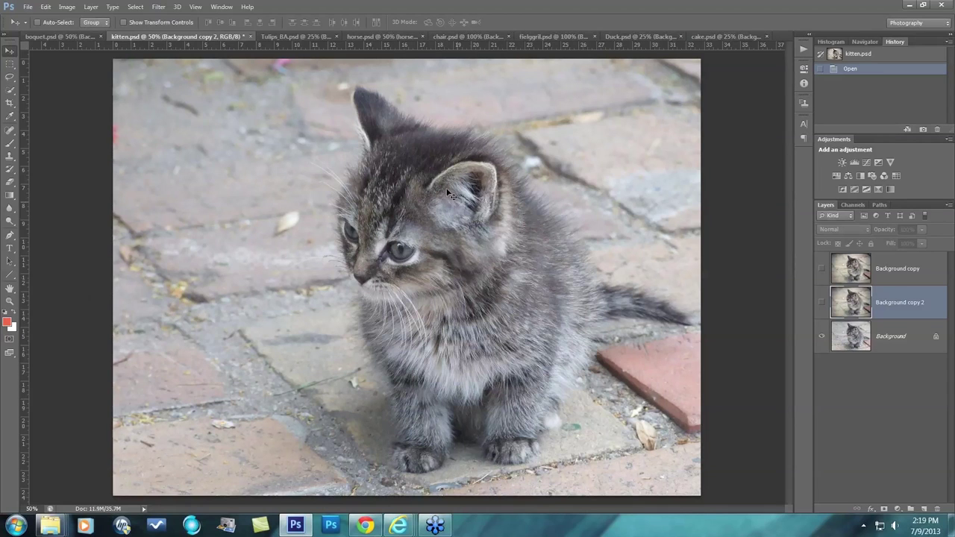
# - Duplicate the kitten photo's Background layer and open the duplicate in Topaz Lens Effects
pyautogui.click(904, 333)
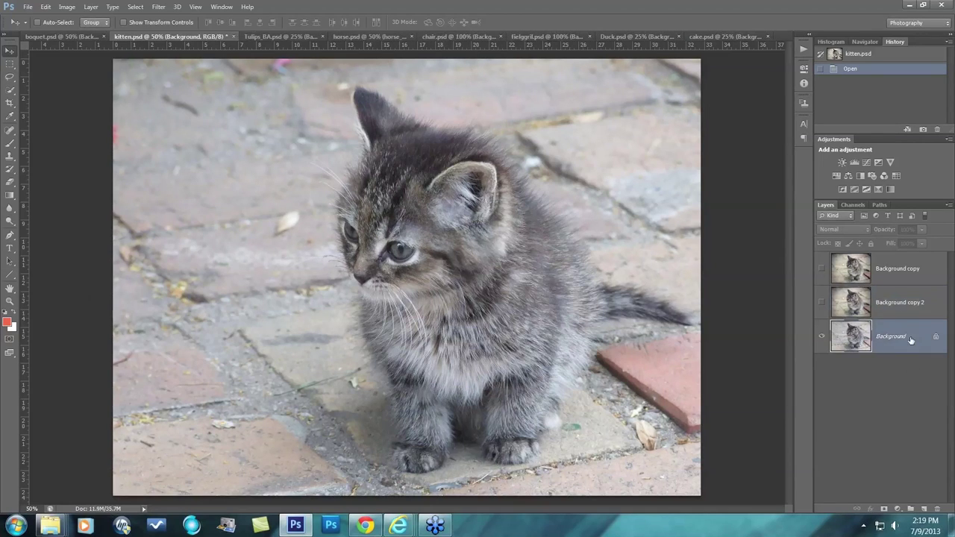
pyautogui.moveTo(910, 345); pyautogui.dragTo(922, 508)
pyautogui.click(158, 8)
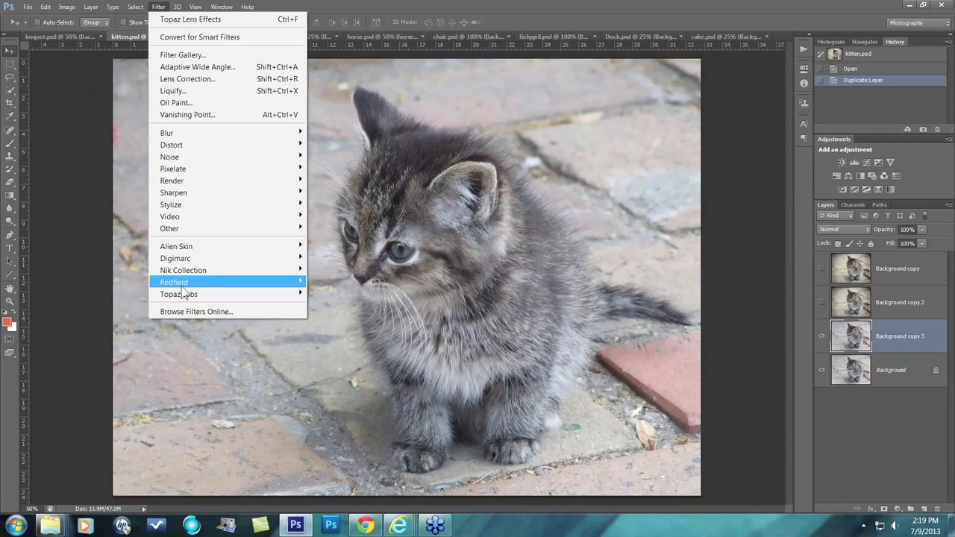
pyautogui.moveTo(180, 293)
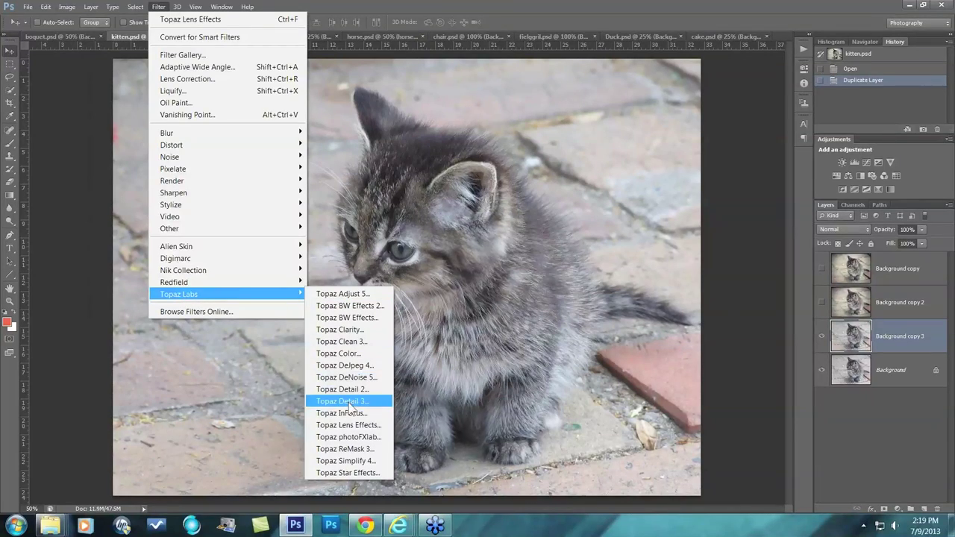
pyautogui.click(339, 425)
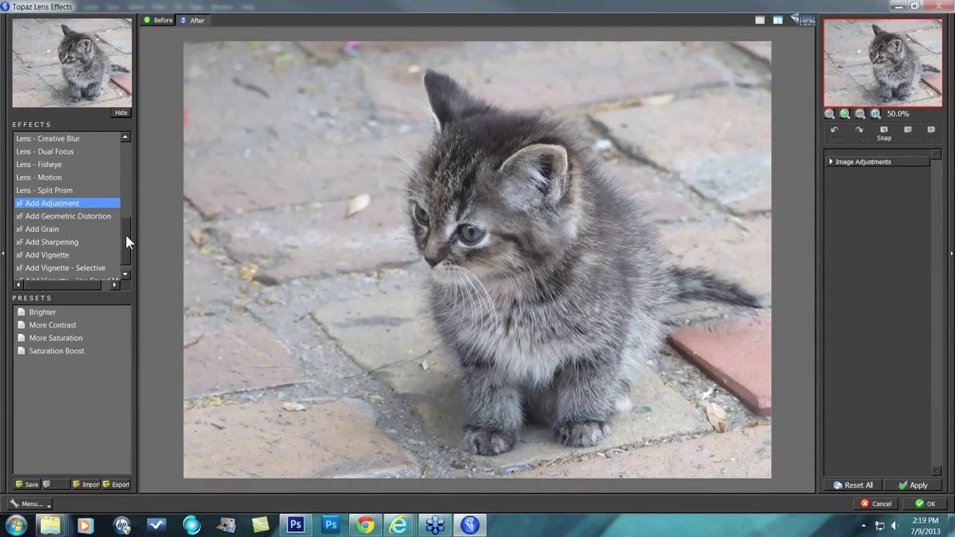
# - Choose the Bokeh - Center Focus effect for the kitten photo and apply its Extra Creamy preset
pyautogui.moveTo(126, 239); pyautogui.dragTo(80, 146)
pyautogui.click(77, 138)
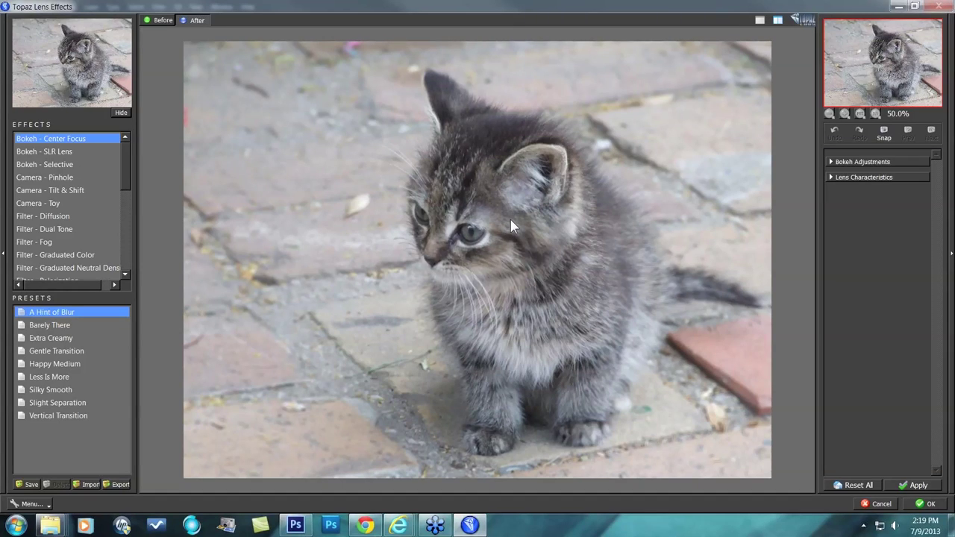
pyautogui.click(831, 162)
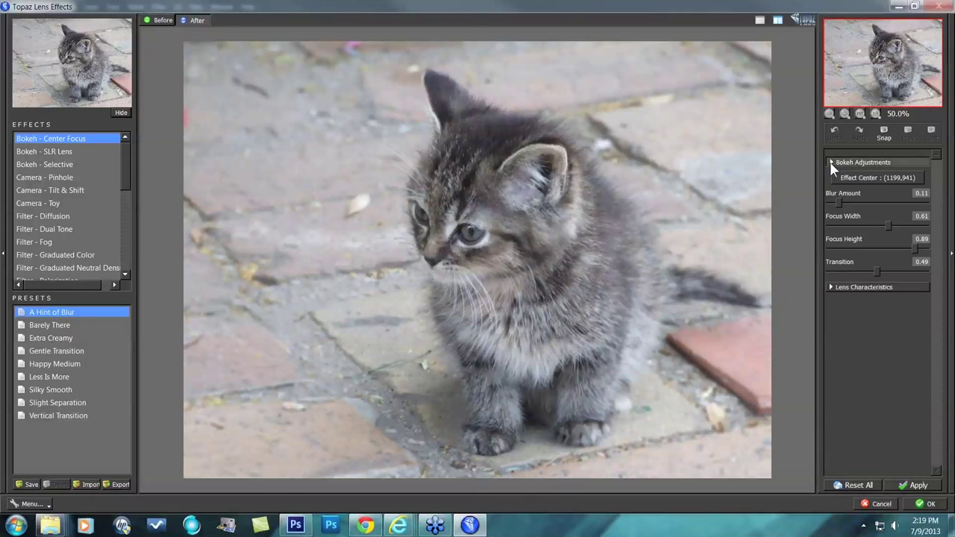
pyautogui.click(52, 338)
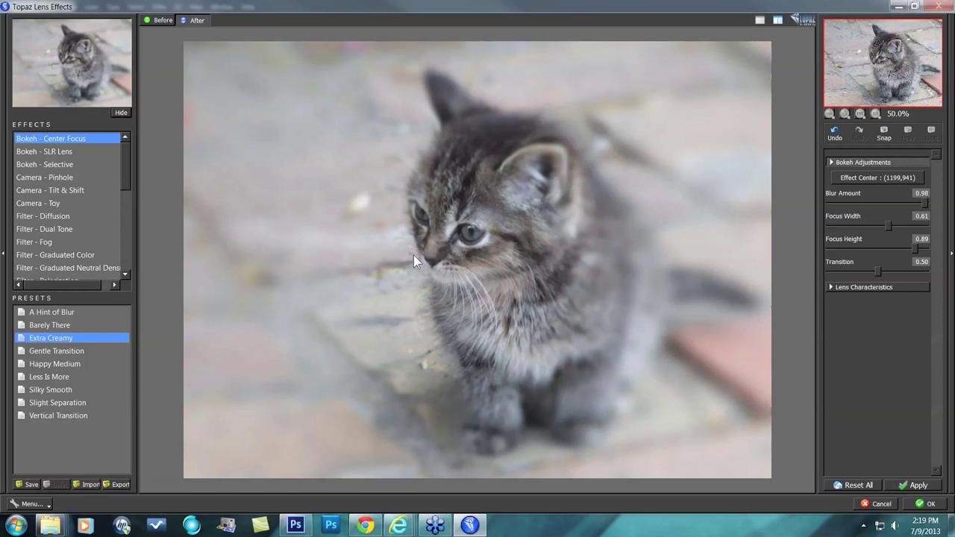
# - Place the effect center on the kitten's cheek at (1288,724) and reduce Transition to 0.00
pyautogui.click(877, 179)
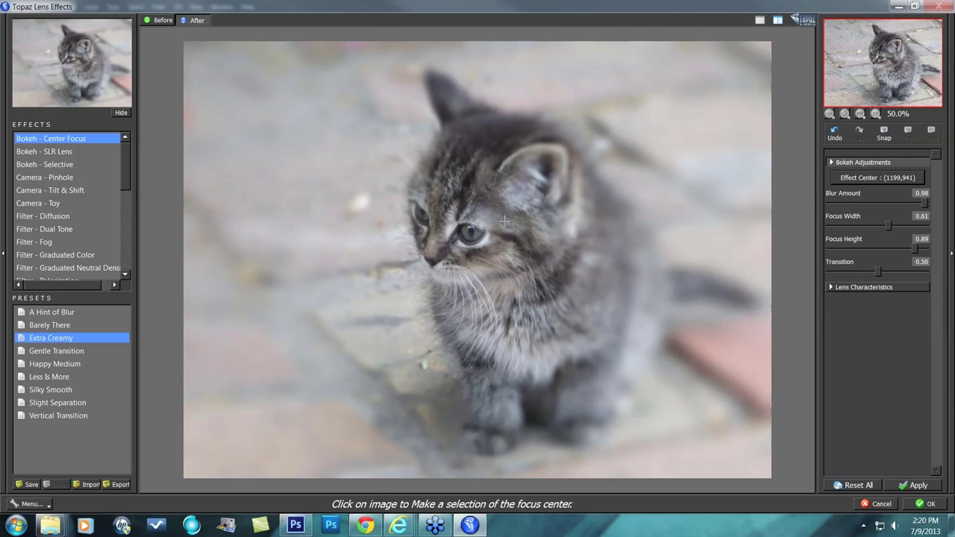
pyautogui.click(504, 220)
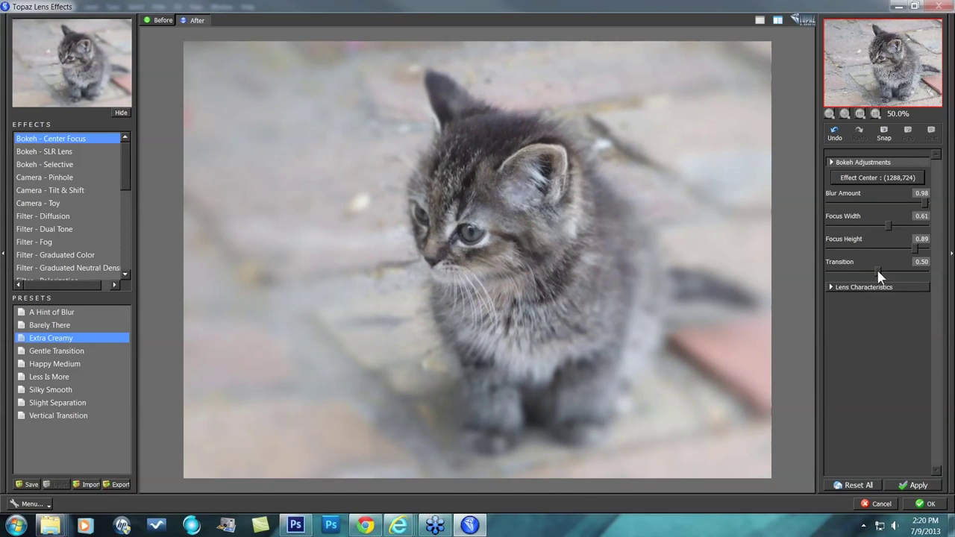
pyautogui.moveTo(876, 271); pyautogui.dragTo(823, 273)
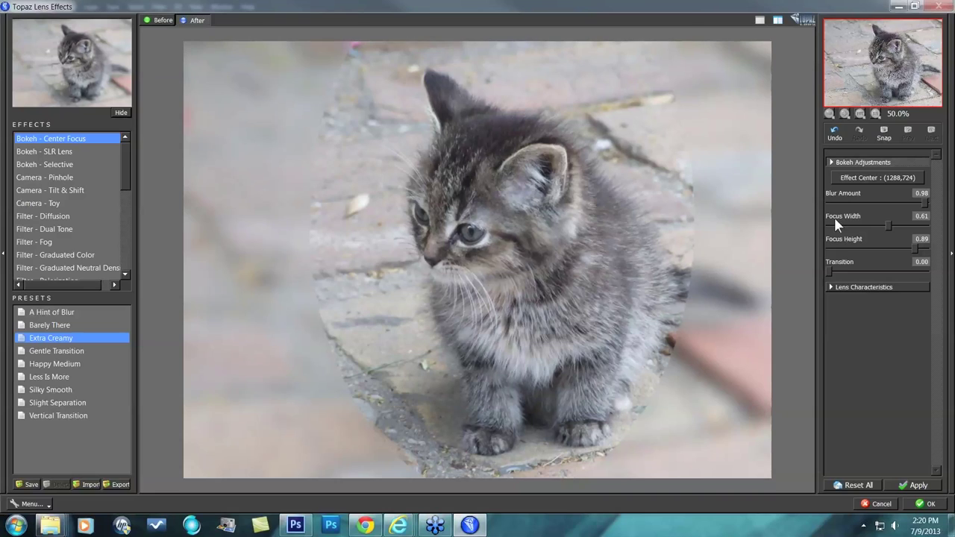
# - Shrink the focus area around the kitten's face by setting Focus Width and Focus Height to 0.50
pyautogui.moveTo(888, 225); pyautogui.dragTo(874, 227)
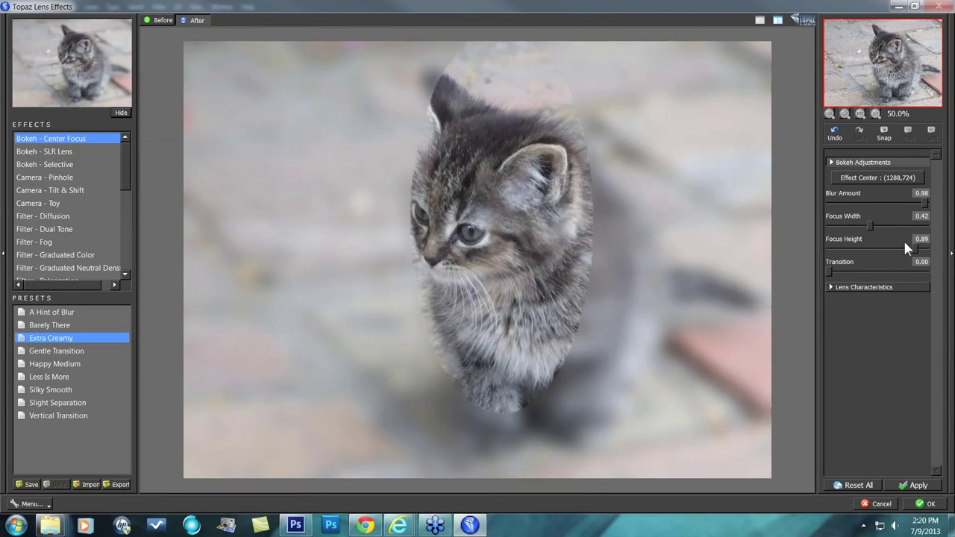
pyautogui.moveTo(909, 249); pyautogui.dragTo(889, 250)
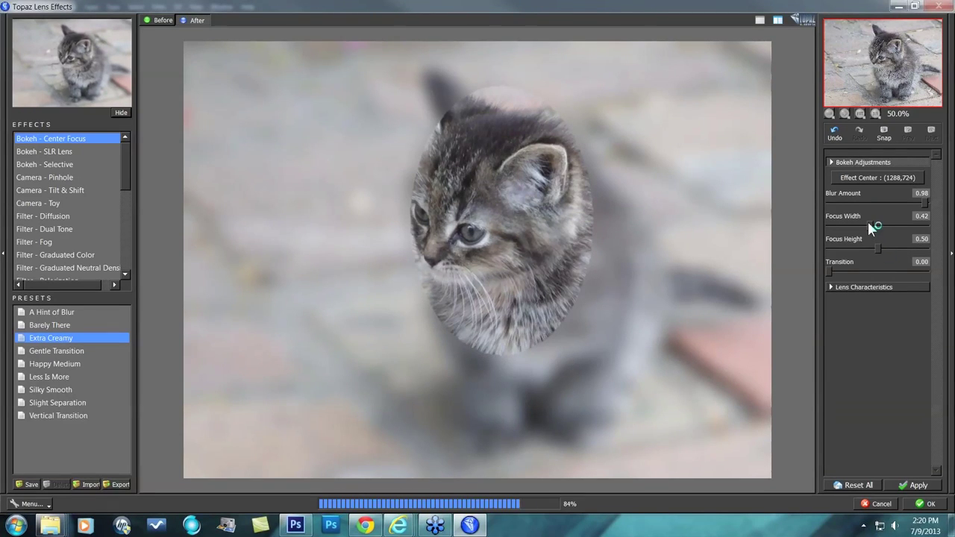
pyautogui.moveTo(868, 222); pyautogui.dragTo(877, 220)
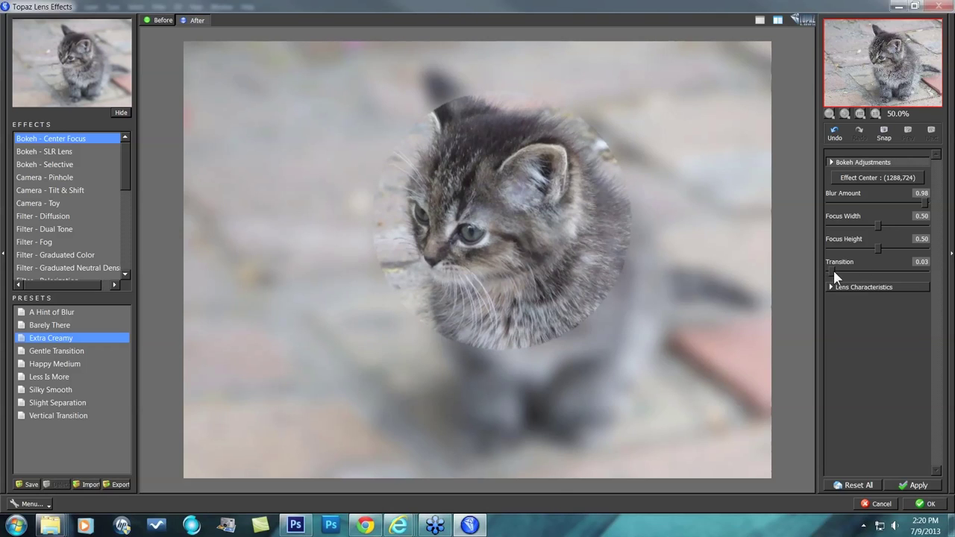
# - Soften the focus edge with Transition at 0.43 and set Blur Amount to 0.42
pyautogui.moveTo(832, 270); pyautogui.dragTo(866, 277)
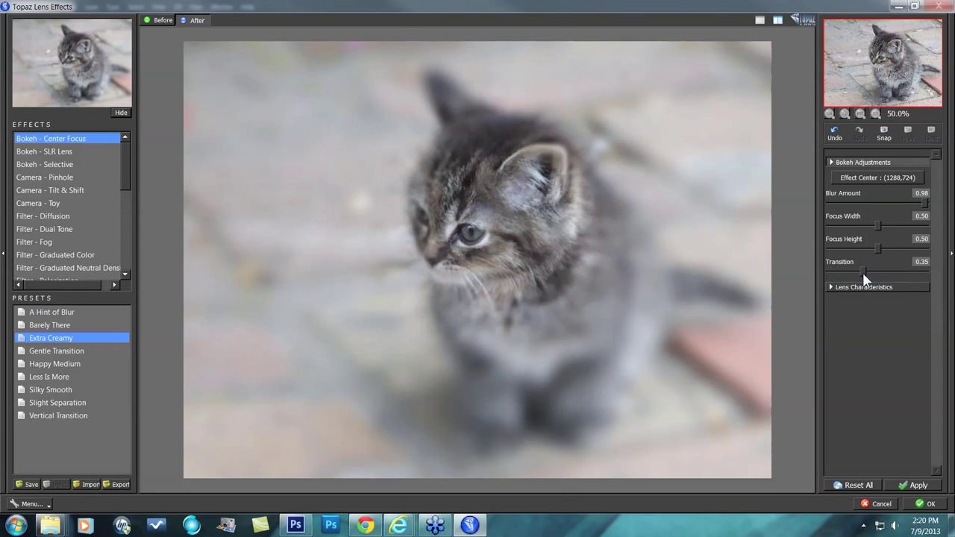
pyautogui.moveTo(863, 273); pyautogui.dragTo(875, 274)
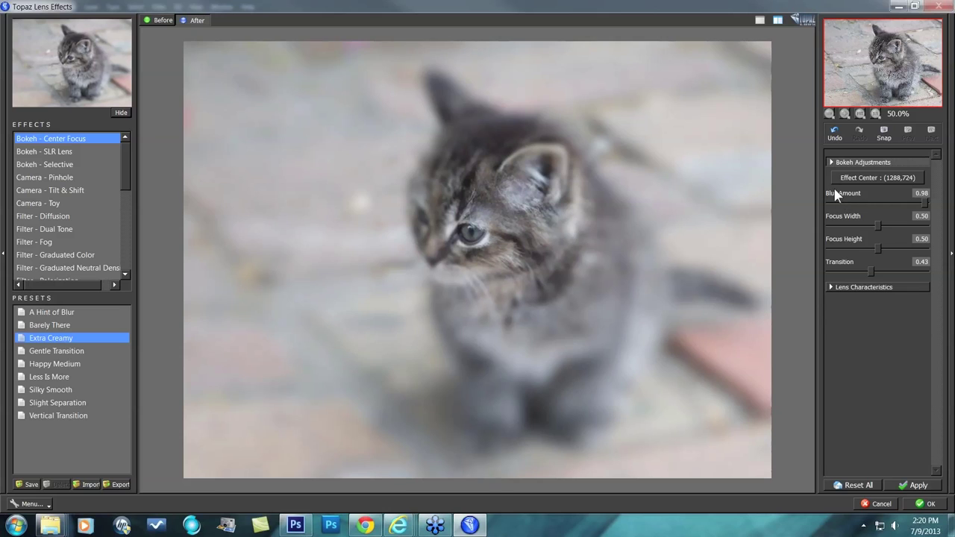
pyautogui.moveTo(924, 202); pyautogui.dragTo(888, 199)
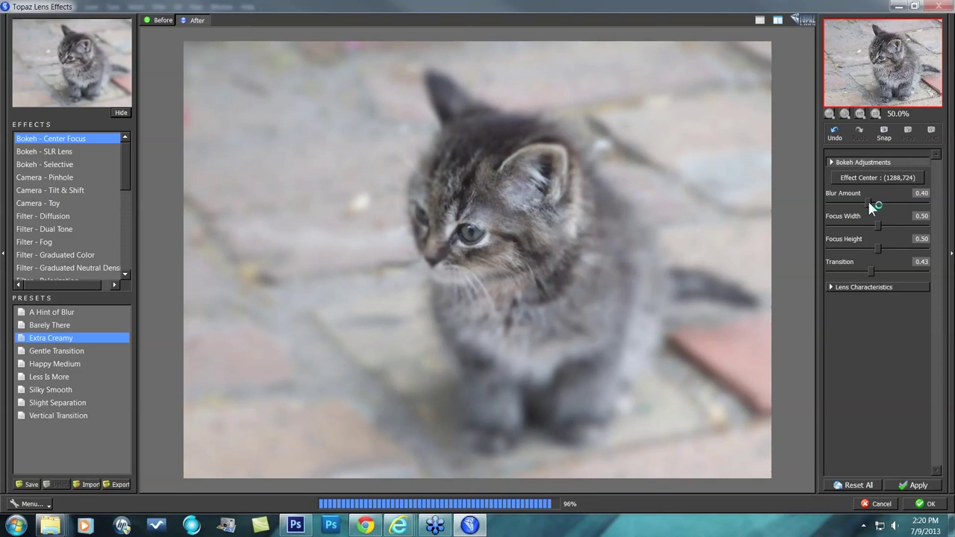
pyautogui.moveTo(867, 198); pyautogui.dragTo(851, 200)
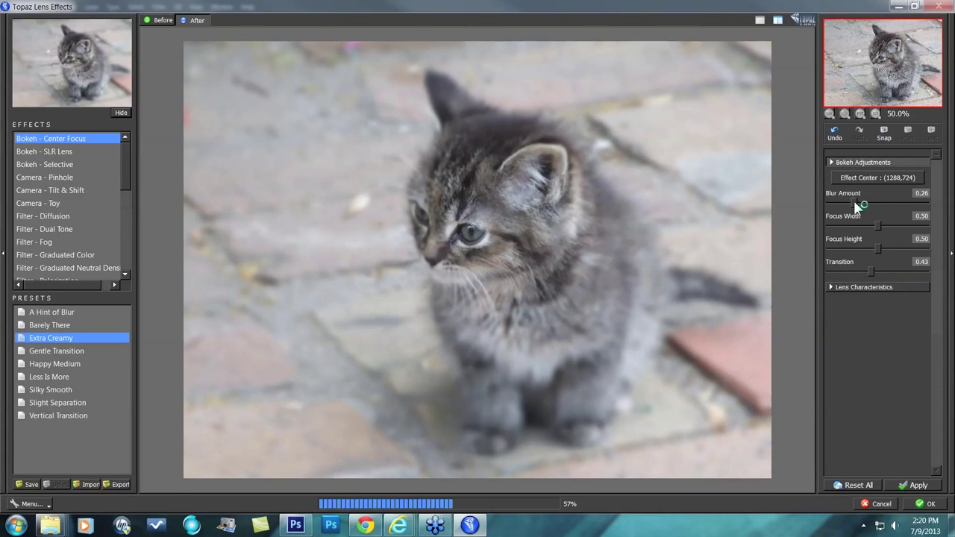
pyautogui.moveTo(856, 203); pyautogui.dragTo(868, 204)
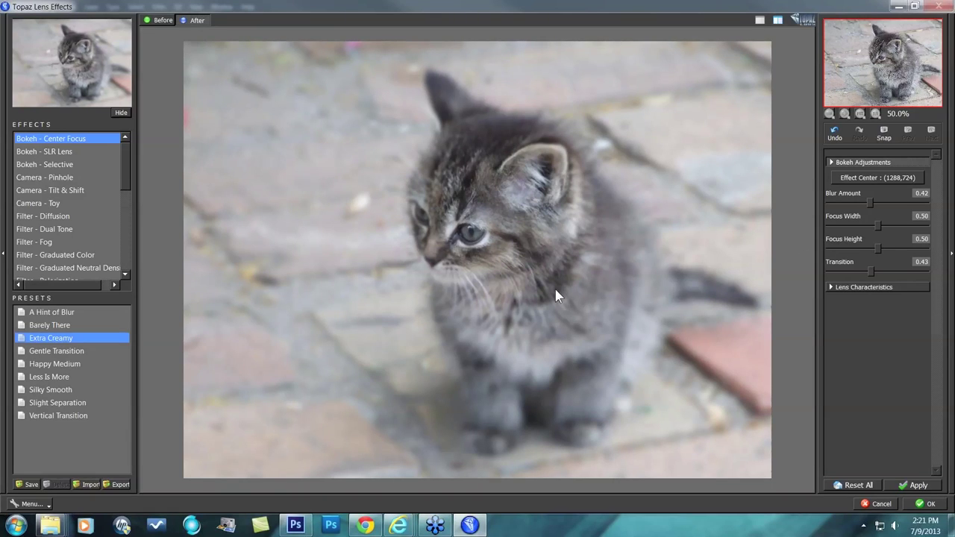
# - Fine-tune Focus Height to 0.57, Focus Width to 0.51 and Blur Amount to 0.47, and apply the bokeh effect
pyautogui.moveTo(877, 247); pyautogui.dragTo(884, 246)
pyautogui.click(883, 222)
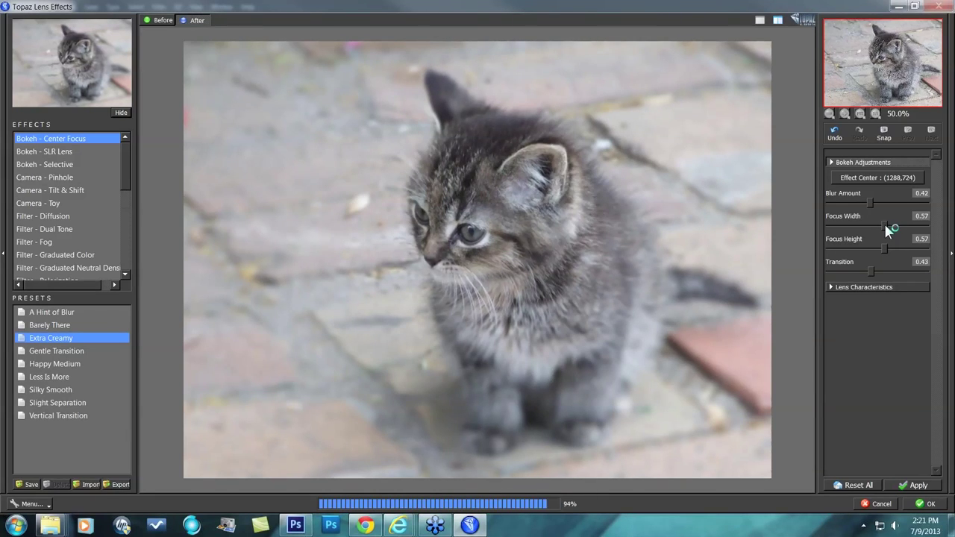
pyautogui.moveTo(884, 223); pyautogui.dragTo(874, 201)
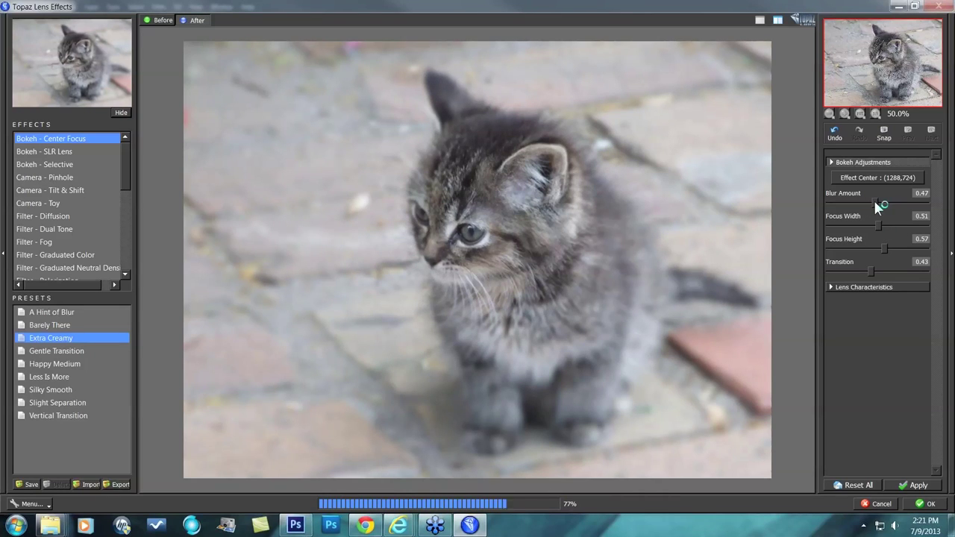
pyautogui.click(761, 231)
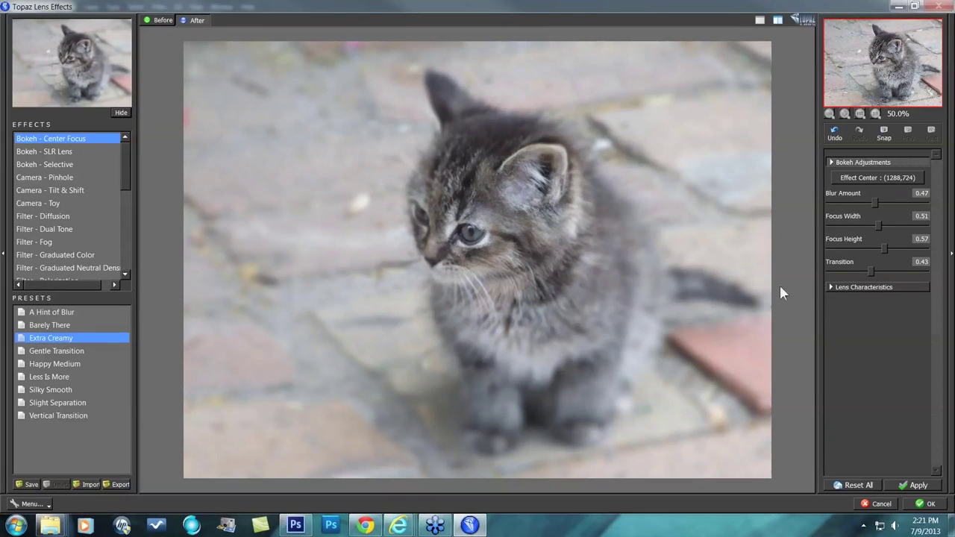
pyautogui.click(918, 485)
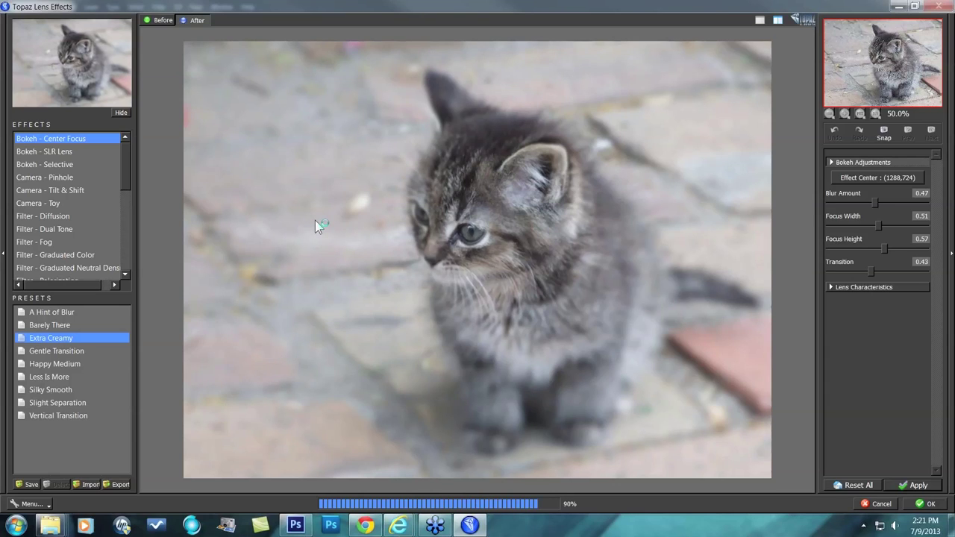
# - Add the Camera - Toy effect to the kitten photo with the Soft and Dreamy preset
pyautogui.click(49, 203)
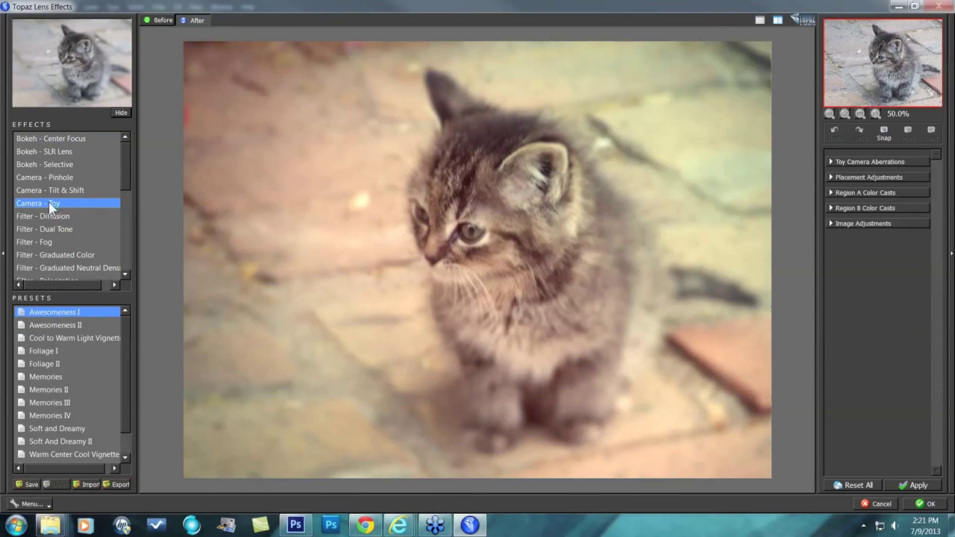
pyautogui.moveTo(124, 179); pyautogui.dragTo(122, 218)
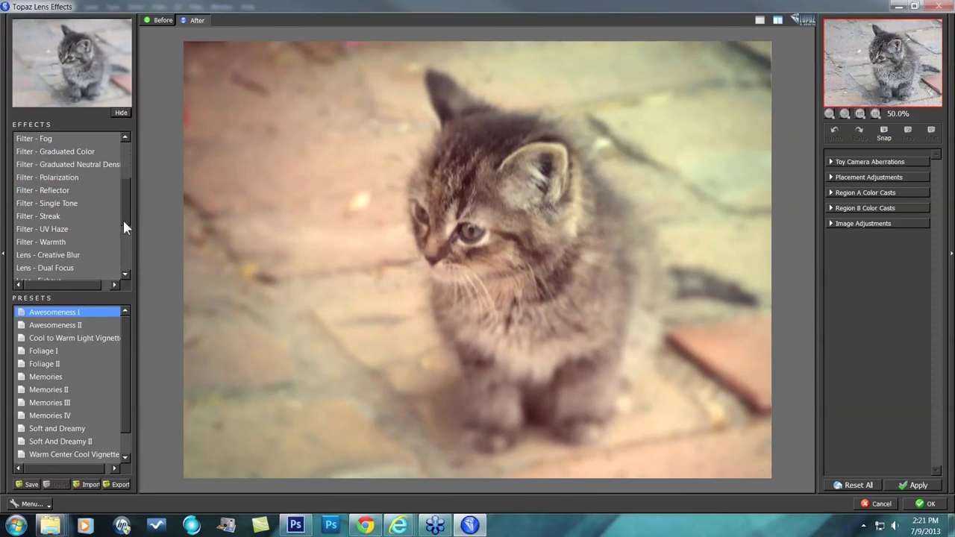
pyautogui.click(74, 429)
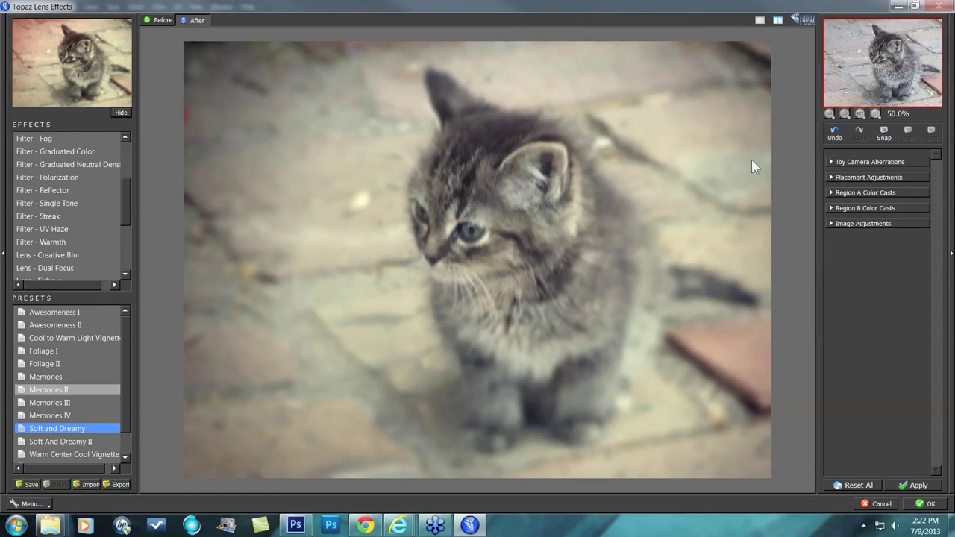
# - Set Camera Shake to 0.00 in the toy camera aberrations and compare the result with the image before the effect
pyautogui.click(832, 162)
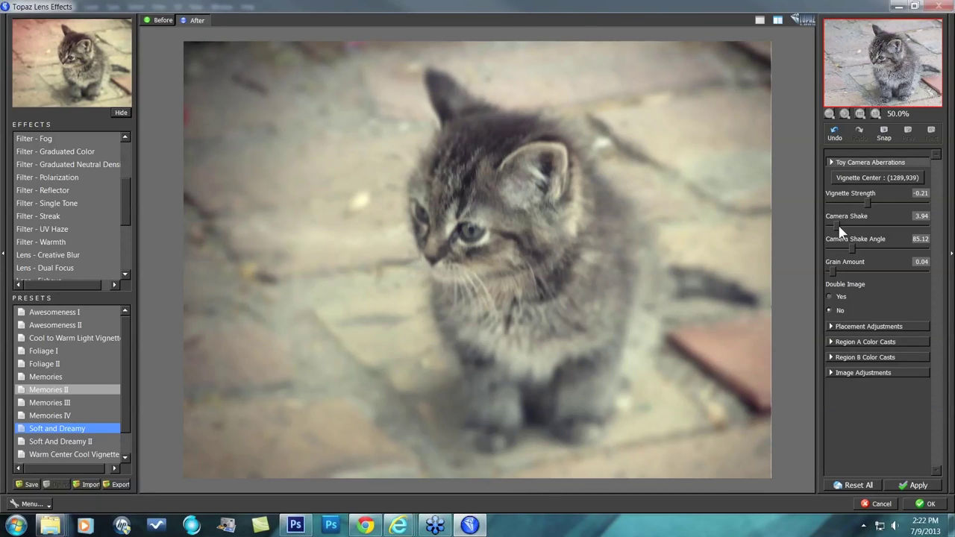
pyautogui.moveTo(837, 226); pyautogui.dragTo(814, 224)
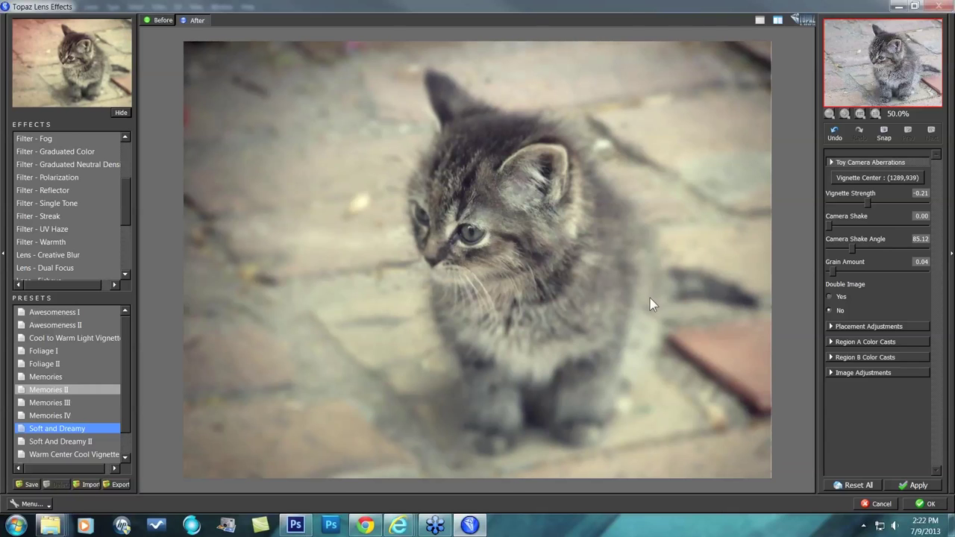
pyautogui.click(713, 276)
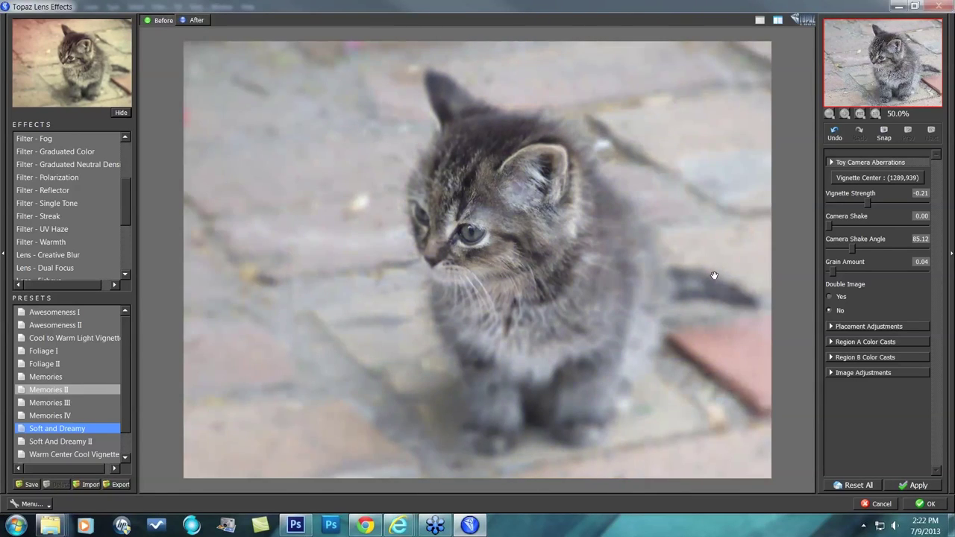
# - Accept the lens effects and compare the kitten's Background copy 3 layer with the original, leaving the layer visible
pyautogui.click(931, 504)
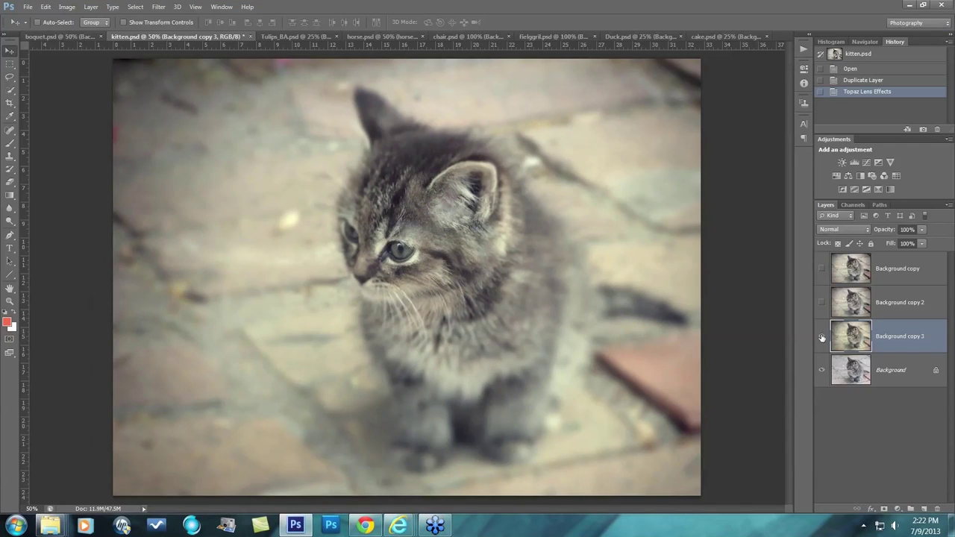
pyautogui.click(821, 336)
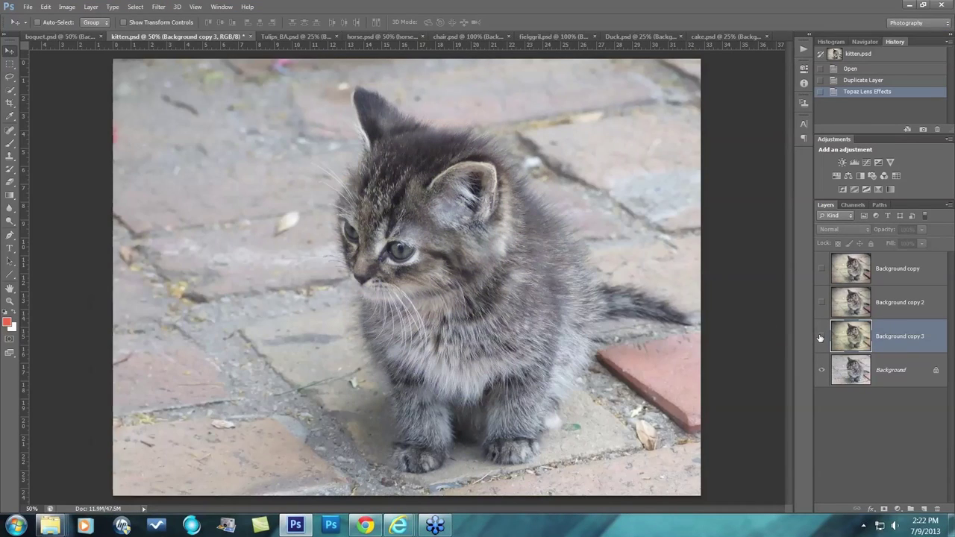
pyautogui.click(821, 336)
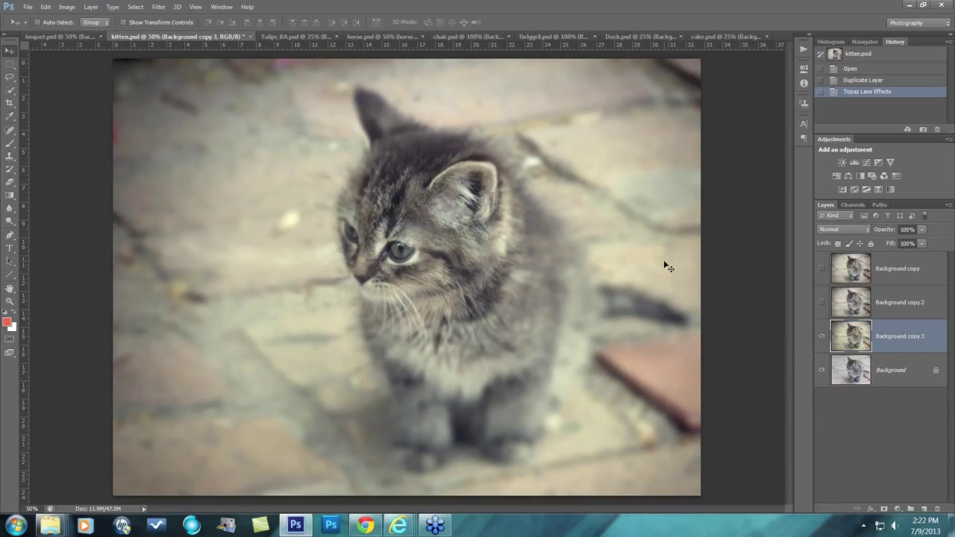
# - Switch to Tulips_BA.psd, hide its Background copy layer and duplicate the Background layer
pyautogui.click(282, 36)
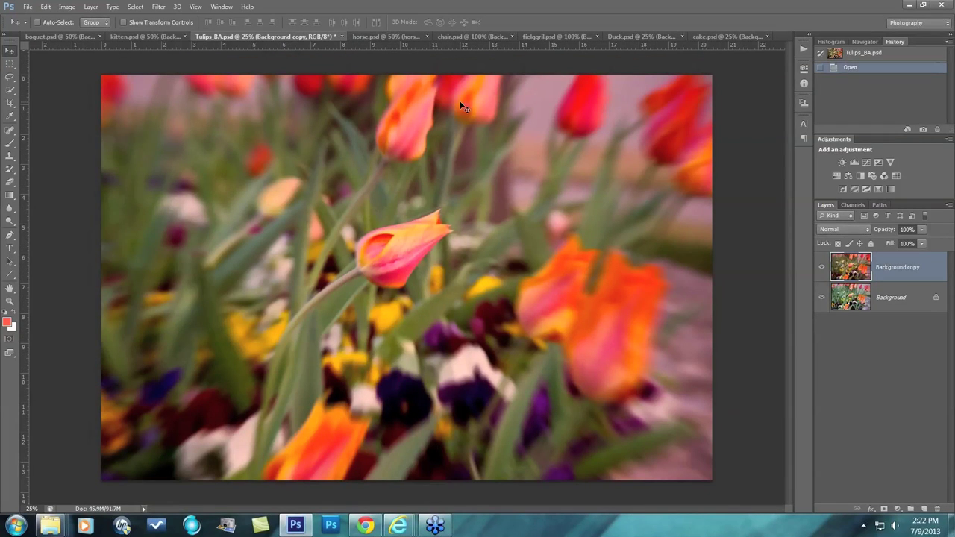
pyautogui.click(824, 269)
pyautogui.click(892, 305)
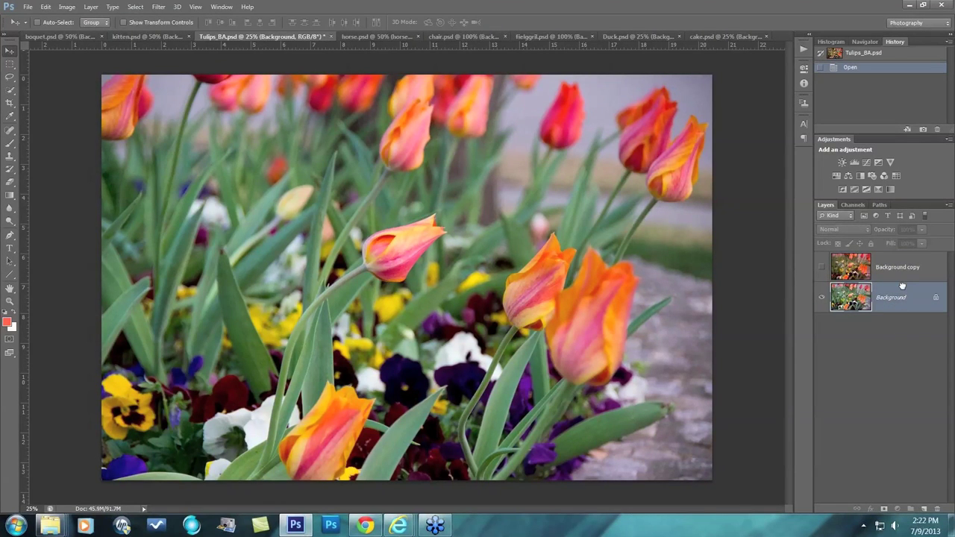
pyautogui.moveTo(901, 285); pyautogui.dragTo(923, 508)
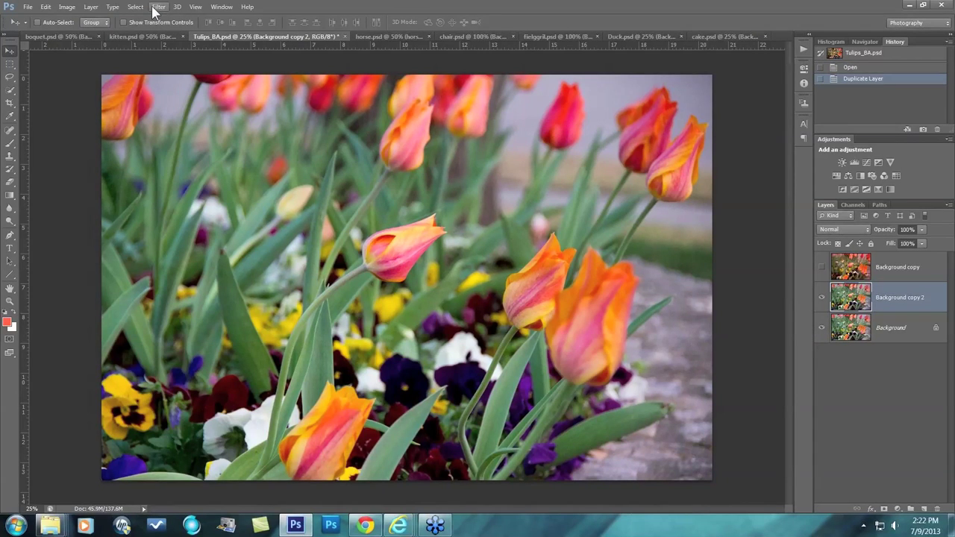
# - Open the duplicated tulip layer in Topaz Lens Effects and choose the Lens - Creative Blur effect
pyautogui.click(159, 7)
pyautogui.moveTo(291, 294)
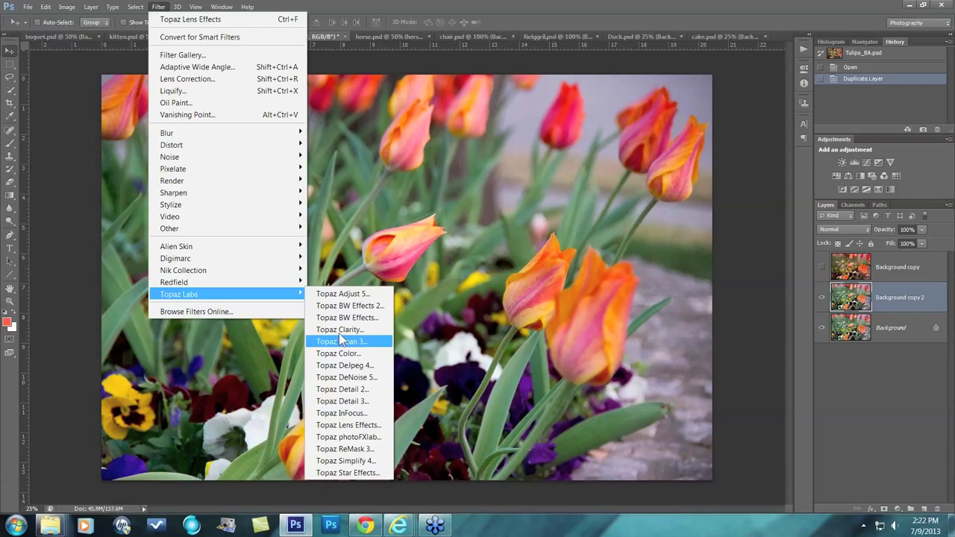
pyautogui.click(347, 426)
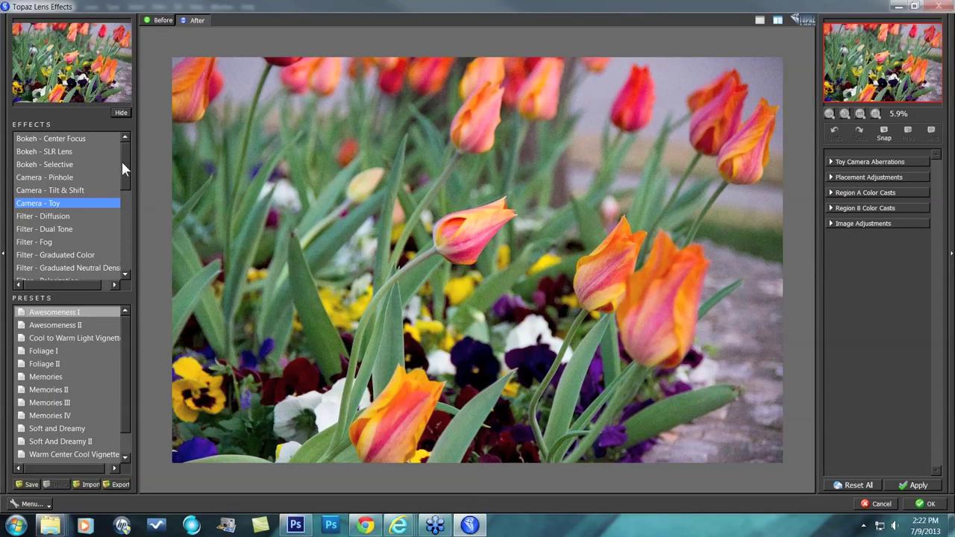
pyautogui.scroll(-3, 122, 162)
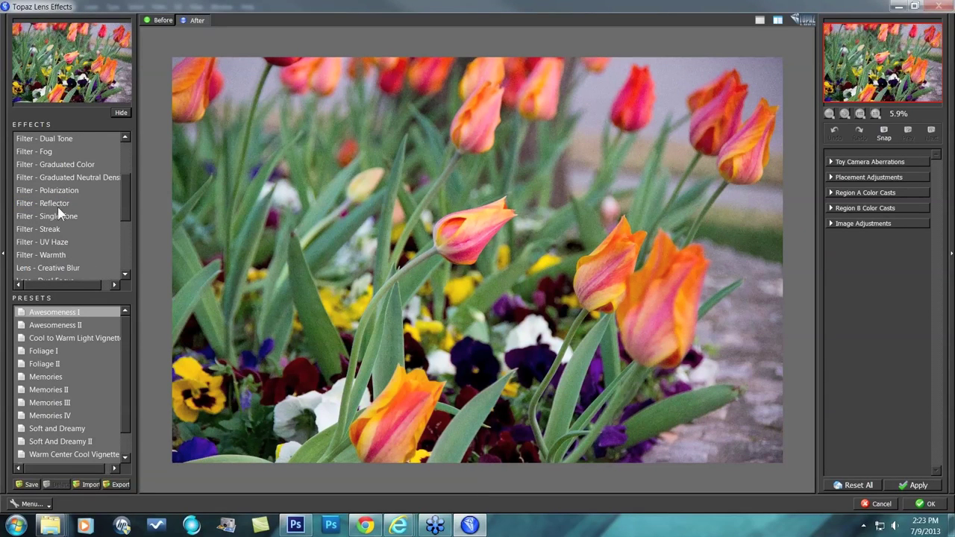
pyautogui.scroll(-1, 121, 204)
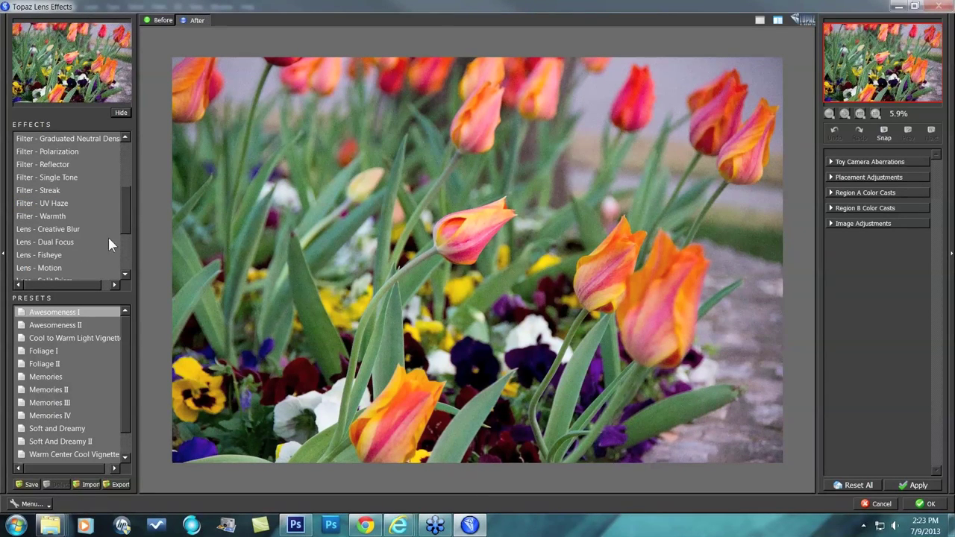
pyautogui.click(63, 229)
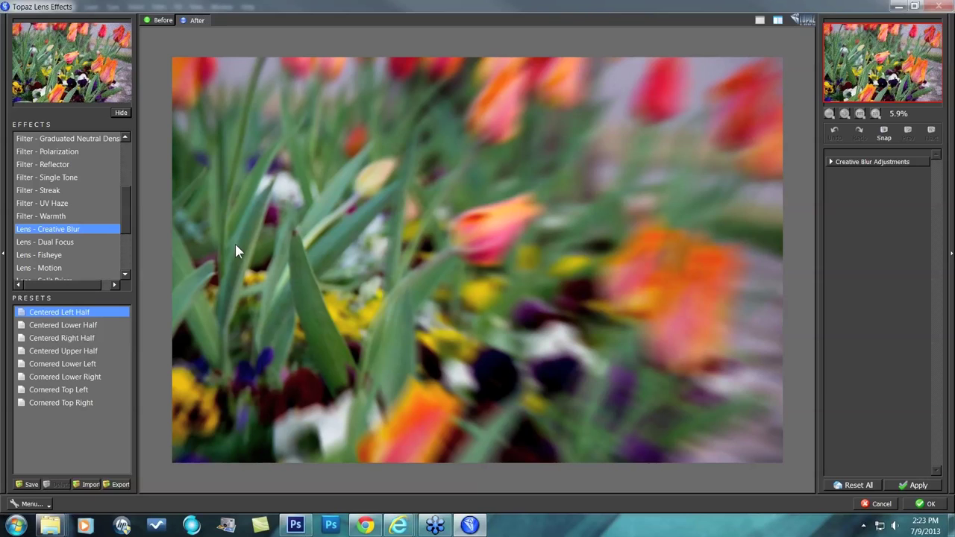
# - Try the Centered Lower Half preset, switch to Centered Right Half, and open its Creative Blur Adjustments
pyautogui.click(63, 325)
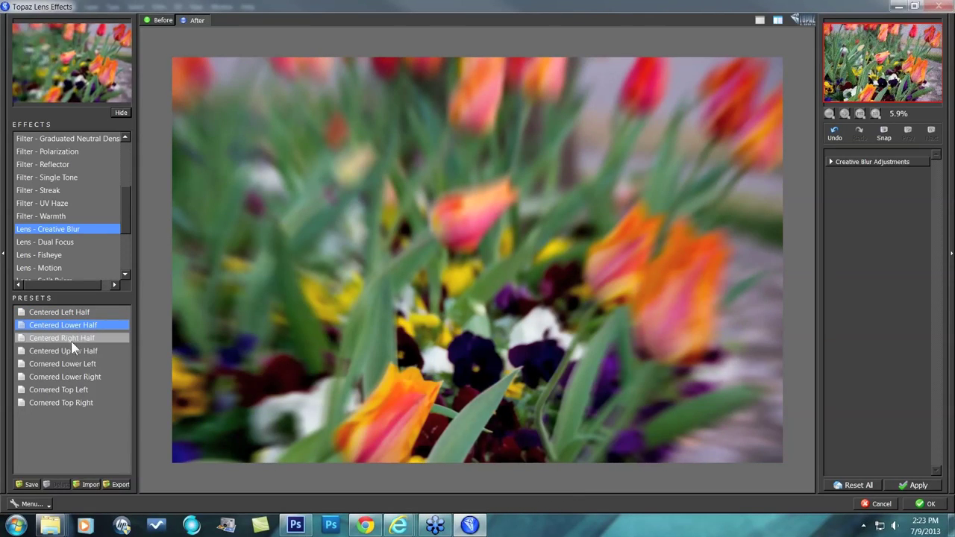
pyautogui.click(72, 341)
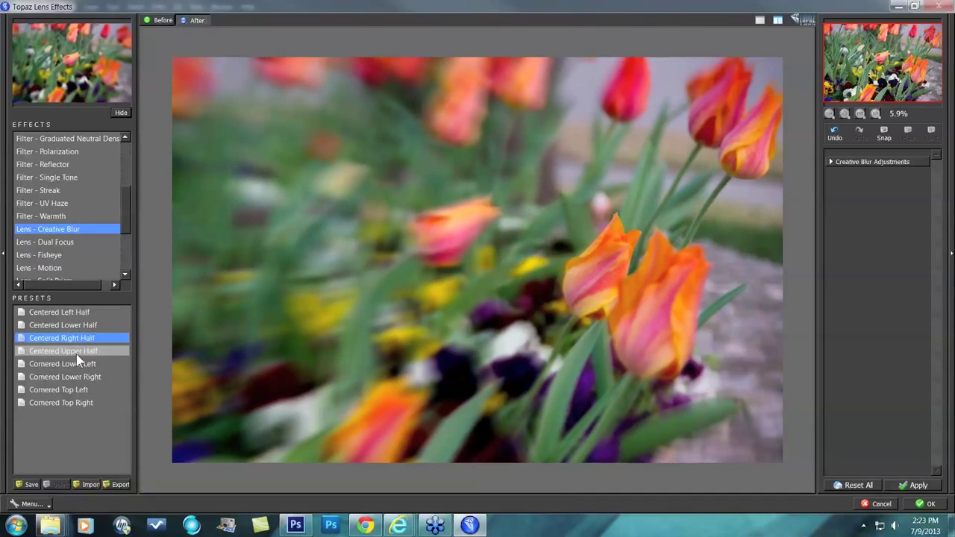
pyautogui.click(831, 163)
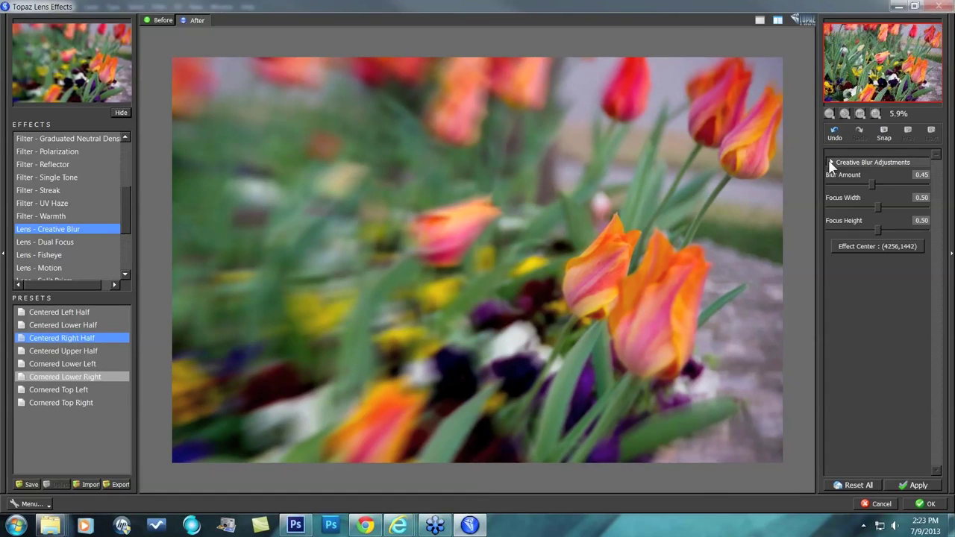
# - Move the Creative Blur effect center onto the single pink-orange tulip in the middle of the photo
pyautogui.click(876, 247)
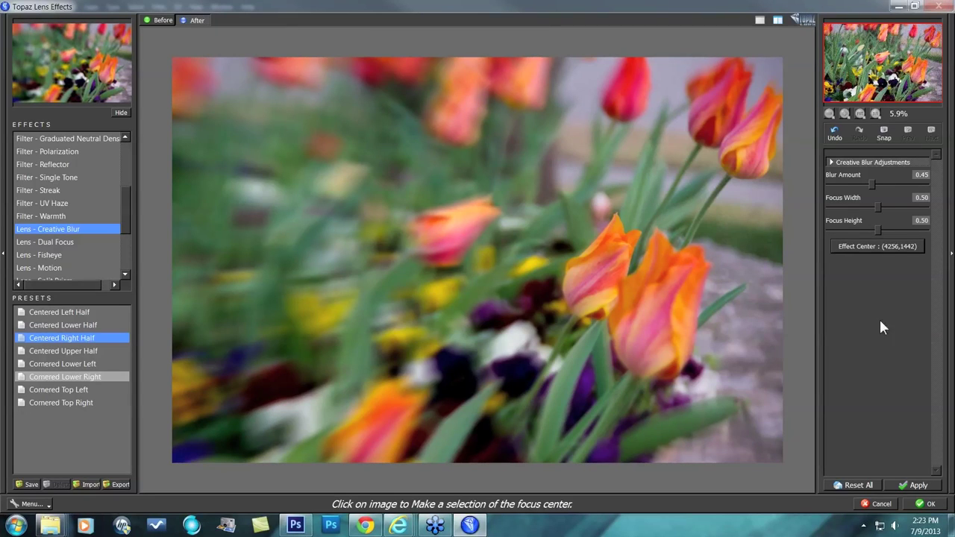
pyautogui.click(445, 239)
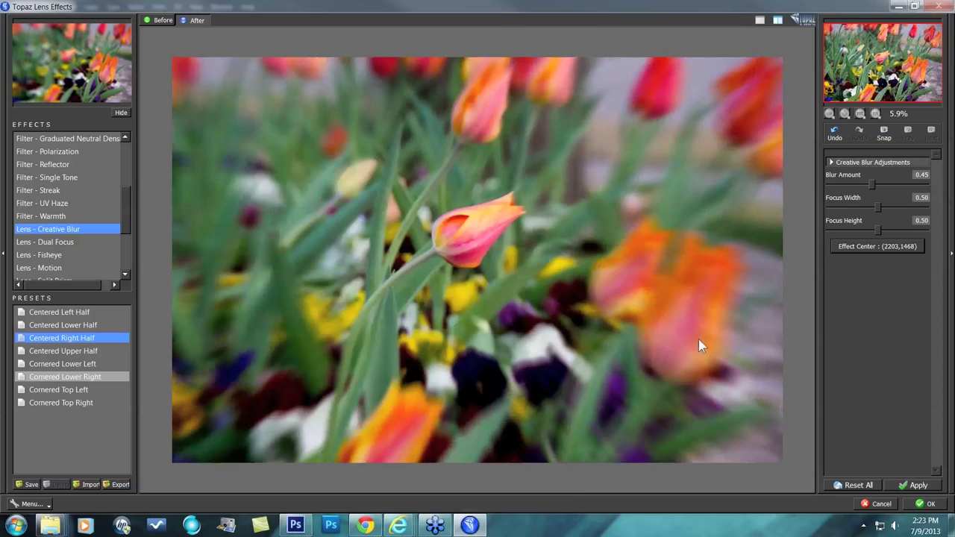
pyautogui.click(872, 245)
pyautogui.click(469, 241)
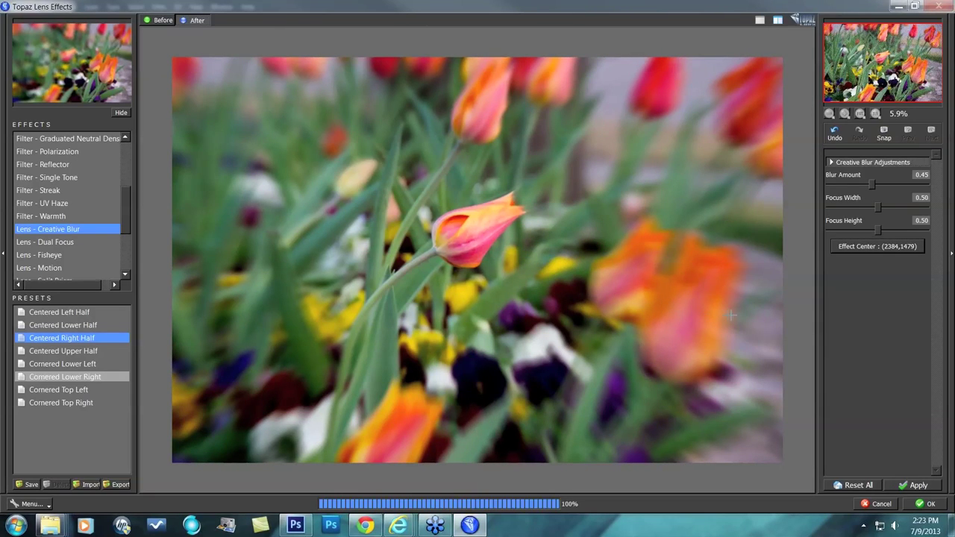
# - Try a stronger blur, settling on Blur Amount 0.32, Focus Width 0.49 and Focus Height 0.38
pyautogui.moveTo(875, 184); pyautogui.dragTo(904, 185)
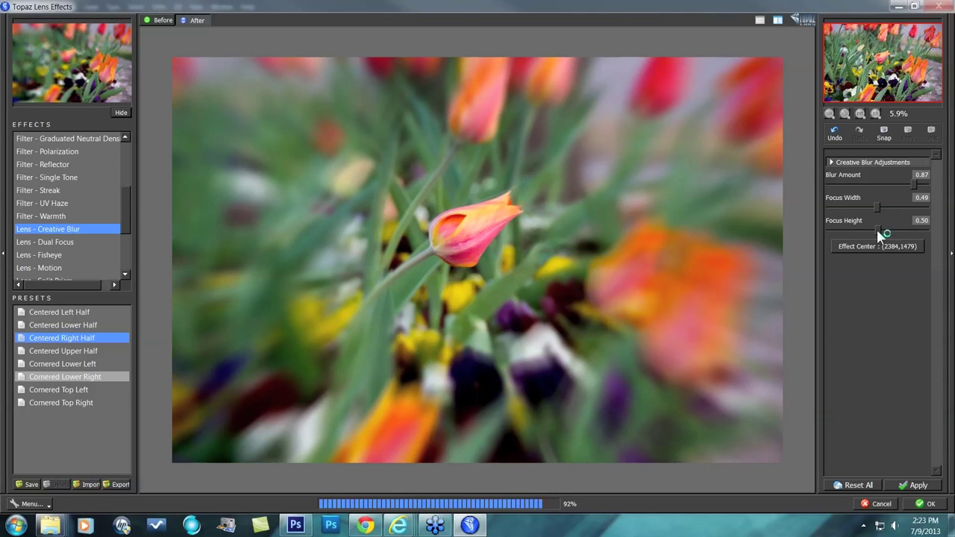
pyautogui.moveTo(878, 234); pyautogui.dragTo(865, 230)
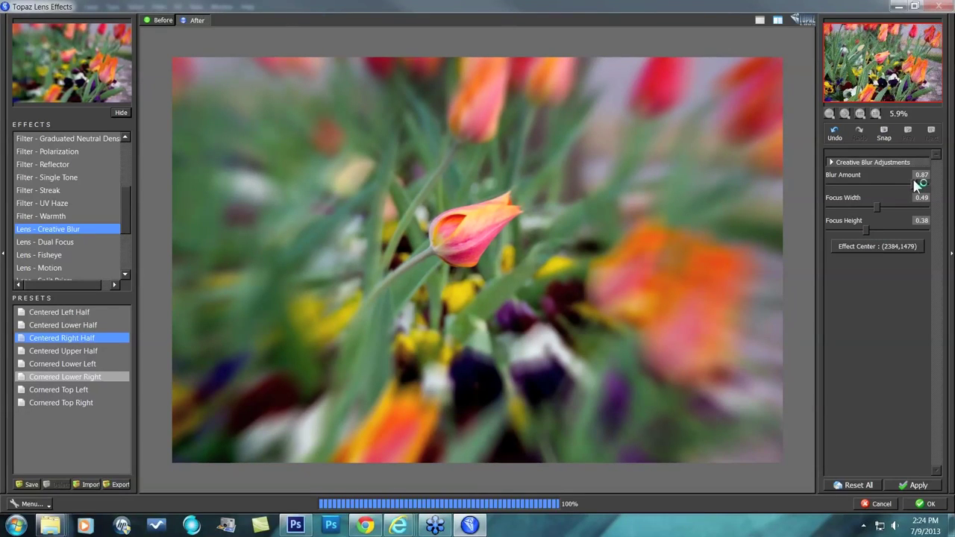
pyautogui.moveTo(913, 182); pyautogui.dragTo(865, 184)
pyautogui.click(877, 183)
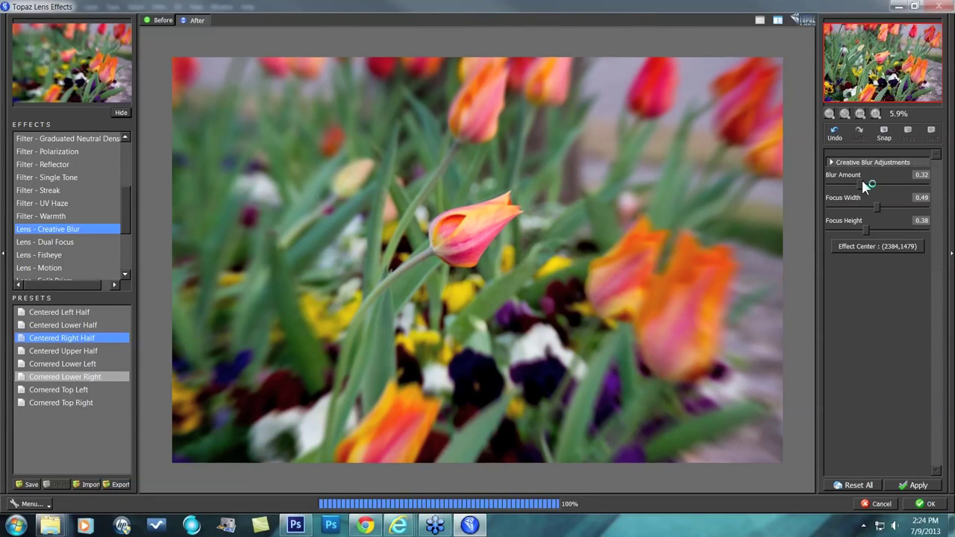
pyautogui.click(862, 183)
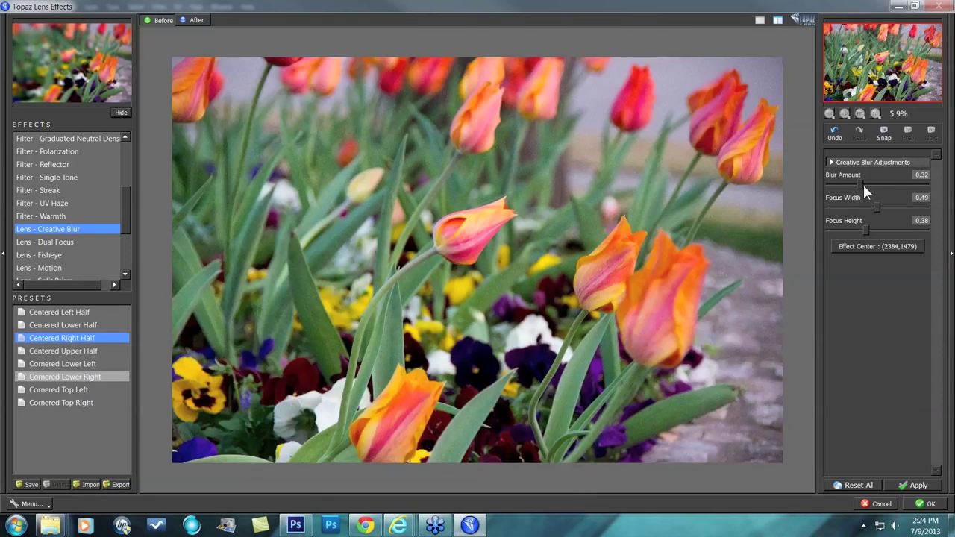
# - Compare the blurred tulips with the original and apply the Creative Blur as a base for further effects
pyautogui.click(499, 254)
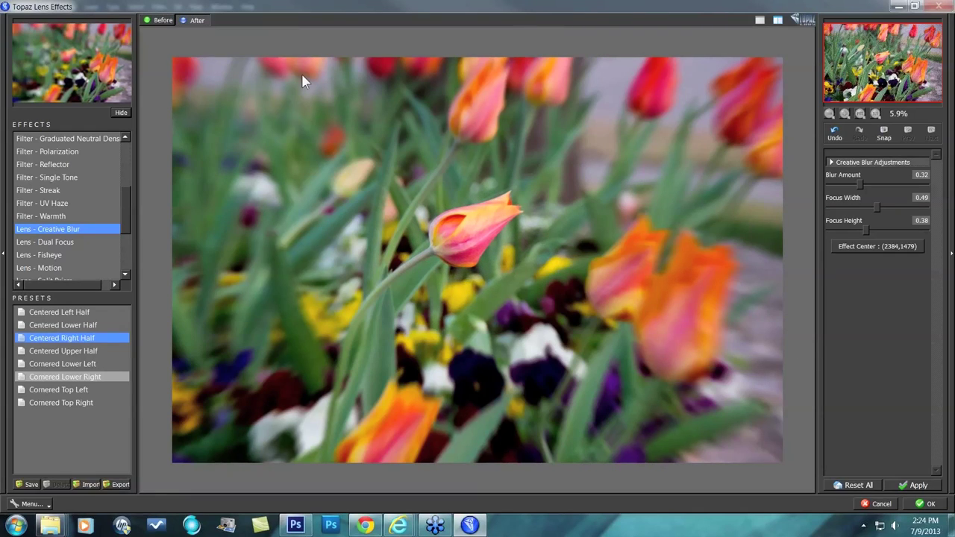
pyautogui.click(273, 205)
pyautogui.click(918, 487)
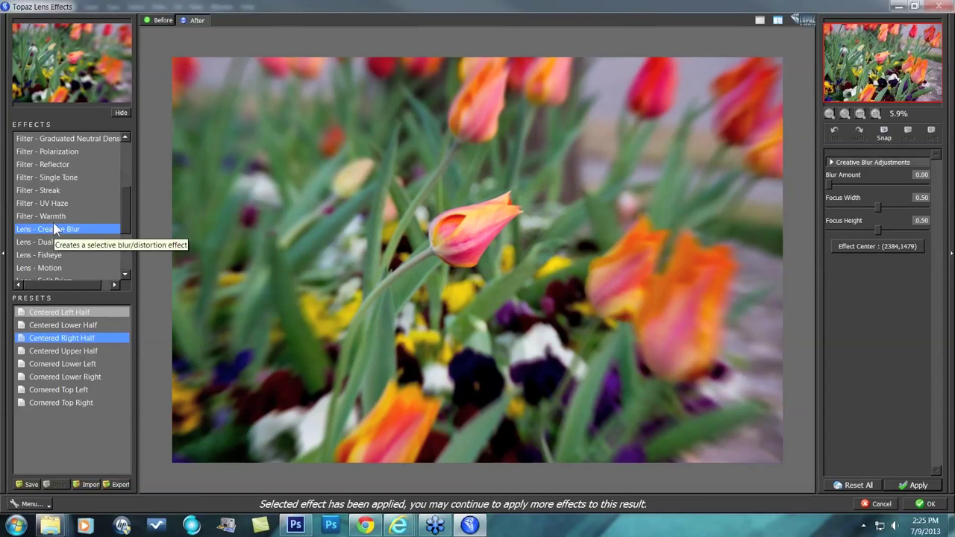
# - Add the Filter - Single Tone effect with the Sunset preset, slightly lower its Magenta Cast and Yellow Cast, and accept the result
pyautogui.click(55, 179)
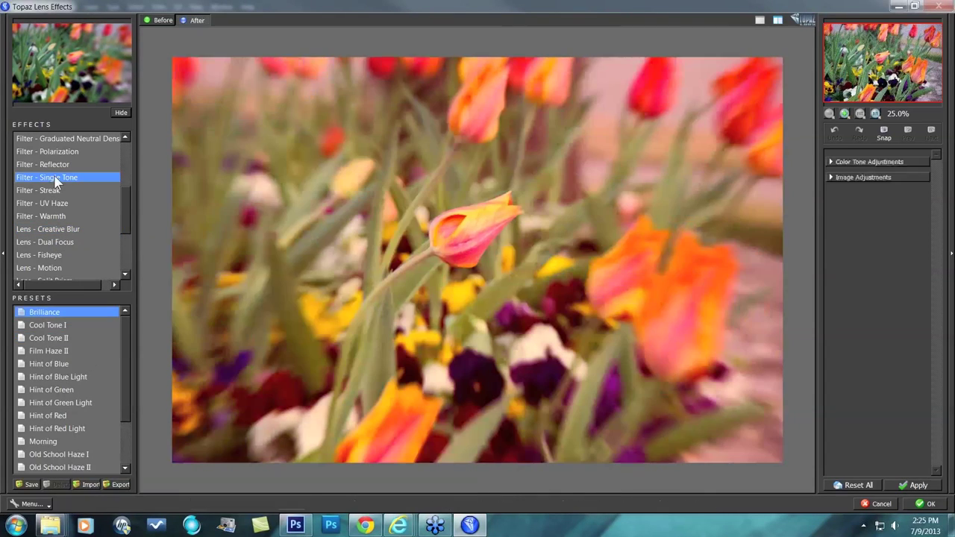
pyautogui.scroll(-2, 126, 228)
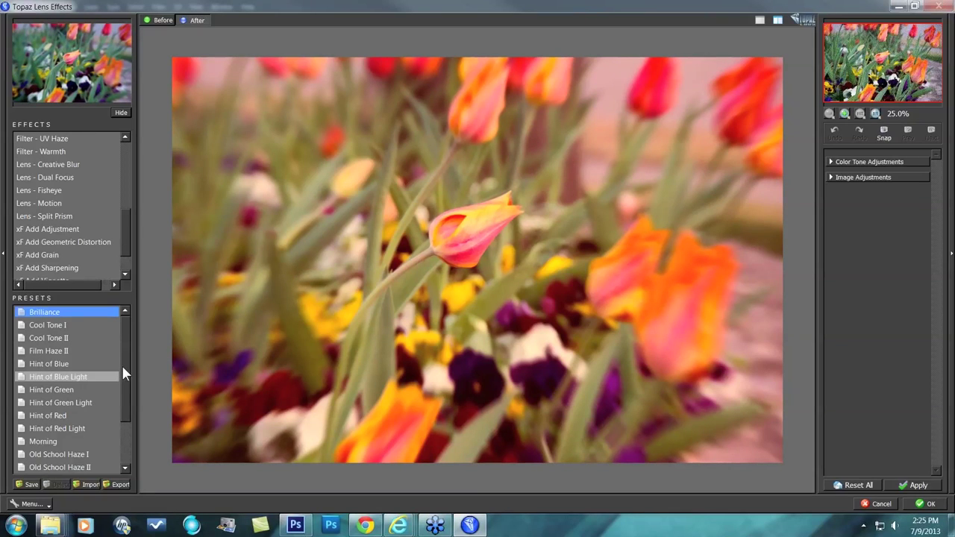
pyautogui.scroll(-3, 122, 365)
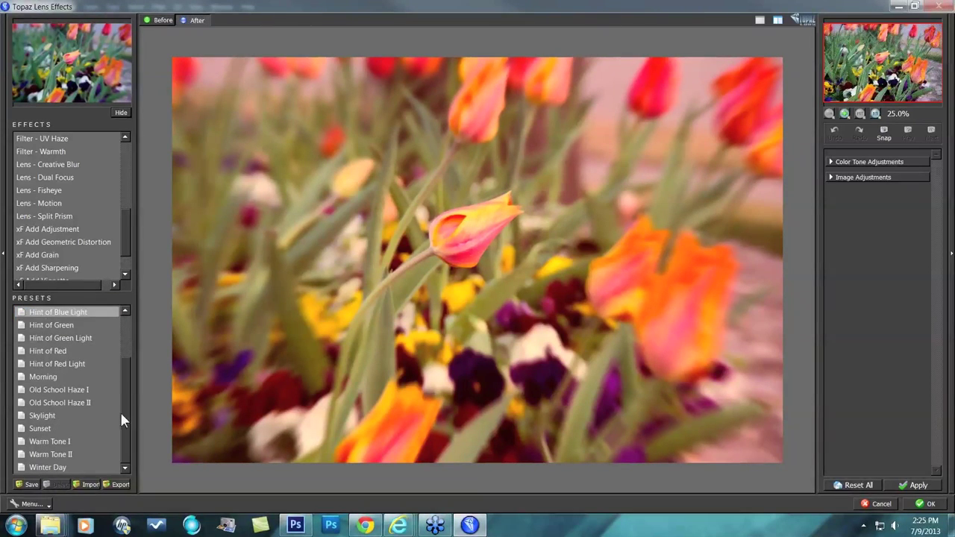
pyautogui.click(45, 428)
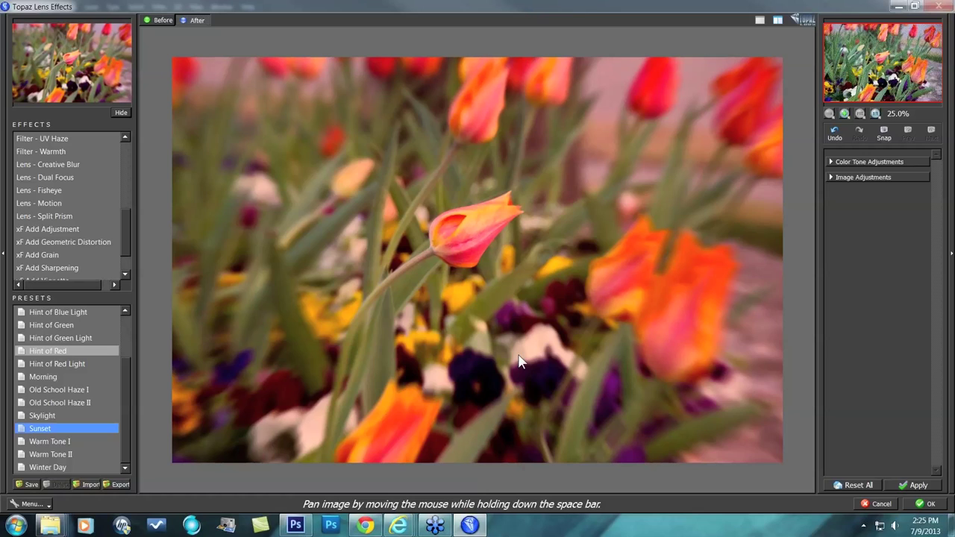
pyautogui.click(830, 161)
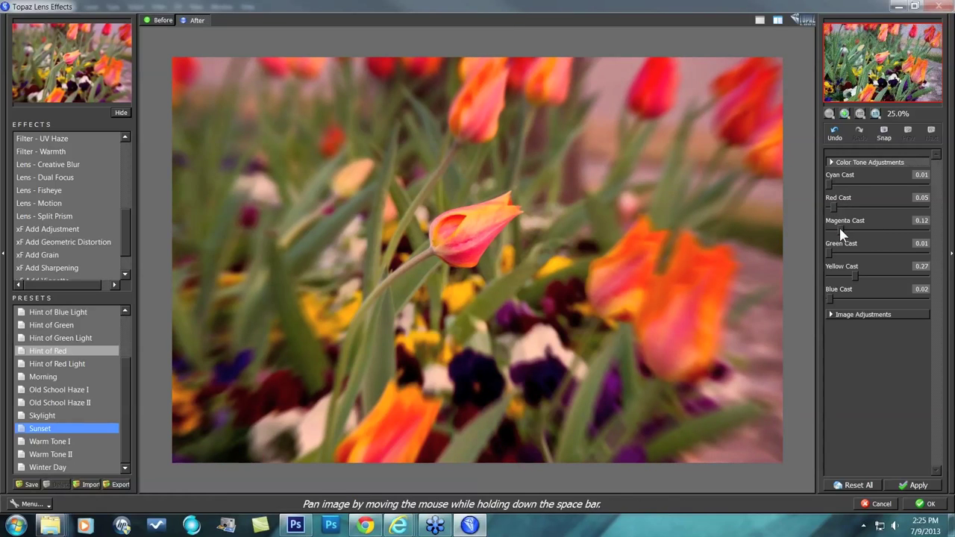
pyautogui.moveTo(841, 229); pyautogui.dragTo(837, 230)
pyautogui.moveTo(851, 275); pyautogui.dragTo(842, 274)
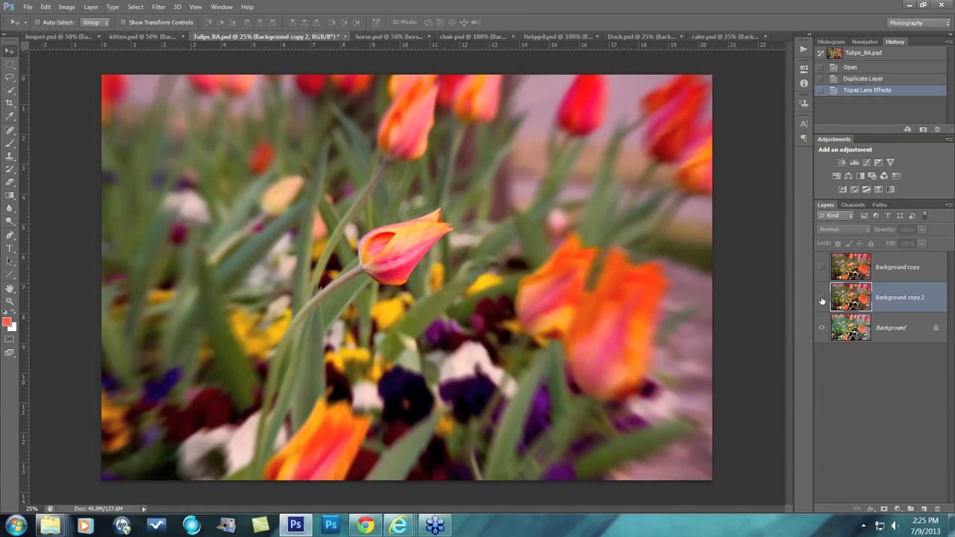
# - Compare the tulips' Background copy 2 layer with the original, leaving the layer visible
pyautogui.click(822, 298)
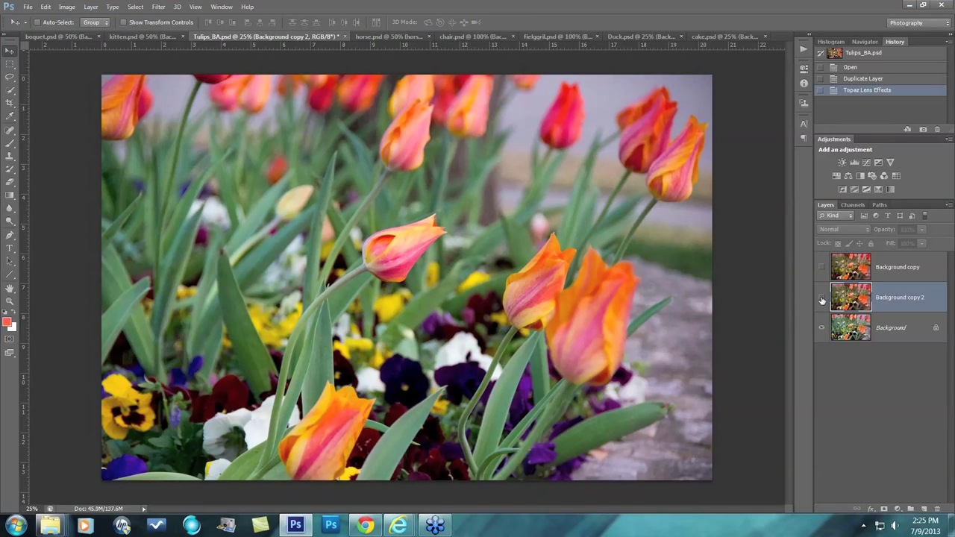
pyautogui.click(822, 298)
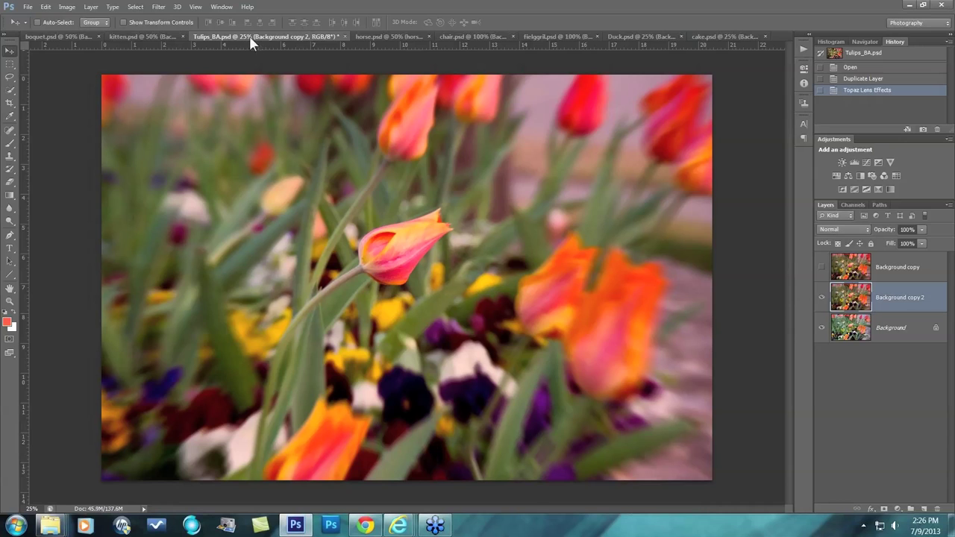
# - Switch to horse.psd, hide the horse_after layer and select the Background layer
pyautogui.click(376, 37)
pyautogui.click(821, 269)
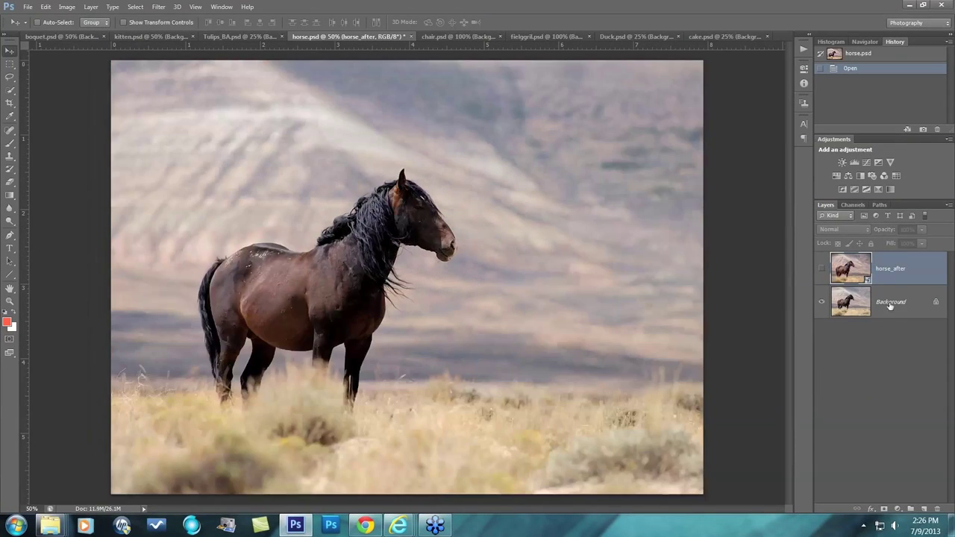
pyautogui.click(891, 305)
# - Open the horse Background layer in Topaz Adjust 5 and reset all adjustments
pyautogui.click(158, 7)
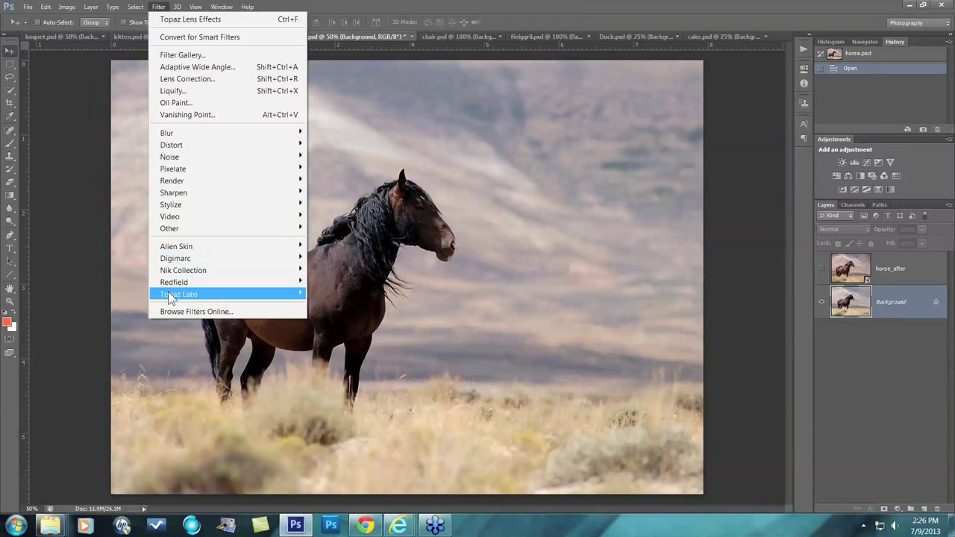
pyautogui.moveTo(179, 299)
pyautogui.moveTo(299, 292)
pyautogui.click(342, 294)
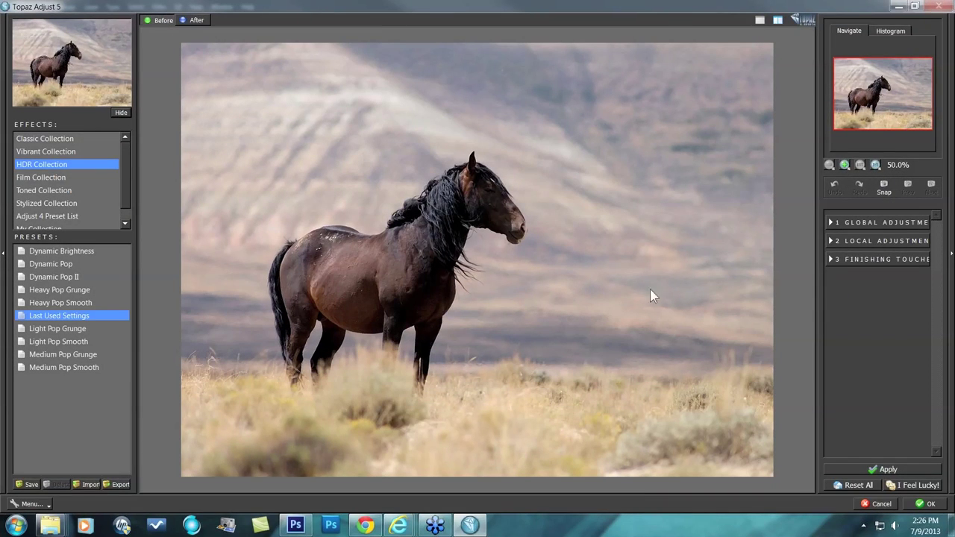
pyautogui.click(833, 223)
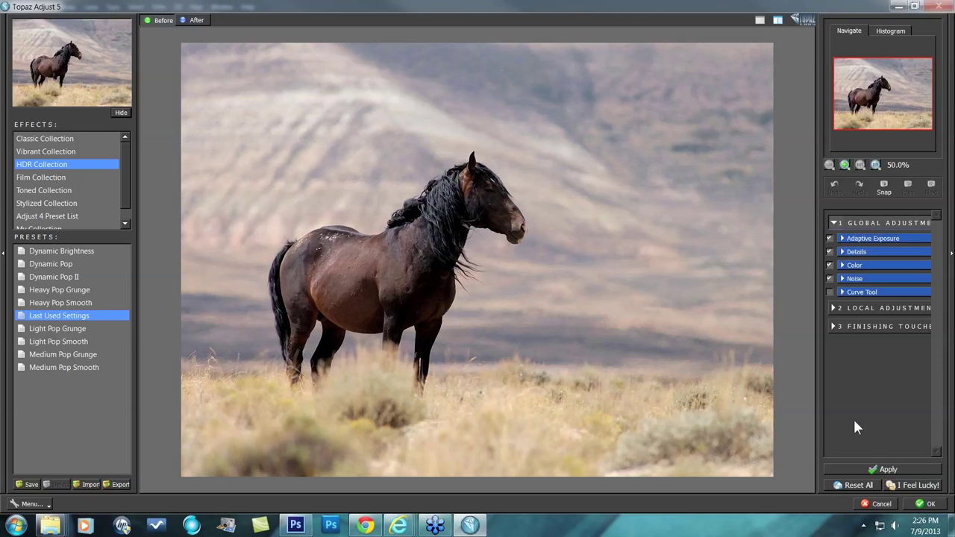
pyautogui.click(858, 483)
# - Set the horse photo's Adaptive Exposure to 0.26, Regions to 34, Contrast to -0.74 and Brightness to 0.35
pyautogui.click(854, 240)
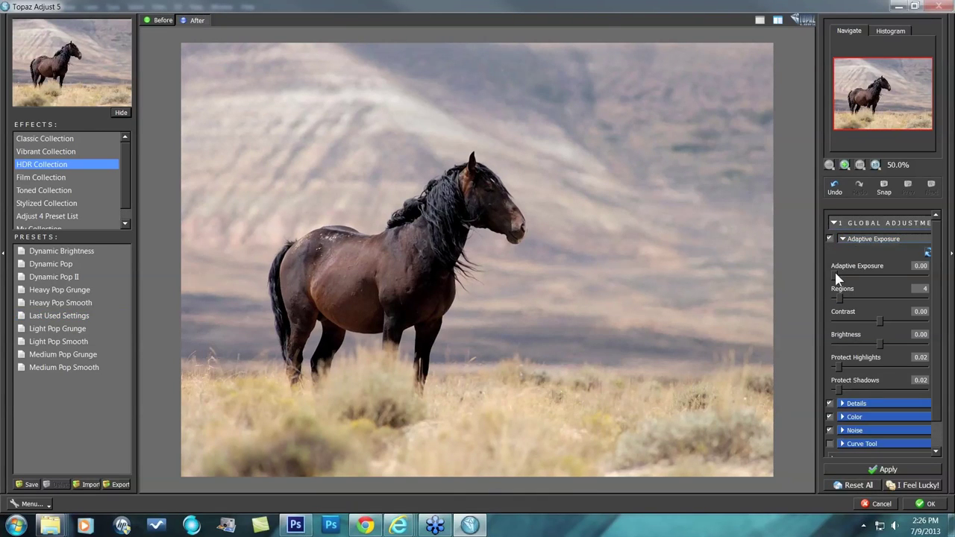
pyautogui.moveTo(836, 277); pyautogui.dragTo(864, 274)
pyautogui.click(880, 297)
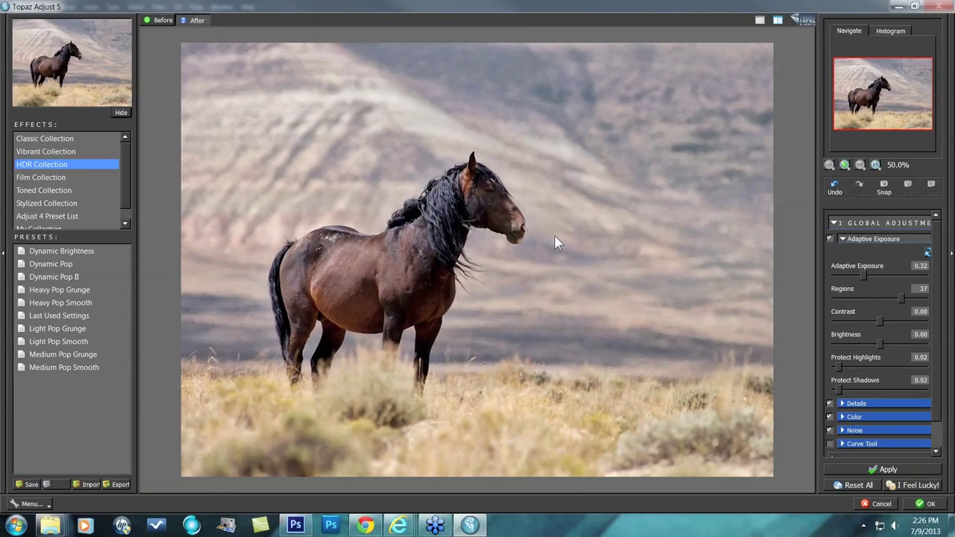
pyautogui.moveTo(877, 343); pyautogui.dragTo(884, 344)
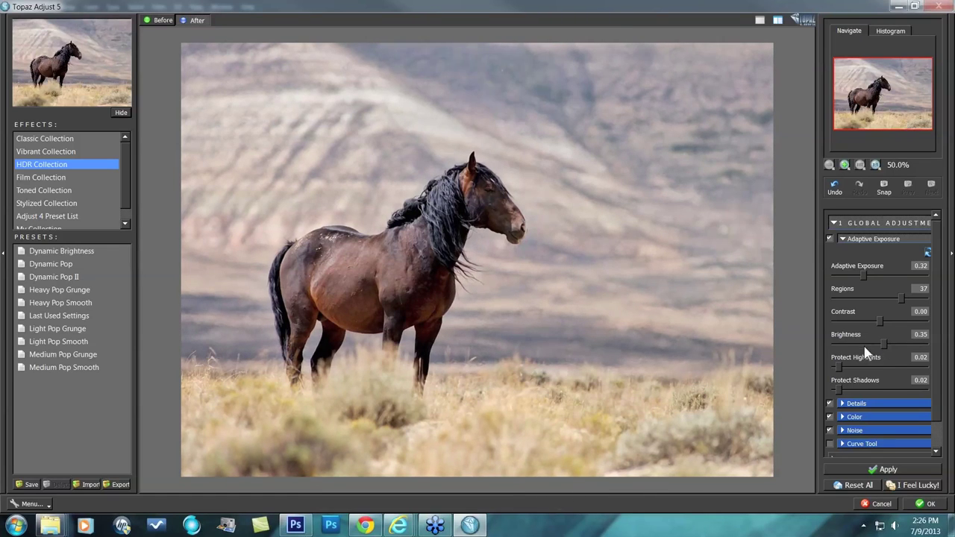
pyautogui.moveTo(879, 321); pyautogui.dragTo(872, 321)
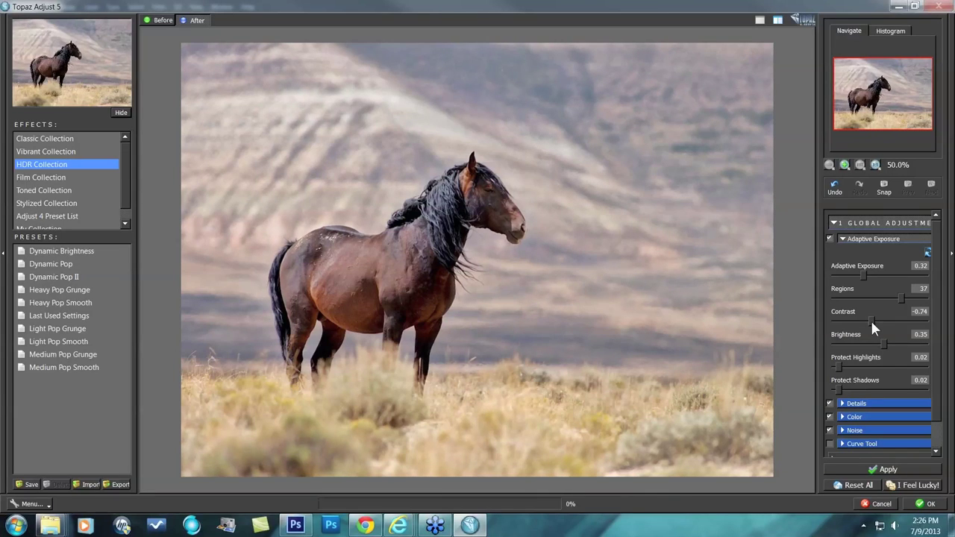
pyautogui.click(870, 319)
pyautogui.moveTo(897, 298); pyautogui.dragTo(894, 297)
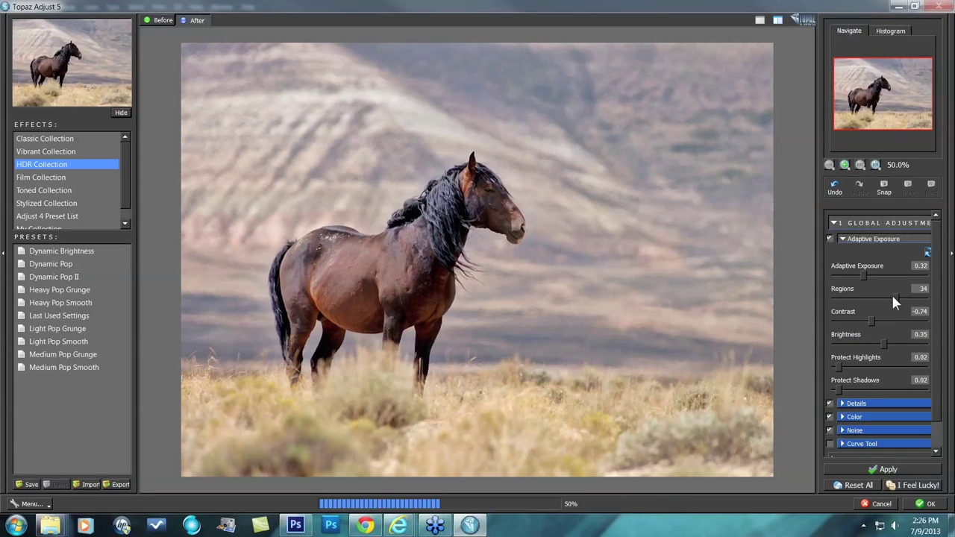
pyautogui.click(856, 274)
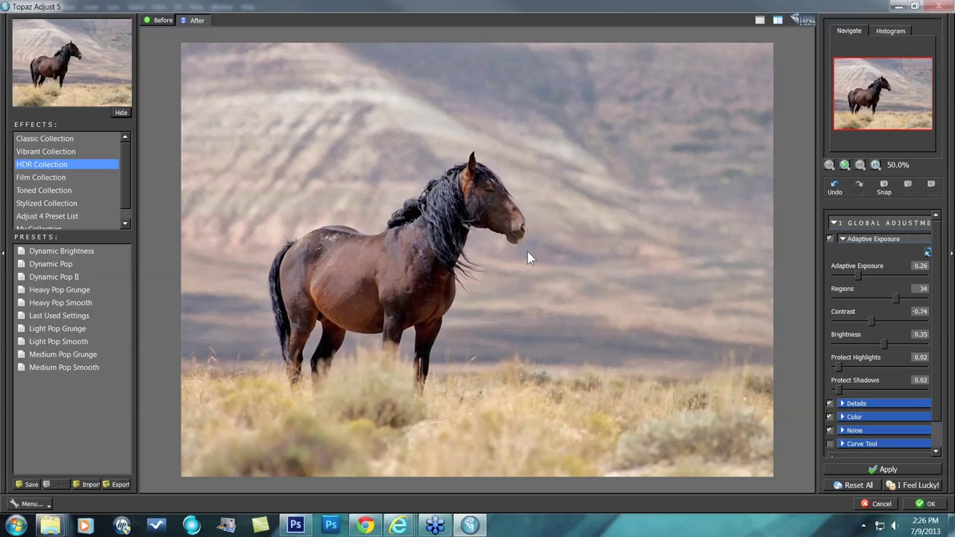
# - Inspect the detail around the horse's head and background, and accept the Topaz Adjust result
pyautogui.click(492, 214)
pyautogui.click(537, 239)
pyautogui.moveTo(574, 298); pyautogui.dragTo(746, 336)
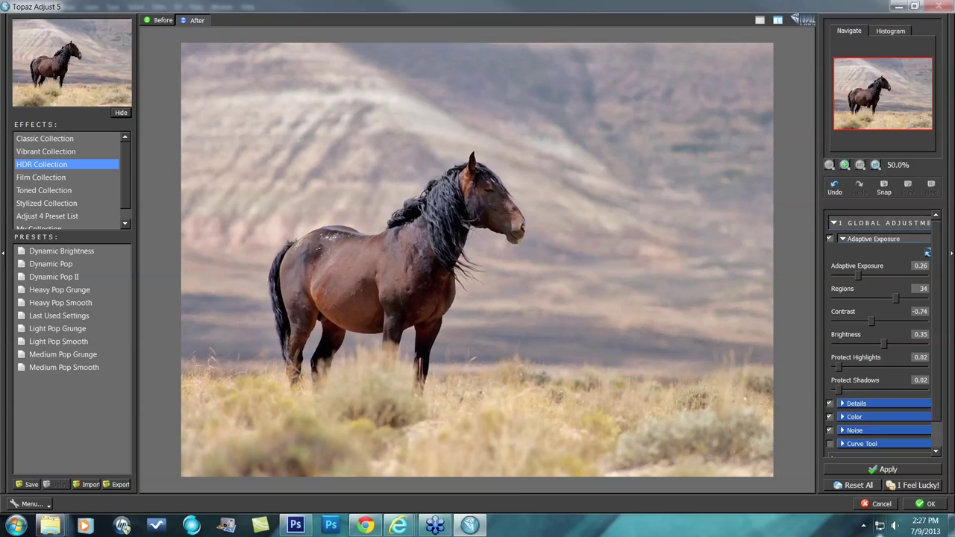
pyautogui.click(930, 504)
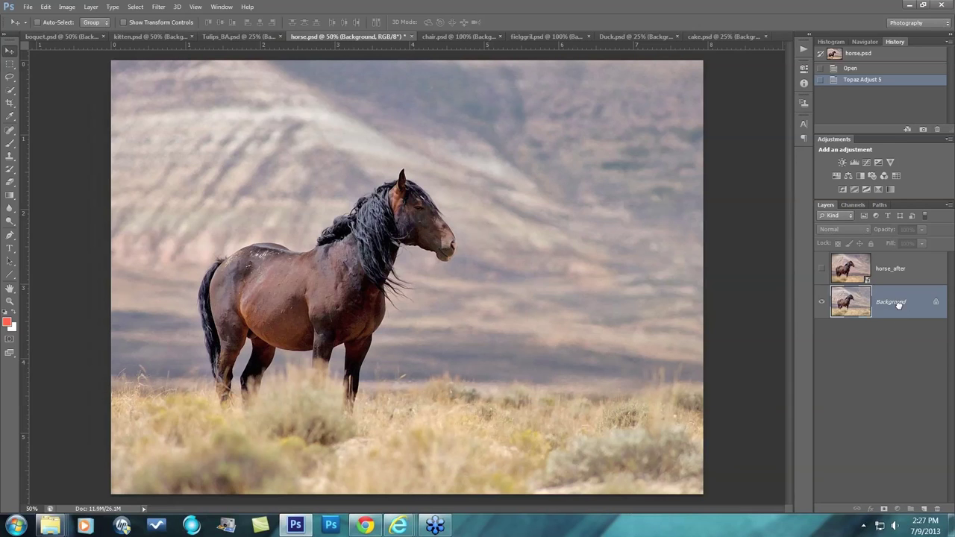
# - Duplicate the adjusted horse layer and try a Topaz filter on it, then revert horse.psd to its opened state
pyautogui.hotkey('ctrl', 'j')
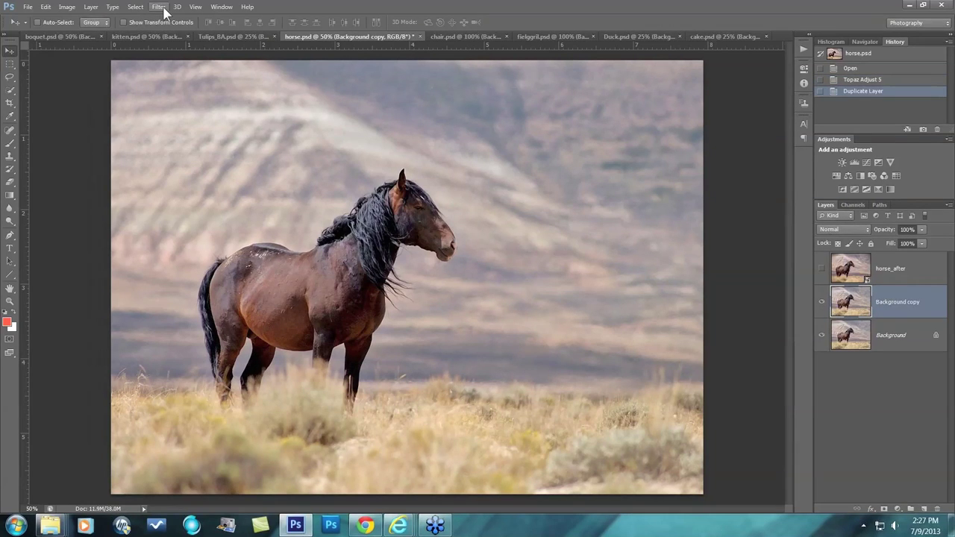
pyautogui.click(158, 7)
pyautogui.moveTo(194, 296)
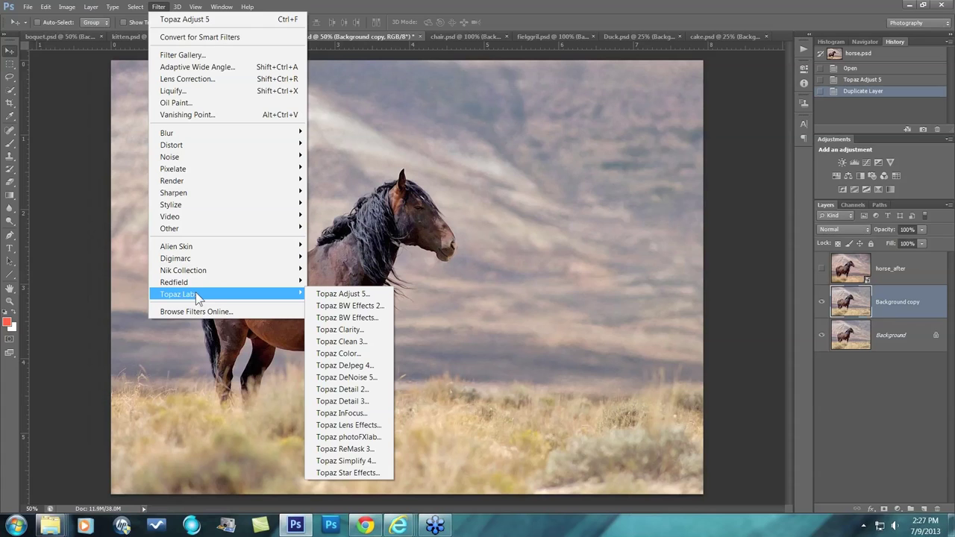
pyautogui.click(322, 305)
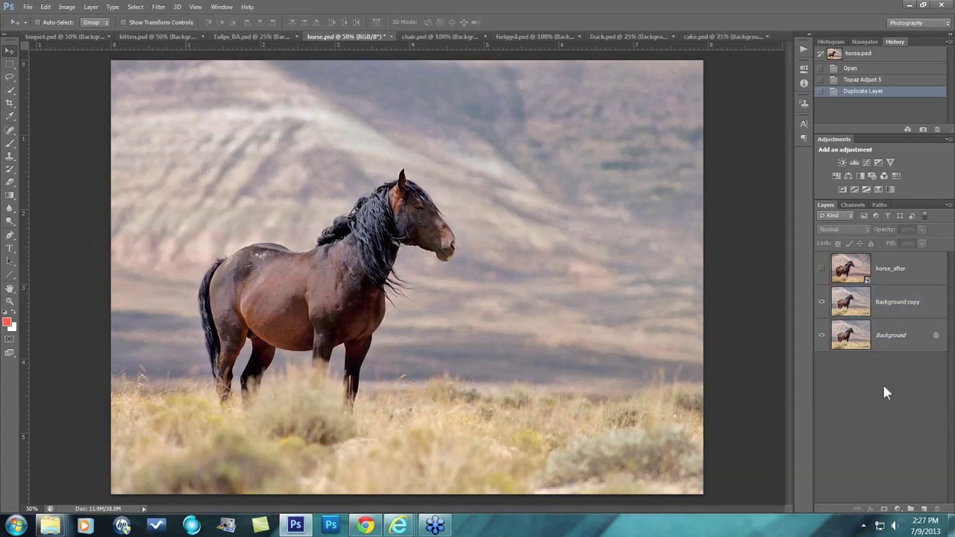
pyautogui.click(866, 81)
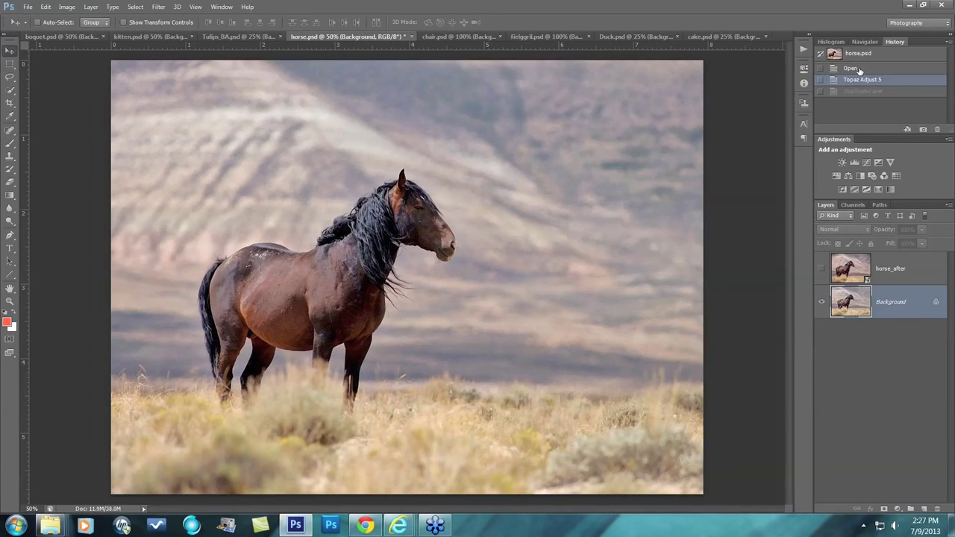
pyautogui.click(859, 70)
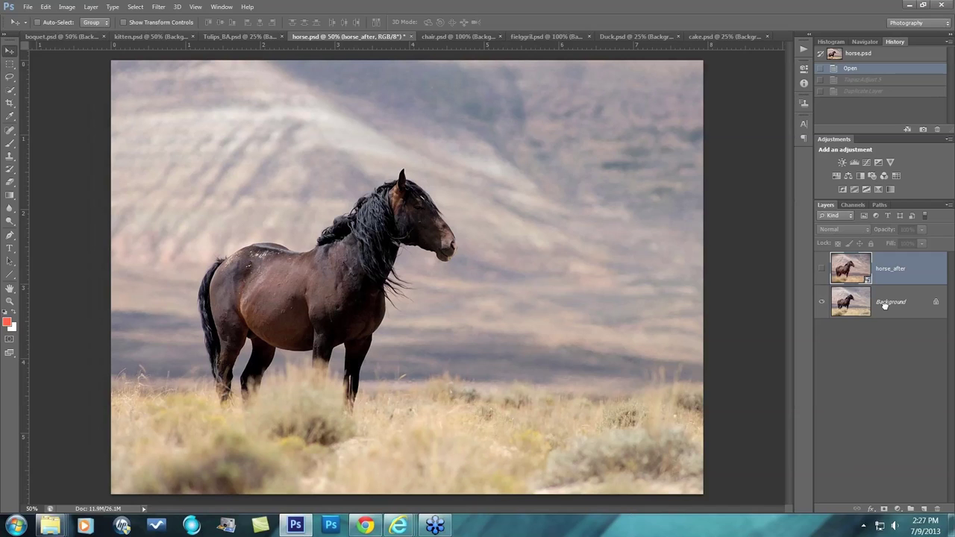
# - Duplicate the horse's Background layer, reapply the last Topaz Adjust 5 filter to the copy and compare it with the original
pyautogui.click(884, 304)
pyautogui.hotkey('ctrl', 'j')
pyautogui.click(158, 7)
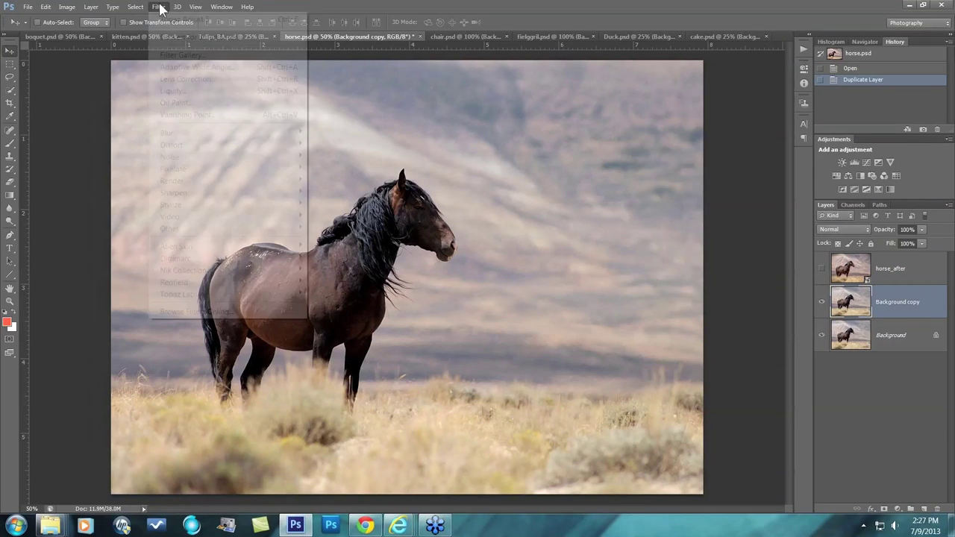
pyautogui.click(179, 20)
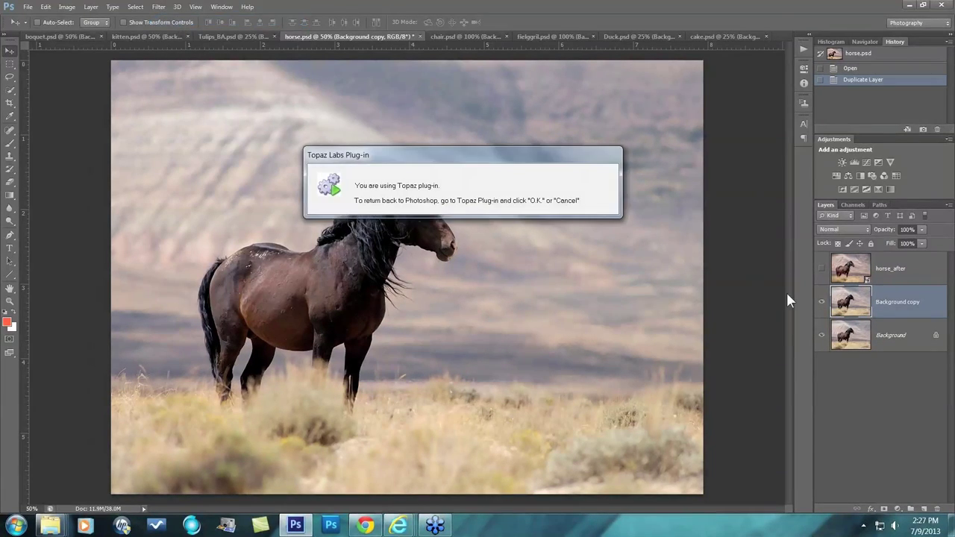
pyautogui.click(821, 302)
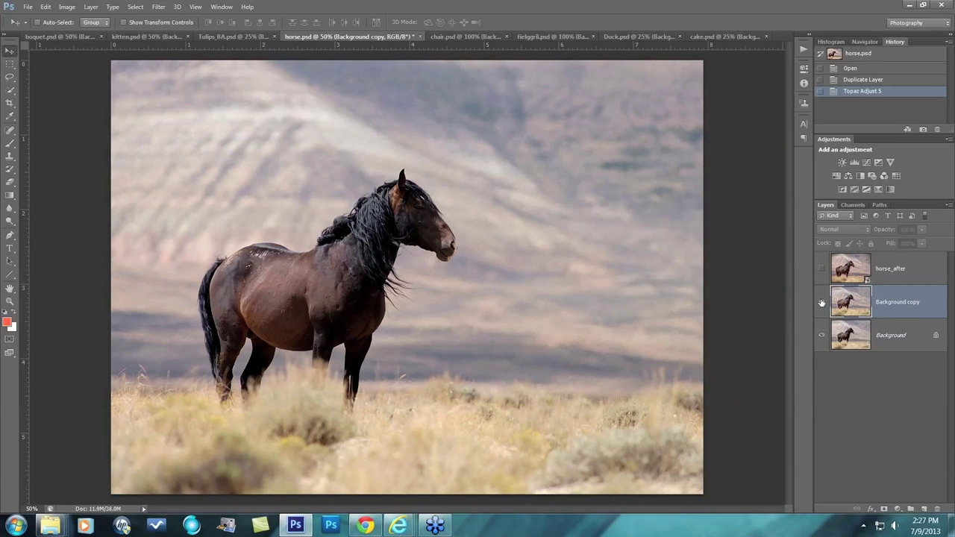
pyautogui.click(821, 302)
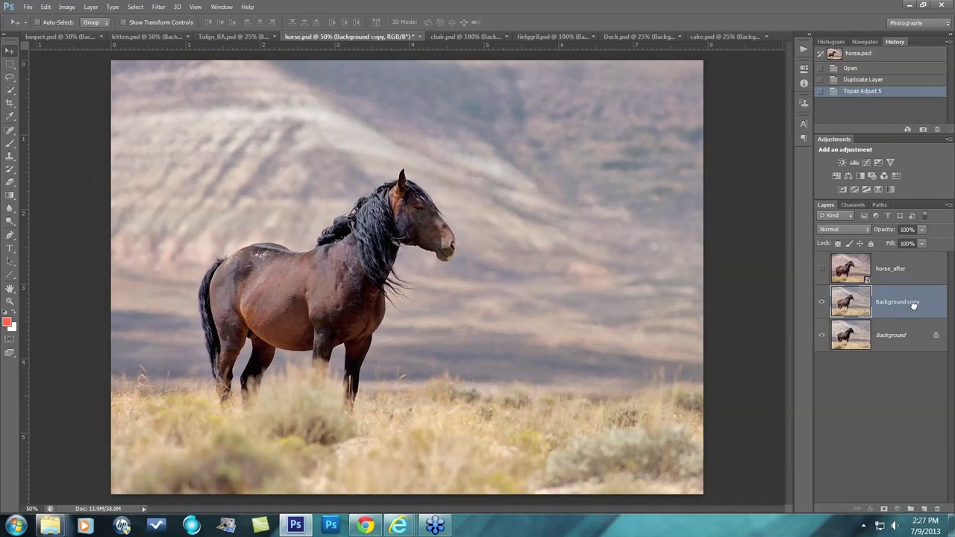
# - Duplicate the adjusted horse layer and choose the Lens - Creative Blur effect for the new copy in Topaz Lens Effects
pyautogui.hotkey('ctrl', 'j')
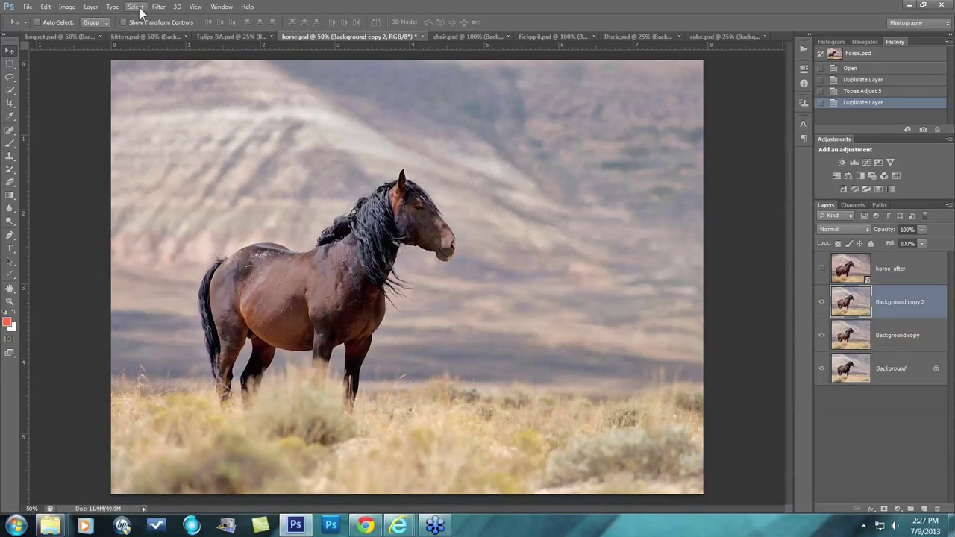
pyautogui.click(156, 7)
pyautogui.moveTo(185, 295)
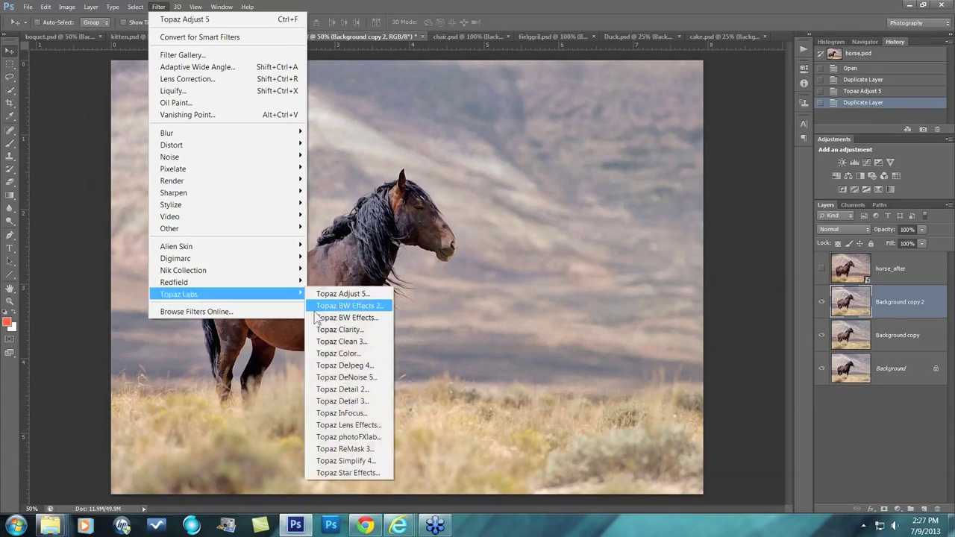
pyautogui.click(328, 425)
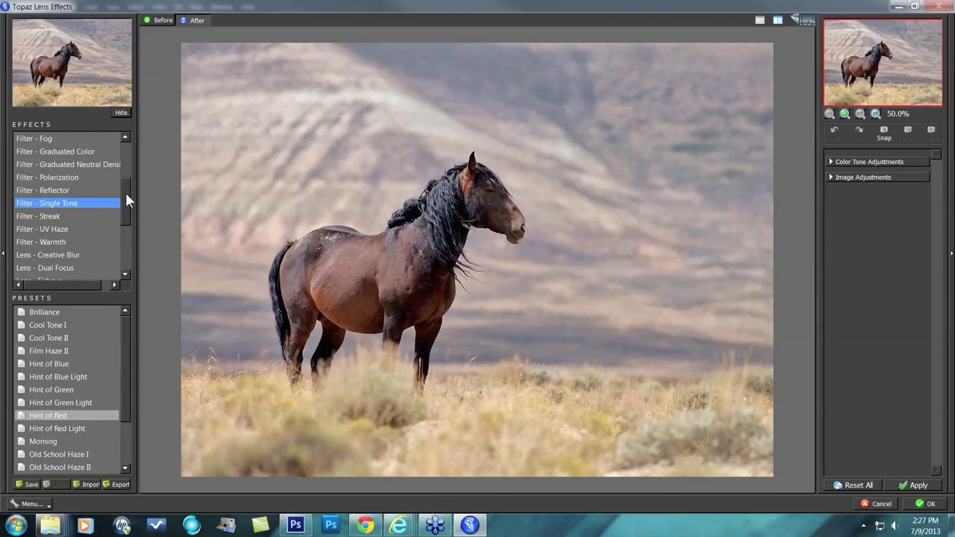
pyautogui.scroll(2, 125, 190)
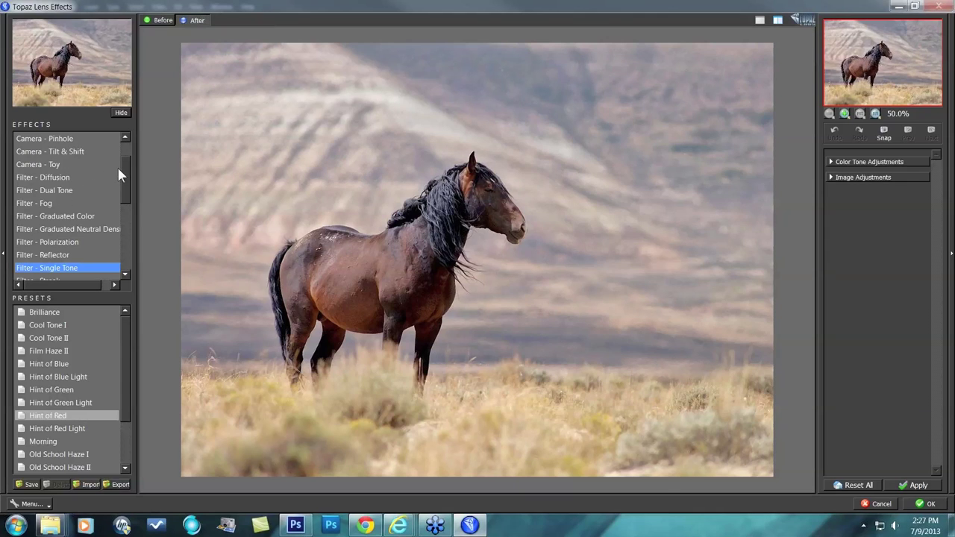
pyautogui.moveTo(123, 168); pyautogui.dragTo(123, 218)
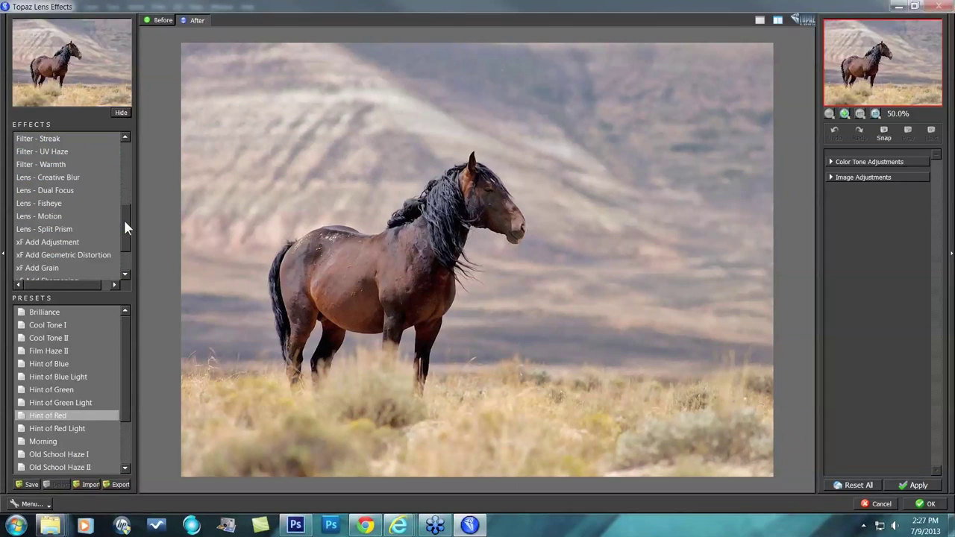
pyautogui.click(52, 179)
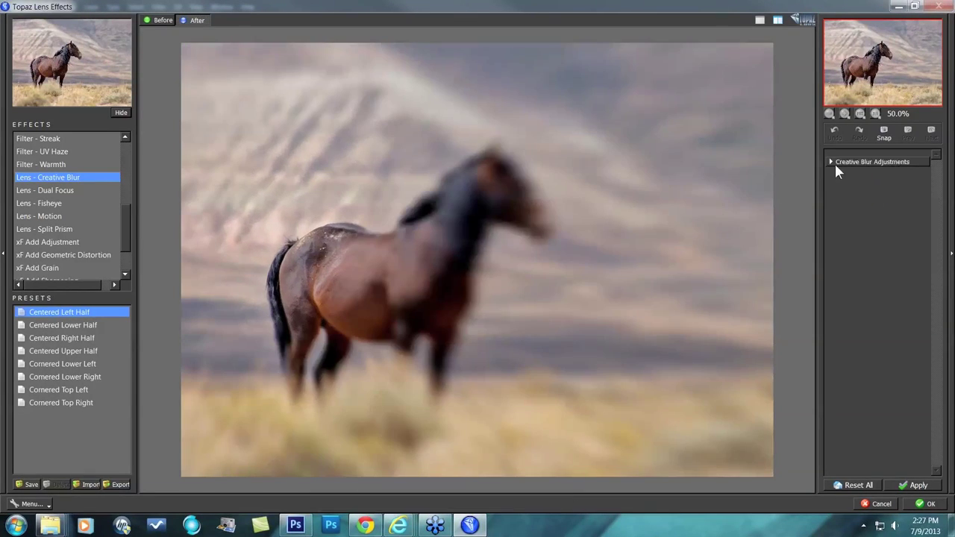
# - Expand the Creative Blur adjustments and place the effect center on the horse's head at about (1205,623)
pyautogui.click(829, 159)
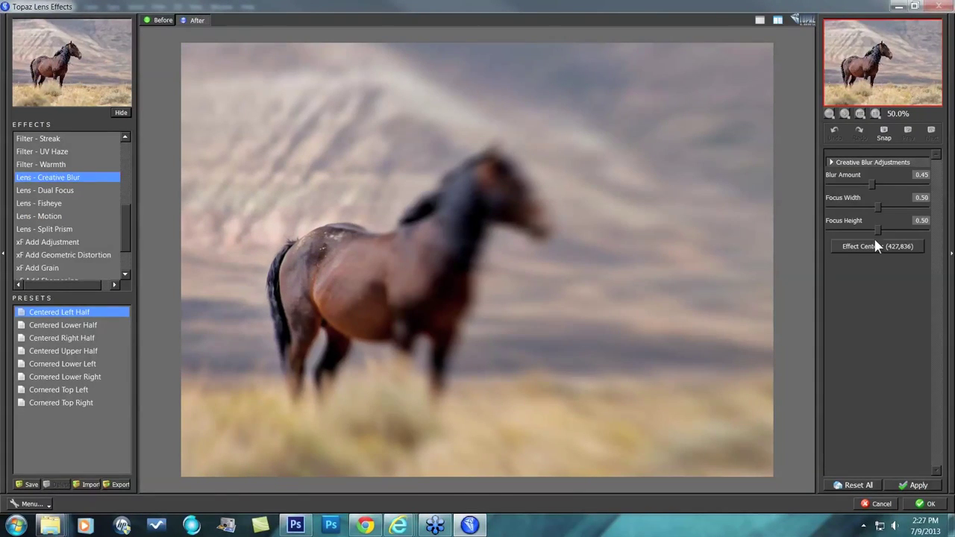
pyautogui.click(496, 206)
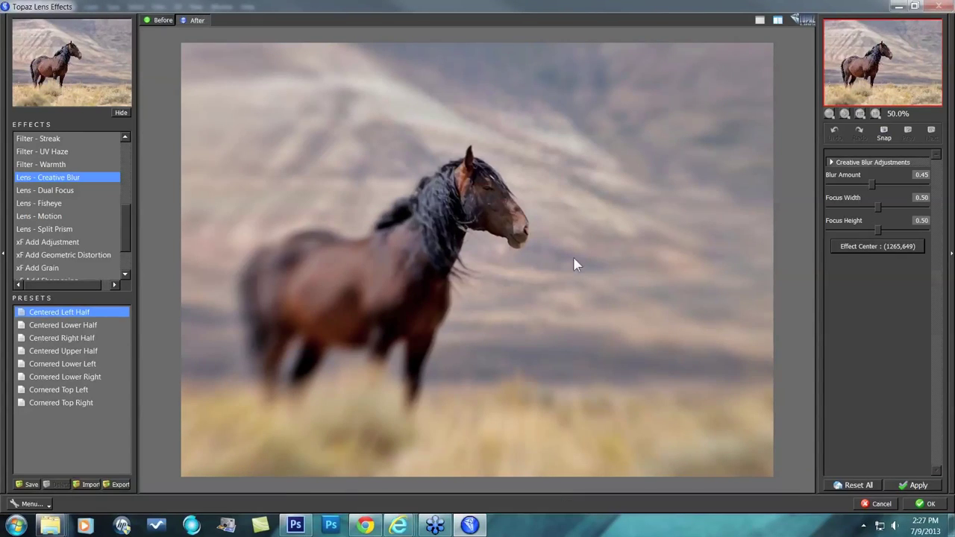
pyautogui.click(877, 246)
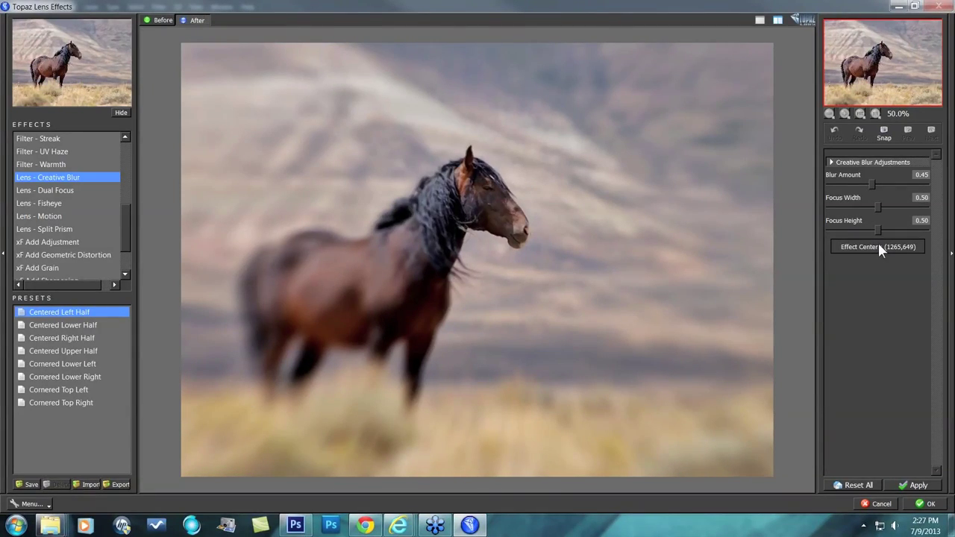
pyautogui.click(478, 194)
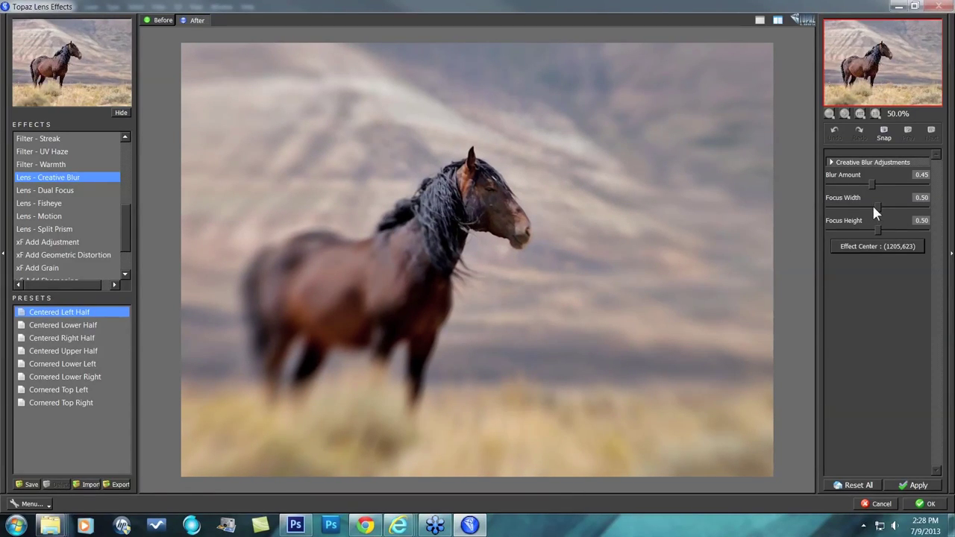
# - Set the Creative Blur's Blur Amount to 0.32, Focus Width to 0.59 and Focus Height to 0.57, and apply the effect
pyautogui.moveTo(869, 187); pyautogui.dragTo(923, 191)
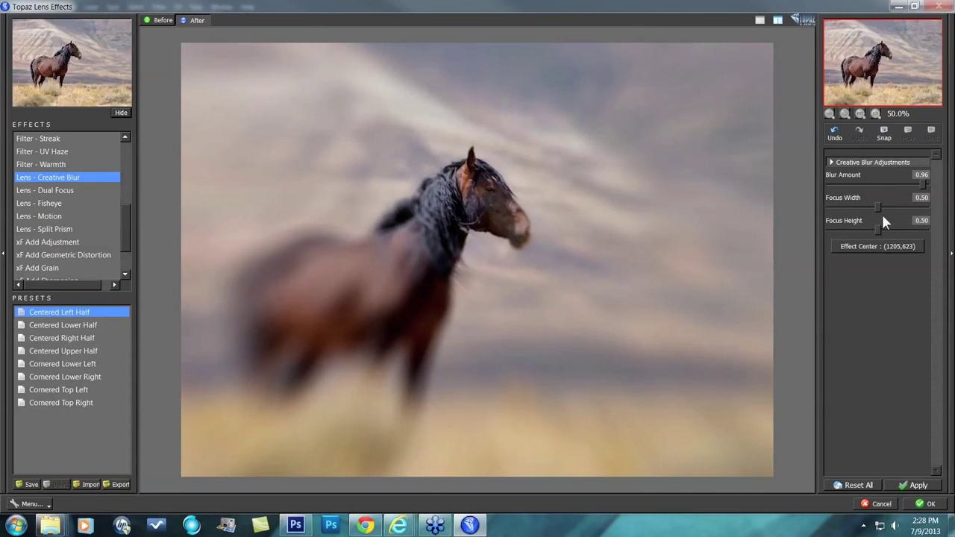
pyautogui.moveTo(877, 208); pyautogui.dragTo(884, 207)
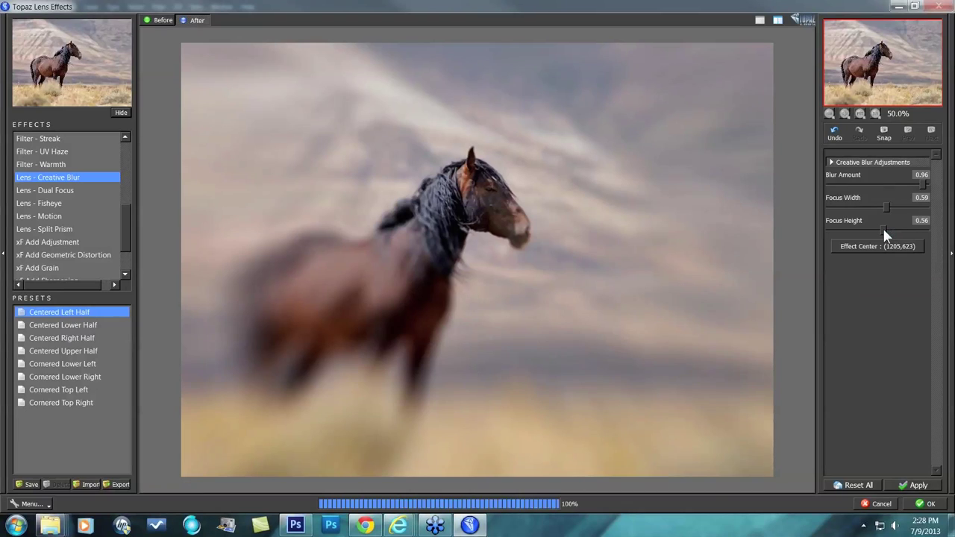
pyautogui.click(884, 226)
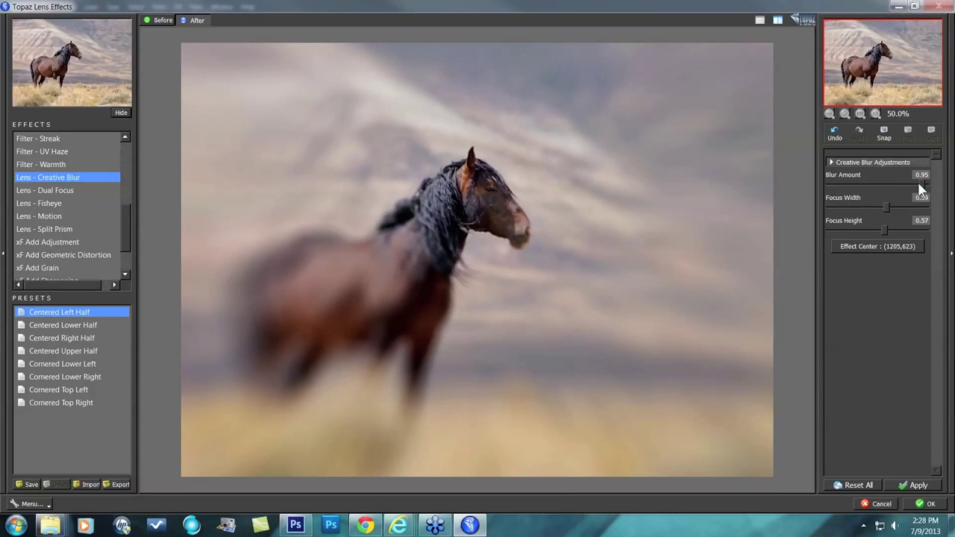
pyautogui.moveTo(924, 185); pyautogui.dragTo(877, 187)
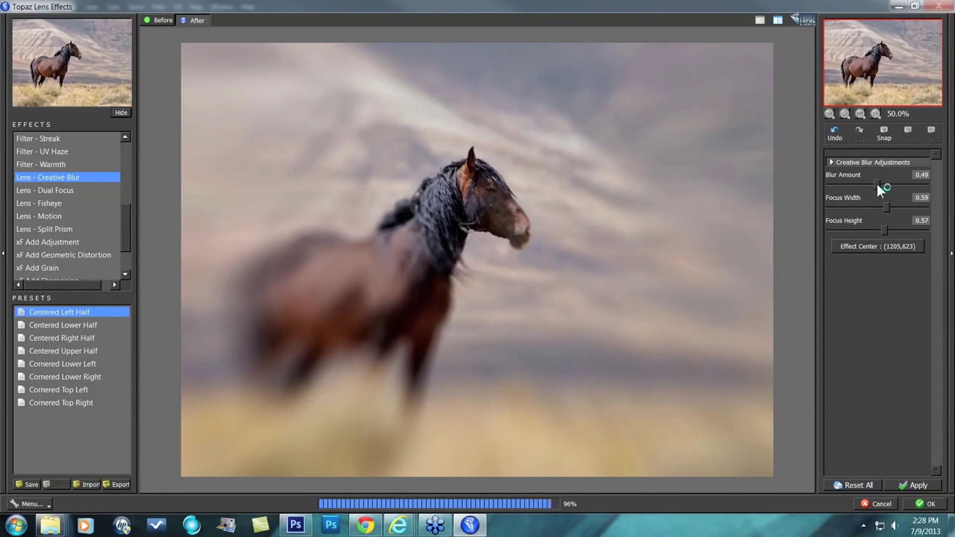
pyautogui.moveTo(873, 181); pyautogui.dragTo(858, 182)
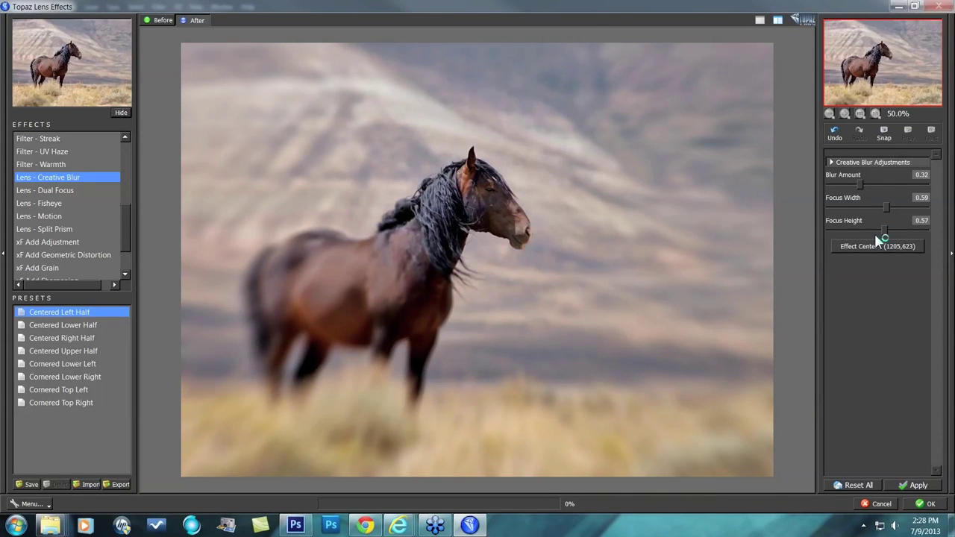
pyautogui.moveTo(628, 271); pyautogui.dragTo(643, 247)
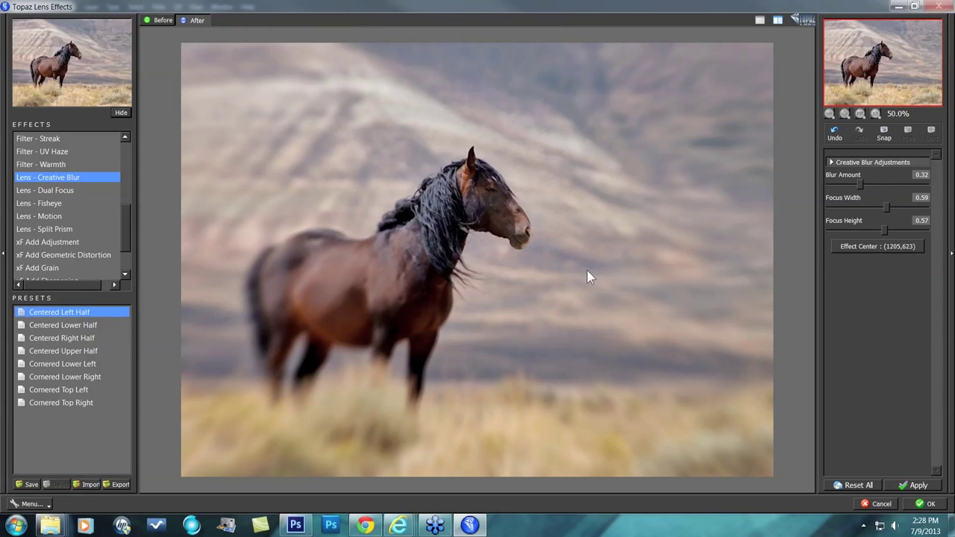
pyautogui.click(900, 485)
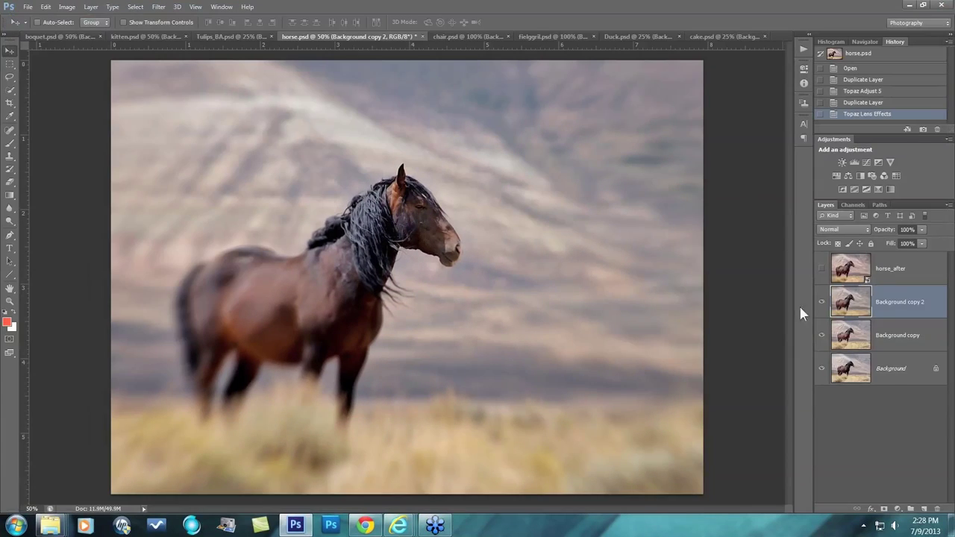
# - Switch to chair.psd and compare the photo with and without the chair_large_after layer
pyautogui.click(445, 33)
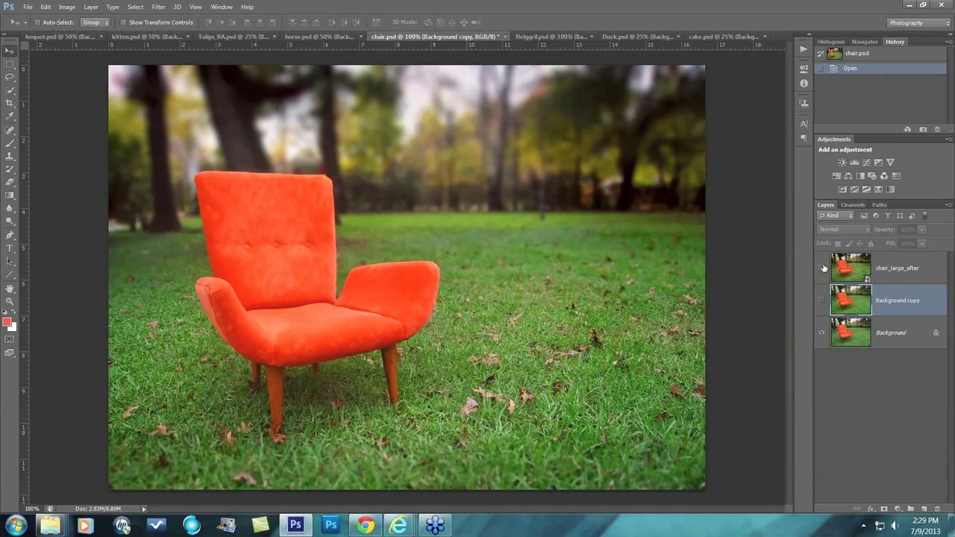
pyautogui.click(824, 268)
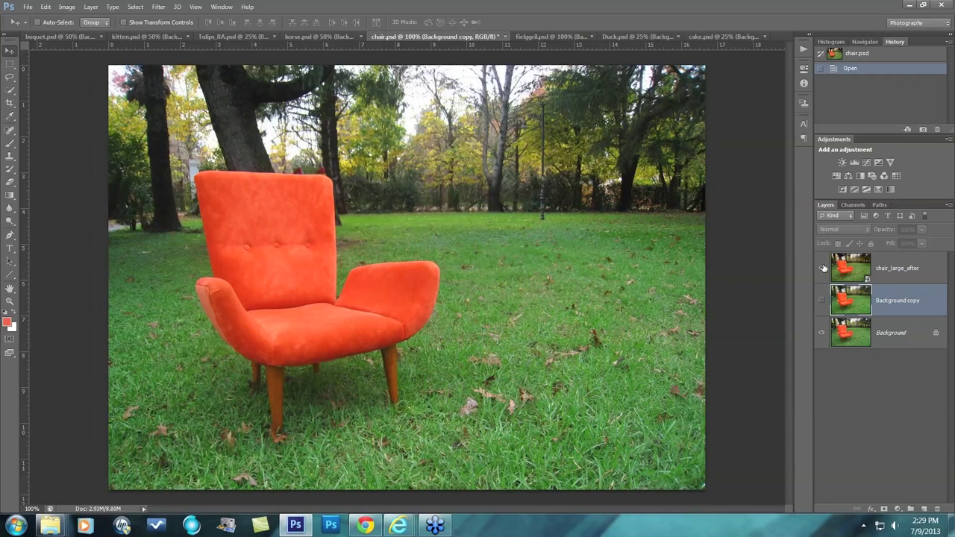
pyautogui.click(824, 267)
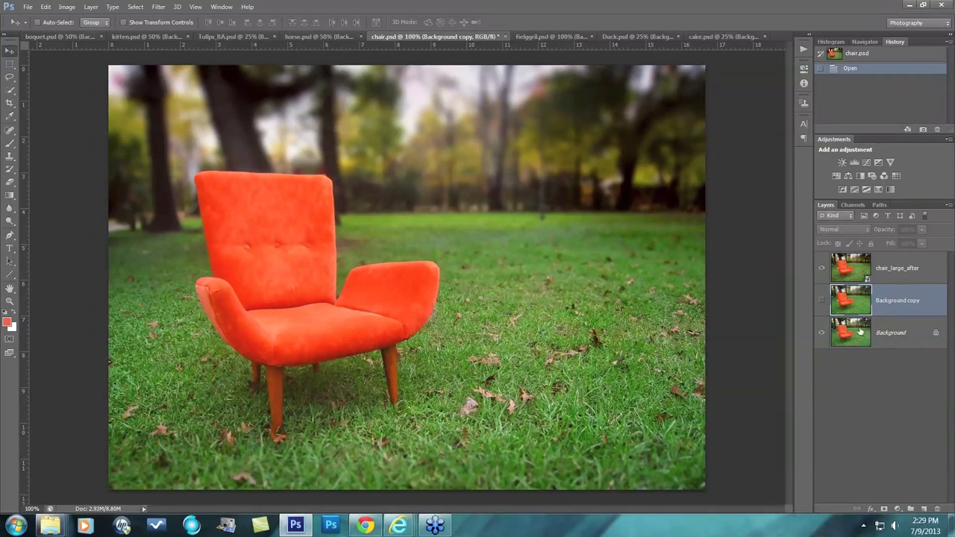
pyautogui.click(822, 301)
# - Return to horse.psd, hide the Background copy layer and compare Background copy 2 with the original photo
pyautogui.click(308, 36)
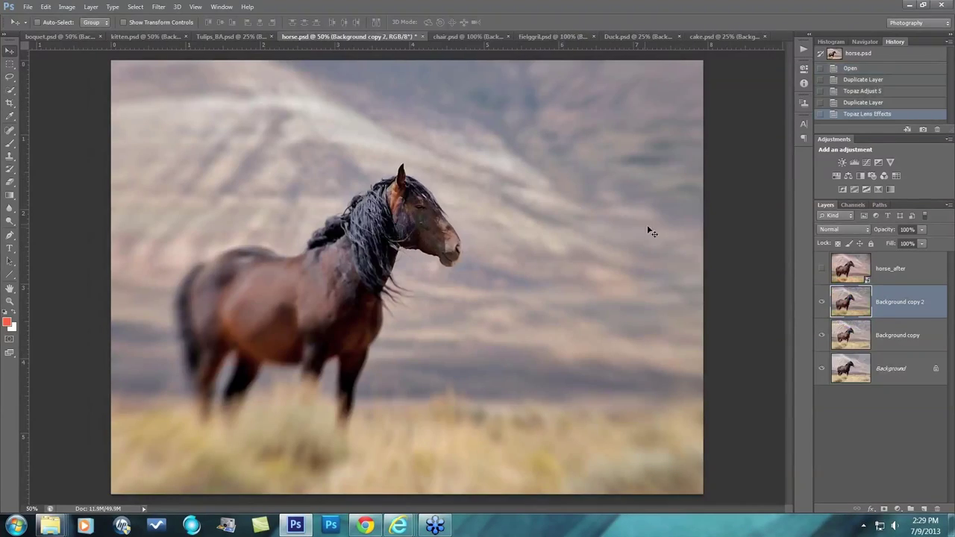
pyautogui.click(822, 335)
pyautogui.click(822, 302)
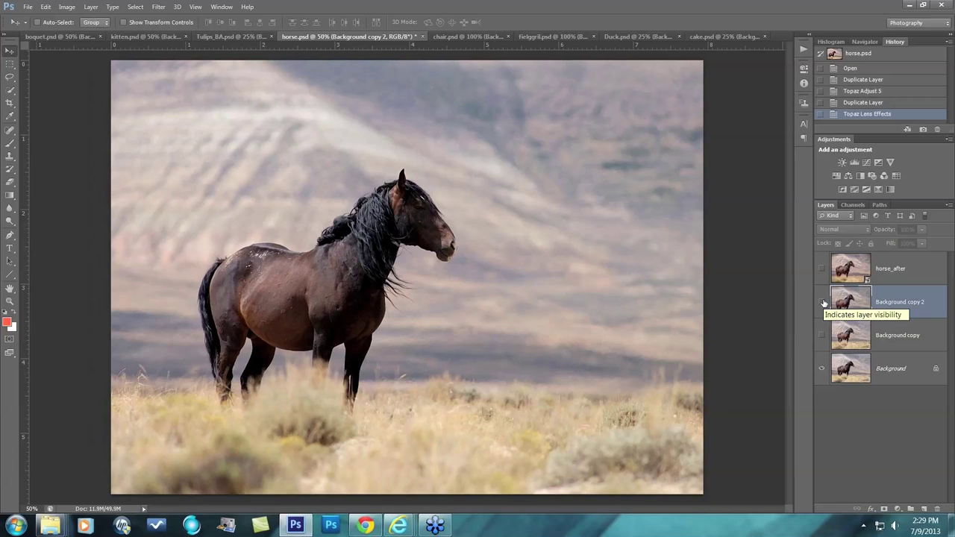
pyautogui.click(822, 302)
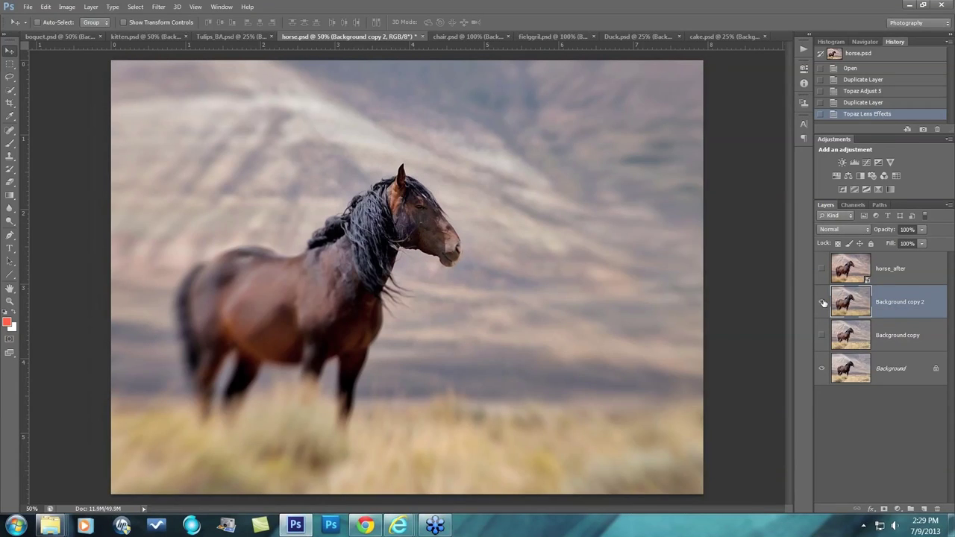
# - In chair.psd, hide the chair_large_after layer and duplicate the Background layer
pyautogui.click(453, 35)
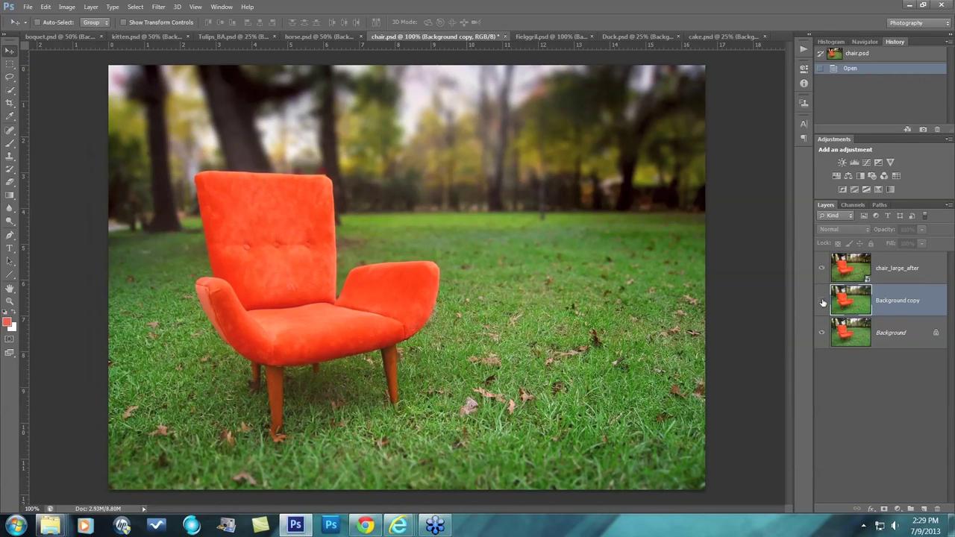
pyautogui.click(821, 270)
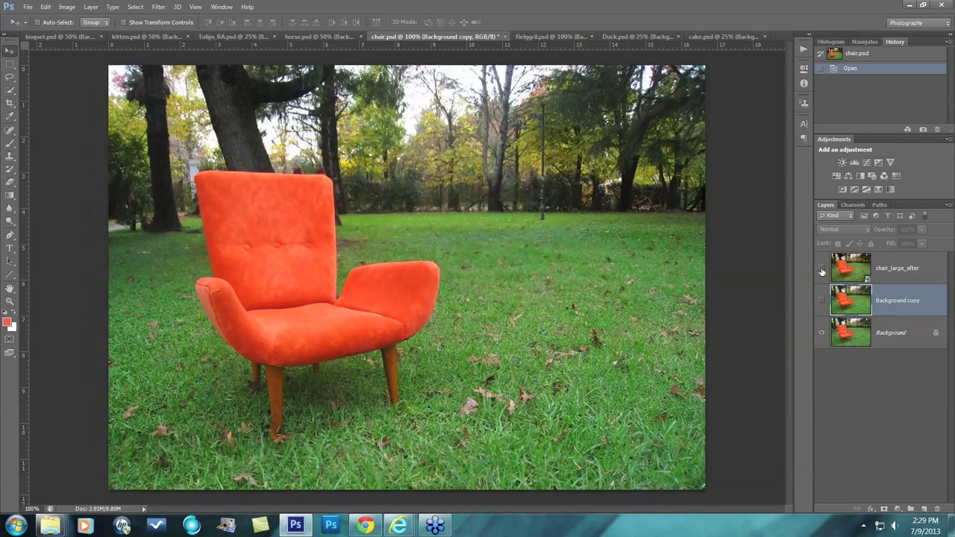
pyautogui.click(898, 340)
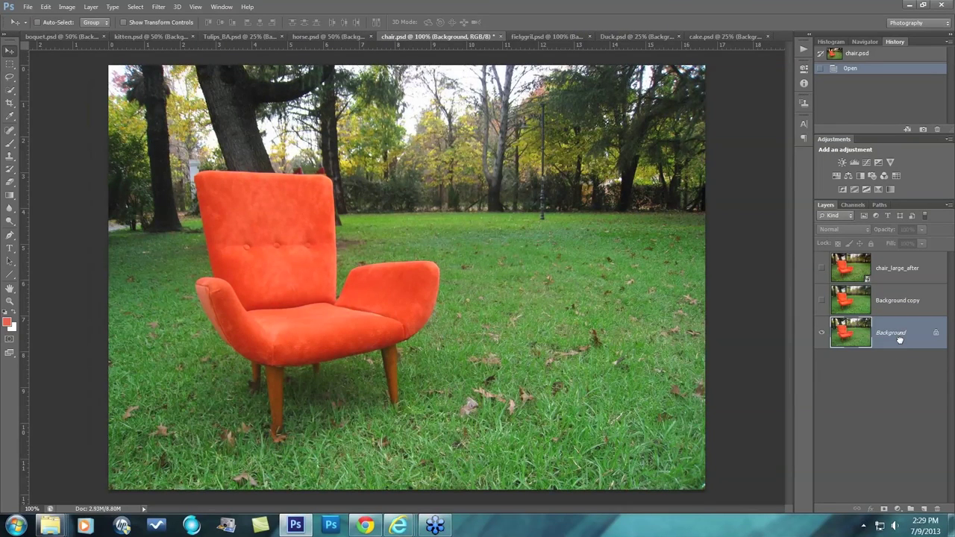
pyautogui.hotkey('ctrl', 'j')
# - Open the duplicated chair layer in Topaz Lens Effects and select the Bokeh - SLR Lens effect
pyautogui.click(159, 7)
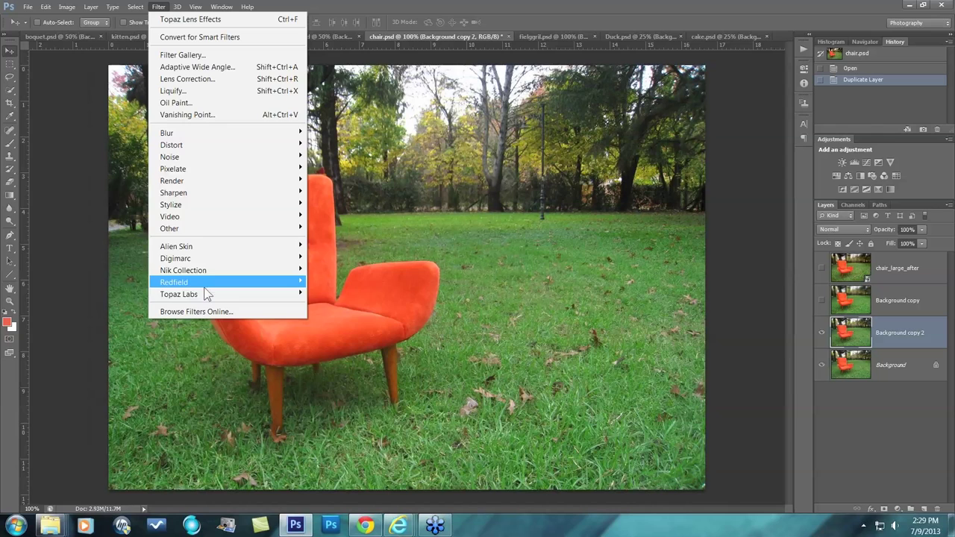
pyautogui.moveTo(235, 296)
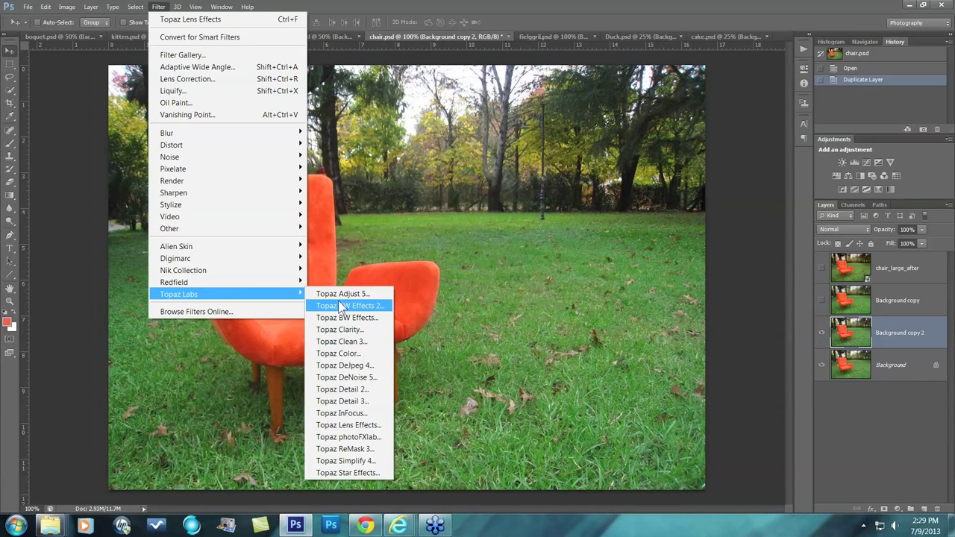
pyautogui.click(351, 427)
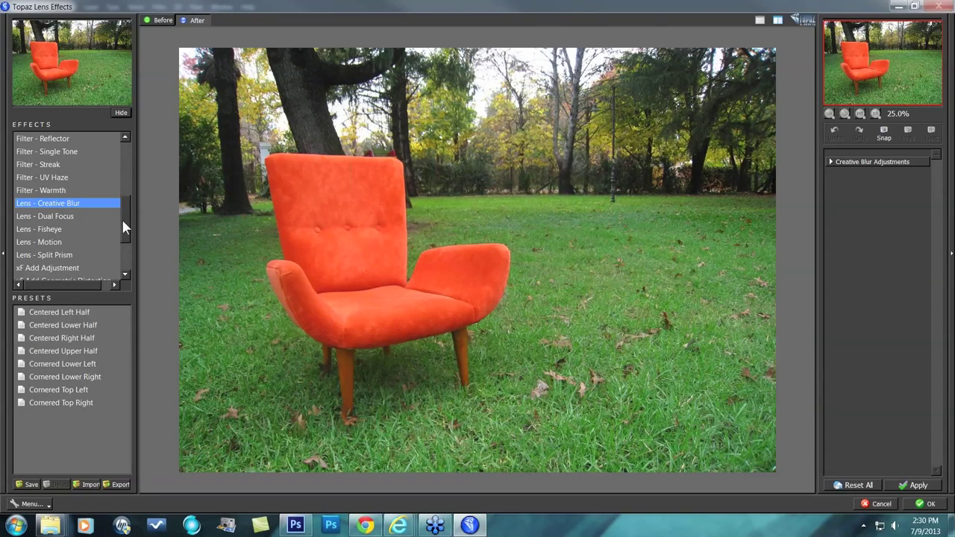
pyautogui.moveTo(123, 227); pyautogui.dragTo(95, 156)
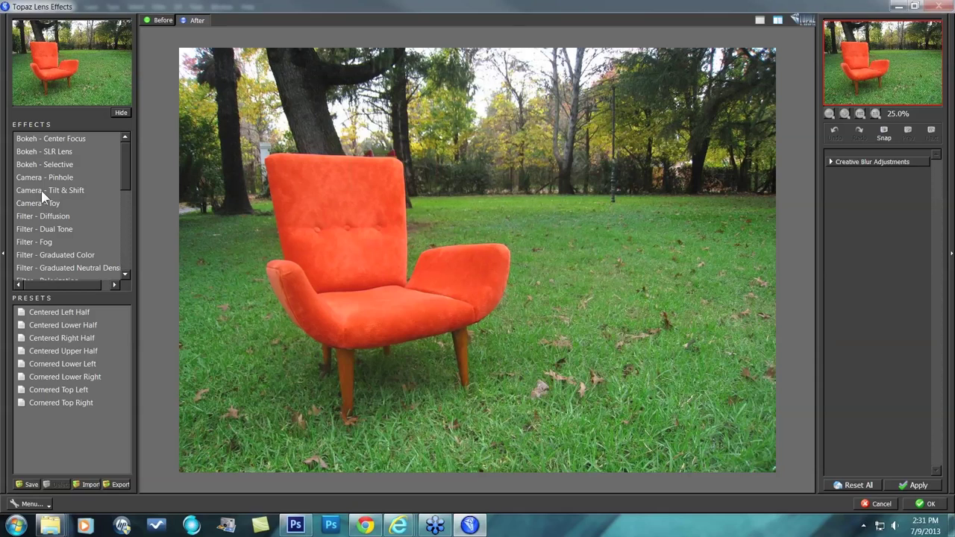
pyautogui.click(49, 151)
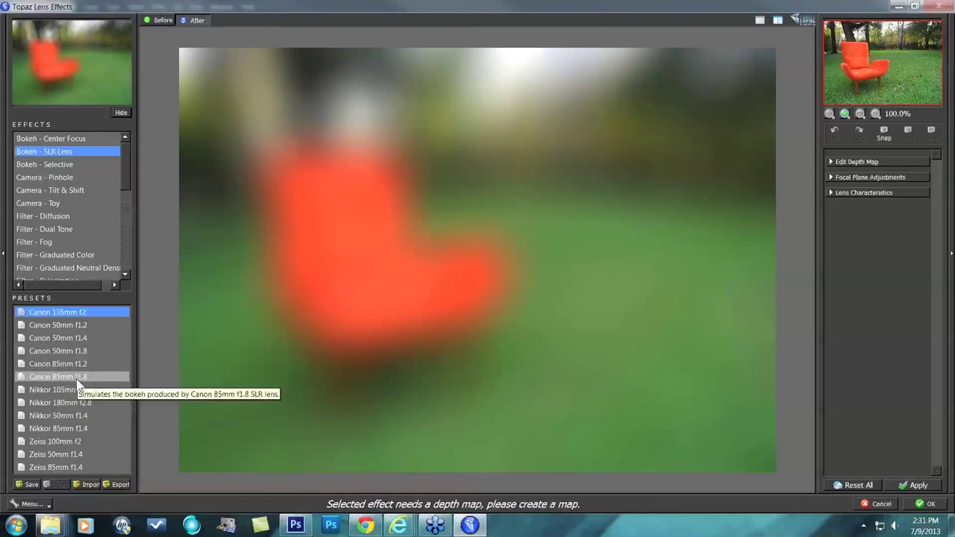
# - Select the Bokeh - Selective effect, reset its adjustments and open the depth map for editing
pyautogui.click(53, 164)
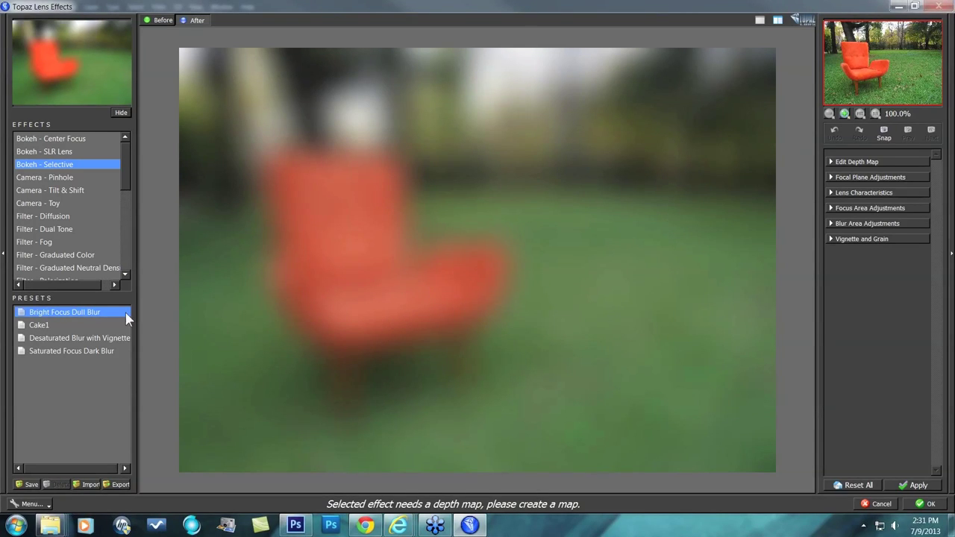
pyautogui.click(856, 491)
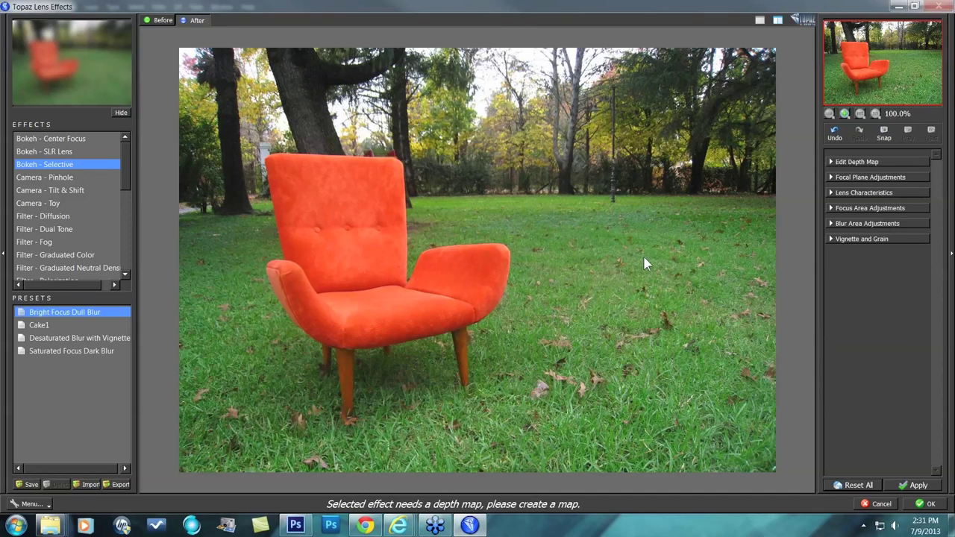
pyautogui.click(833, 163)
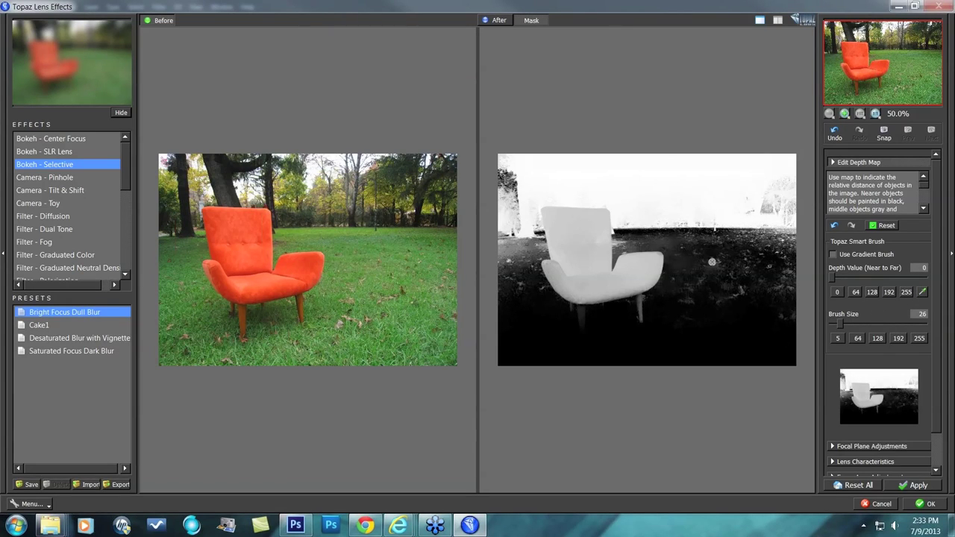
# - In the focal plane adjustments, set the background blur amount to 0.52 and the foreground blur amount to 0.32
pyautogui.scroll(-1, 880, 373)
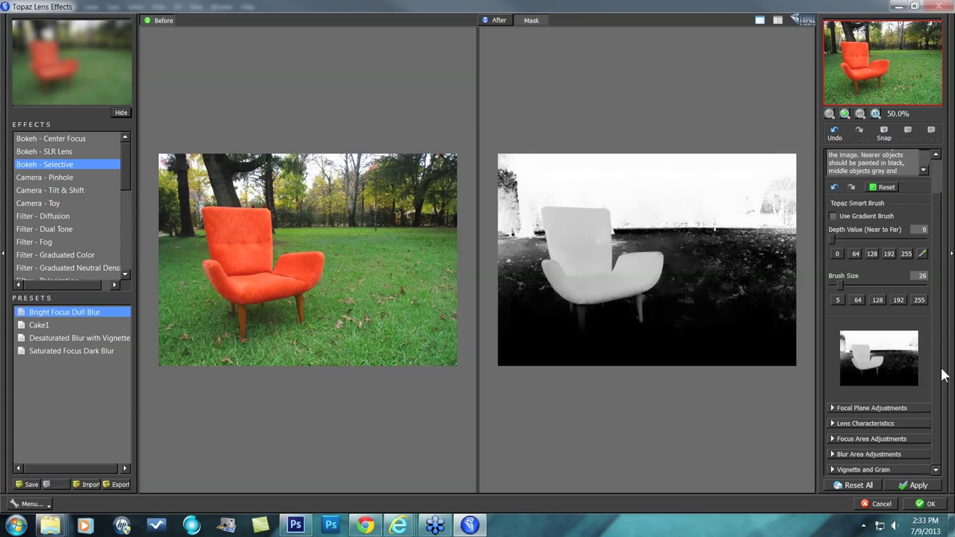
pyautogui.click(842, 407)
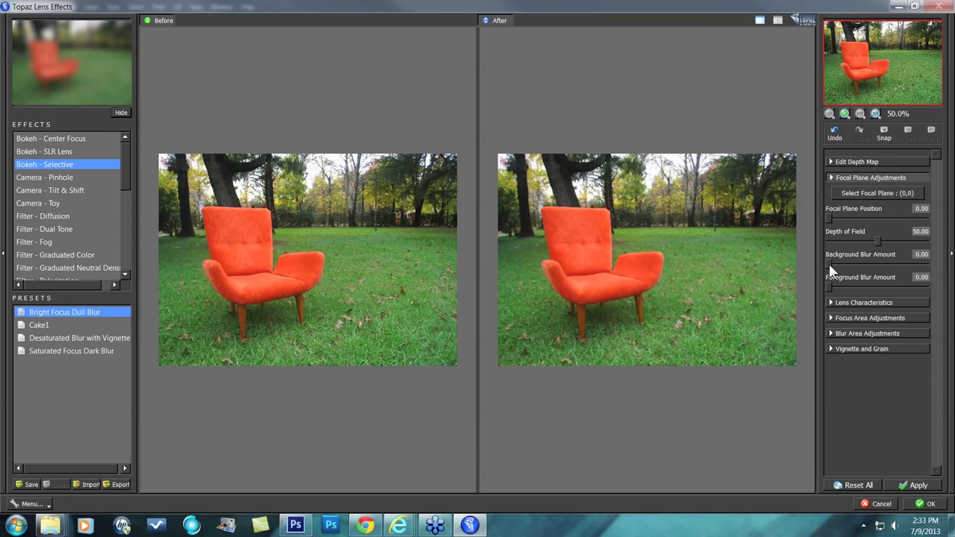
pyautogui.scroll(5, 830, 265)
pyautogui.scroll(3, 836, 283)
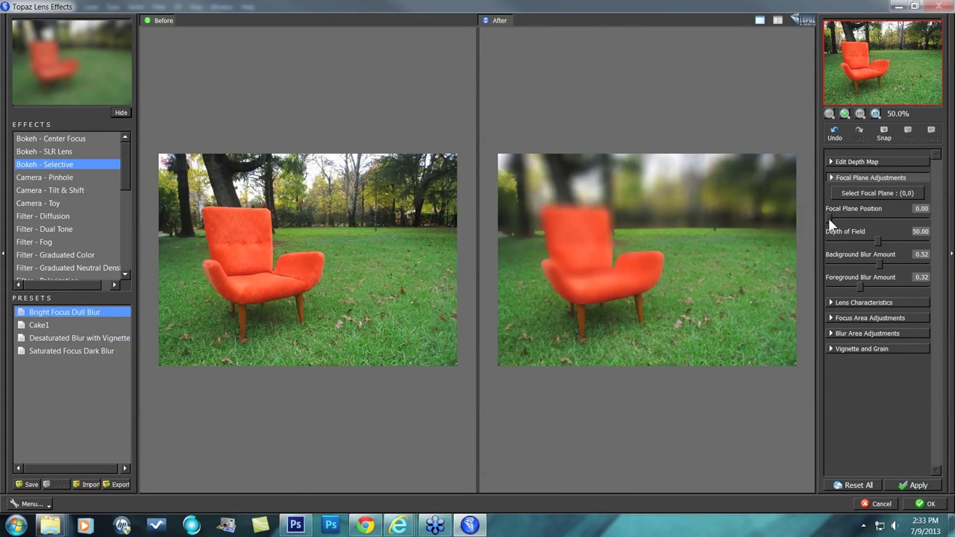
# - Try the focal plane on the foreground grass and on the background trees, and reset all adjustments
pyautogui.click(858, 193)
pyautogui.click(661, 345)
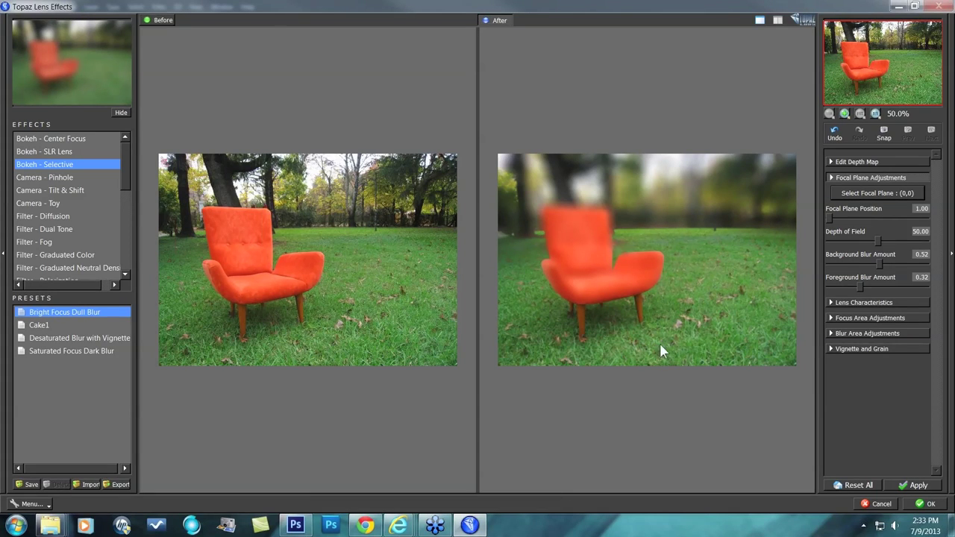
pyautogui.click(869, 192)
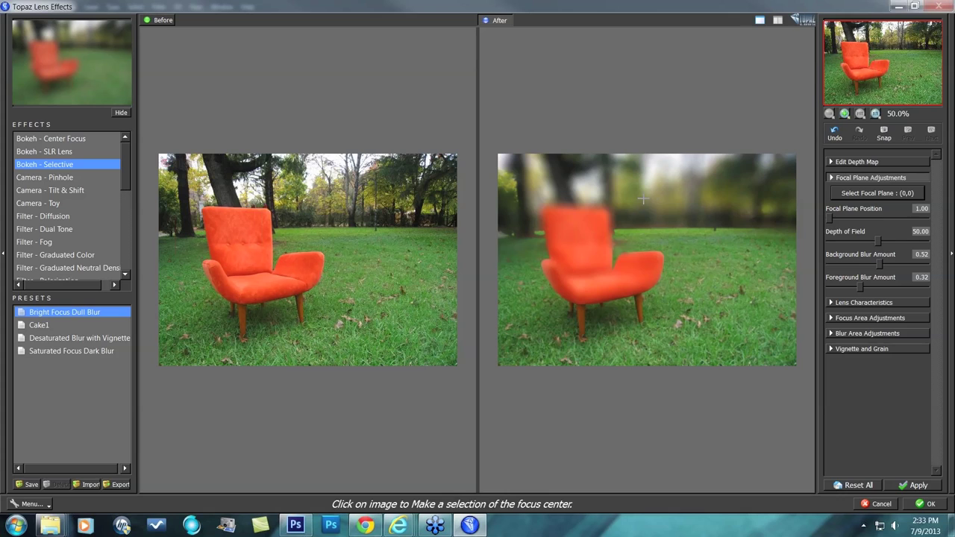
pyautogui.click(668, 199)
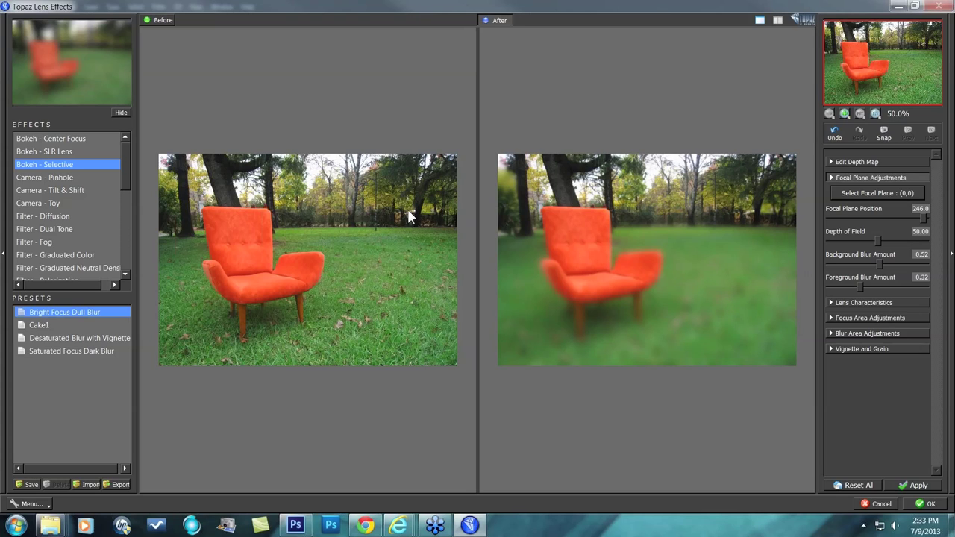
pyautogui.click(853, 484)
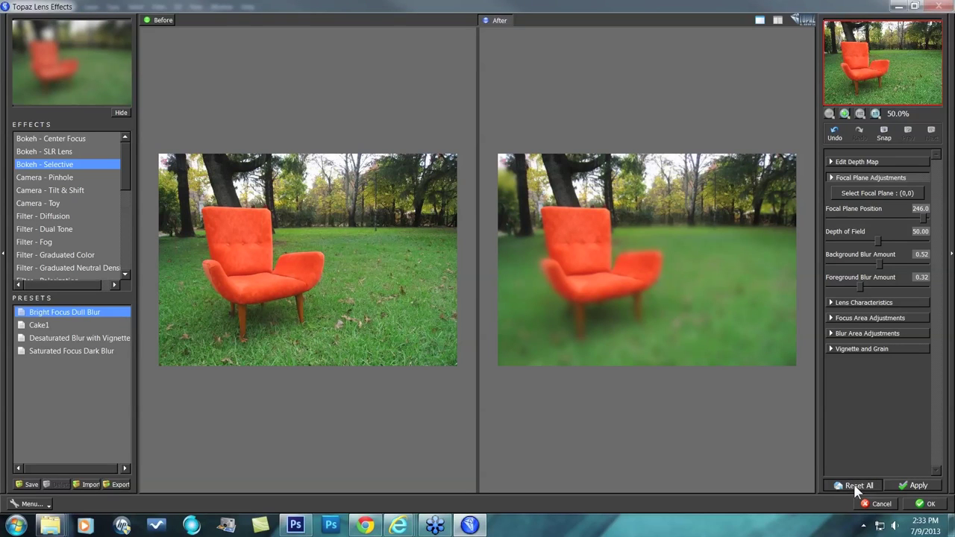
# - Paint upward gradients from 0 to 255 across the whole depth map using the gradient brush at size 64
pyautogui.click(834, 163)
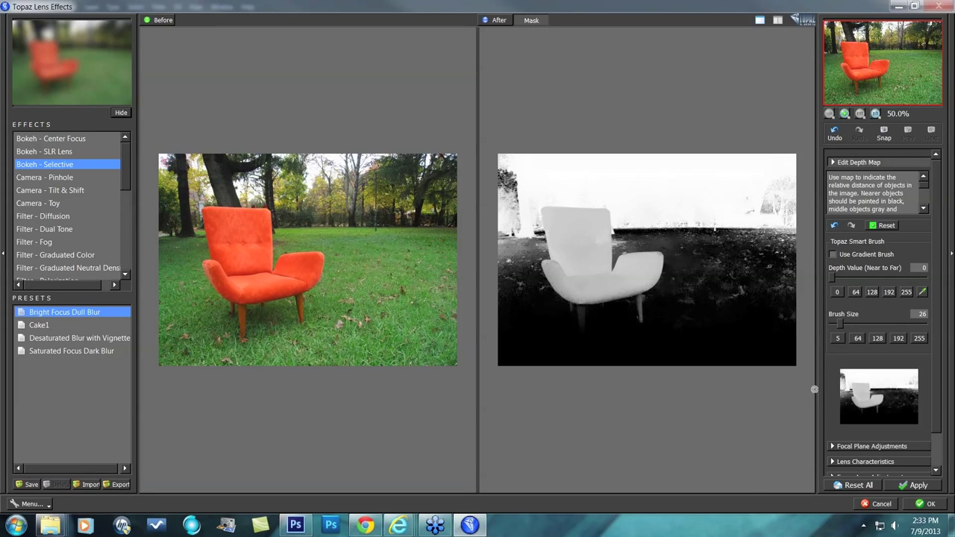
pyautogui.scroll(-2, 937, 313)
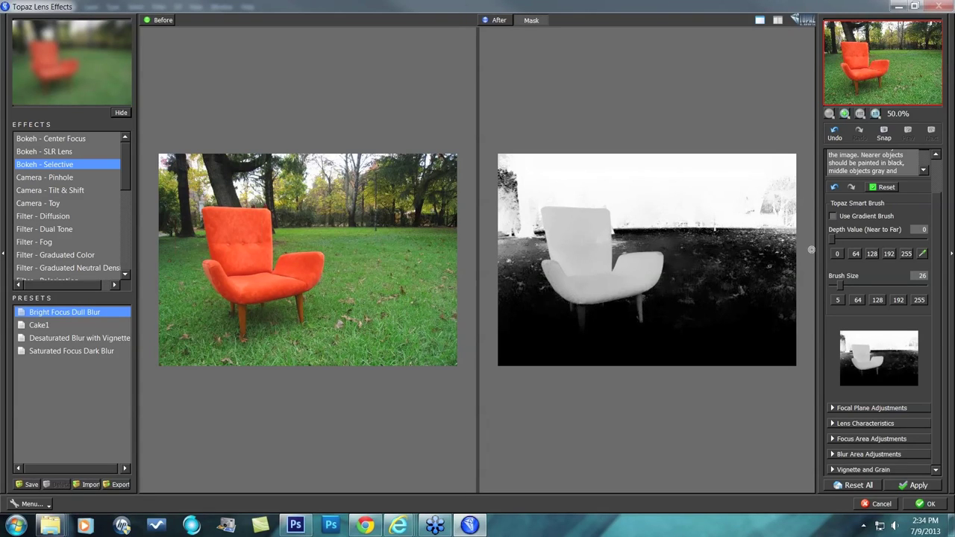
pyautogui.click(833, 217)
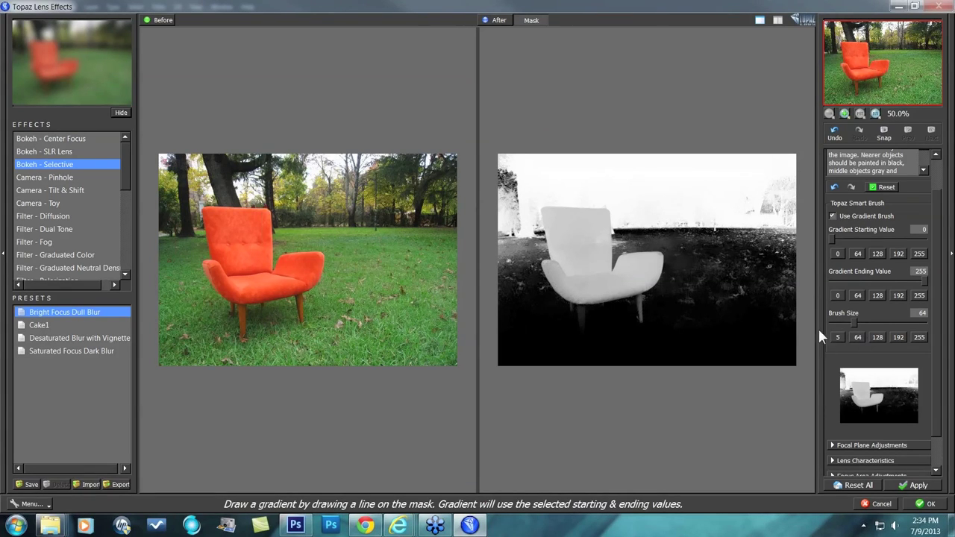
pyautogui.moveTo(781, 359); pyautogui.dragTo(781, 162)
pyautogui.moveTo(781, 160); pyautogui.dragTo(782, 158)
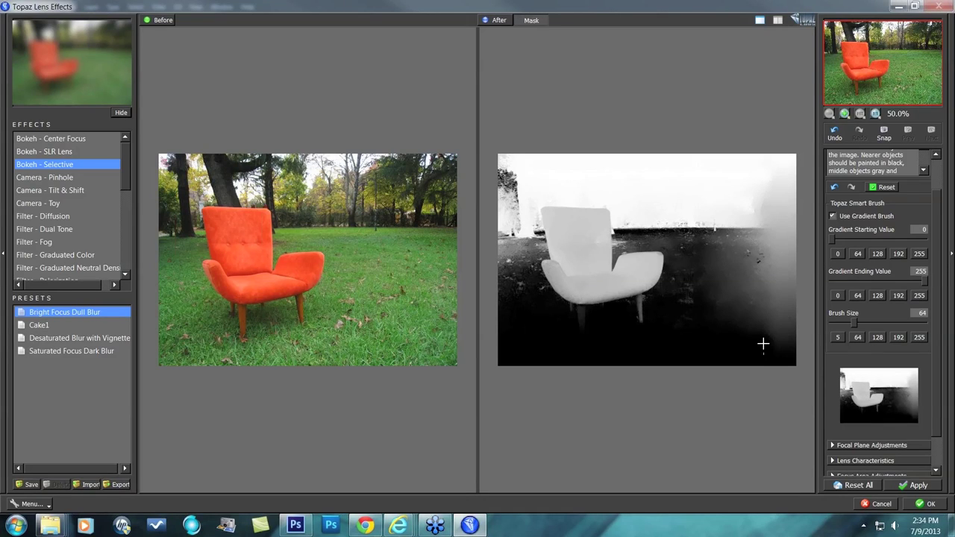
pyautogui.moveTo(763, 344); pyautogui.dragTo(769, 167)
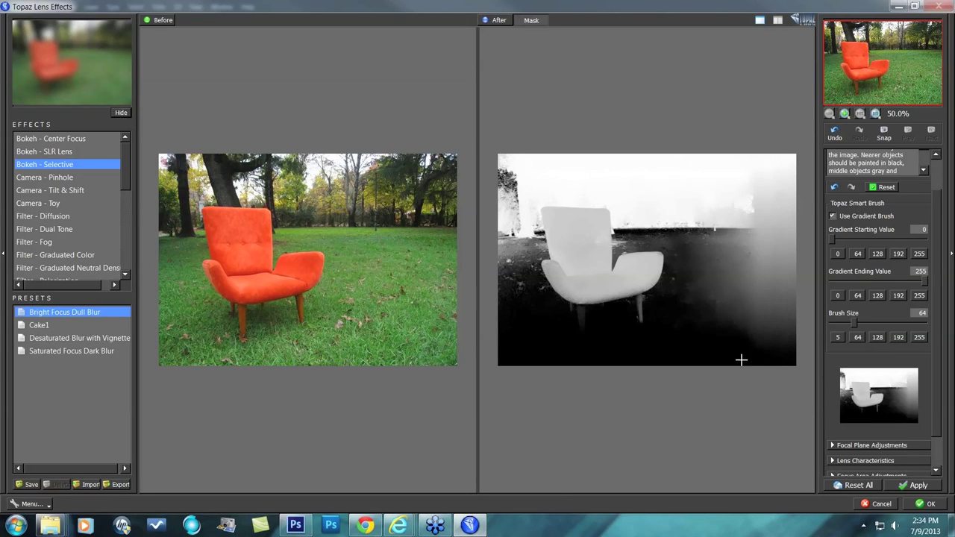
pyautogui.moveTo(741, 360); pyautogui.dragTo(743, 168)
pyautogui.moveTo(744, 348); pyautogui.dragTo(744, 167)
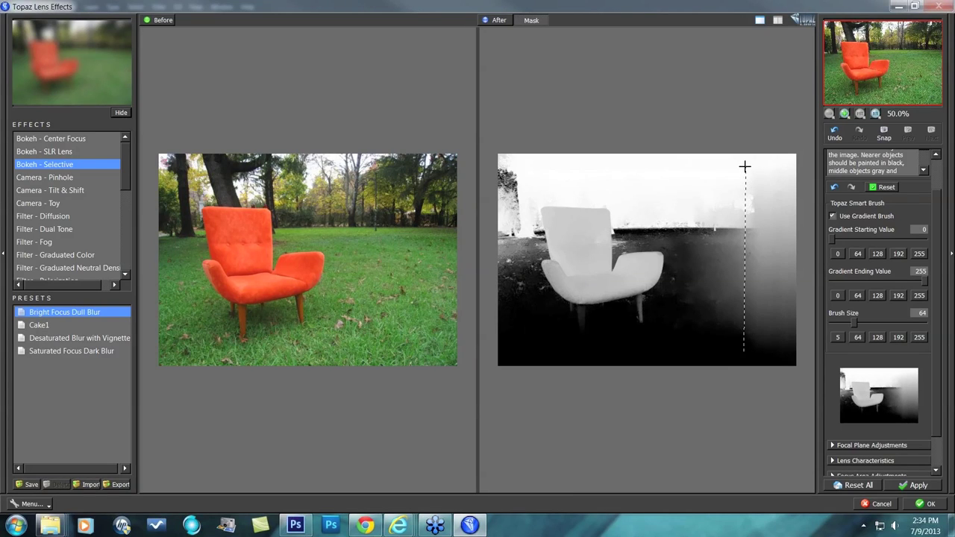
pyautogui.moveTo(720, 360); pyautogui.dragTo(703, 162)
pyautogui.moveTo(693, 351); pyautogui.dragTo(691, 166)
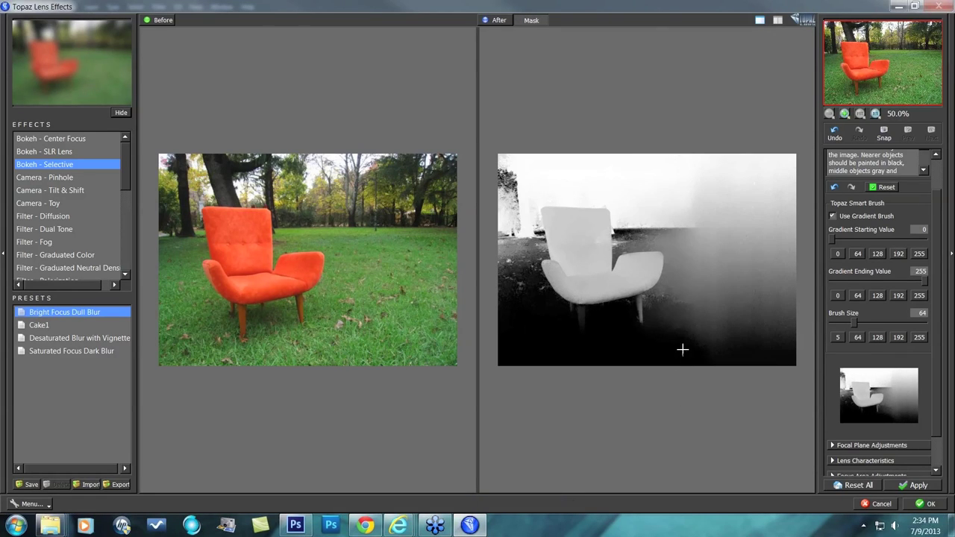
pyautogui.moveTo(682, 349); pyautogui.dragTo(679, 168)
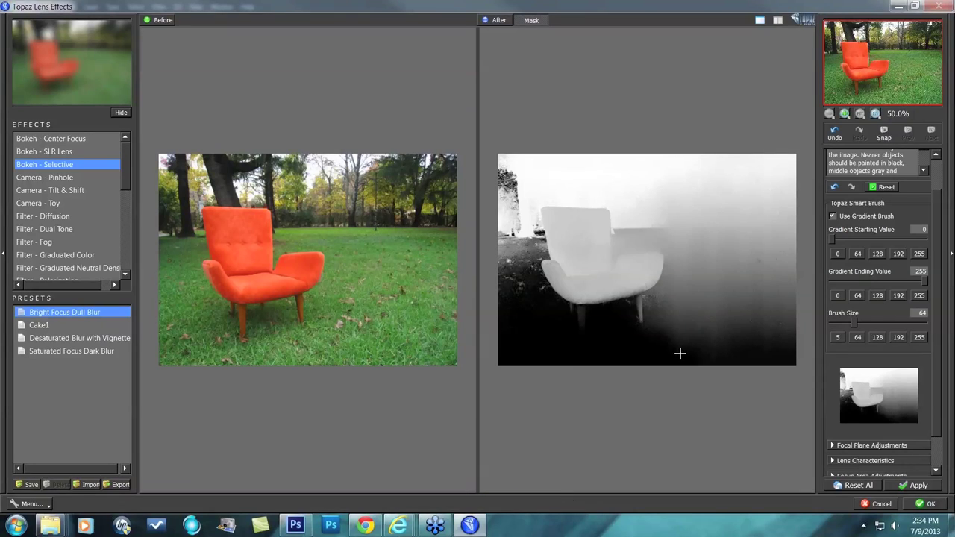
pyautogui.moveTo(664, 350); pyautogui.dragTo(665, 165)
pyautogui.moveTo(656, 355); pyautogui.dragTo(658, 163)
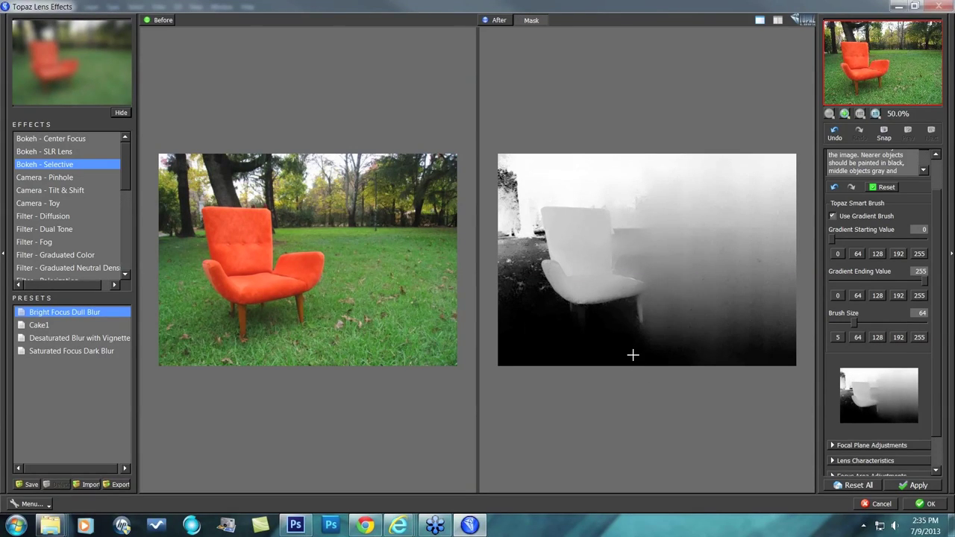
pyautogui.moveTo(632, 354); pyautogui.dragTo(633, 162)
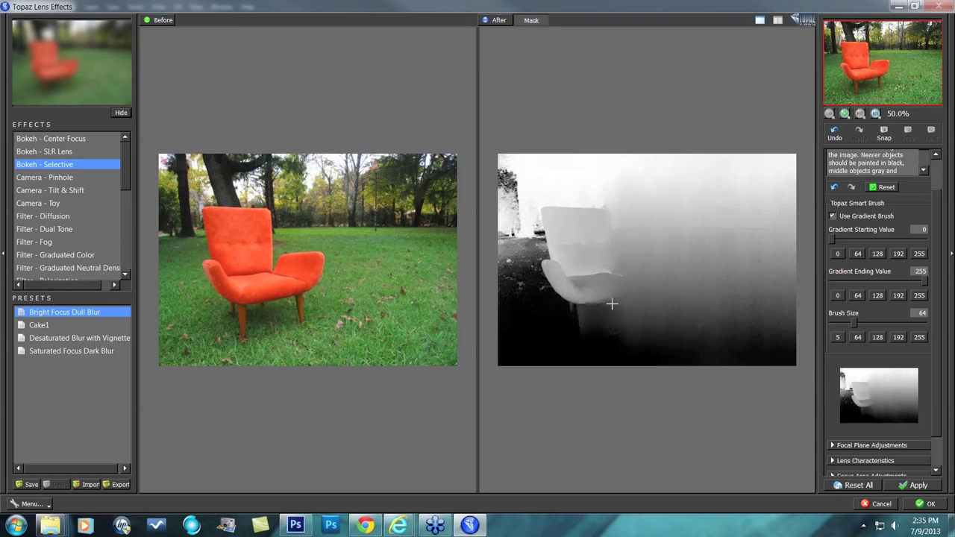
pyautogui.moveTo(605, 348); pyautogui.dragTo(607, 162)
pyautogui.moveTo(594, 355); pyautogui.dragTo(597, 165)
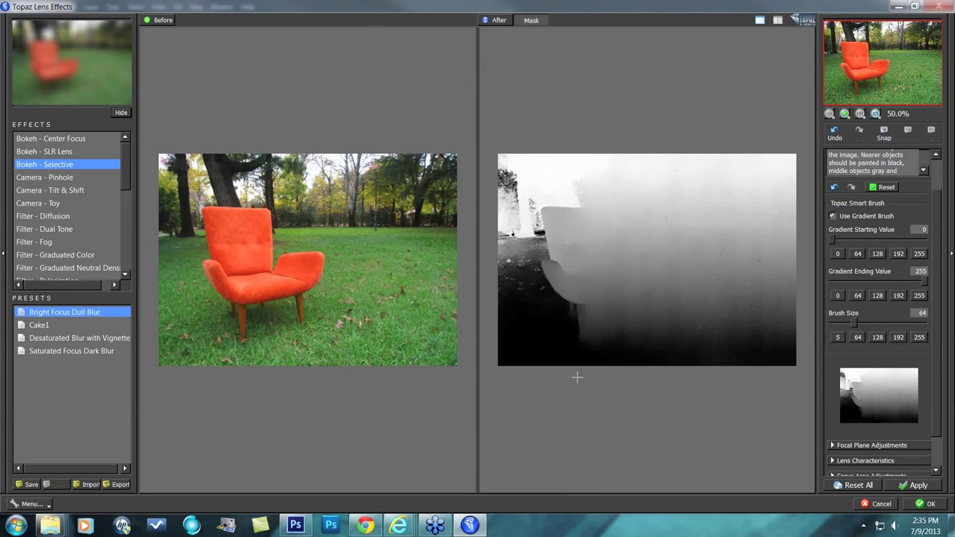
pyautogui.moveTo(573, 355); pyautogui.dragTo(573, 169)
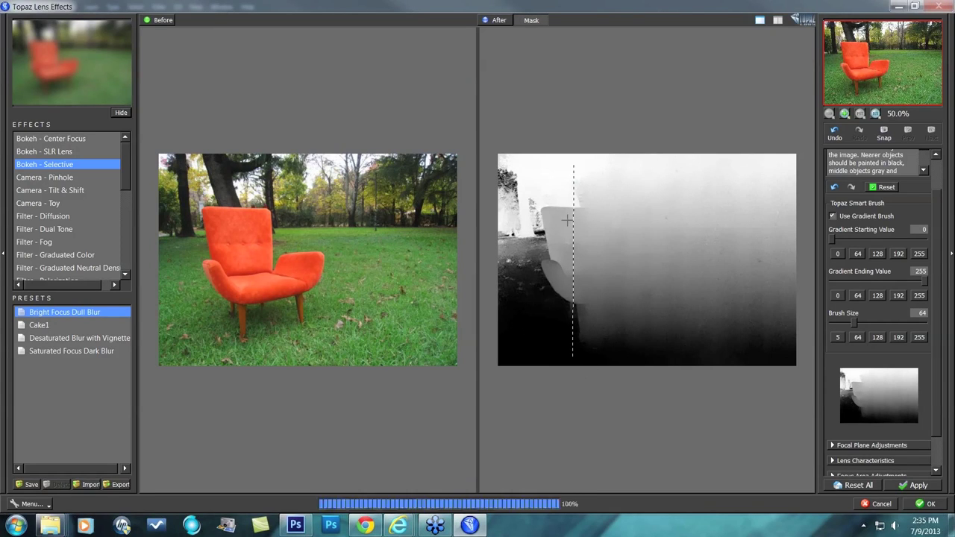
pyautogui.moveTo(551, 358); pyautogui.dragTo(552, 162)
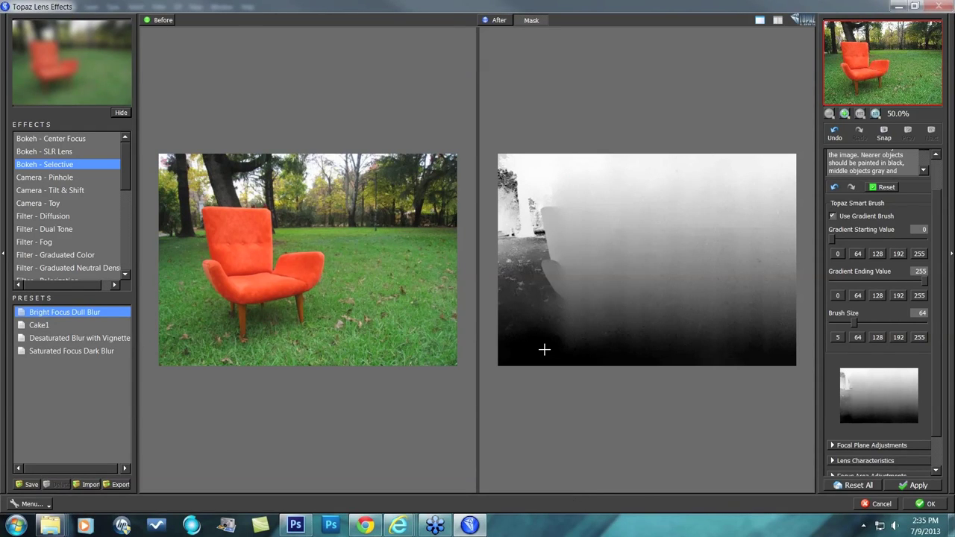
pyautogui.moveTo(552, 352); pyautogui.dragTo(555, 162)
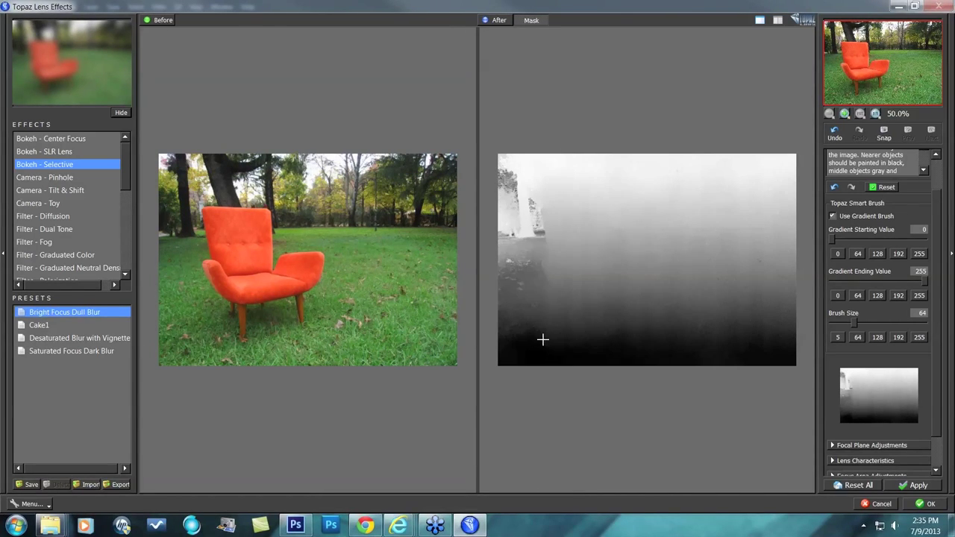
pyautogui.moveTo(532, 262); pyautogui.dragTo(533, 162)
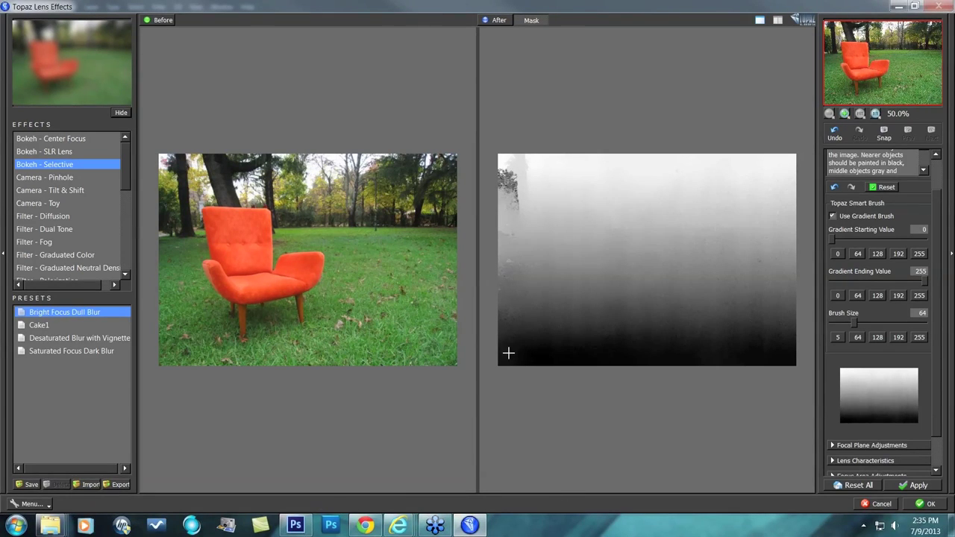
pyautogui.moveTo(507, 351); pyautogui.dragTo(512, 163)
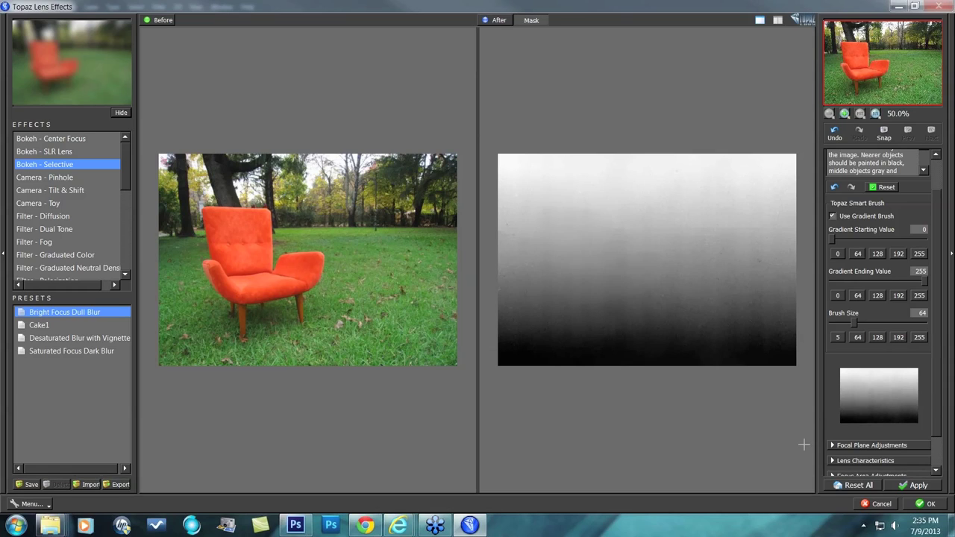
# - Place the focal plane on the foreground grass and set background blur to 0.76 and foreground blur to 0.72
pyautogui.click(838, 445)
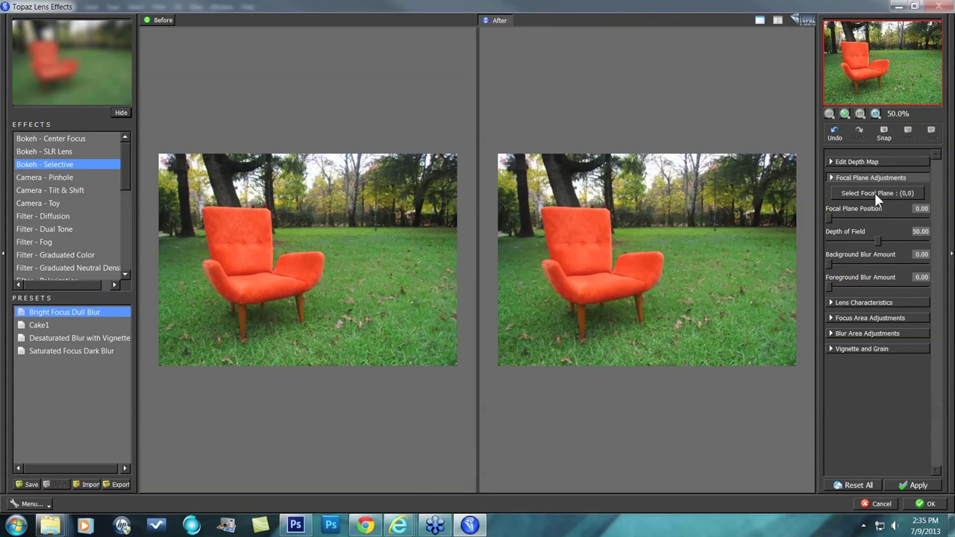
pyautogui.click(874, 193)
pyautogui.click(646, 354)
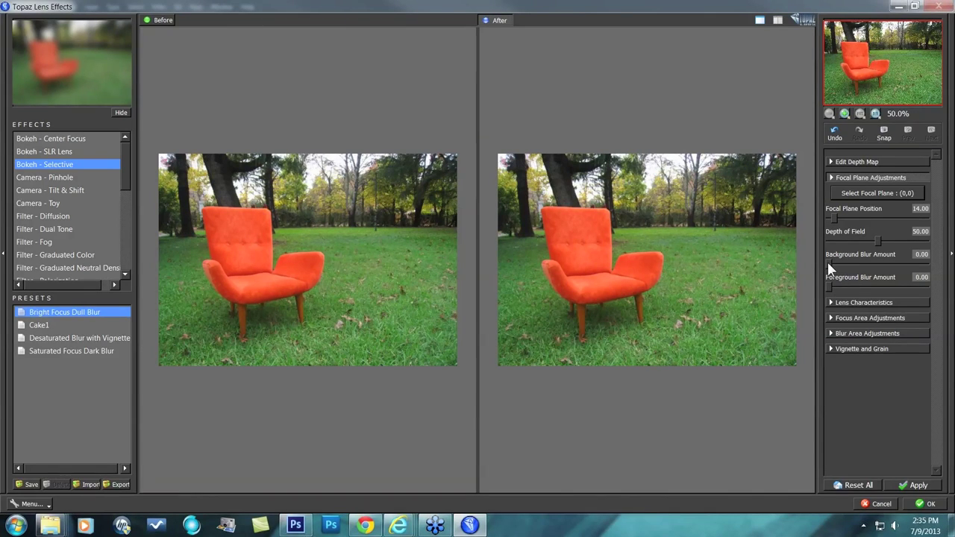
pyautogui.moveTo(830, 264); pyautogui.dragTo(903, 264)
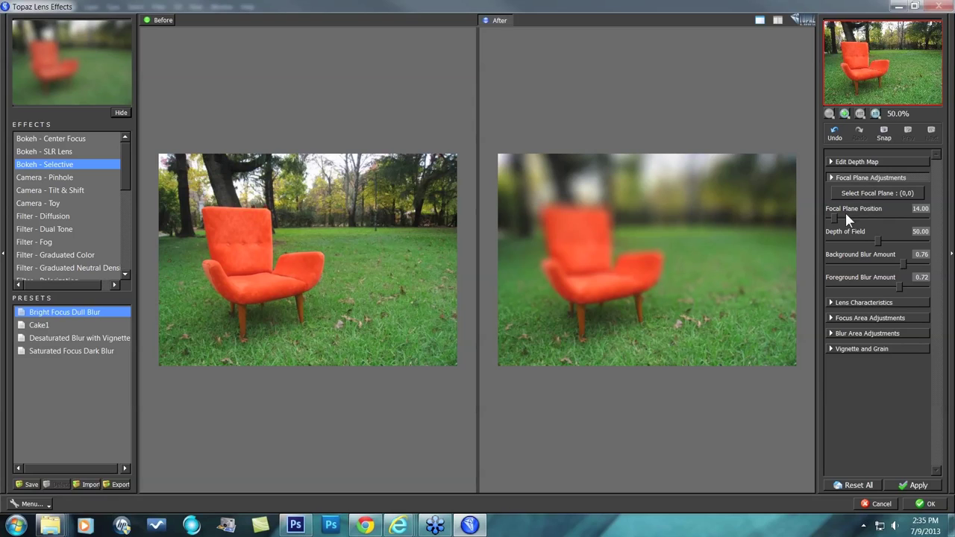
# - Try the focal plane at the very front of the grass, beside the chair's armrest and on the background trees
pyautogui.moveTo(833, 216); pyautogui.dragTo(831, 215)
pyautogui.click(876, 193)
pyautogui.click(652, 363)
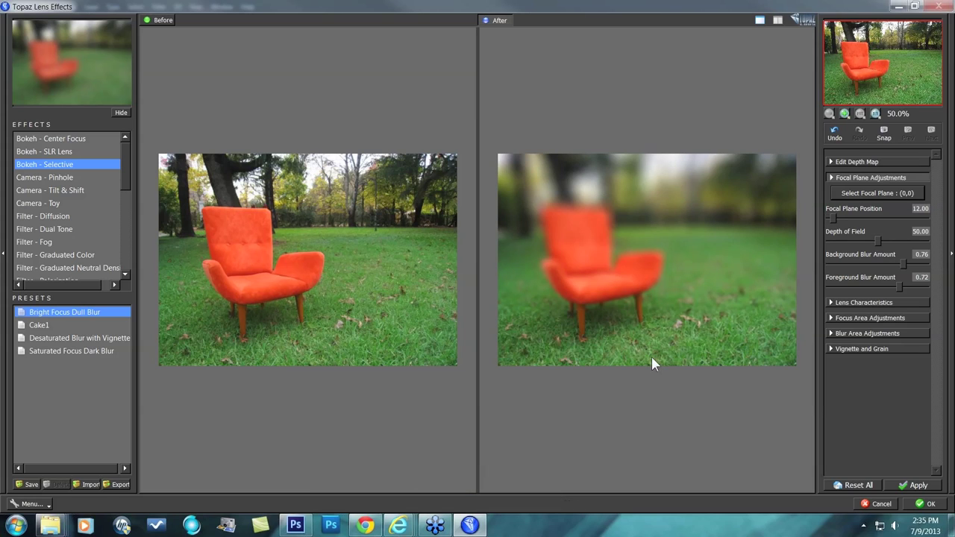
pyautogui.click(877, 193)
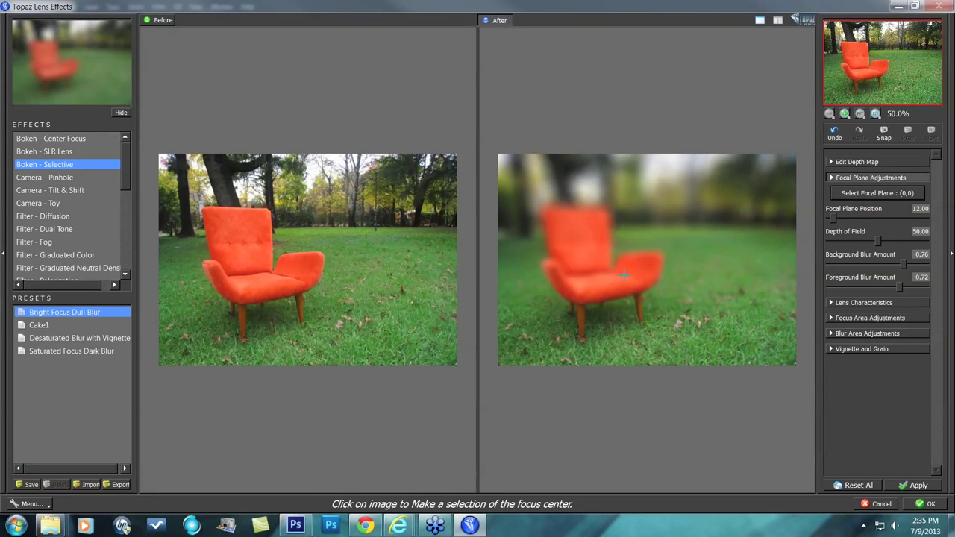
pyautogui.click(663, 244)
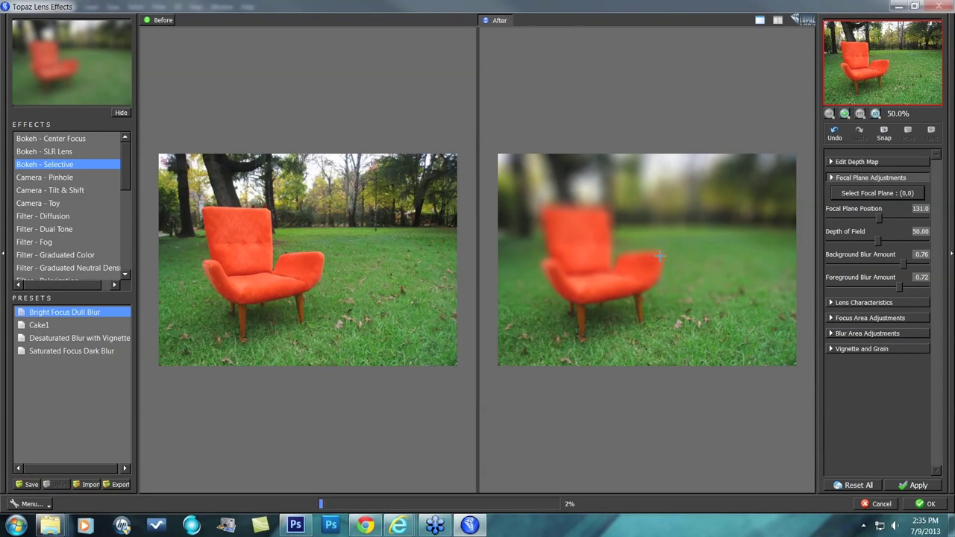
pyautogui.click(876, 194)
pyautogui.click(660, 183)
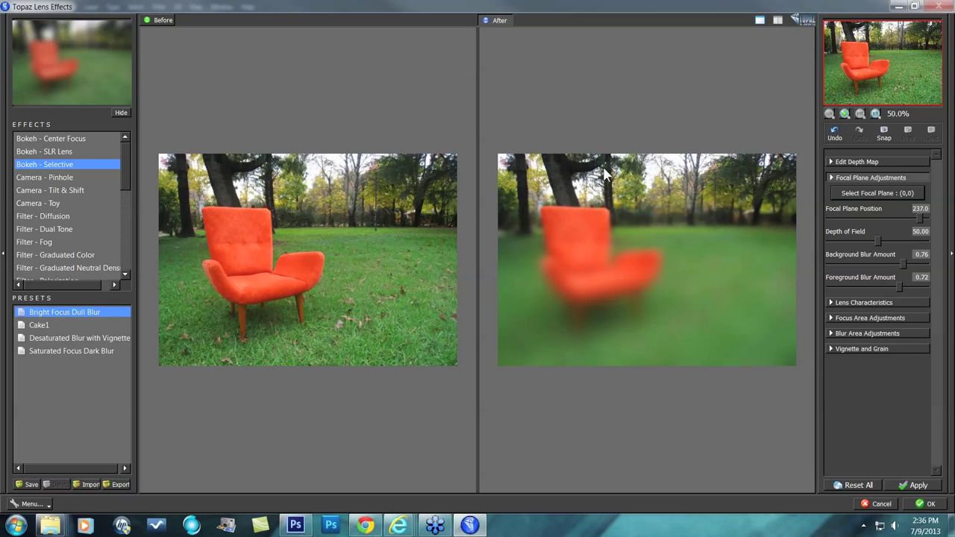
# - Set the focal plane just above the chair's seat and reopen the depth map for editing
pyautogui.click(863, 195)
pyautogui.click(625, 247)
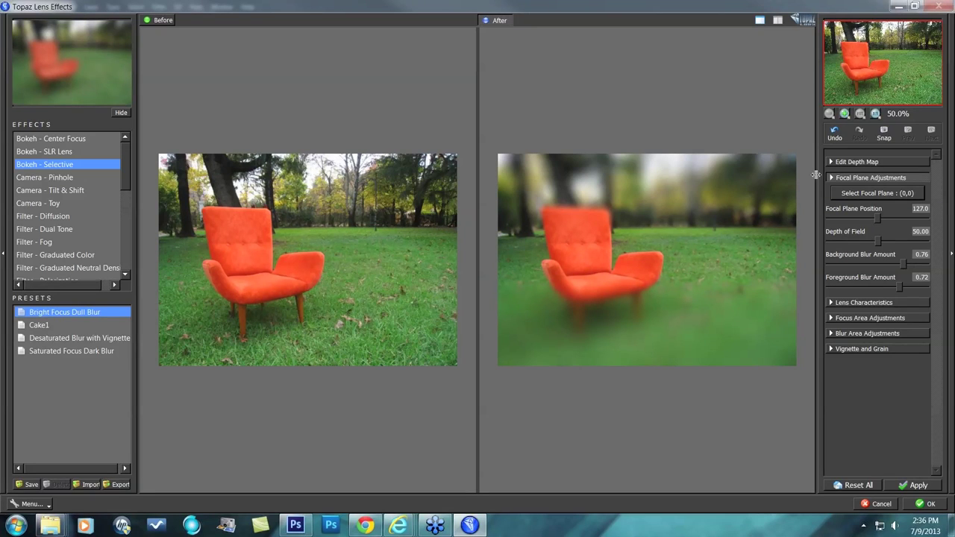
pyautogui.click(834, 162)
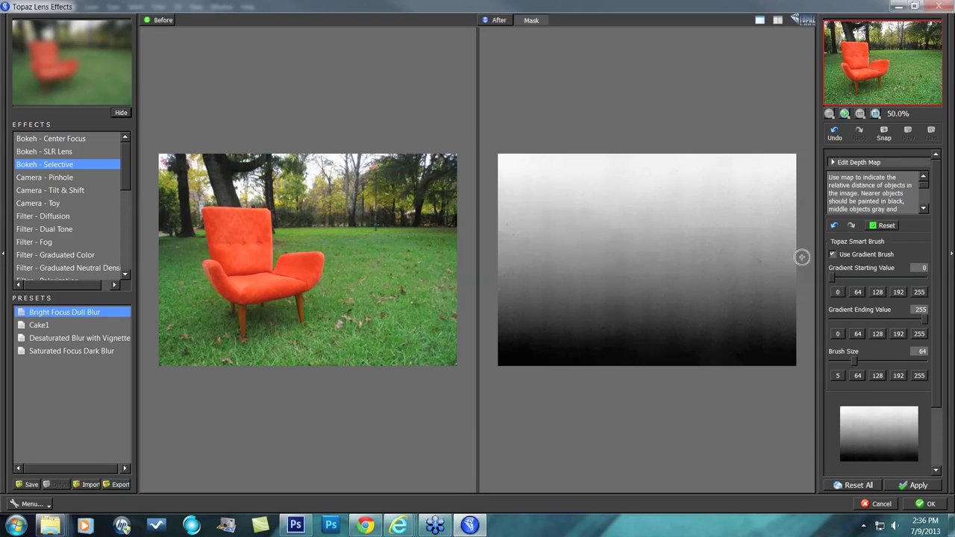
# - Turn off the gradient brush, sample depth 89 from the chair's base, and paint its backrest, seat and armrests at brush size 138
pyautogui.click(833, 254)
pyautogui.click(833, 255)
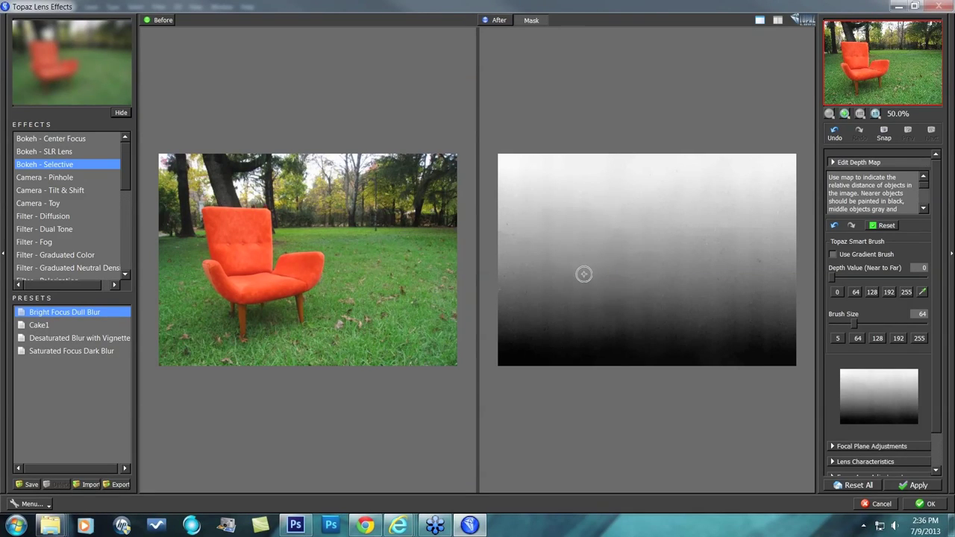
pyautogui.click(922, 292)
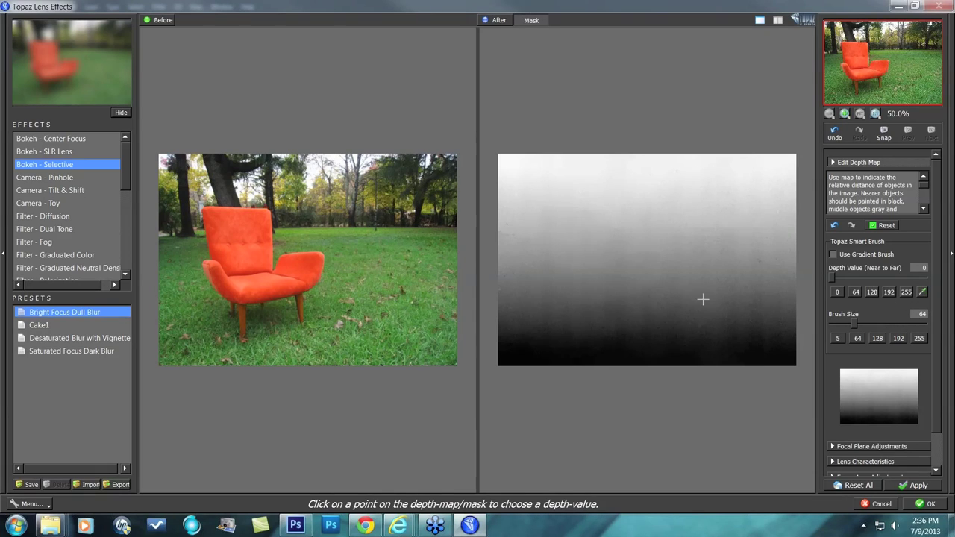
pyautogui.click(253, 288)
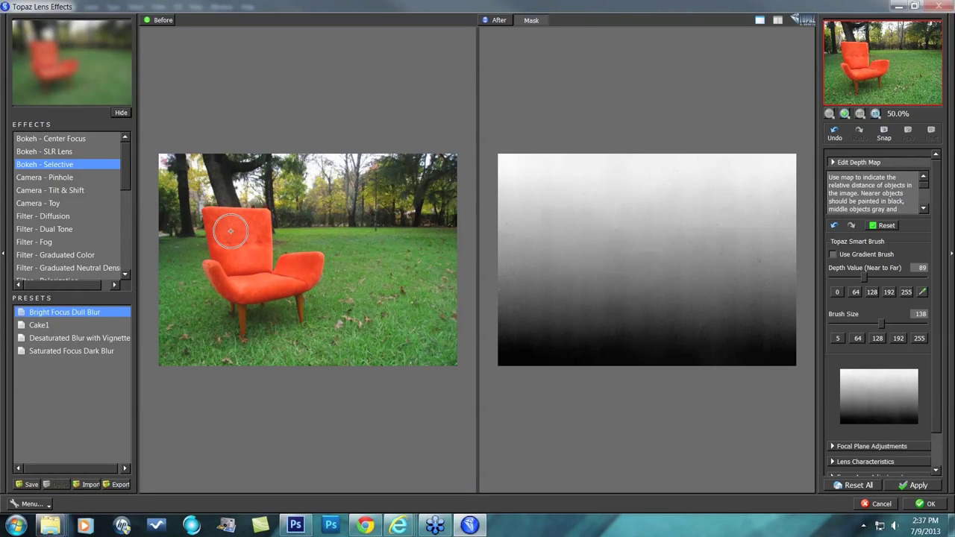
pyautogui.moveTo(226, 227)
pyautogui.mouseDown()
pyautogui.moveTo(247, 252)
pyautogui.moveTo(235, 271)
pyautogui.moveTo(258, 283)
pyautogui.moveTo(241, 247)
pyautogui.mouseUp()
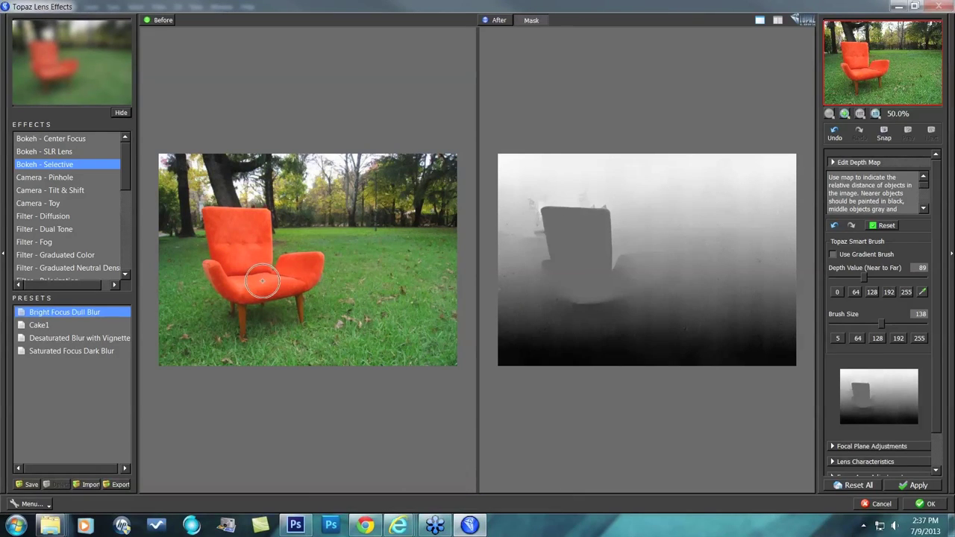
pyautogui.moveTo(297, 270); pyautogui.dragTo(297, 273)
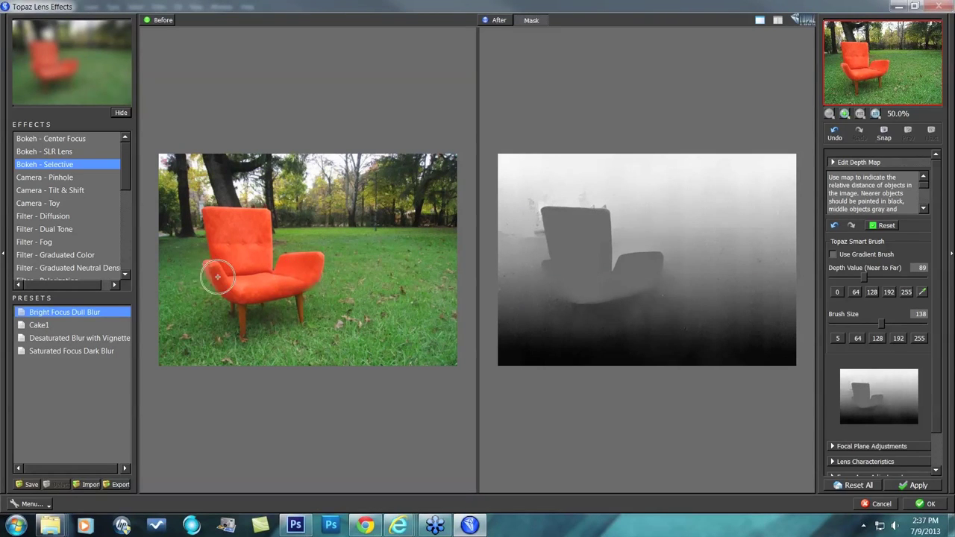
pyautogui.moveTo(226, 270); pyautogui.dragTo(230, 273)
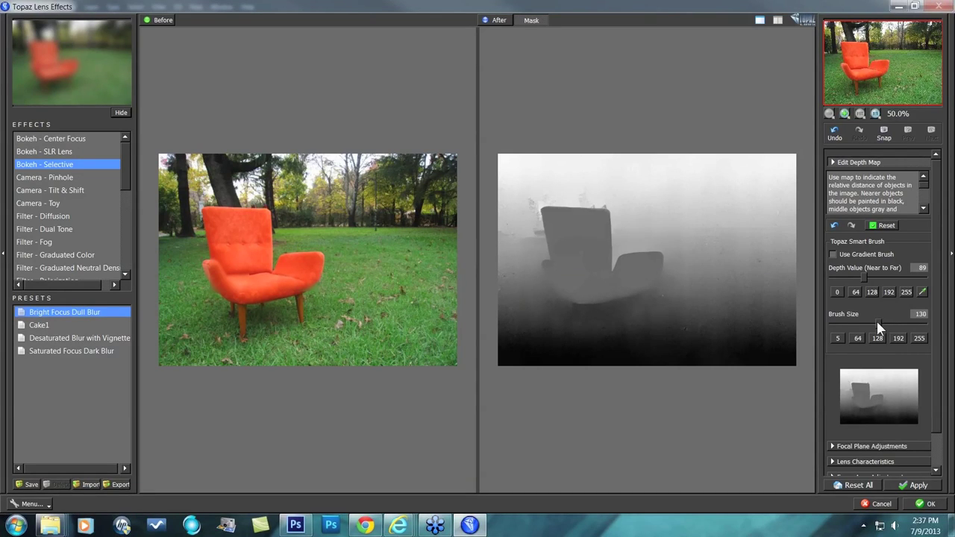
# - Paint the upper parts of the chair's two front legs into the depth map at depth 89 with brush size 21
pyautogui.moveTo(875, 318); pyautogui.dragTo(833, 320)
pyautogui.click(845, 113)
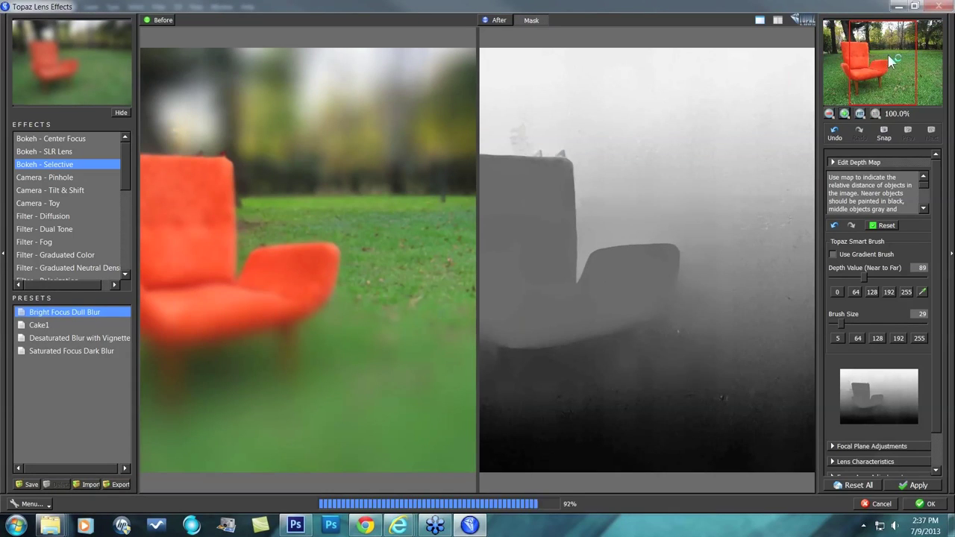
pyautogui.moveTo(882, 64); pyautogui.dragTo(861, 64)
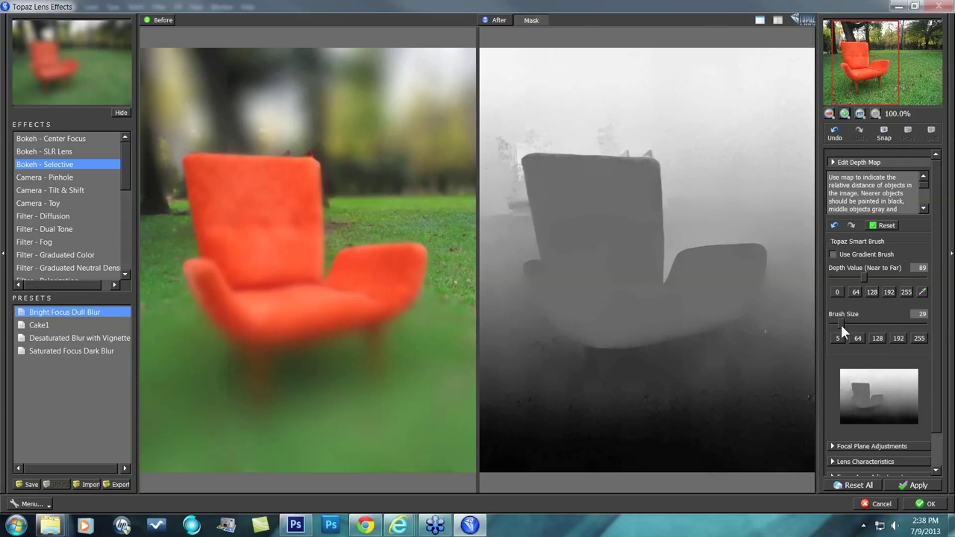
pyautogui.moveTo(840, 323); pyautogui.dragTo(835, 325)
pyautogui.click(160, 20)
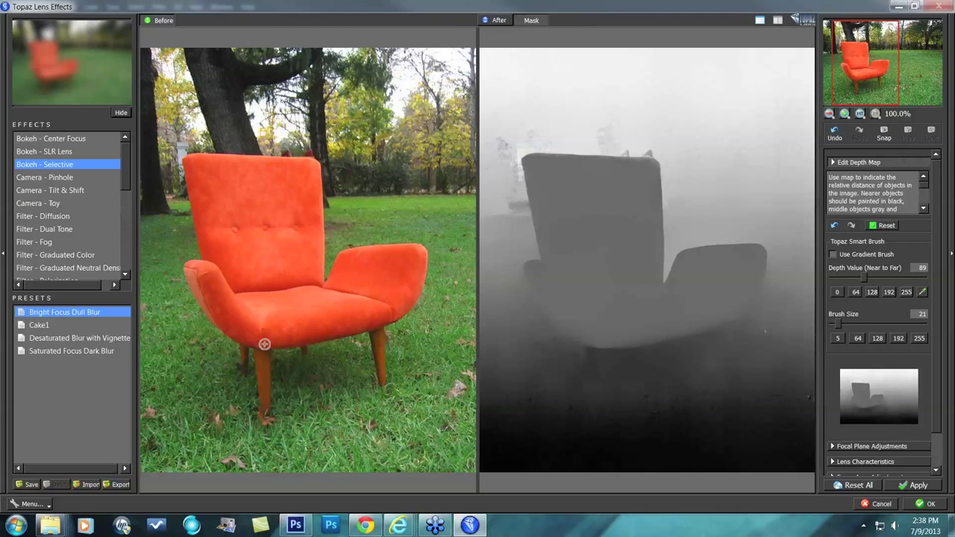
pyautogui.moveTo(264, 344); pyautogui.dragTo(265, 379)
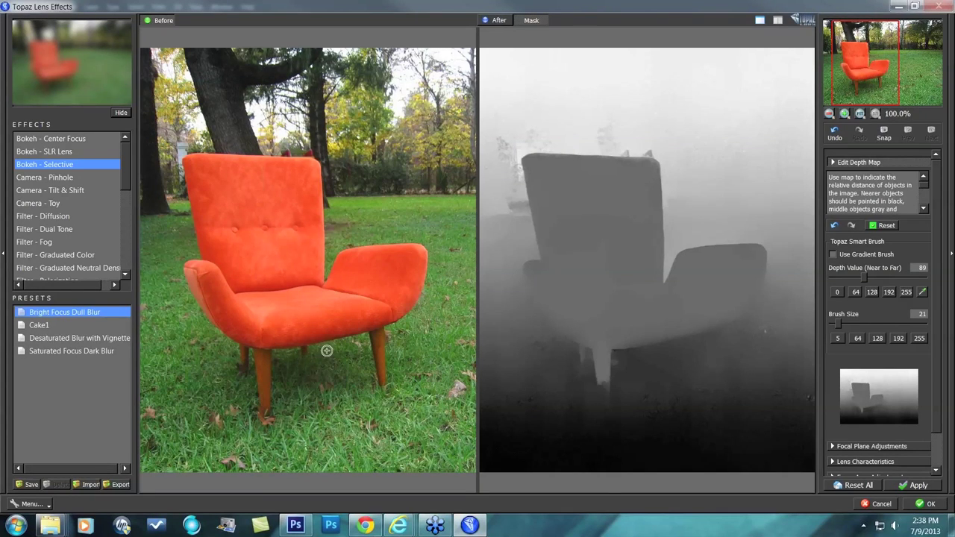
pyautogui.moveTo(376, 323); pyautogui.dragTo(381, 361)
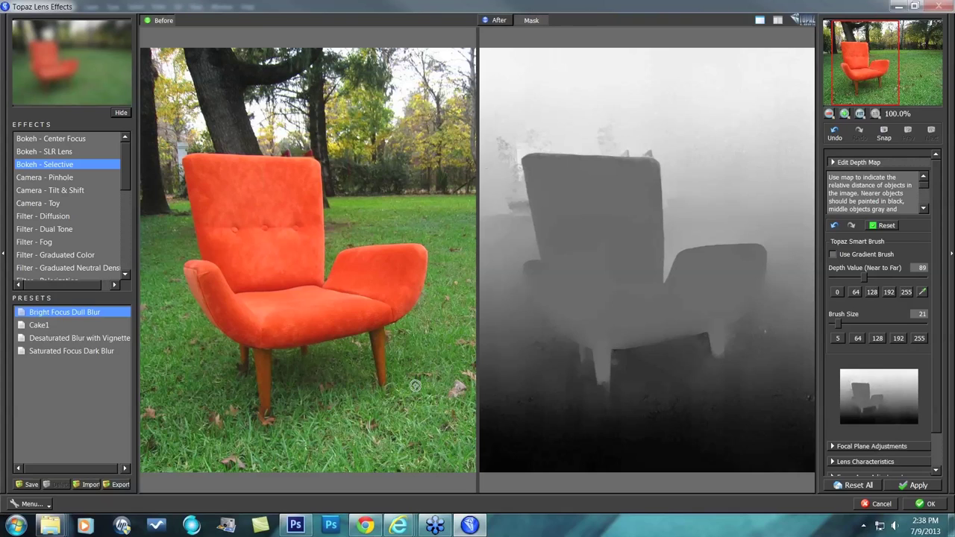
# - Paint the lower front legs, the rear legs and the backrest's top edge at depth 89 with brush size 12
pyautogui.moveTo(838, 322); pyautogui.dragTo(833, 325)
pyautogui.moveTo(265, 382); pyautogui.dragTo(274, 401)
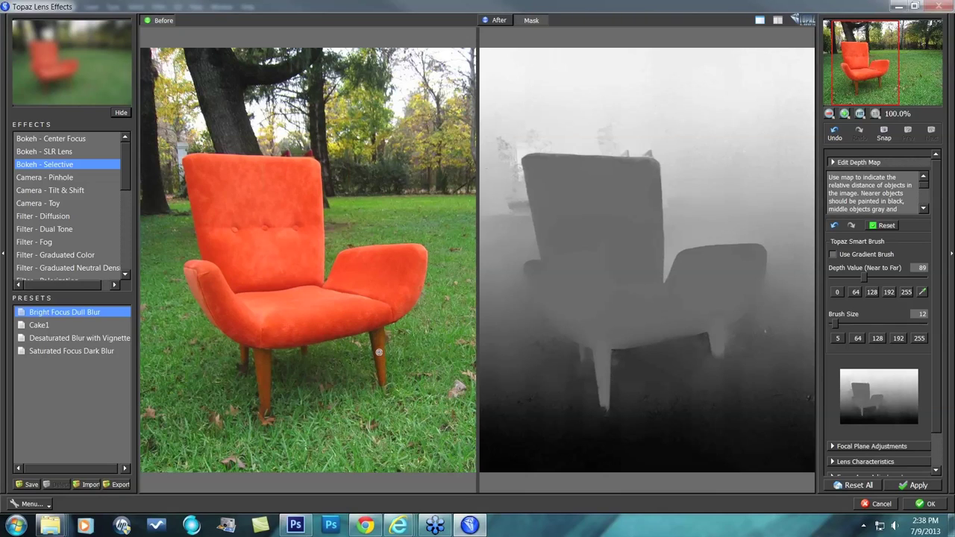
pyautogui.moveTo(380, 352); pyautogui.dragTo(382, 374)
pyautogui.moveTo(241, 344); pyautogui.dragTo(247, 355)
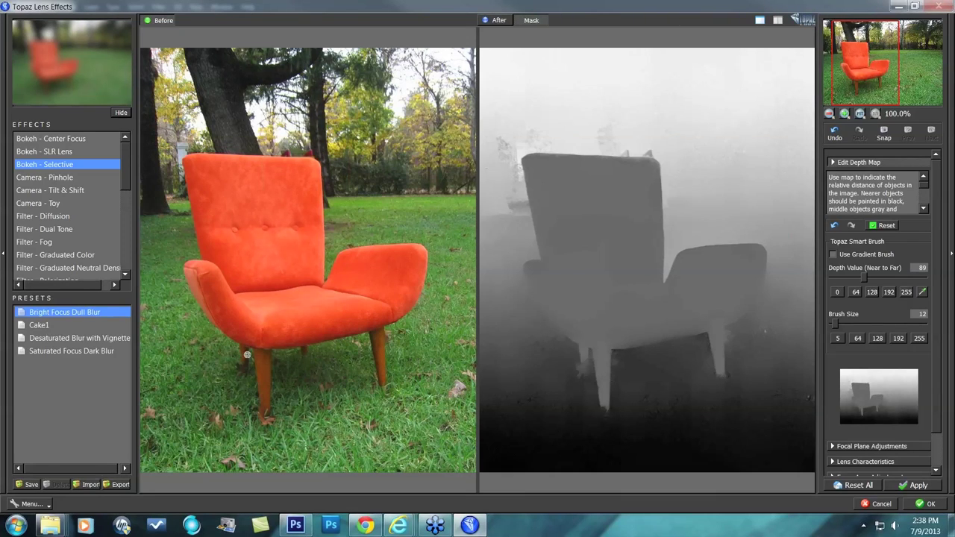
pyautogui.moveTo(303, 346); pyautogui.dragTo(303, 352)
pyautogui.moveTo(885, 77); pyautogui.dragTo(880, 77)
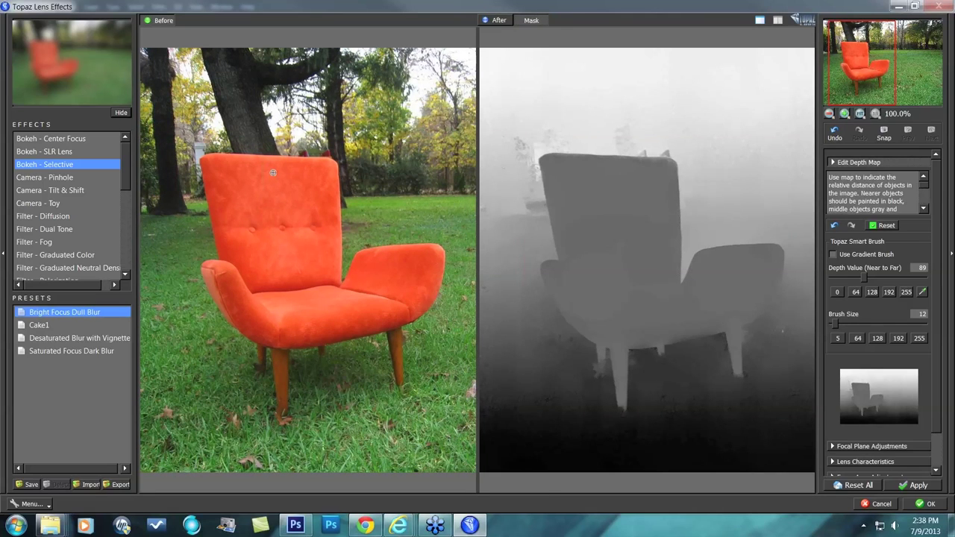
pyautogui.moveTo(315, 166); pyautogui.dragTo(304, 154)
# - Sample depth 192 beside the chair's top, paint above the backrest at brush size 93, and undo
pyautogui.click(922, 293)
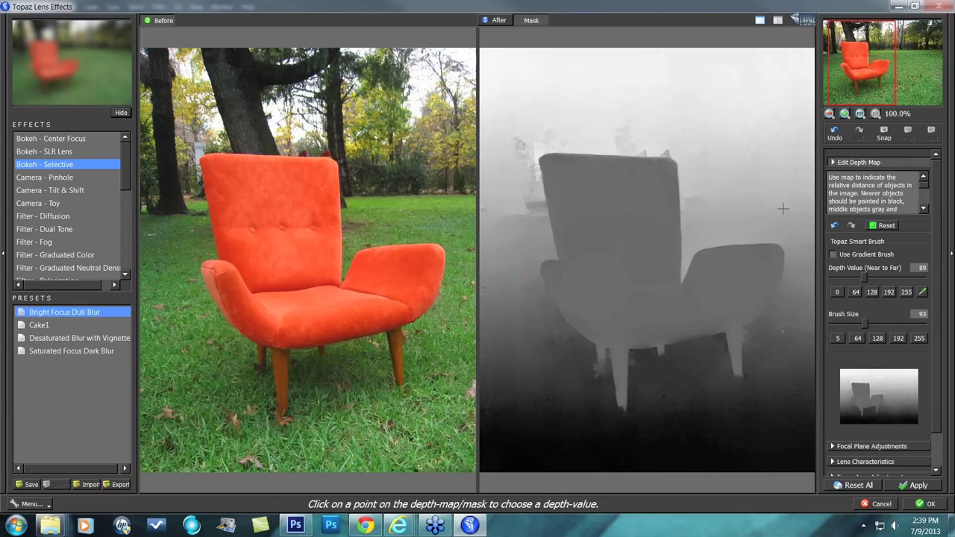
pyautogui.click(361, 157)
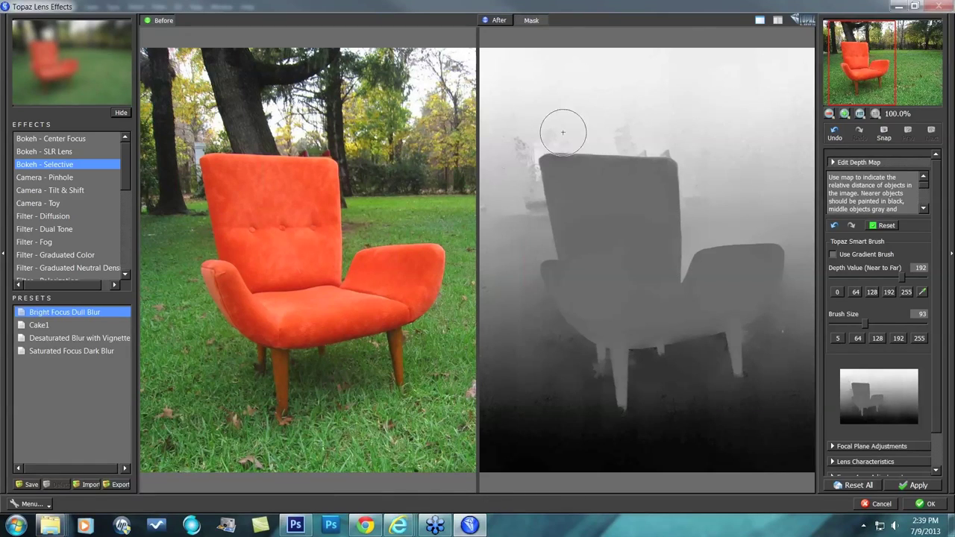
pyautogui.moveTo(639, 132)
pyautogui.mouseDown()
pyautogui.moveTo(640, 121)
pyautogui.moveTo(678, 131)
pyautogui.mouseUp()
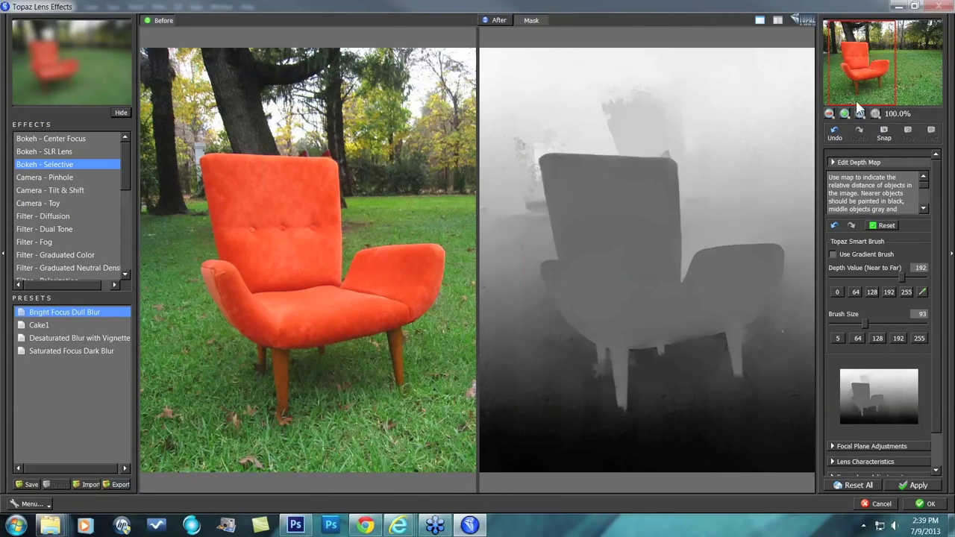
pyautogui.click(835, 127)
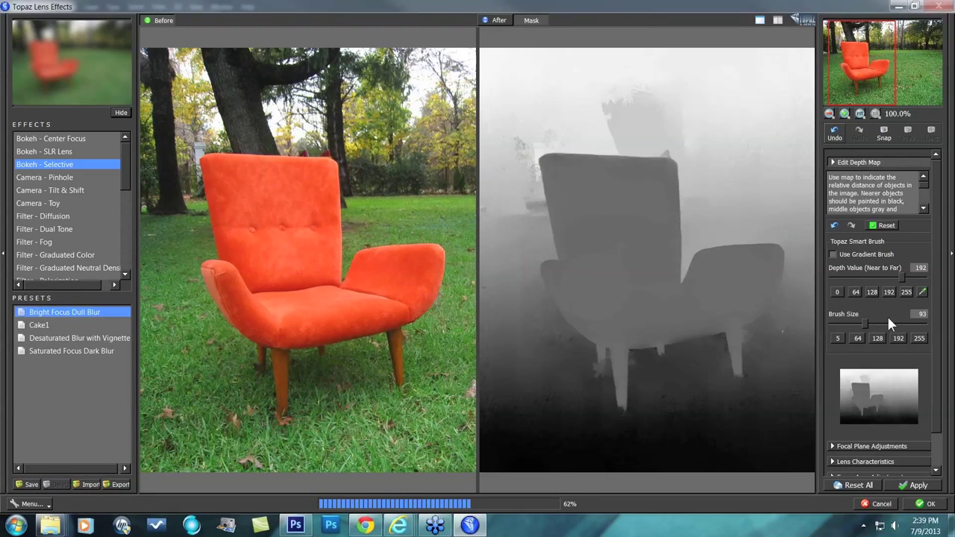
# - Clean up the depth map above and beside the backrest at depth 192 with brush sizes 54 and 35
pyautogui.click(530, 21)
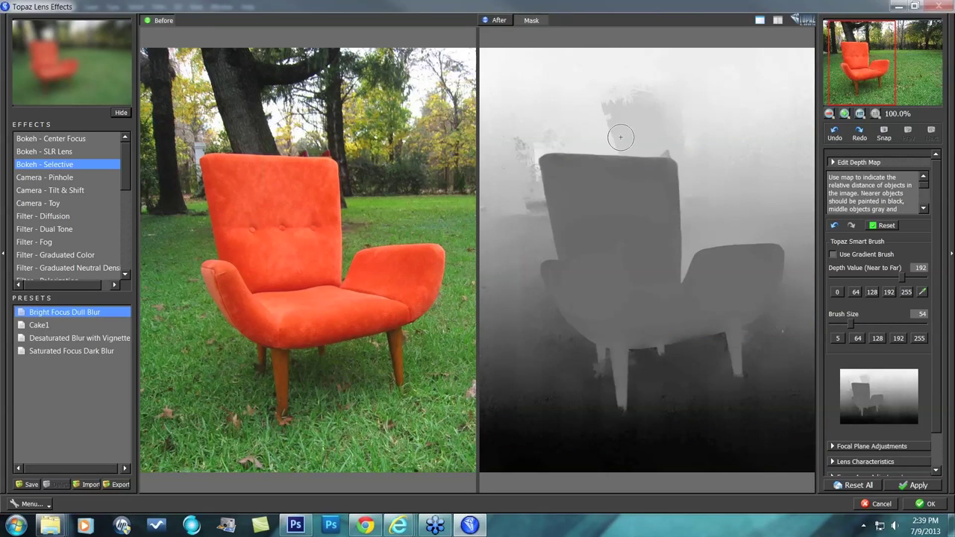
pyautogui.moveTo(621, 137); pyautogui.dragTo(693, 142)
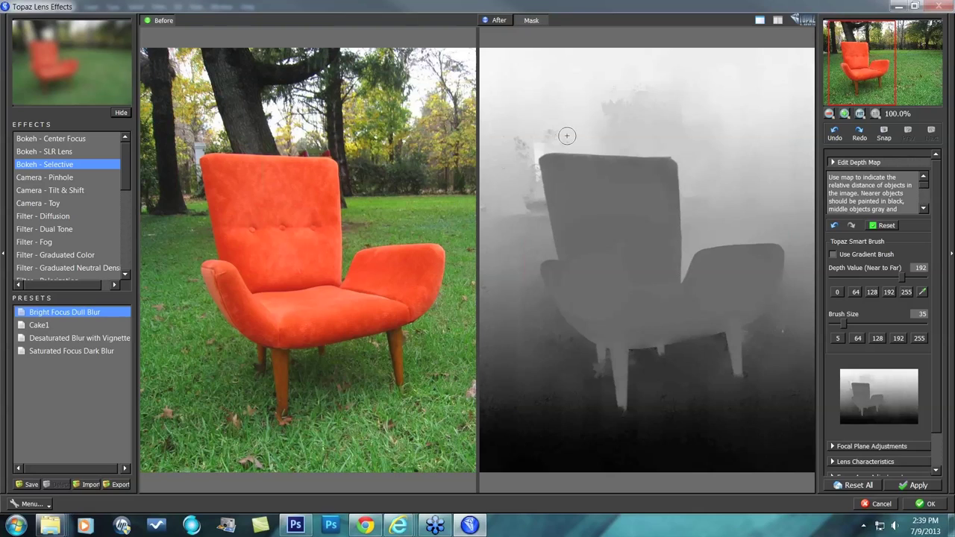
pyautogui.moveTo(560, 134)
pyautogui.mouseDown()
pyautogui.moveTo(522, 150)
pyautogui.moveTo(514, 178)
pyautogui.moveTo(515, 162)
pyautogui.moveTo(519, 185)
pyautogui.moveTo(567, 218)
pyautogui.moveTo(533, 199)
pyautogui.moveTo(492, 193)
pyautogui.mouseUp()
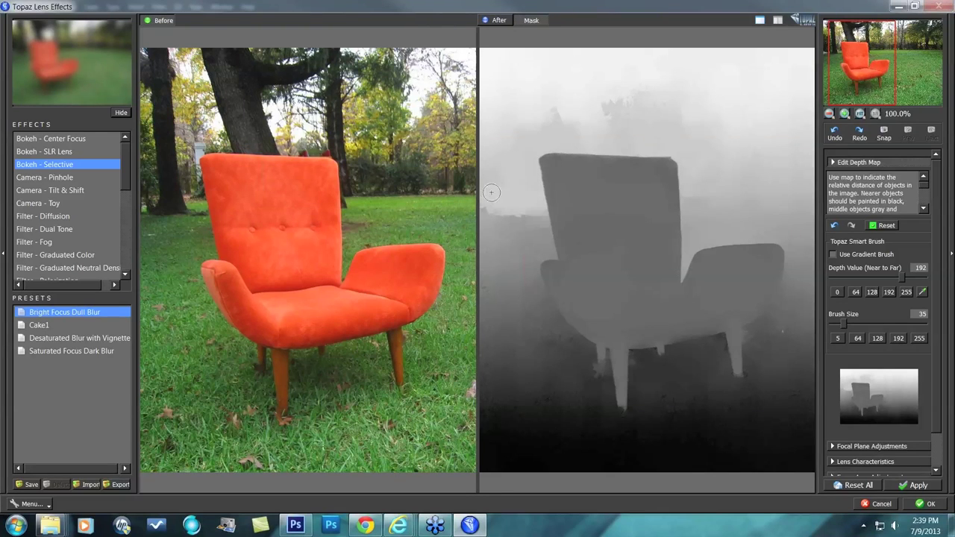
# - Open the focal plane adjustments, show the photo in a single view, and place the focal plane on the chair's seat
pyautogui.click(916, 6)
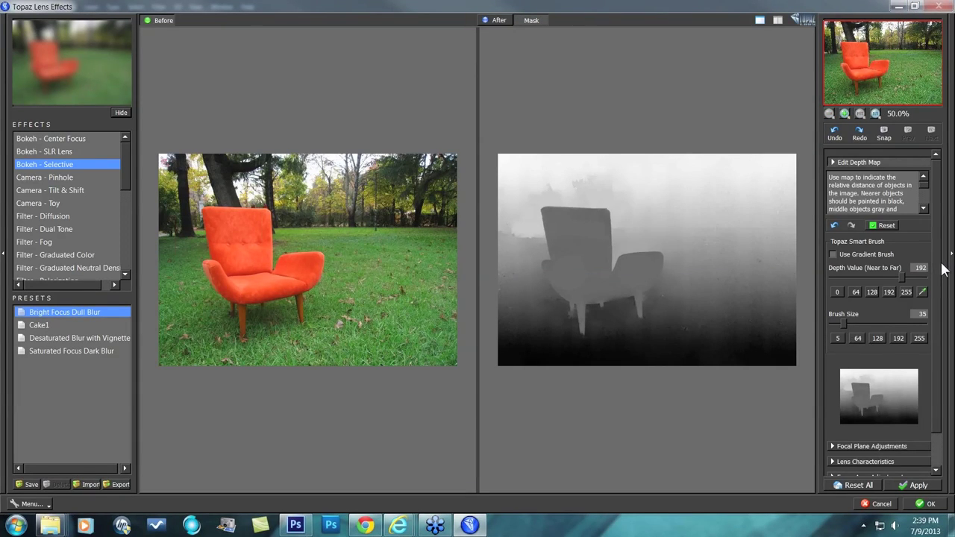
pyautogui.scroll(-2, 920, 340)
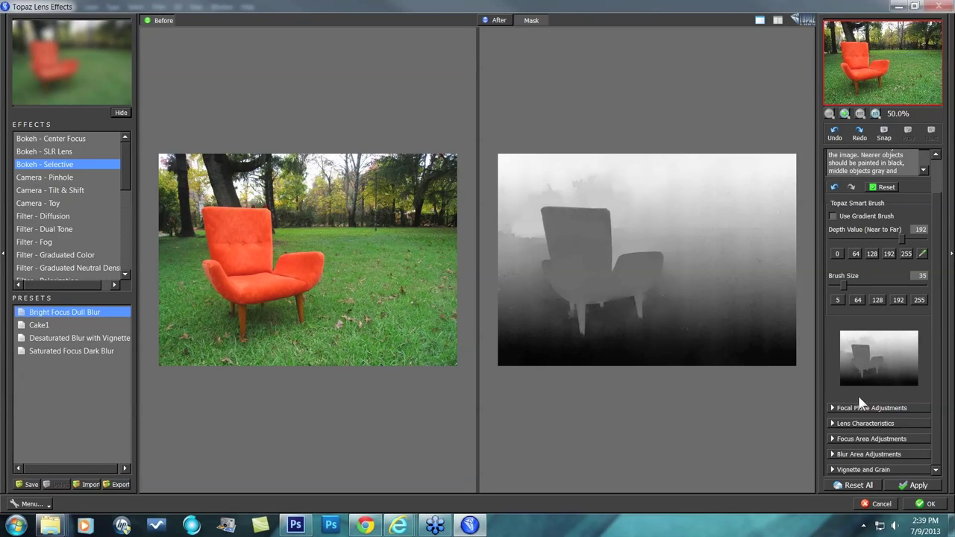
pyautogui.click(833, 408)
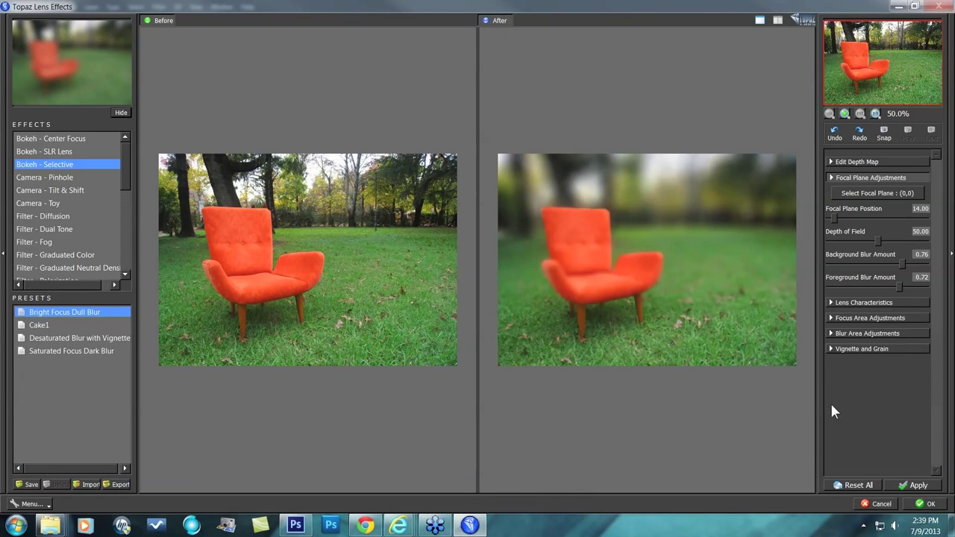
pyautogui.click(760, 21)
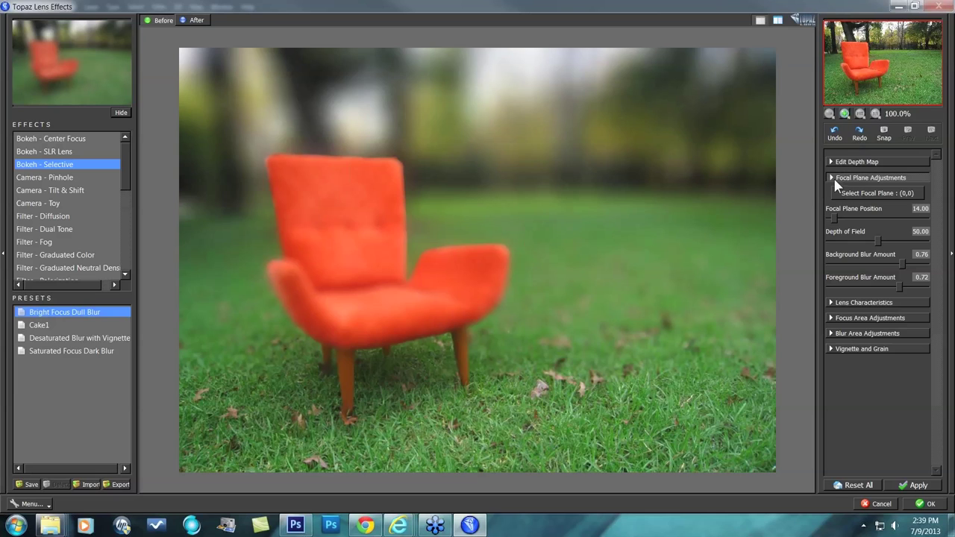
pyautogui.click(870, 194)
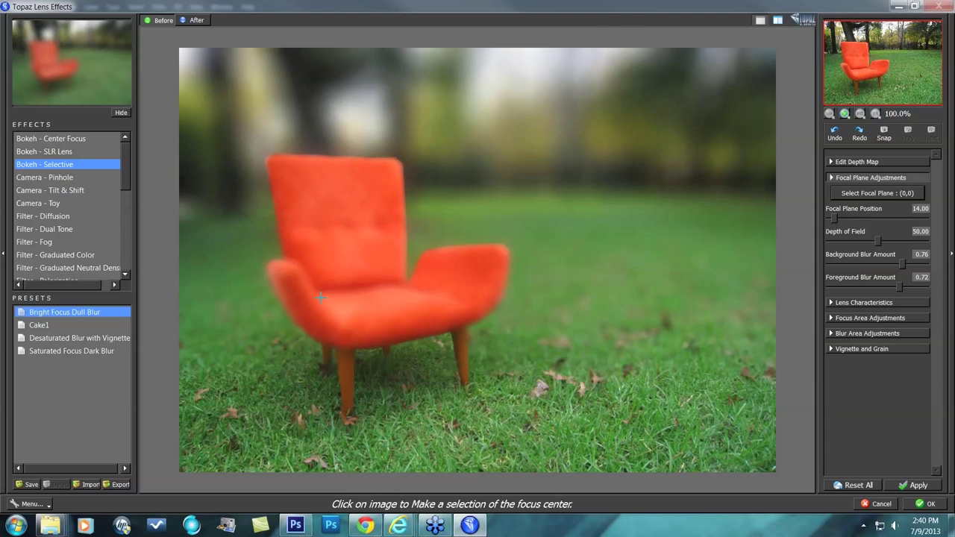
pyautogui.click(364, 318)
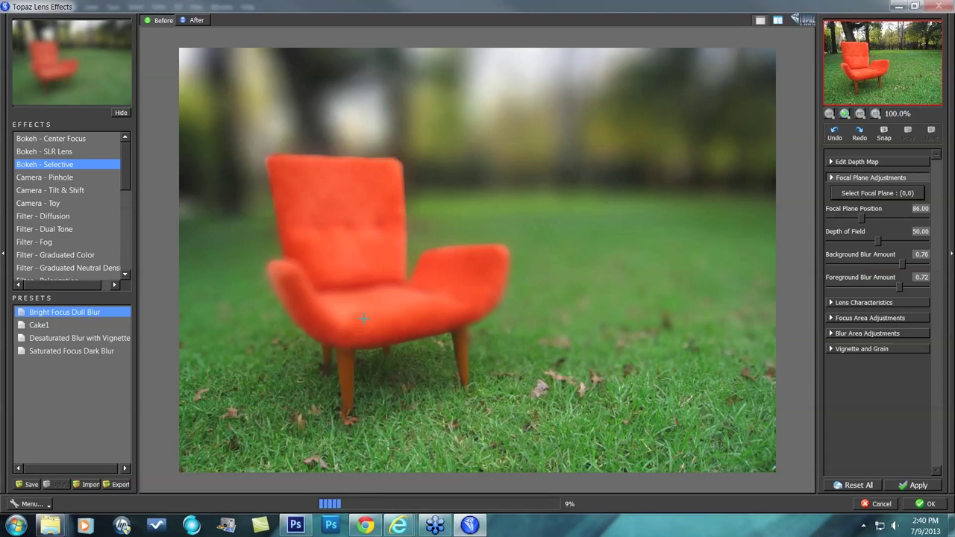
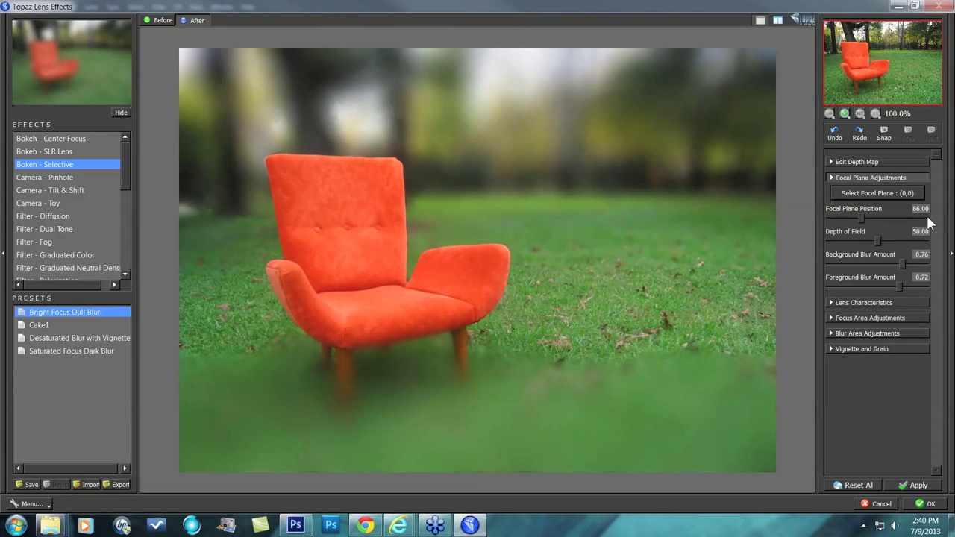
# - Try focal plane positions 59.54 and 116.5, and reselect the focal plane on the front of the chair's seat
pyautogui.moveTo(859, 217); pyautogui.dragTo(851, 217)
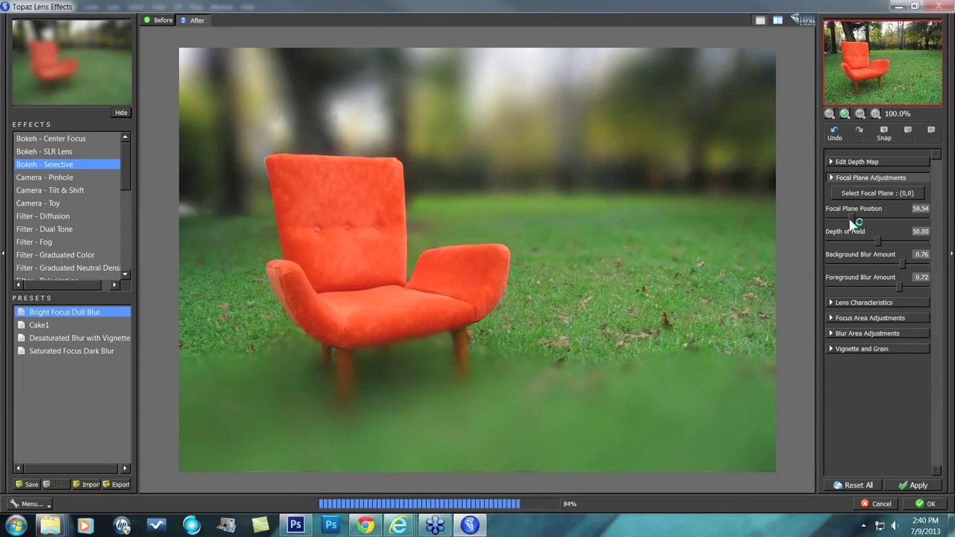
pyautogui.moveTo(851, 217); pyautogui.dragTo(874, 218)
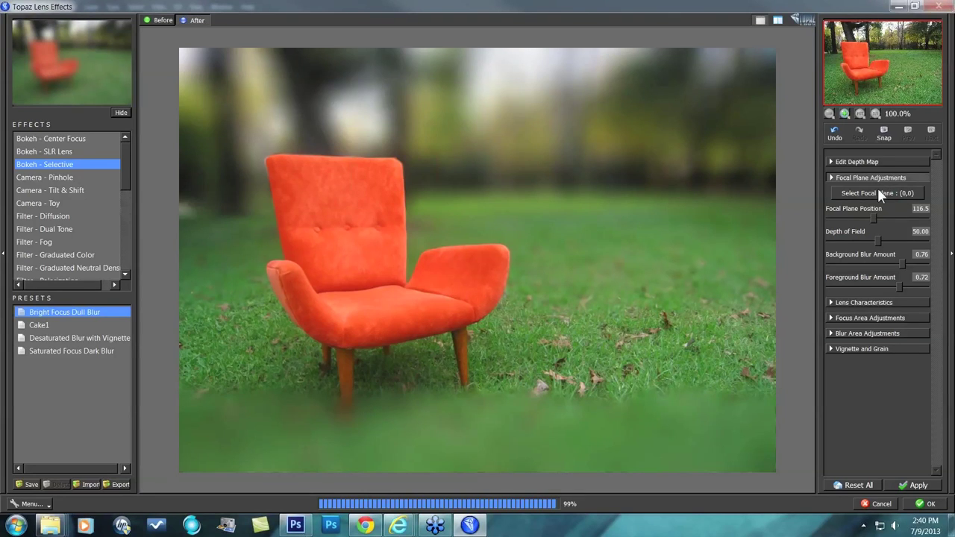
pyautogui.click(878, 189)
pyautogui.click(351, 332)
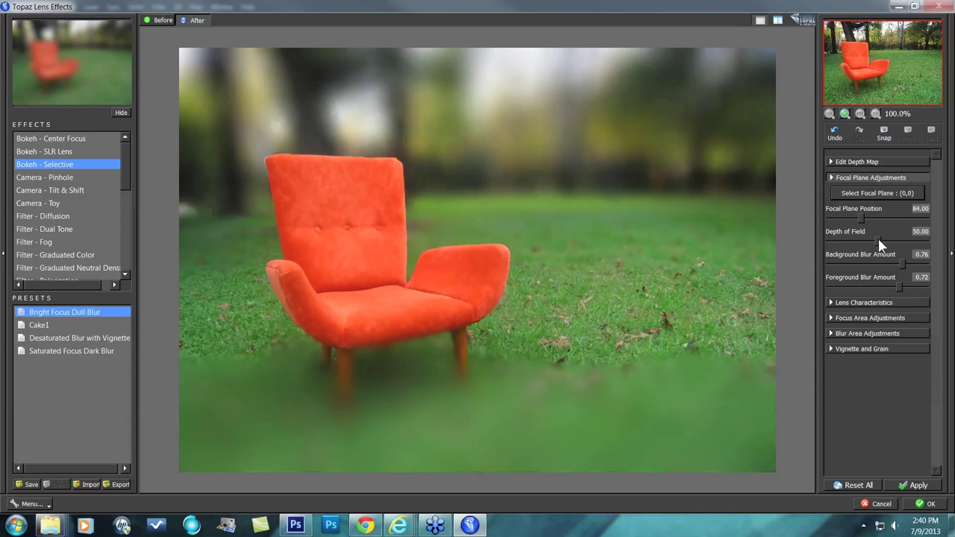
# - Try a depth of field of 7.11, settle on 76.14, and lower the background blur amount to 0.41
pyautogui.moveTo(878, 241); pyautogui.dragTo(837, 240)
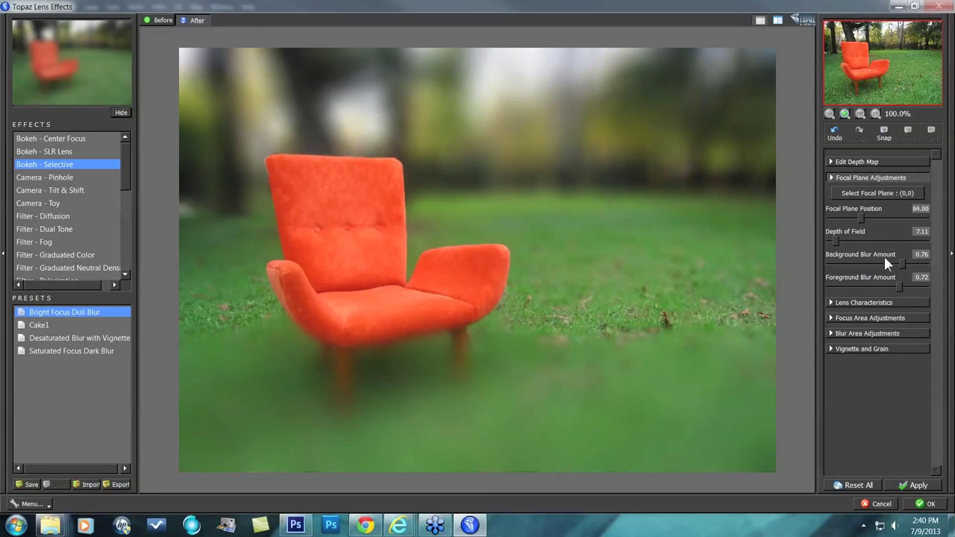
pyautogui.moveTo(836, 241); pyautogui.dragTo(905, 237)
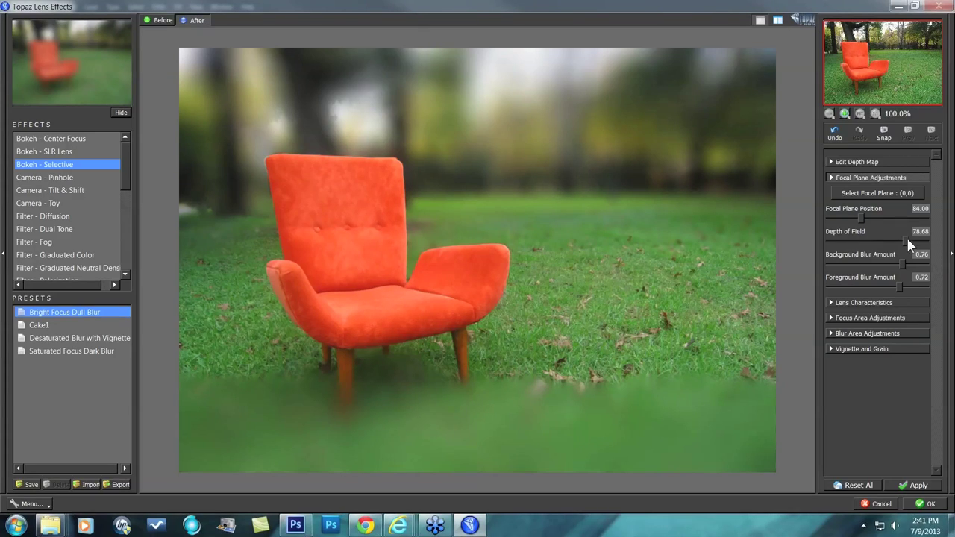
pyautogui.moveTo(905, 238); pyautogui.dragTo(901, 240)
pyautogui.moveTo(902, 265); pyautogui.dragTo(888, 267)
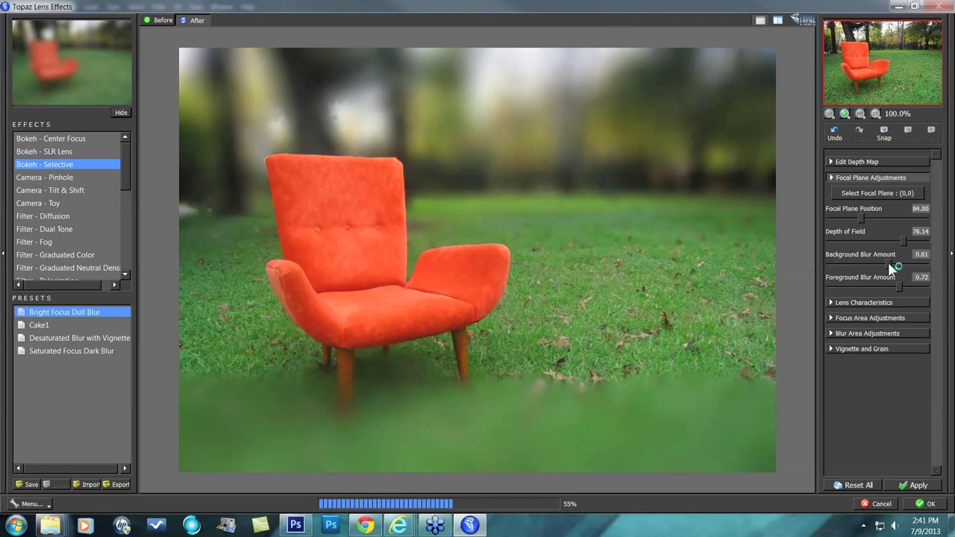
pyautogui.moveTo(888, 264); pyautogui.dragTo(868, 266)
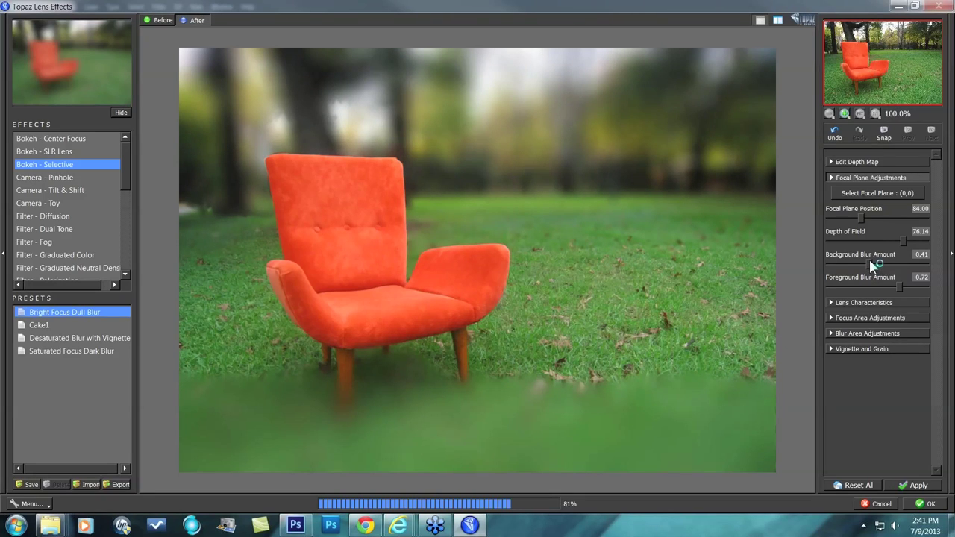
# - Lower the background blur amount to 0.20 and the foreground blur amount to 0.03 in the focal plane adjustments
pyautogui.moveTo(870, 263); pyautogui.dragTo(862, 263)
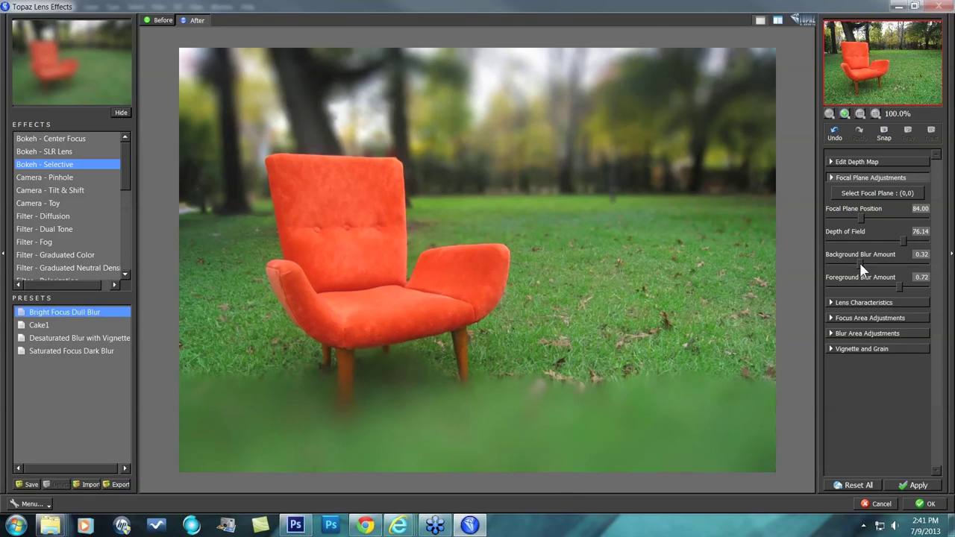
pyautogui.scroll(-3, 860, 263)
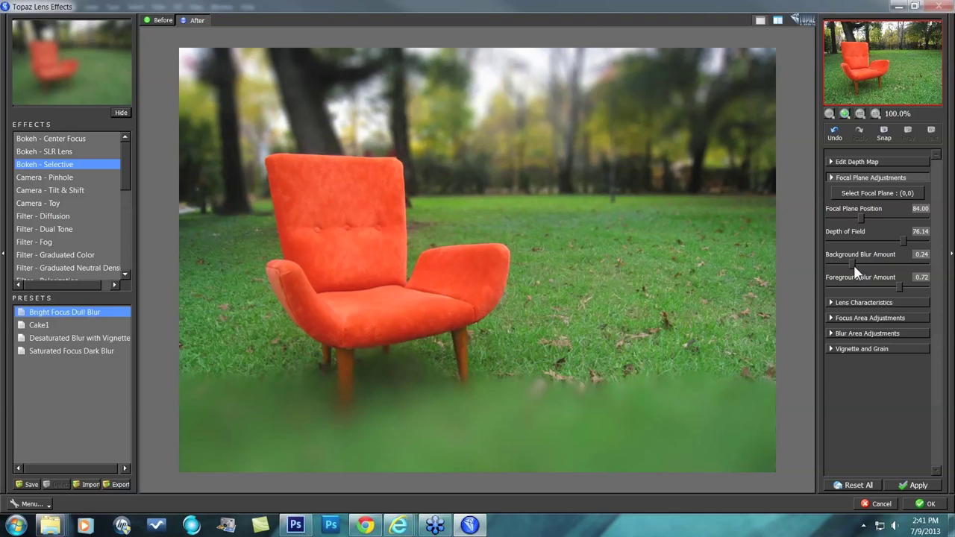
pyautogui.moveTo(851, 264); pyautogui.dragTo(847, 264)
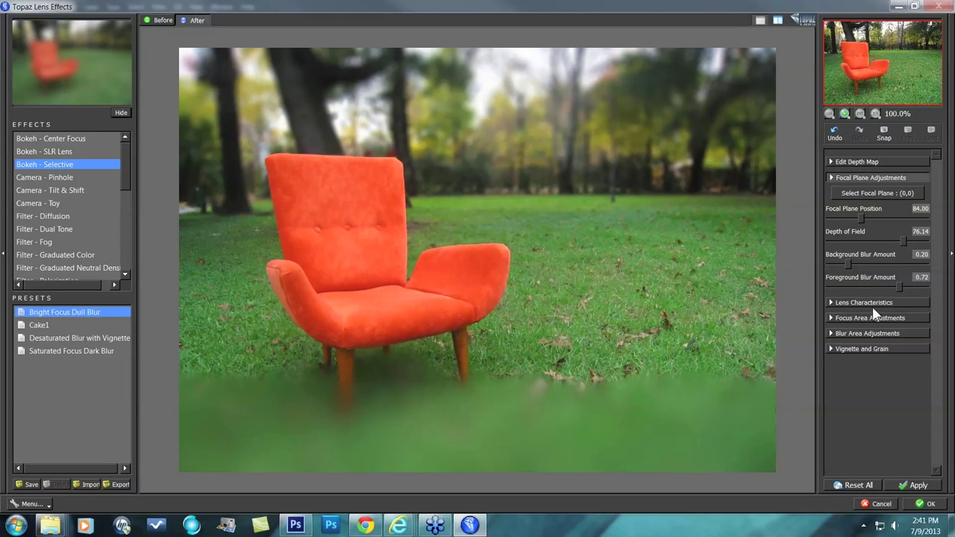
pyautogui.moveTo(898, 284); pyautogui.dragTo(838, 290)
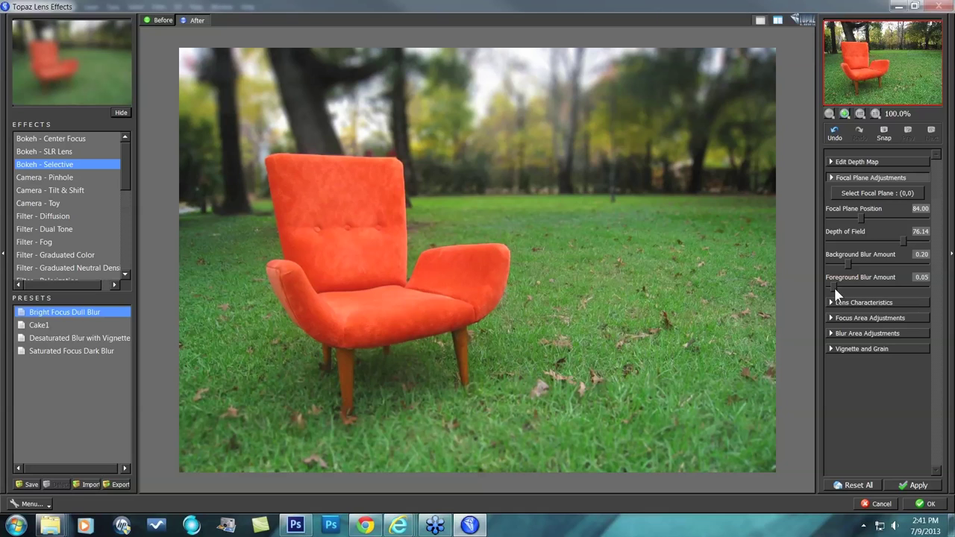
pyautogui.moveTo(833, 286); pyautogui.dragTo(830, 287)
pyautogui.moveTo(833, 287); pyautogui.dragTo(830, 289)
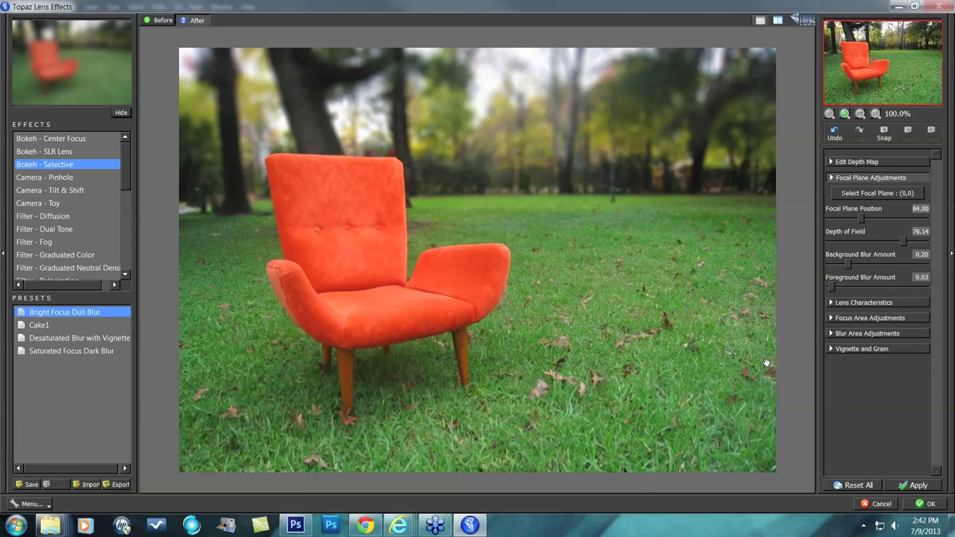
pyautogui.moveTo(766, 363); pyautogui.dragTo(732, 355)
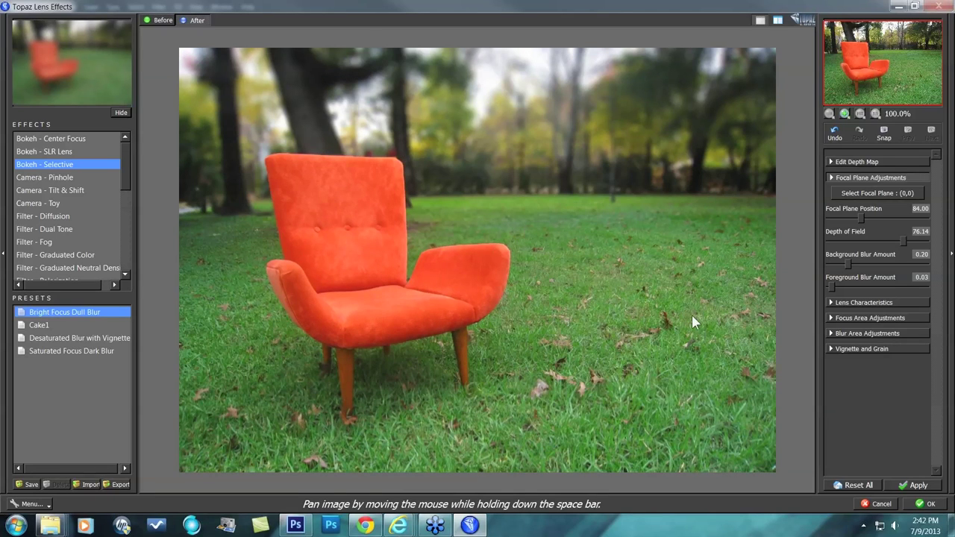
# - Try a creamy value of -0.85 in the lens characteristics, then settle slightly above 0.53
pyautogui.click(839, 304)
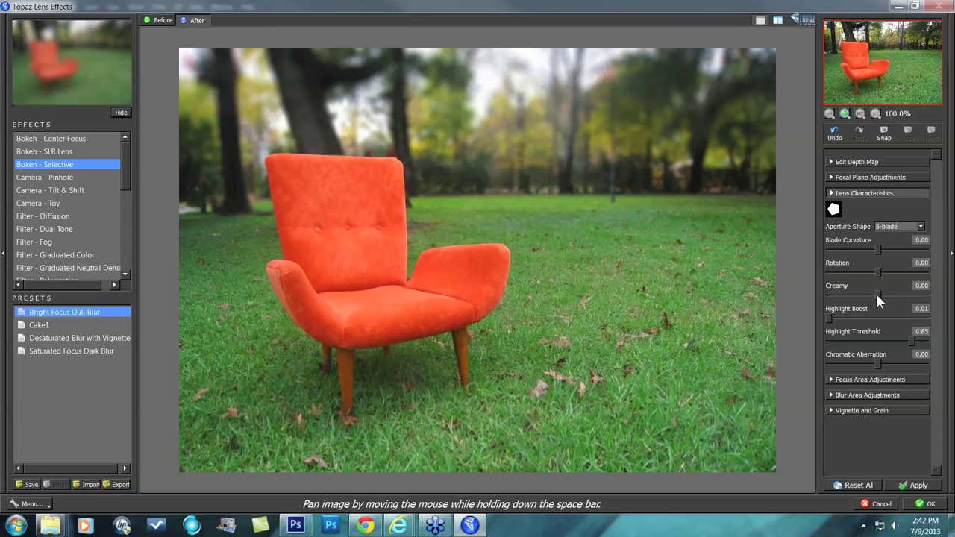
pyautogui.moveTo(876, 296); pyautogui.dragTo(836, 293)
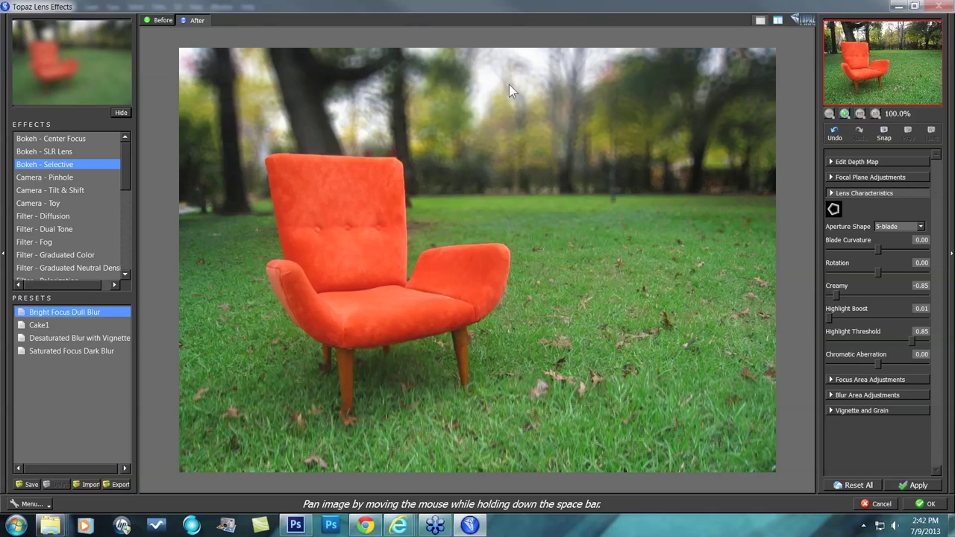
pyautogui.moveTo(836, 295); pyautogui.dragTo(904, 298)
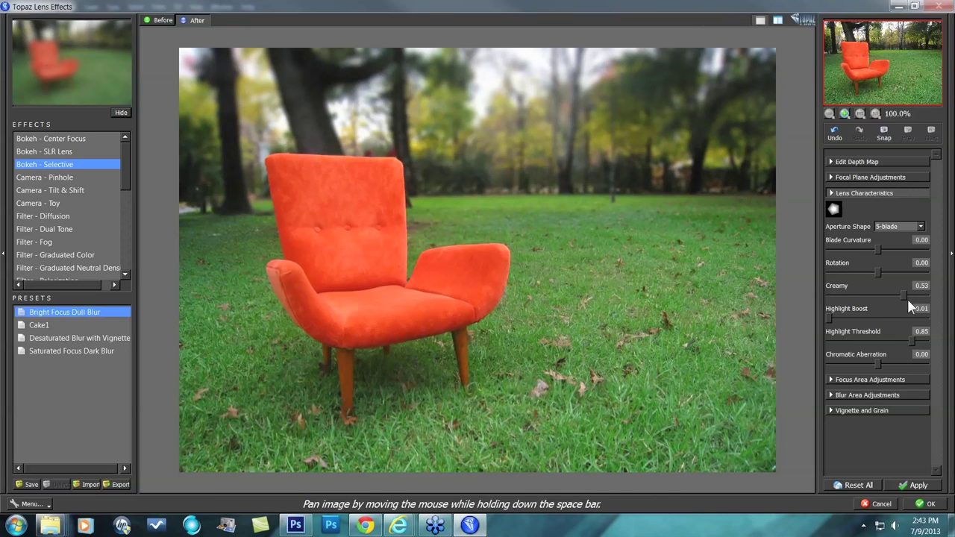
pyautogui.moveTo(906, 295); pyautogui.dragTo(908, 296)
# - Sharpen the focus area by 0.13 with a radius of 1.23, checking the chair at 200%
pyautogui.click(837, 380)
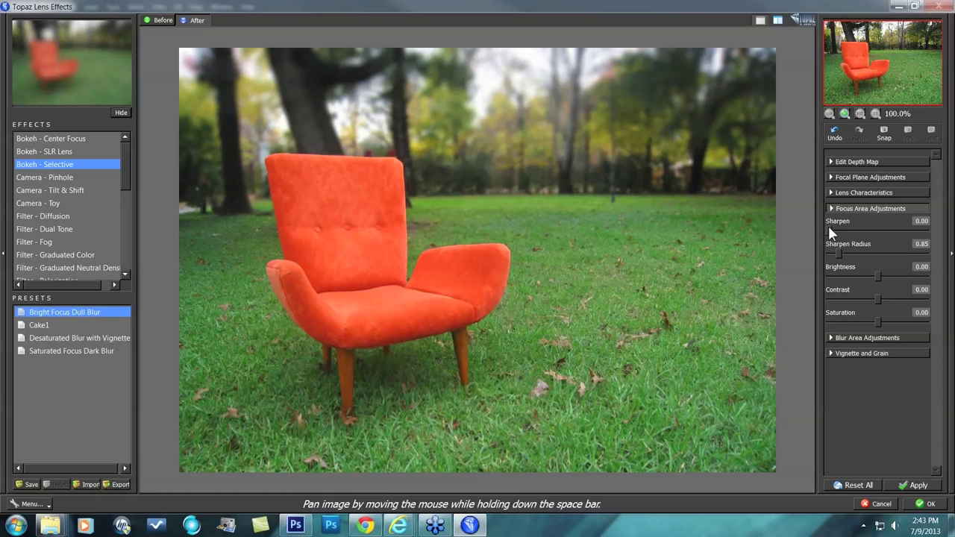
pyautogui.click(845, 113)
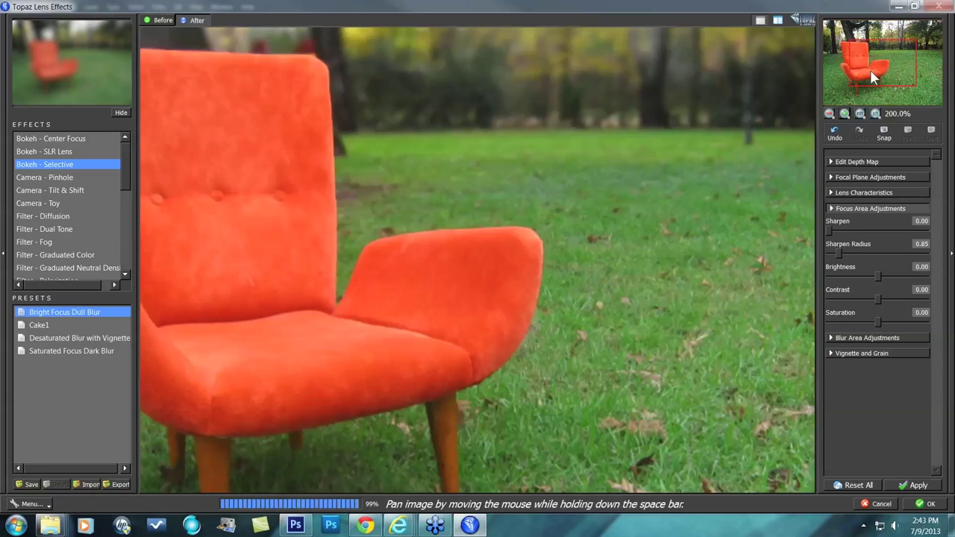
pyautogui.click(870, 70)
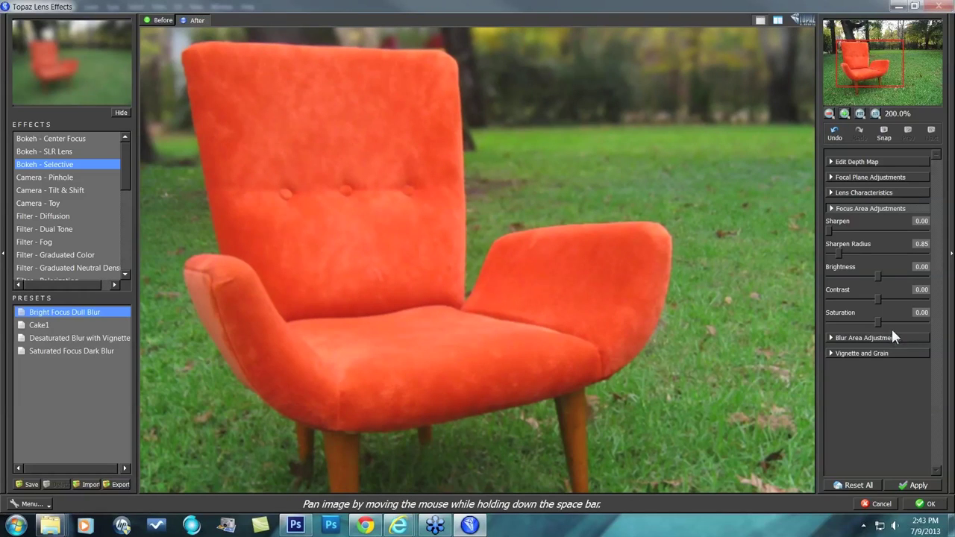
pyautogui.moveTo(829, 231); pyautogui.dragTo(842, 232)
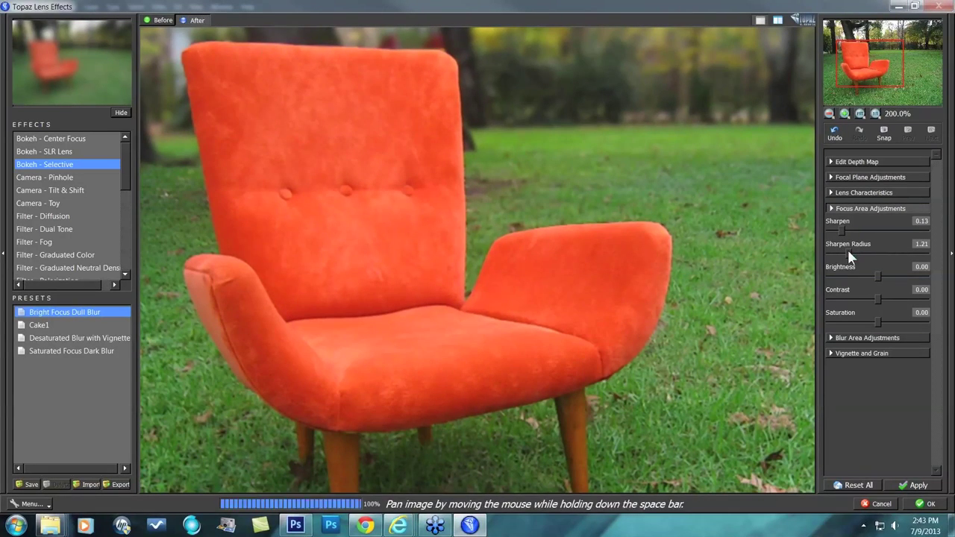
pyautogui.click(848, 254)
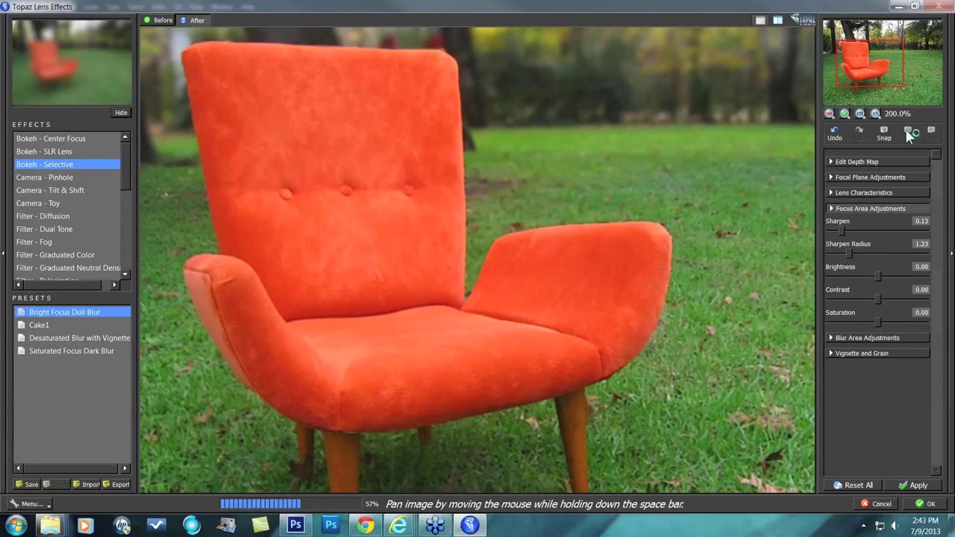
pyautogui.click(830, 113)
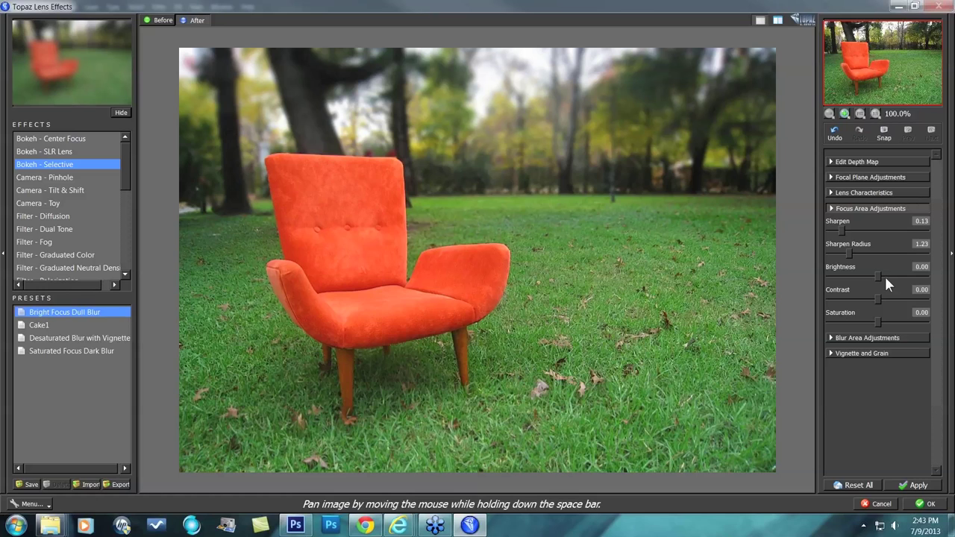
# - Set the focus area's brightness to 0.05, contrast to 0.08 and saturation to 0.11
pyautogui.moveTo(874, 278); pyautogui.dragTo(880, 276)
pyautogui.moveTo(880, 297); pyautogui.dragTo(882, 299)
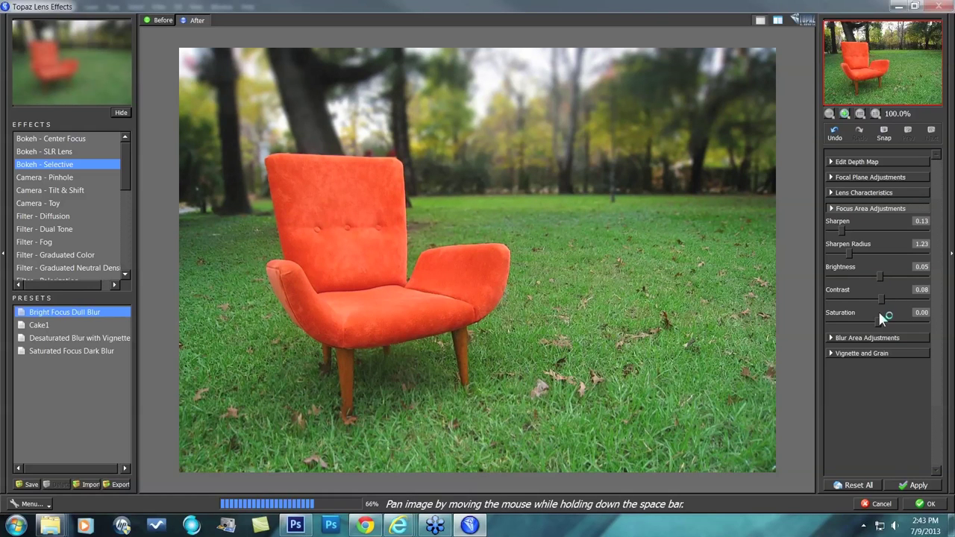
pyautogui.moveTo(880, 321); pyautogui.dragTo(882, 321)
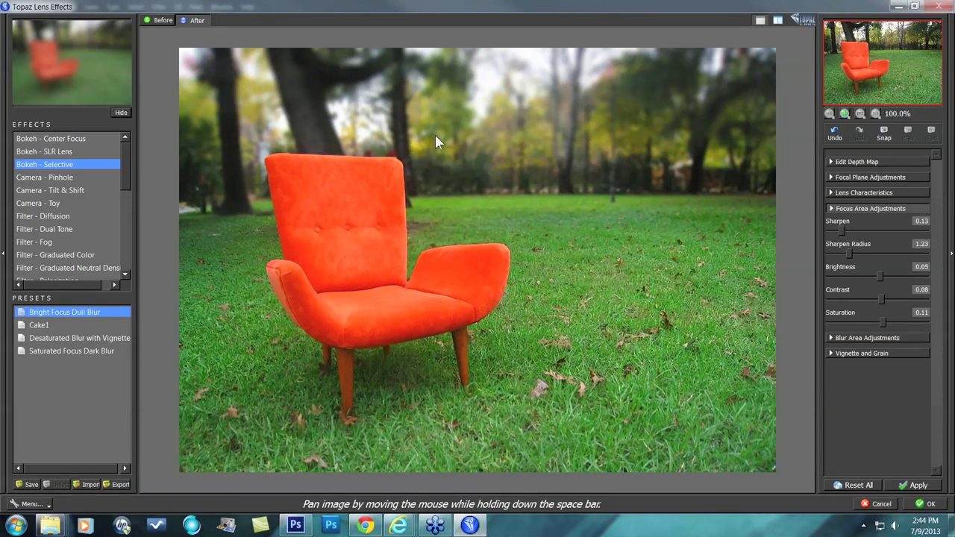
# - Set the blur area's brightness to -0.18, contrast to -0.06 and saturation to -0.18
pyautogui.click(830, 339)
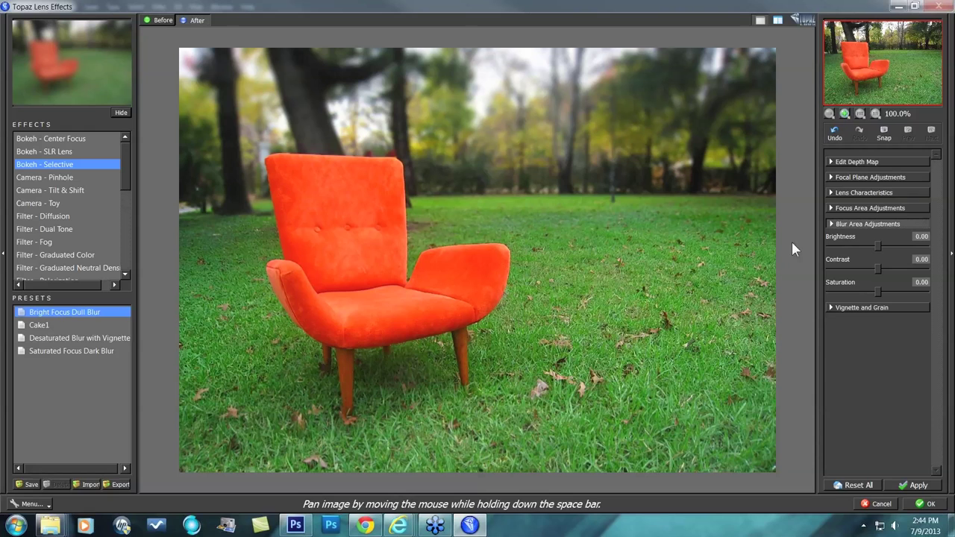
pyautogui.moveTo(876, 245); pyautogui.dragTo(875, 267)
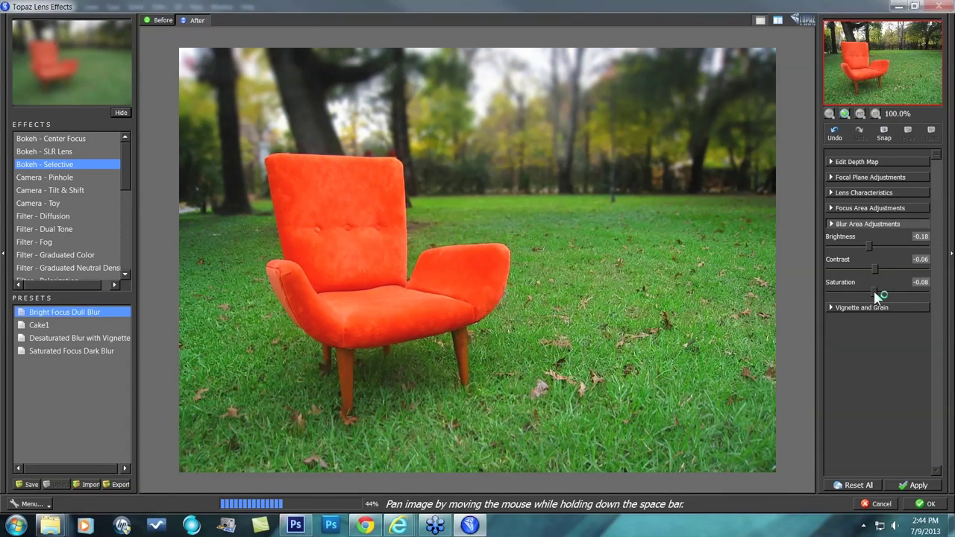
pyautogui.moveTo(874, 292); pyautogui.dragTo(870, 292)
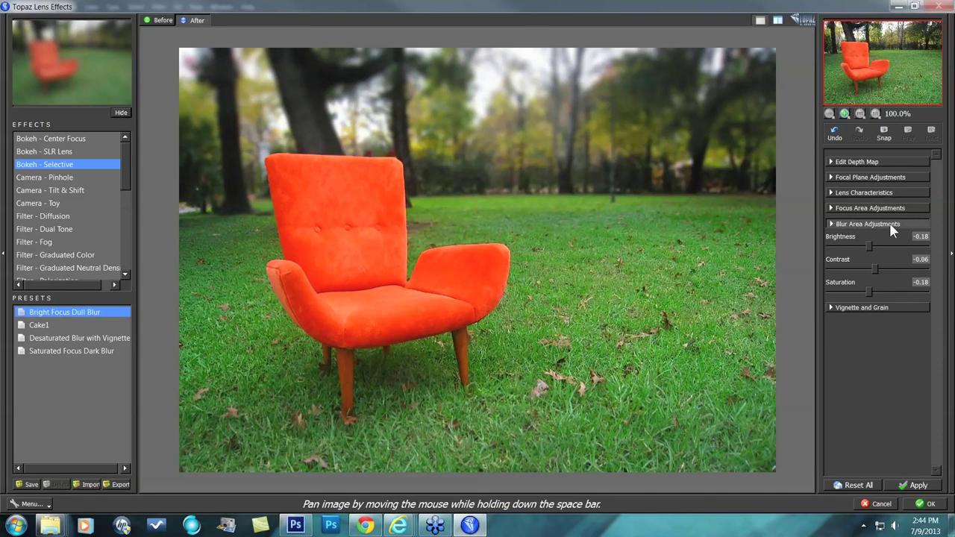
pyautogui.click(874, 263)
# - Add a vignette with strength 0.20, size 0.93 and transition 0.10, and accept the lens effects for the chair photo
pyautogui.click(851, 306)
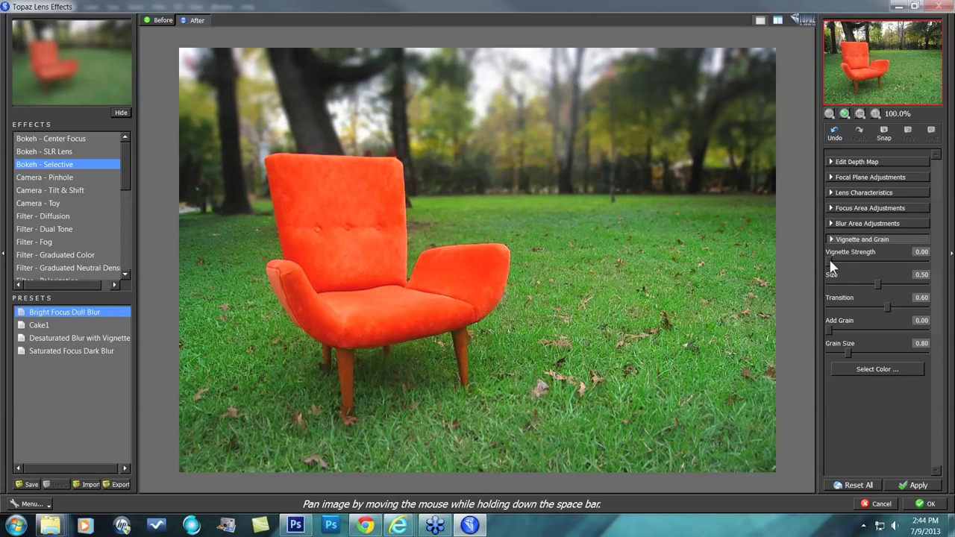
pyautogui.moveTo(831, 261); pyautogui.dragTo(841, 261)
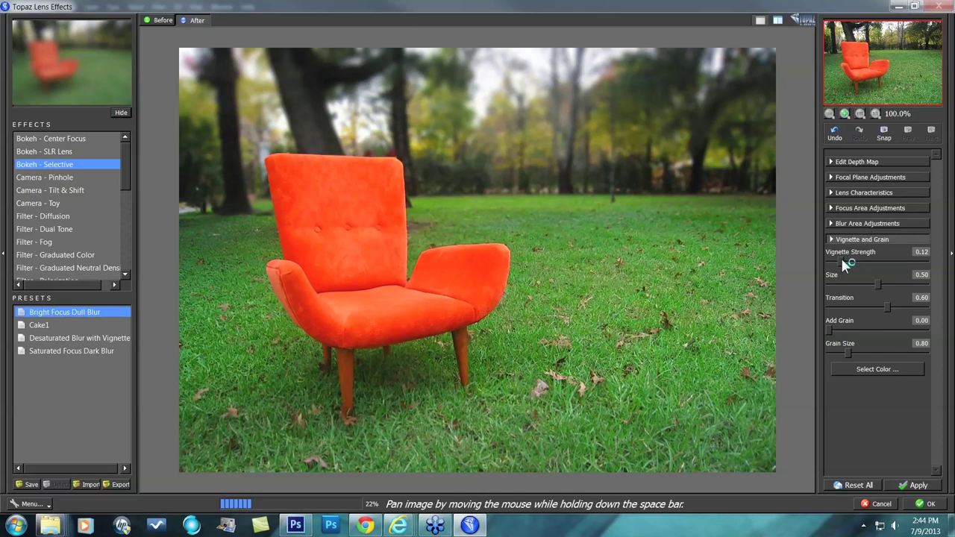
pyautogui.moveTo(841, 260); pyautogui.dragTo(848, 260)
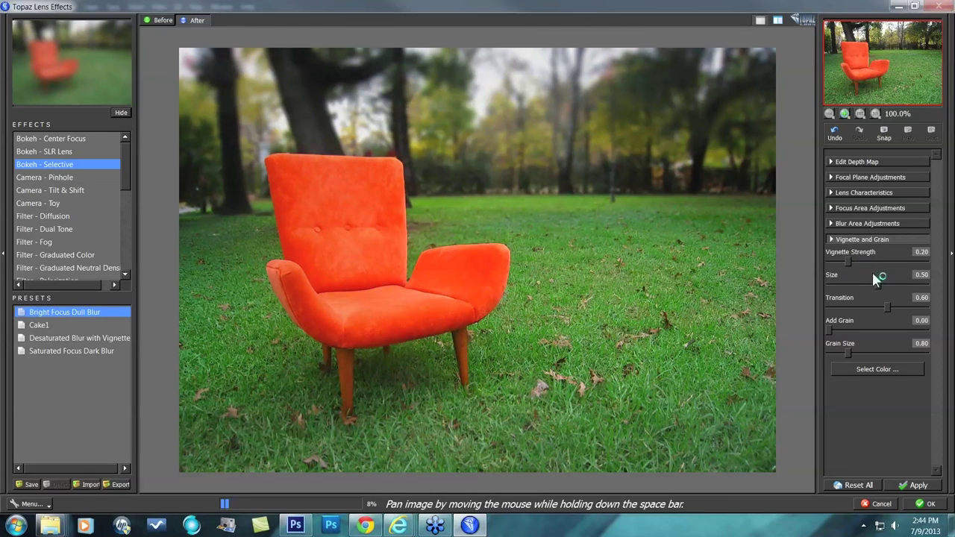
pyautogui.moveTo(836, 303); pyautogui.dragTo(826, 302)
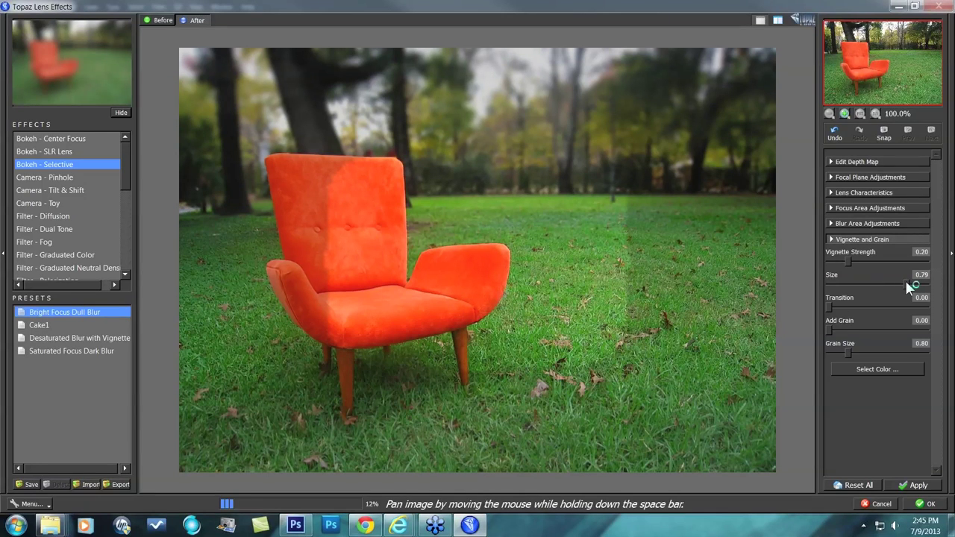
pyautogui.moveTo(907, 284); pyautogui.dragTo(919, 284)
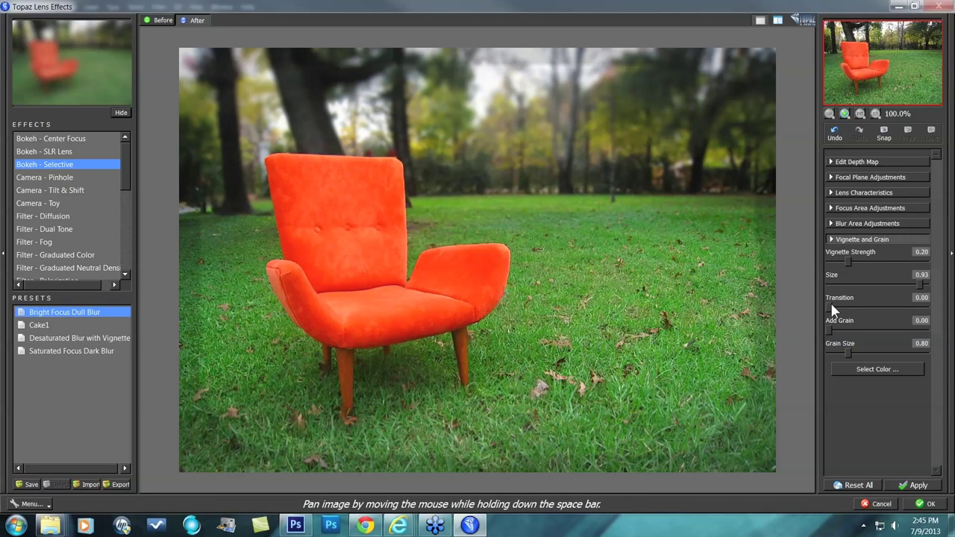
pyautogui.click(837, 307)
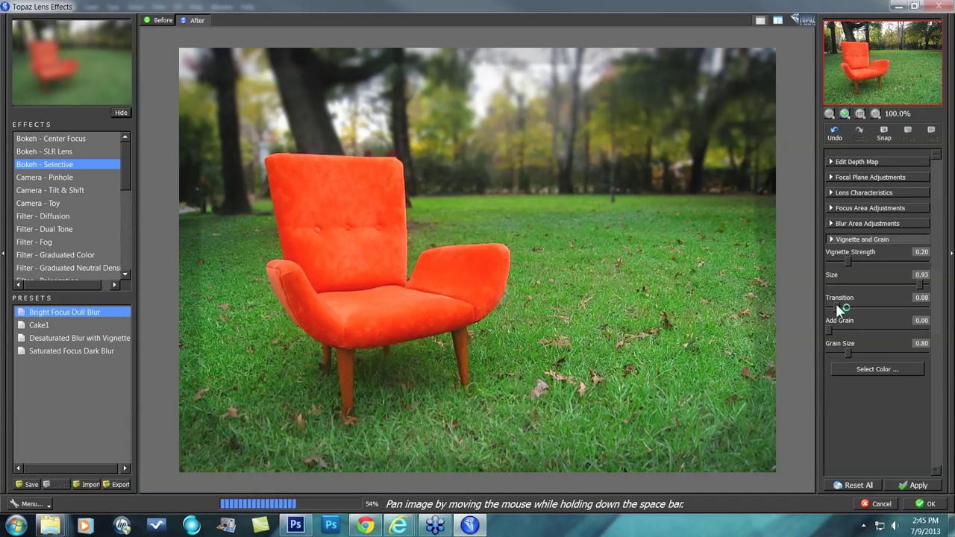
pyautogui.moveTo(836, 302); pyautogui.dragTo(837, 303)
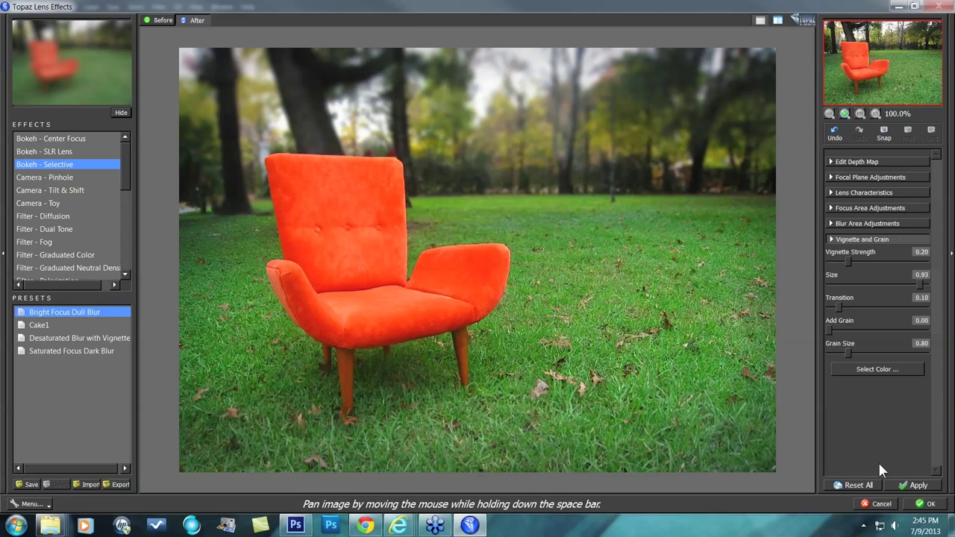
pyautogui.click(928, 503)
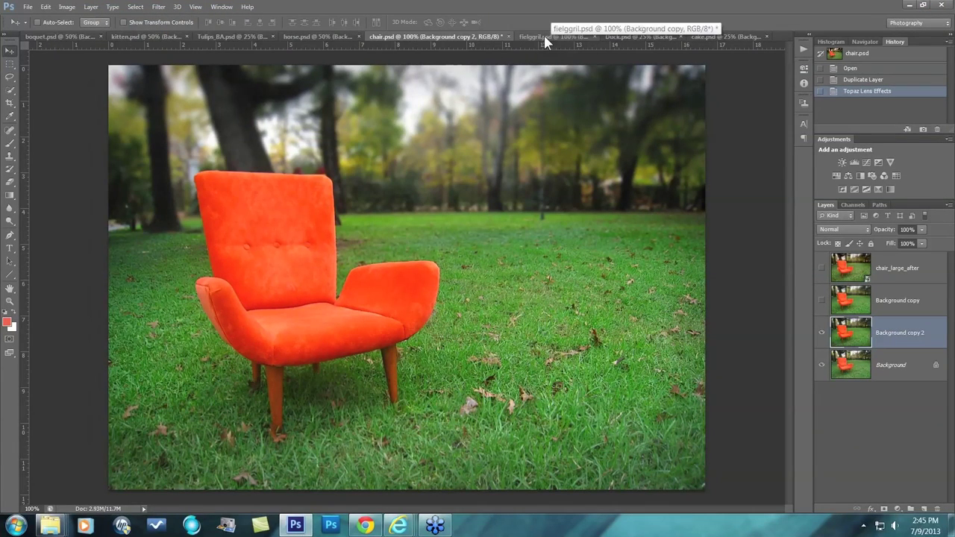
# - Compare the field girl photo with and without its Background copy layer, and view the duck photo
pyautogui.click(545, 37)
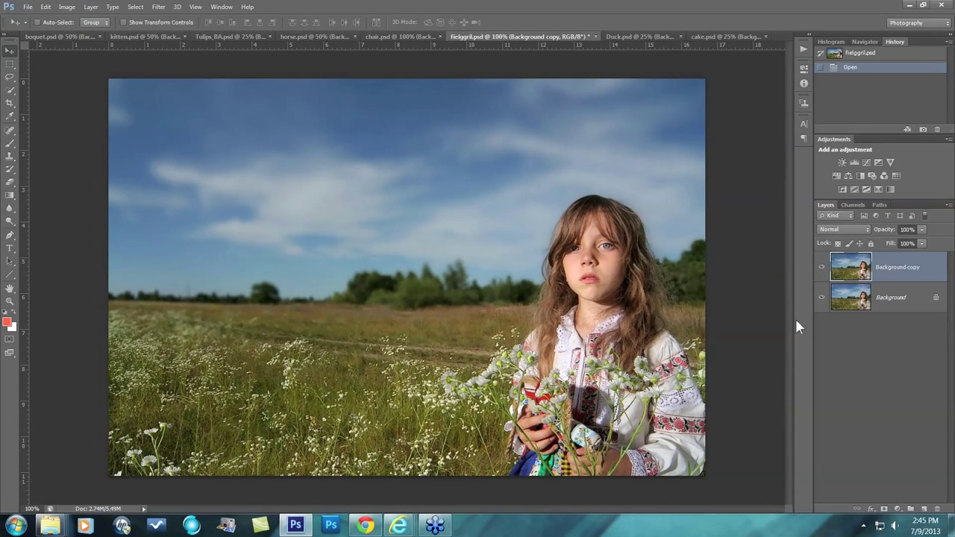
pyautogui.click(822, 267)
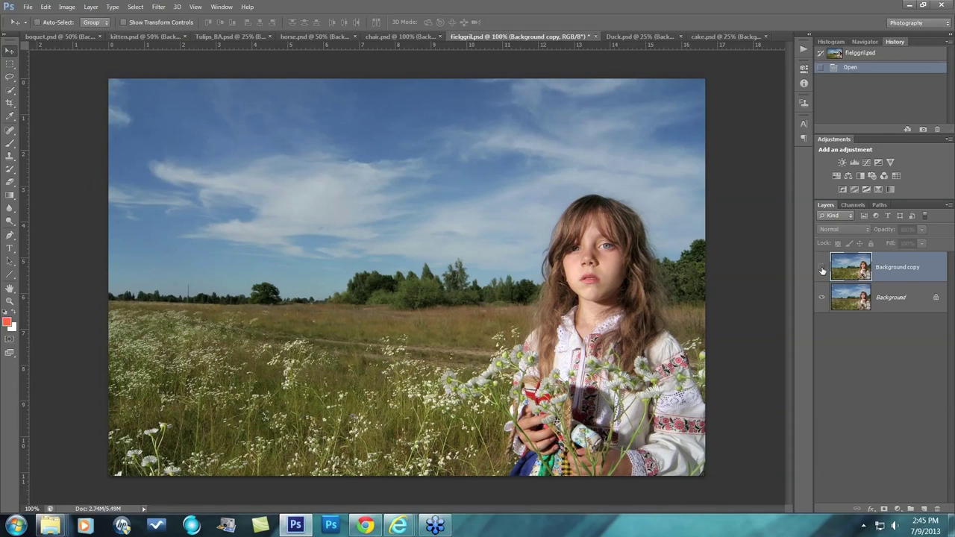
pyautogui.click(822, 267)
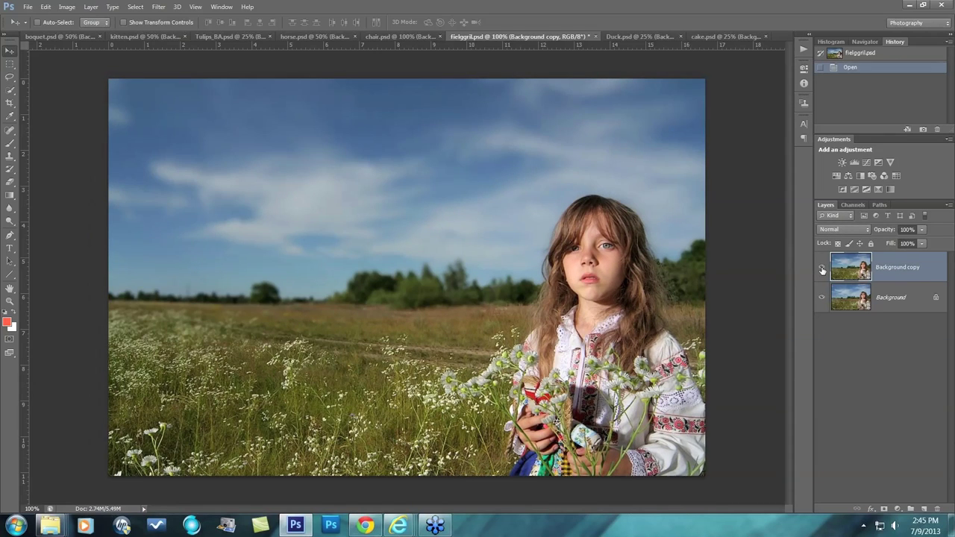
pyautogui.click(635, 36)
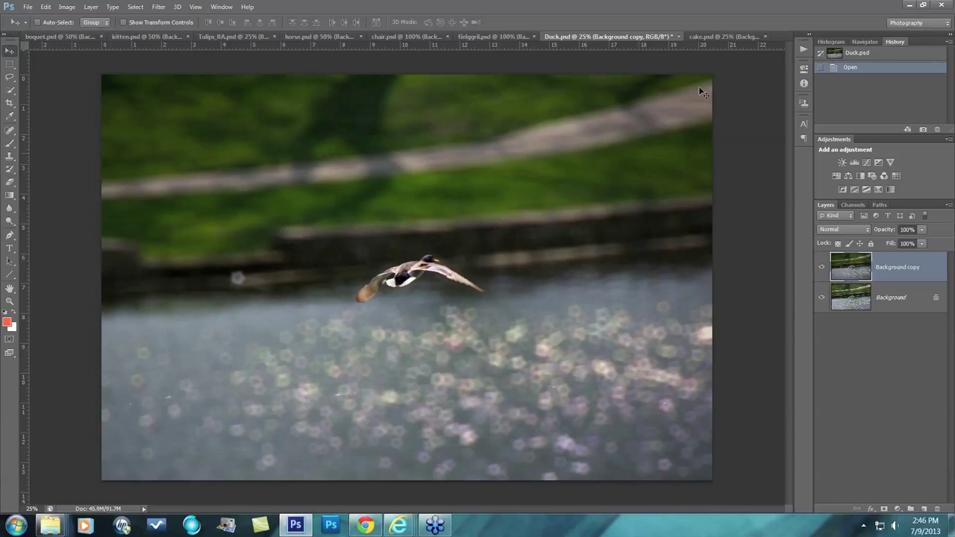
# - Switch to the cake photo, hide its Background copy 2 layer and select the Background layer
pyautogui.click(709, 44)
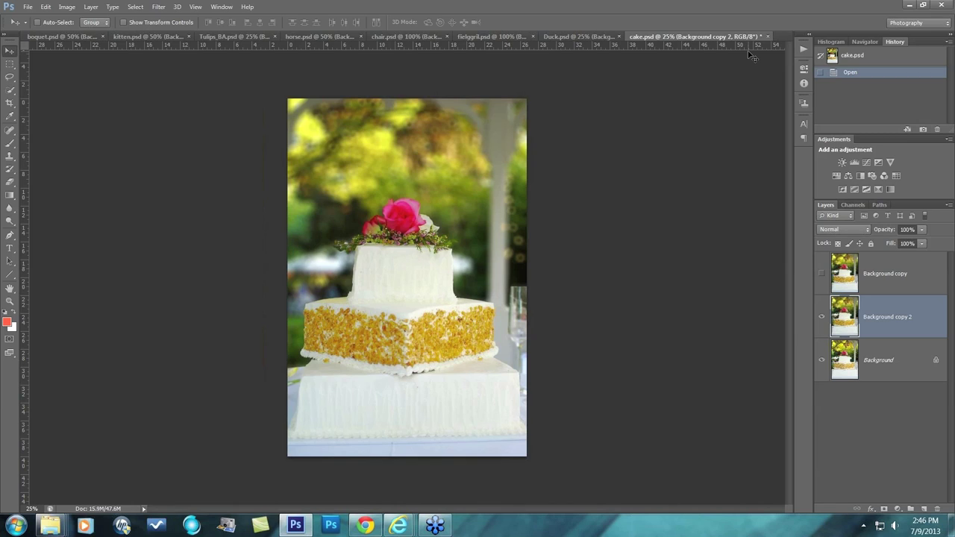
pyautogui.click(821, 319)
pyautogui.click(891, 365)
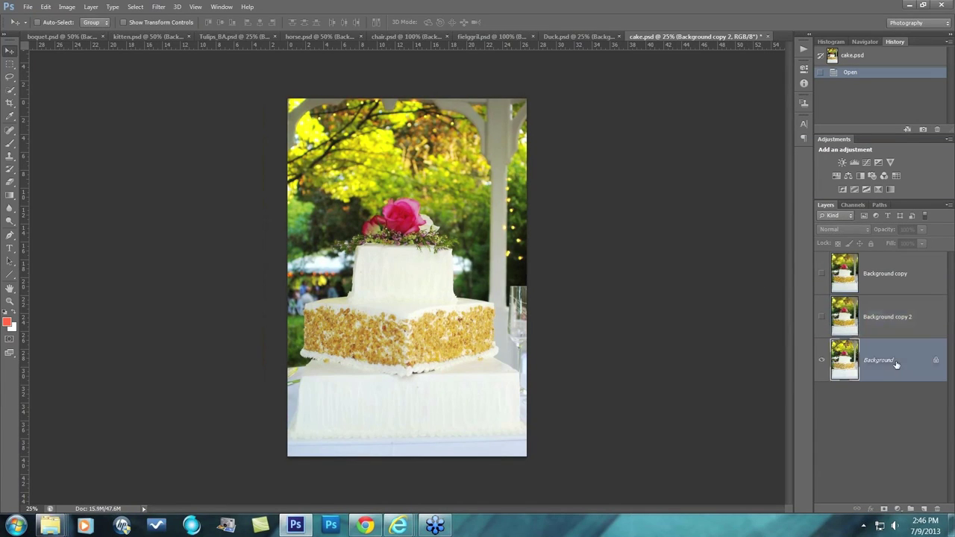
pyautogui.click(158, 6)
pyautogui.moveTo(290, 296)
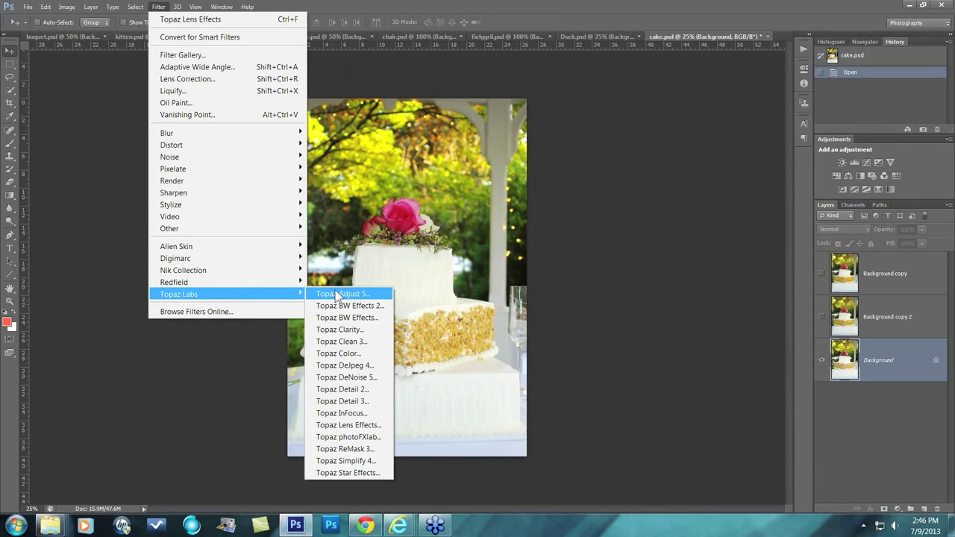
pyautogui.click(348, 425)
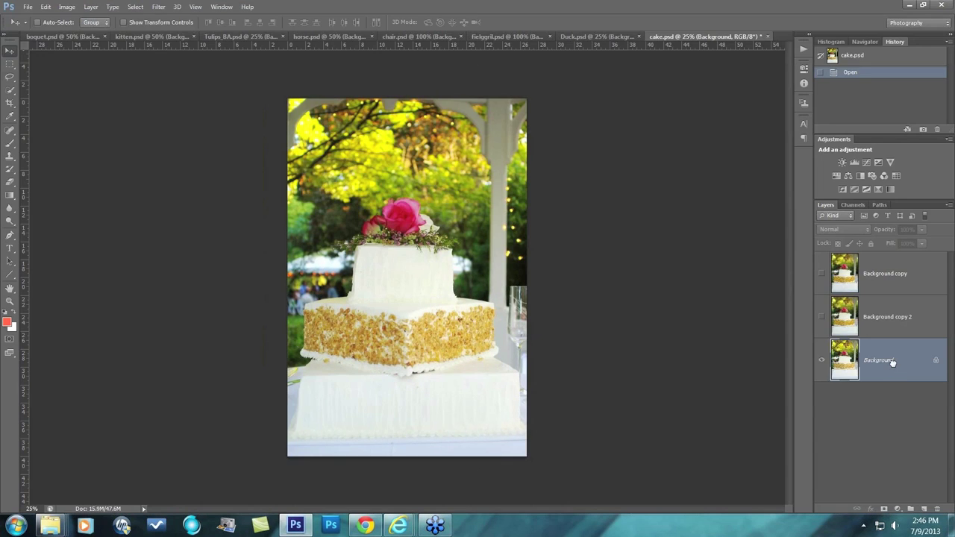
# - Duplicate the cake photo's Background layer and open Topaz Lens Effects on the copy
pyautogui.hotkey('ctrl', 'j')
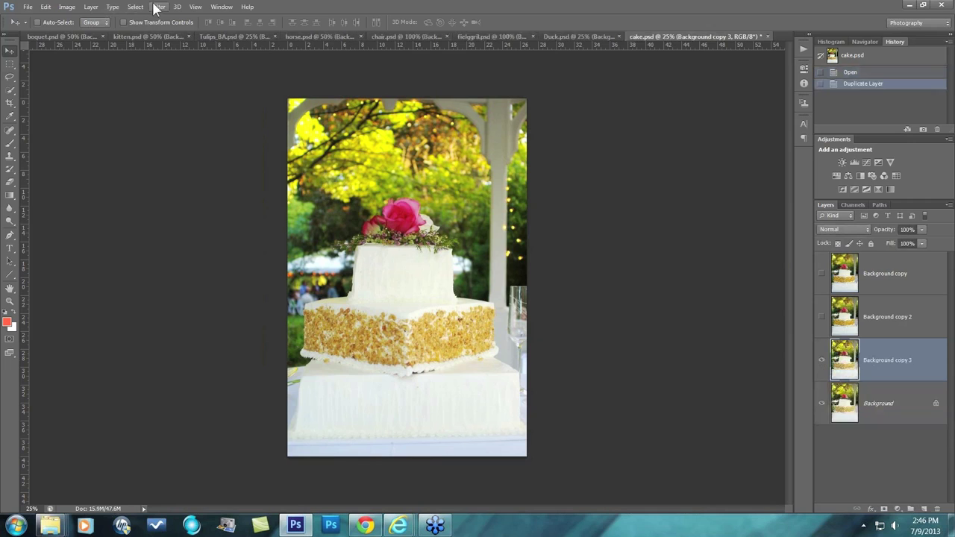
pyautogui.click(158, 7)
pyautogui.moveTo(200, 297)
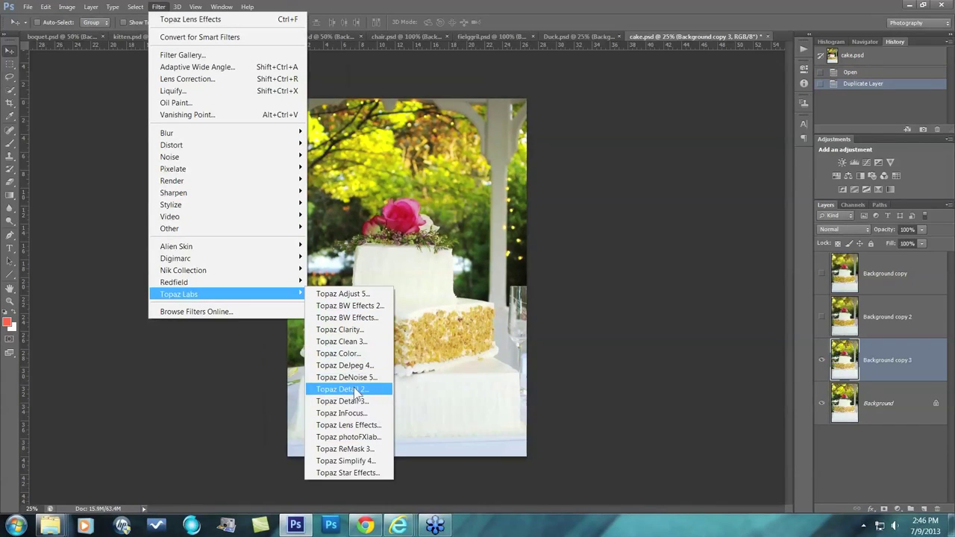
pyautogui.click(359, 424)
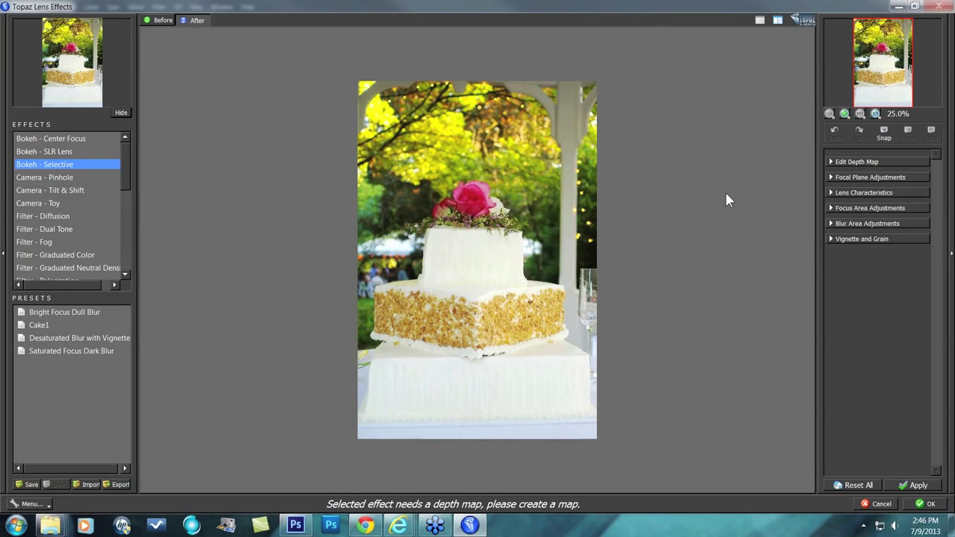
# - Load the cake1 mask from the Desktop as the depth map and display it in the depth map settings
pyautogui.click(28, 504)
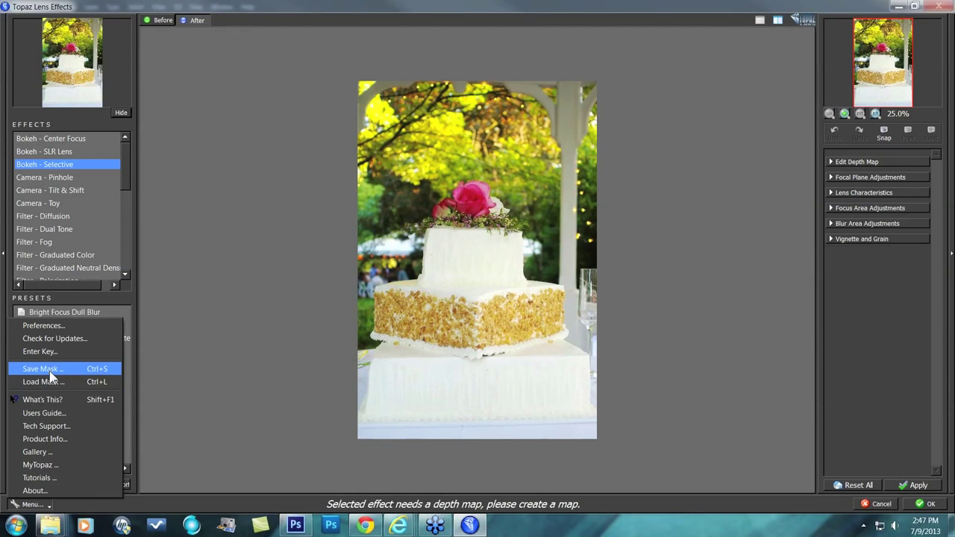
pyautogui.click(50, 383)
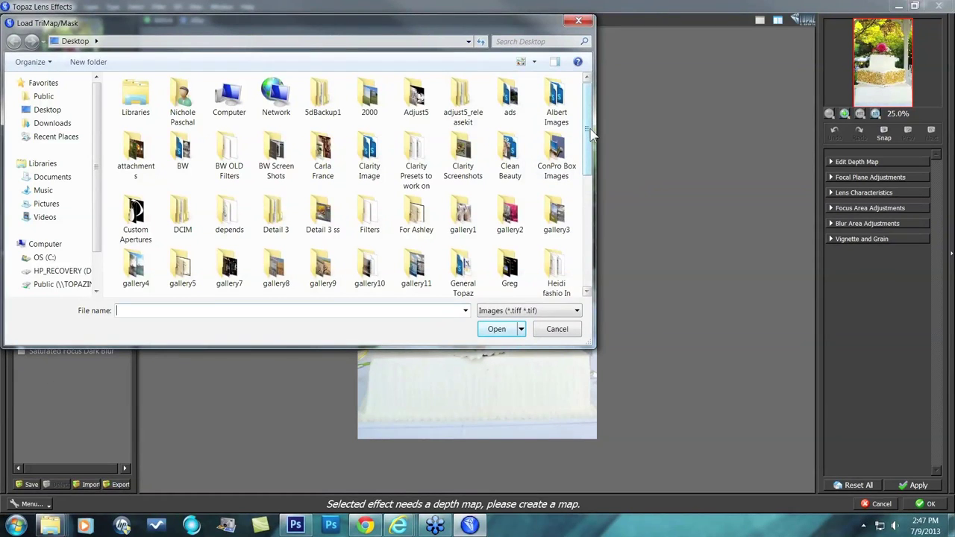
pyautogui.scroll(-8, 554, 233)
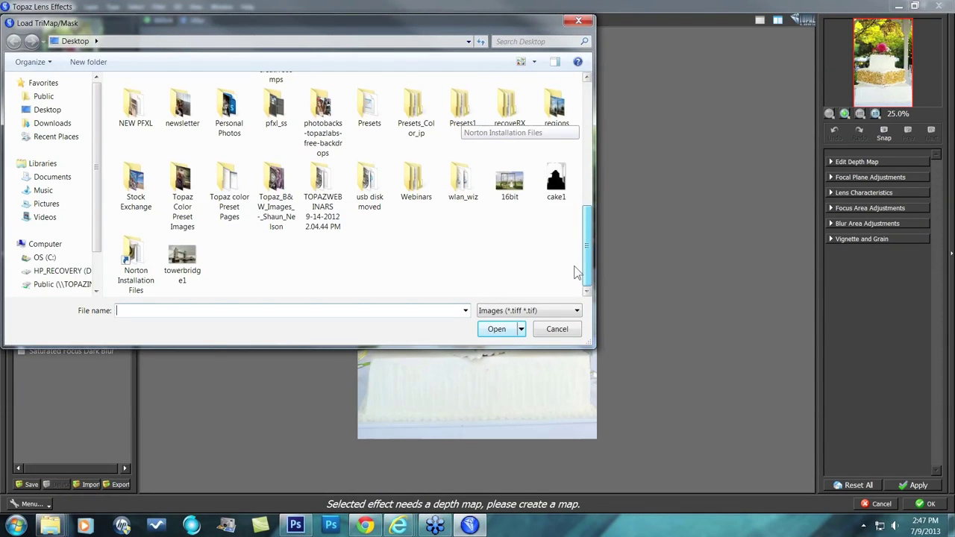
pyautogui.click(556, 183)
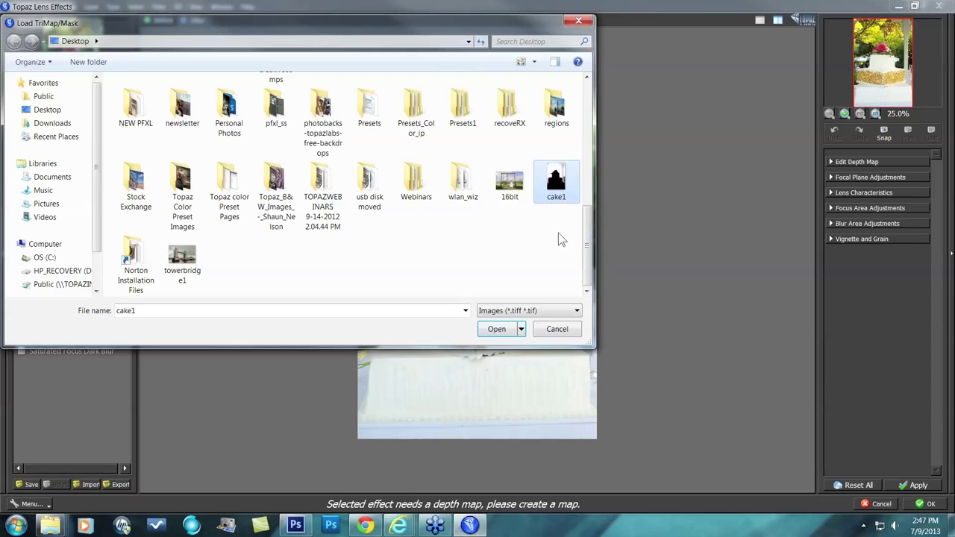
pyautogui.click(498, 329)
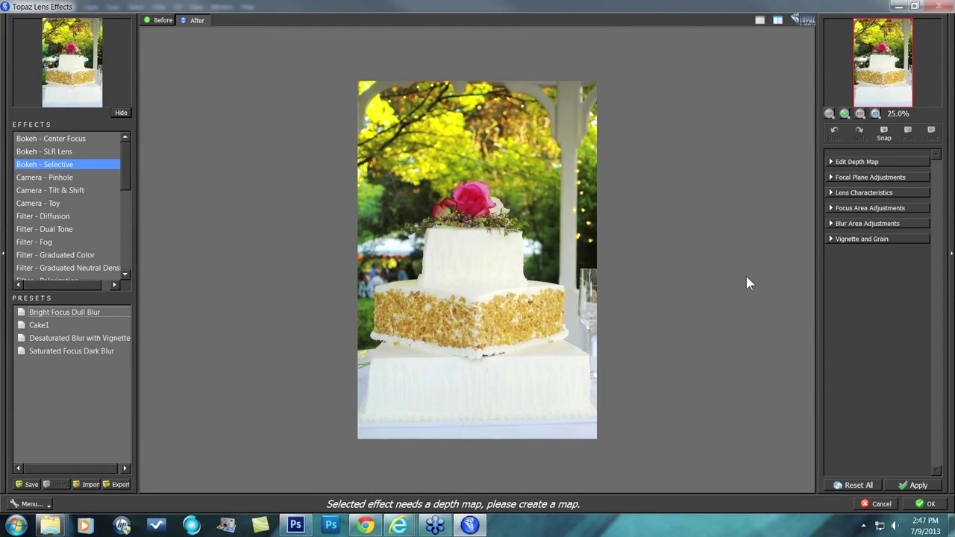
pyautogui.click(832, 162)
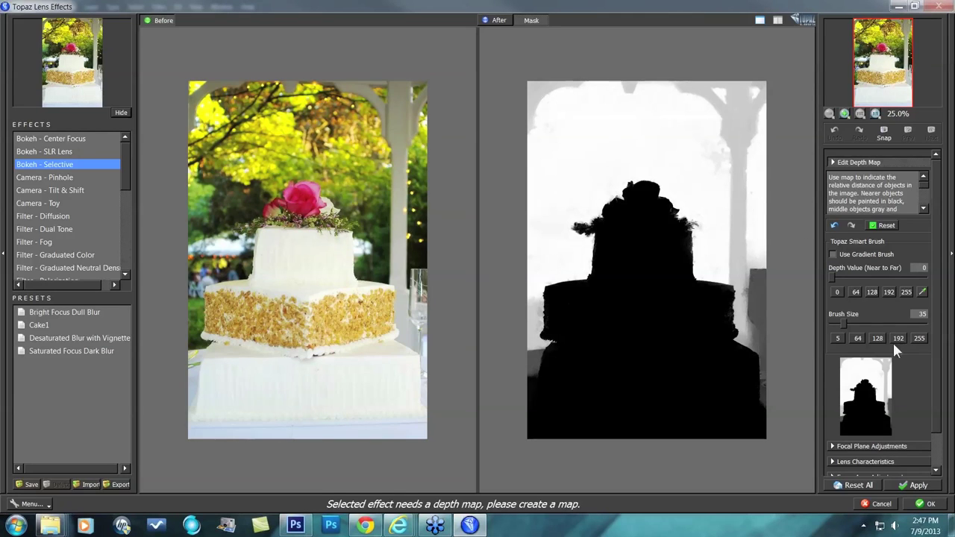
pyautogui.scroll(-1, 834, 408)
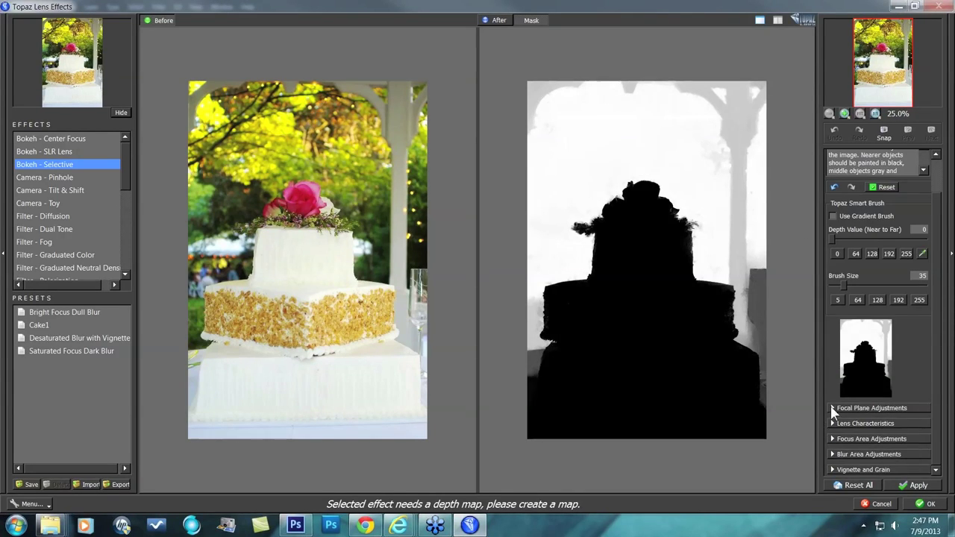
# - Show a single-image preview and pick the cake's top tier as the focal plane
pyautogui.click(833, 408)
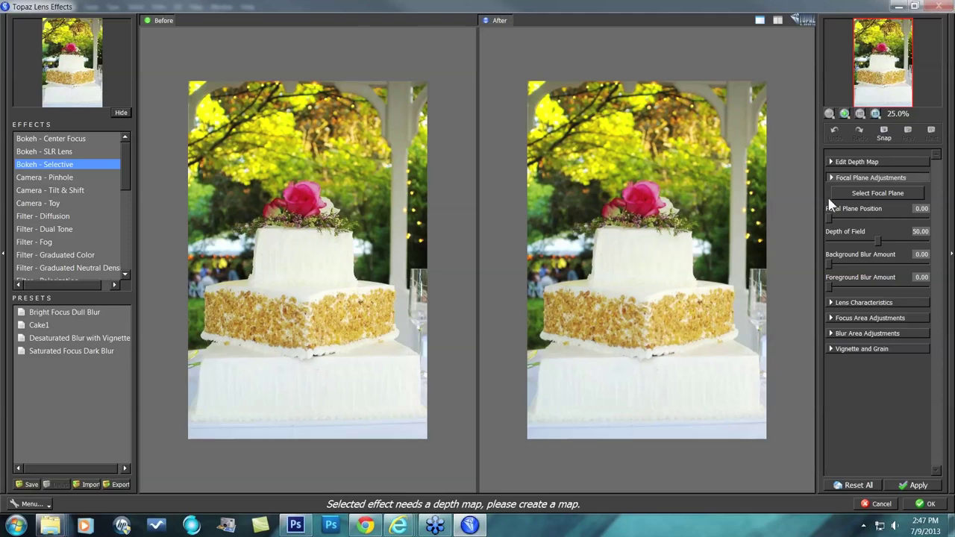
pyautogui.click(876, 192)
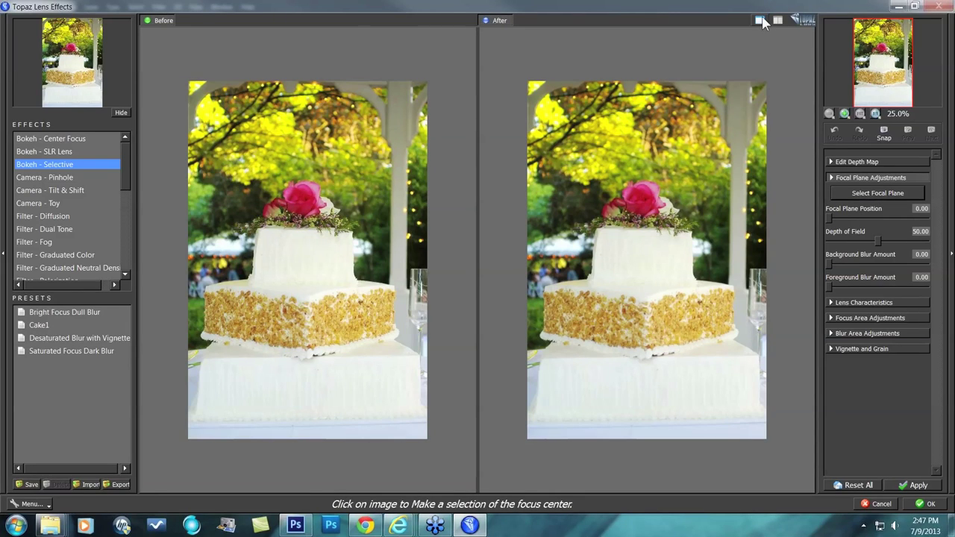
pyautogui.click(760, 21)
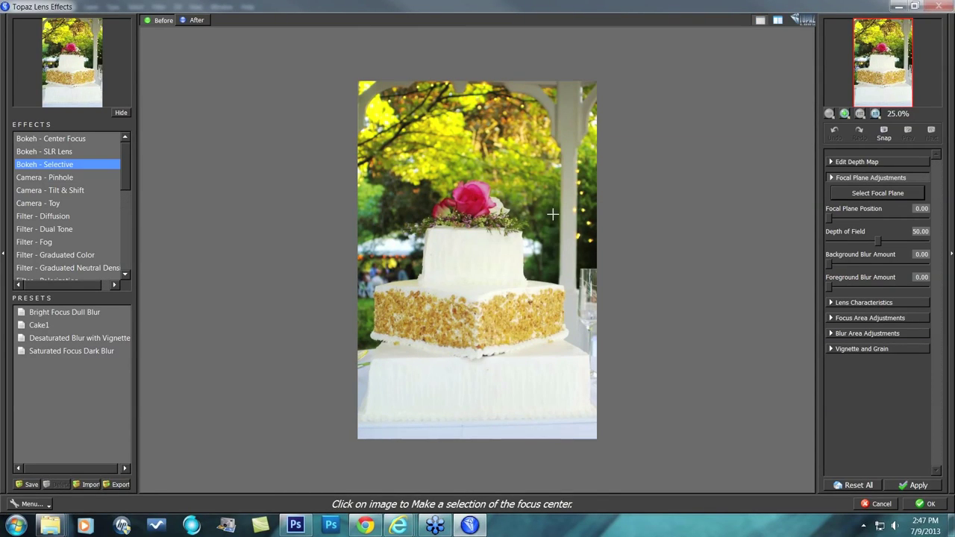
pyautogui.click(476, 263)
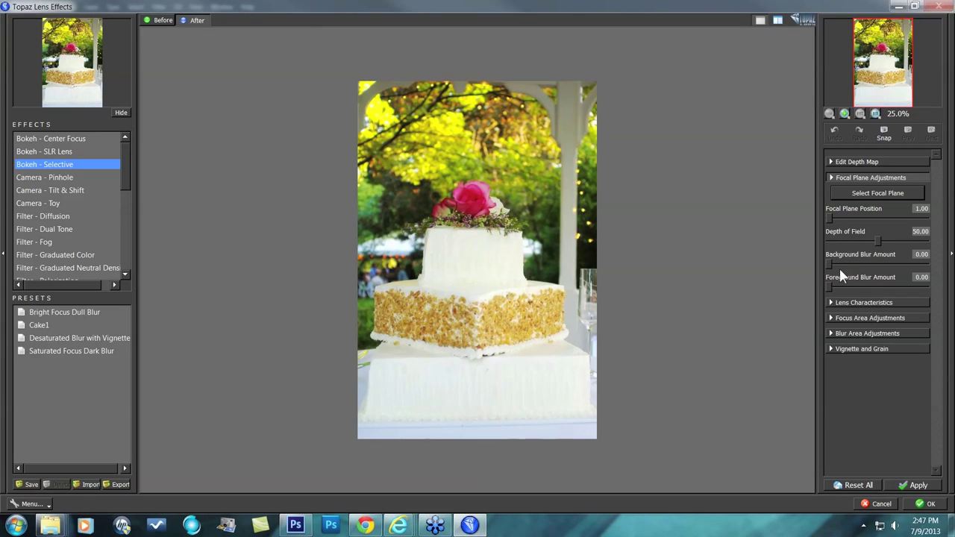
# - Set the background blur amount to 0.56 and compare the blurred background with the original at 50% zoom
pyautogui.moveTo(829, 268); pyautogui.dragTo(871, 270)
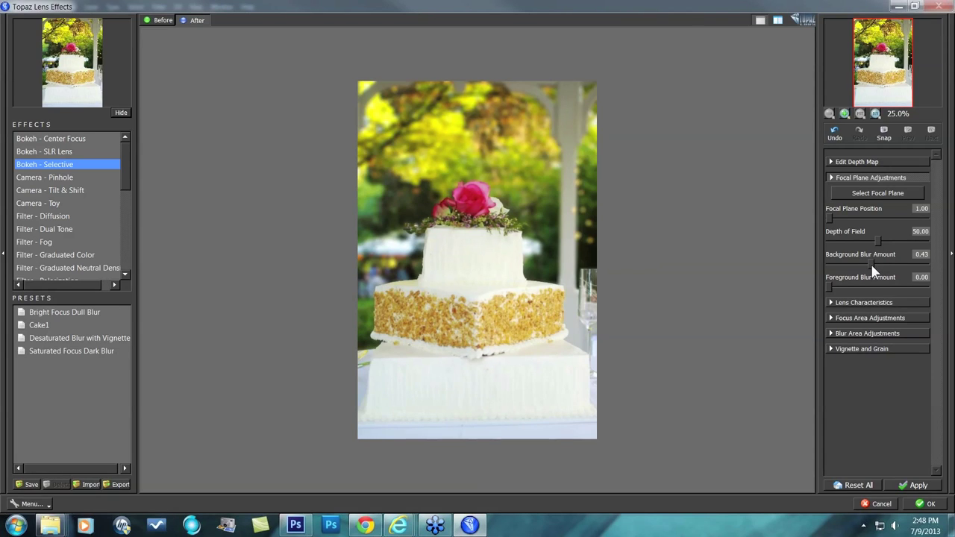
pyautogui.moveTo(870, 264); pyautogui.dragTo(883, 263)
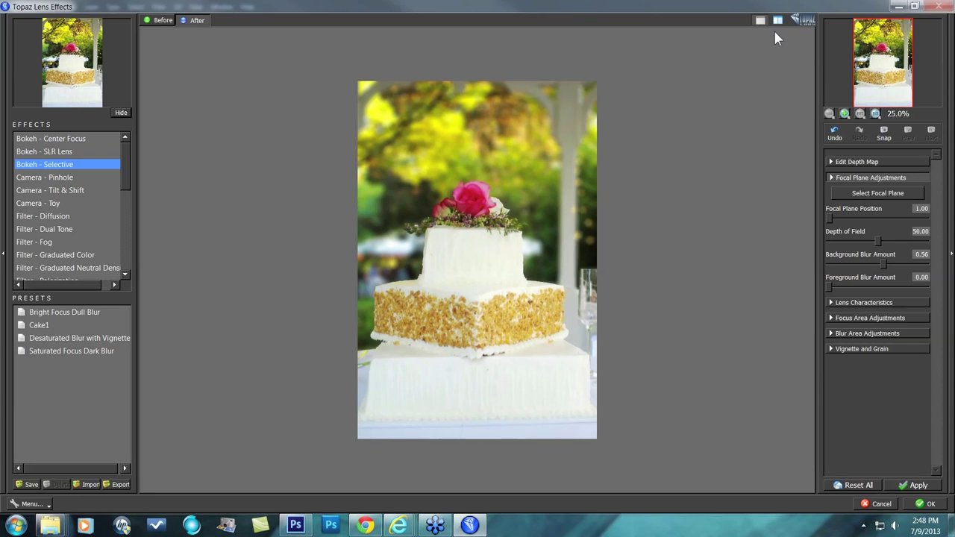
pyautogui.click(875, 114)
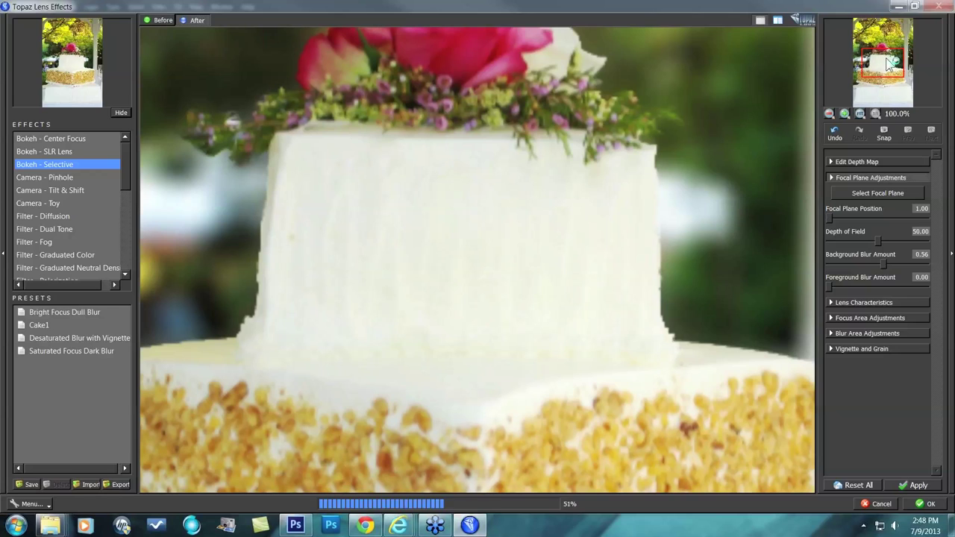
pyautogui.moveTo(888, 63); pyautogui.dragTo(936, 54)
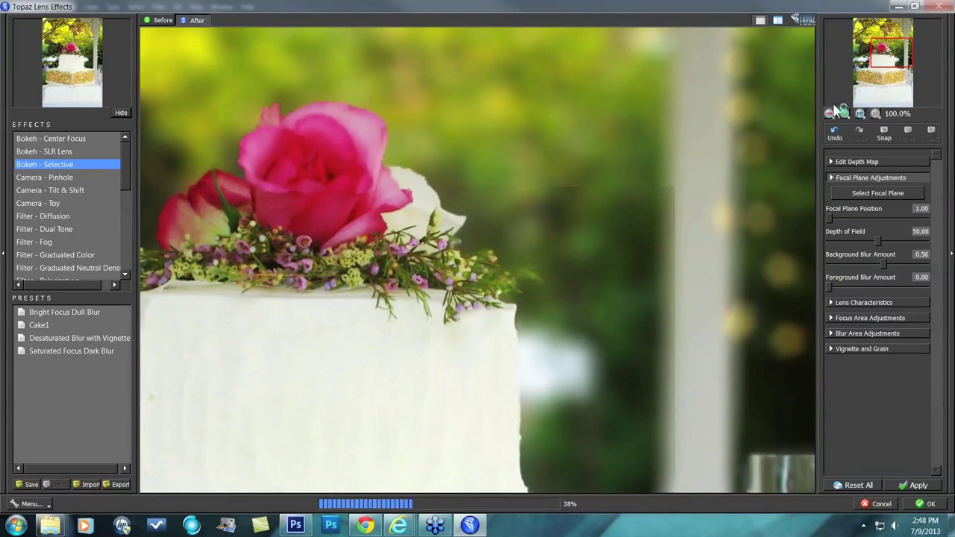
pyautogui.click(829, 113)
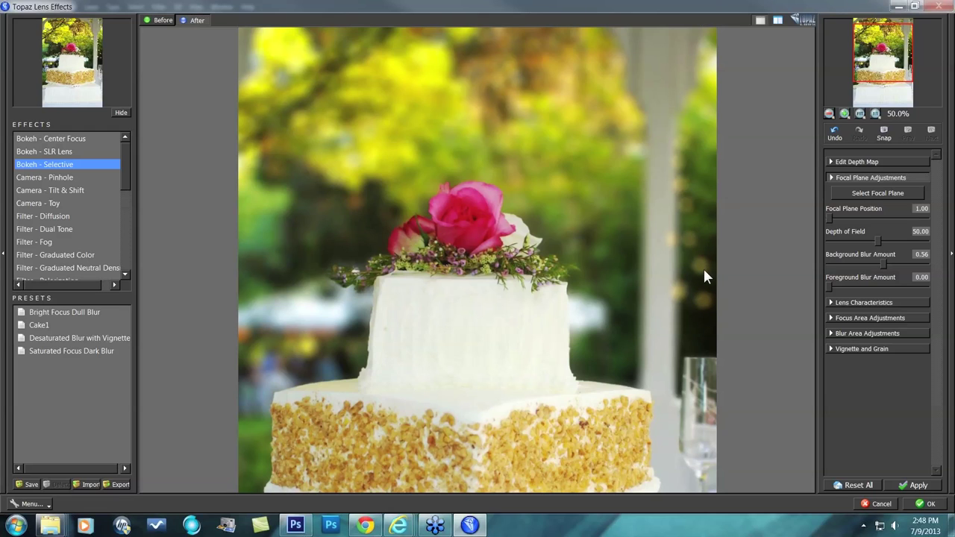
pyautogui.press('space')
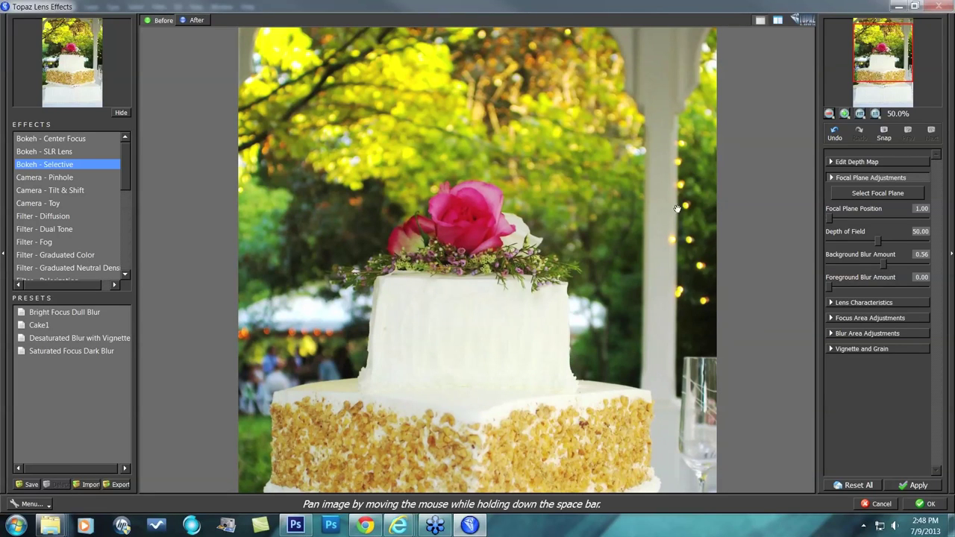
pyautogui.press('space')
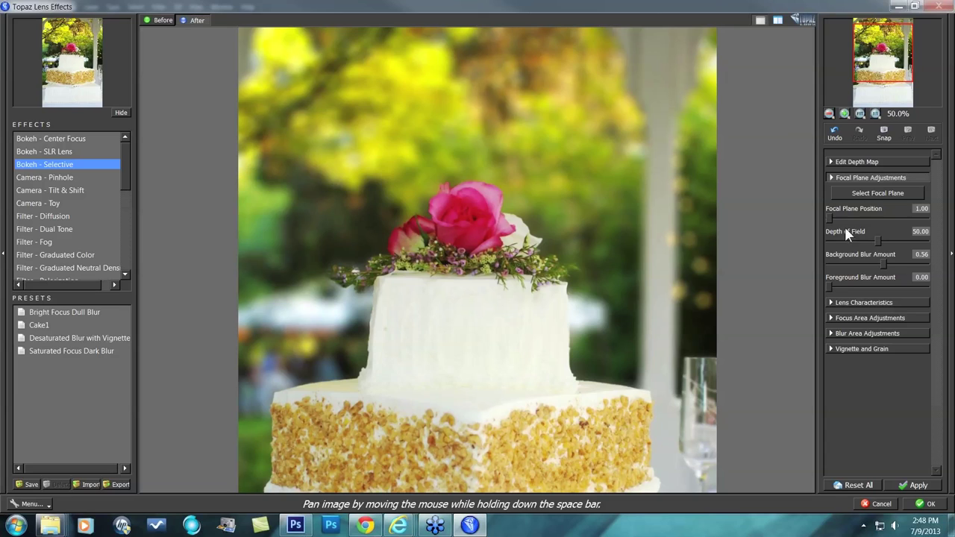
# - Try the 7-blade and circle aperture shapes in the lens characteristics and return to 5-blade
pyautogui.click(836, 303)
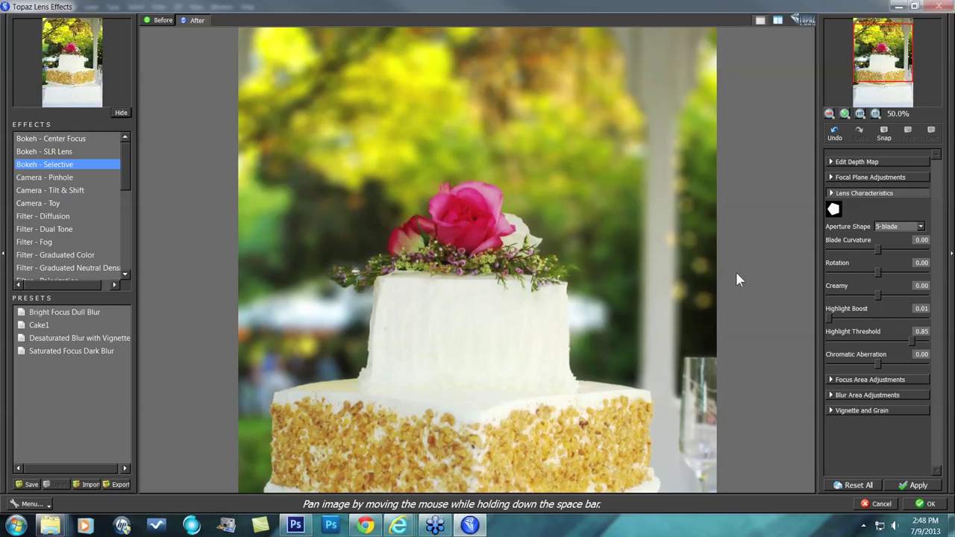
pyautogui.click(920, 227)
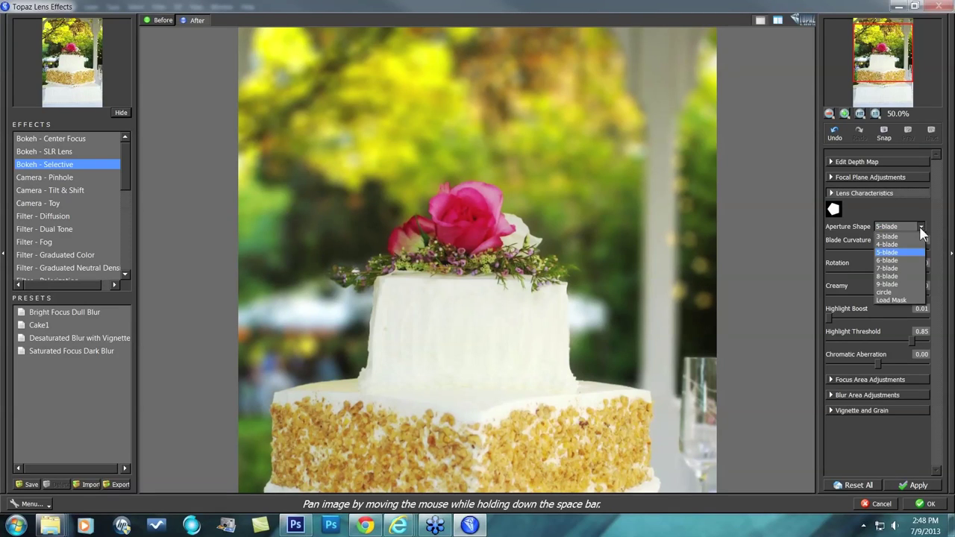
pyautogui.click(894, 269)
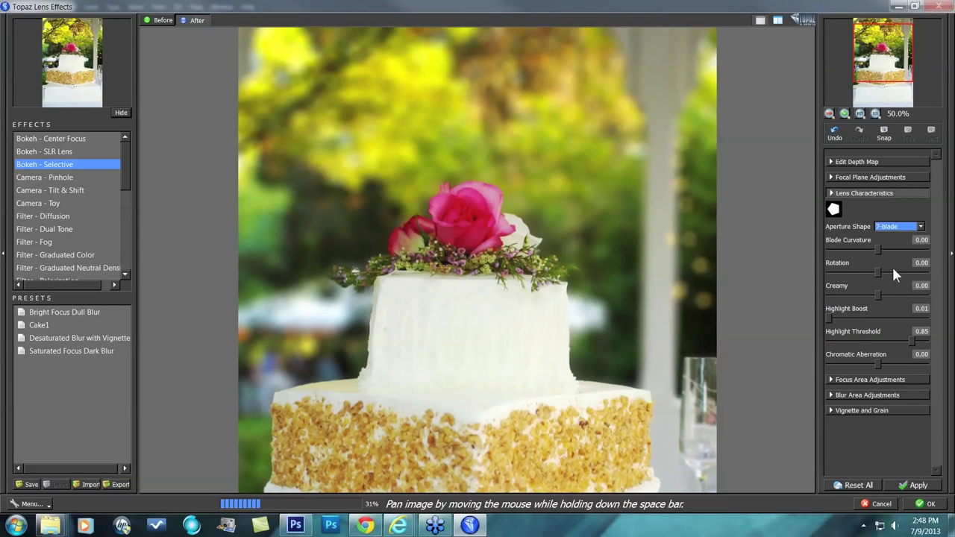
pyautogui.click(919, 227)
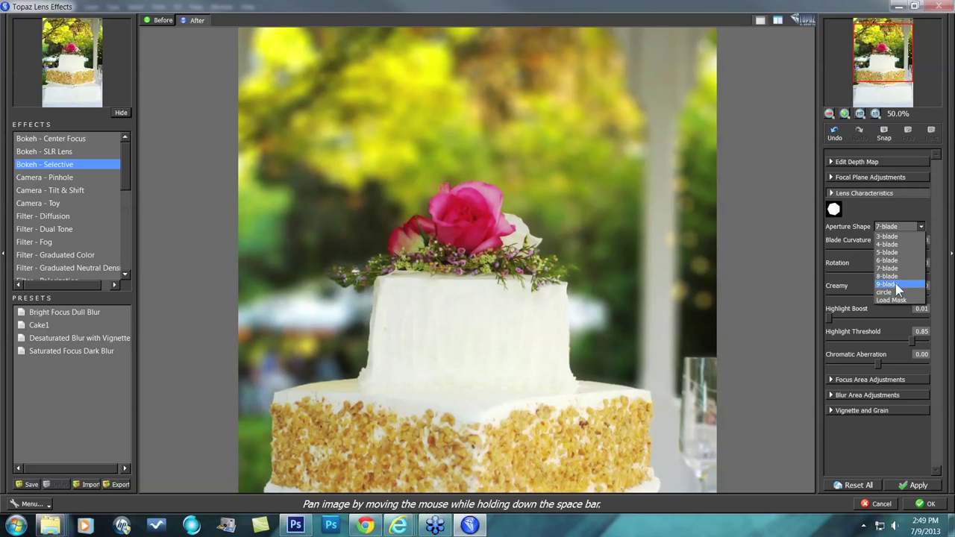
pyautogui.click(897, 293)
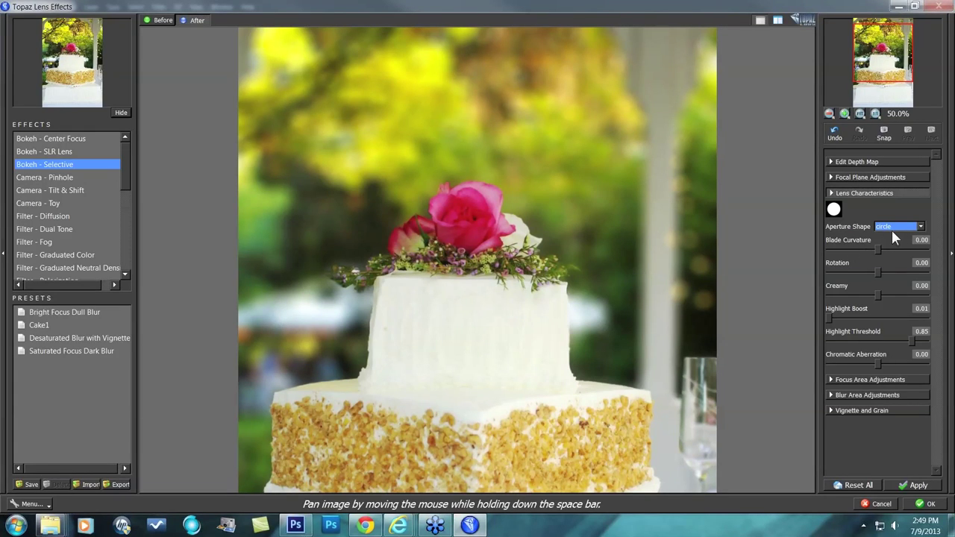
pyautogui.click(920, 227)
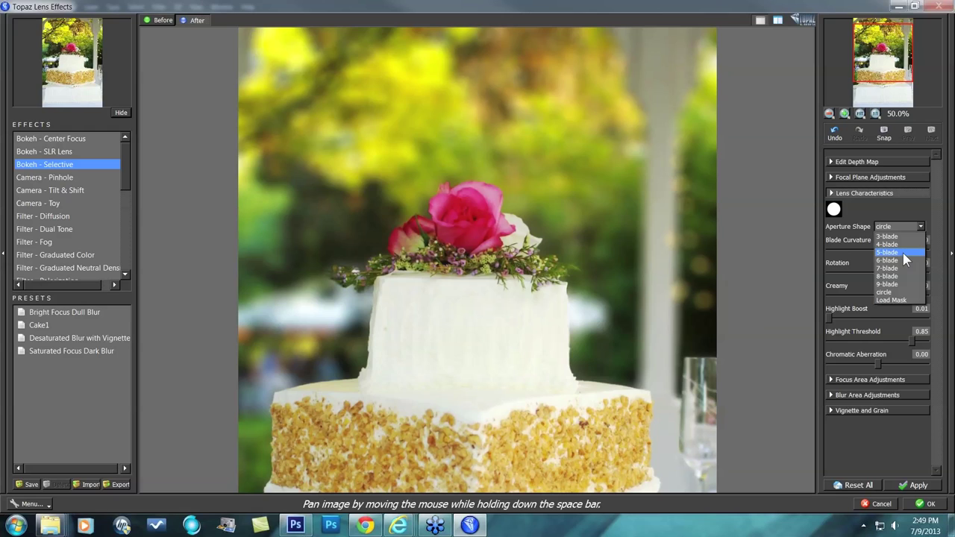
pyautogui.click(904, 253)
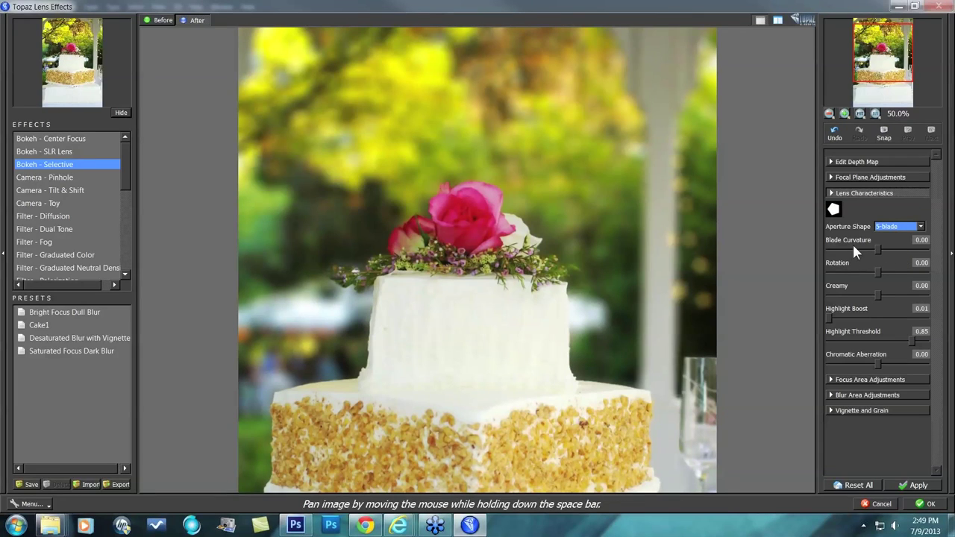
# - Try blade curvatures of -0.60 and 0.53, and settle on 0.02
pyautogui.moveTo(877, 251); pyautogui.dragTo(854, 251)
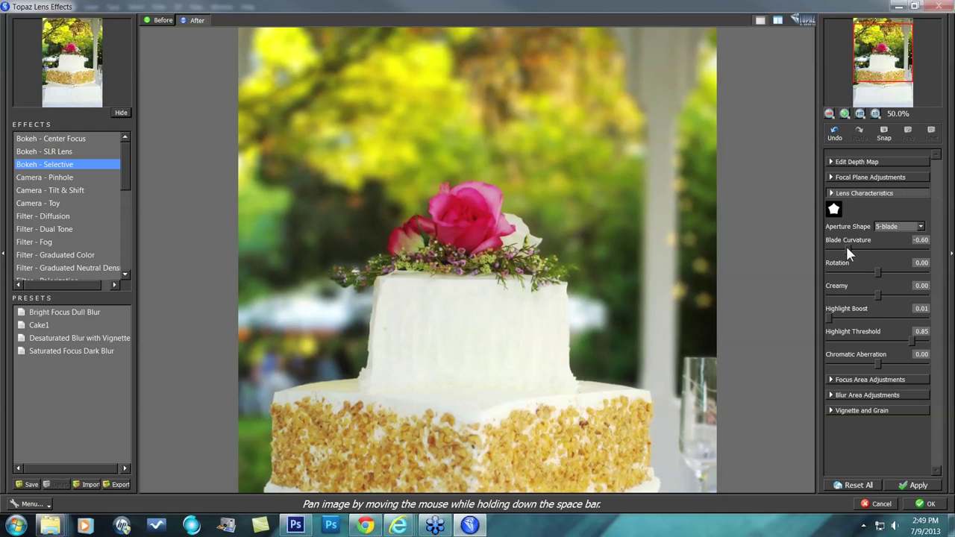
pyautogui.moveTo(847, 247); pyautogui.dragTo(896, 243)
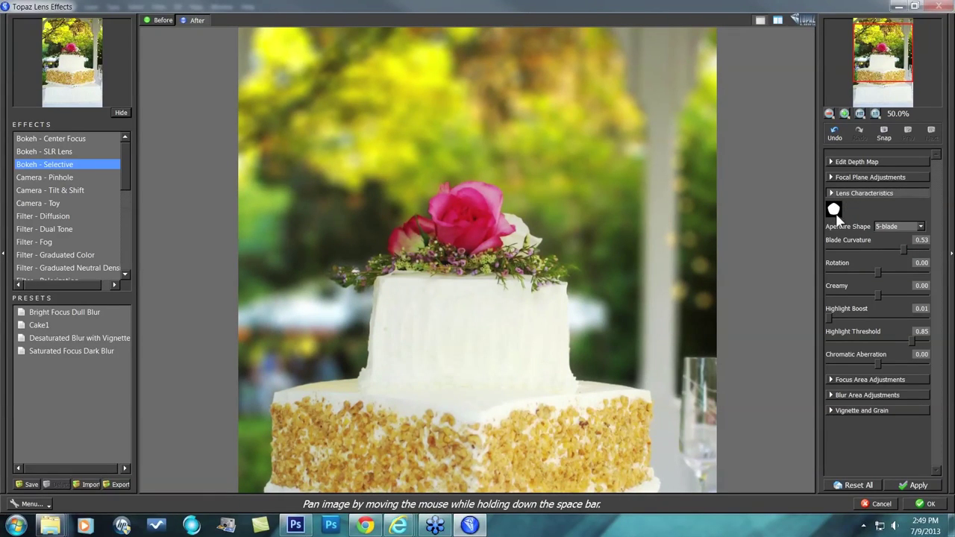
pyautogui.moveTo(902, 247); pyautogui.dragTo(877, 250)
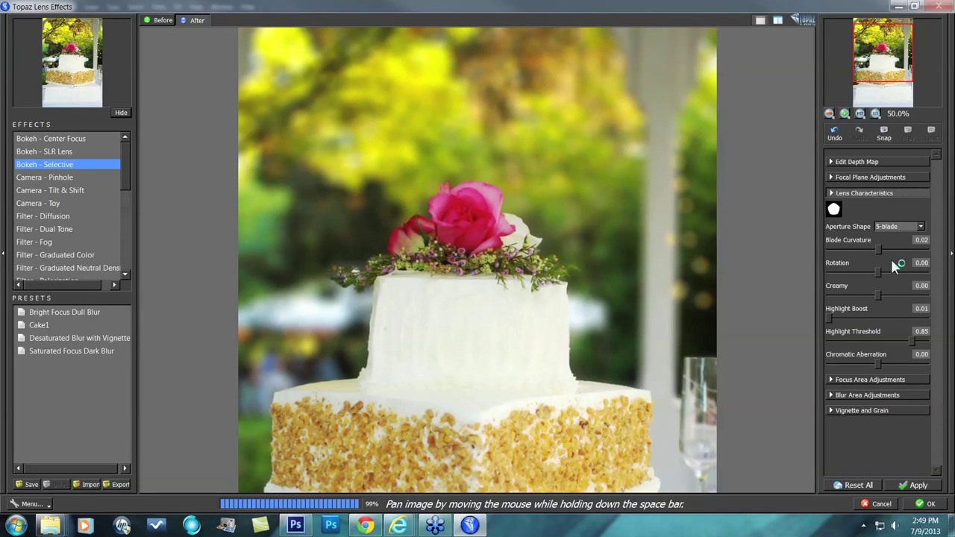
# - Try the 3-blade aperture shape, set the rotation to 110.5, and return the shape to 5-blade
pyautogui.click(919, 229)
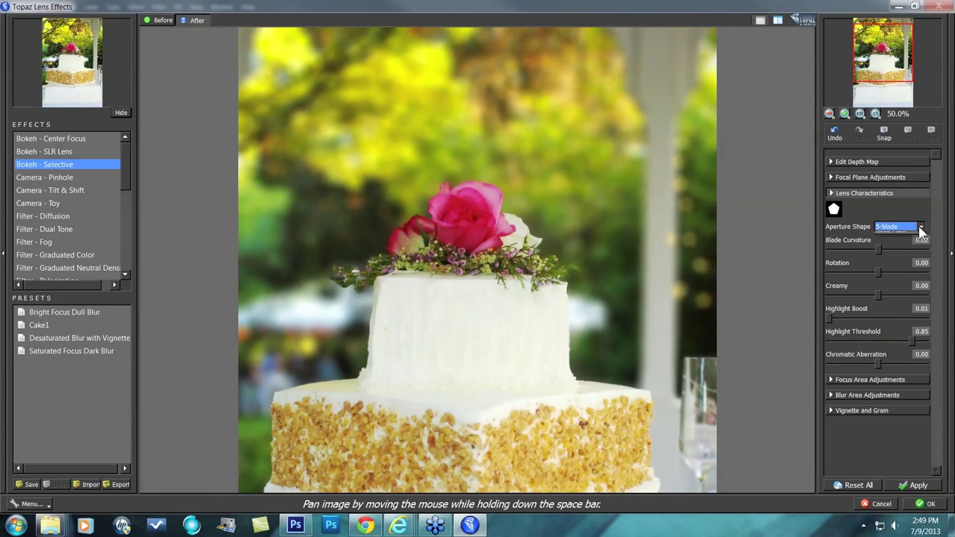
pyautogui.click(897, 238)
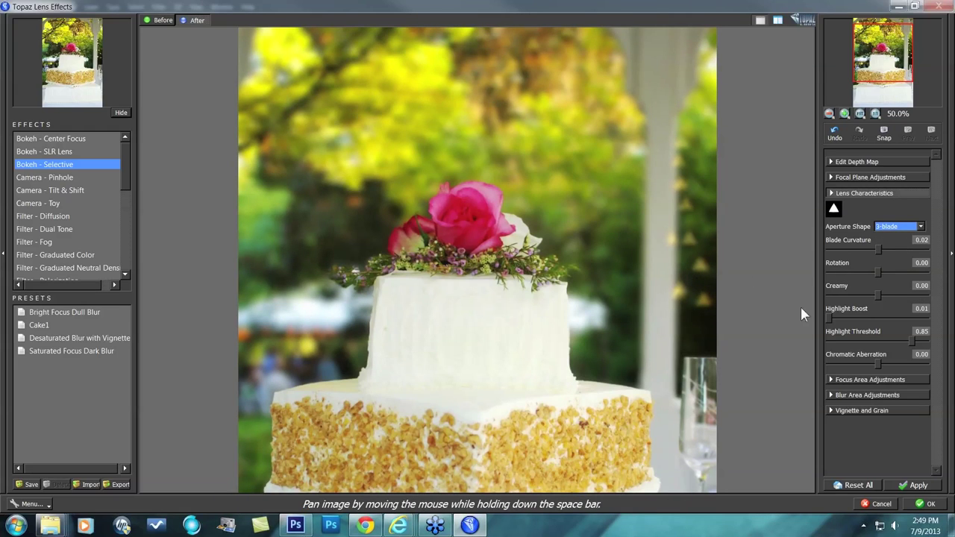
pyautogui.moveTo(877, 275); pyautogui.dragTo(908, 275)
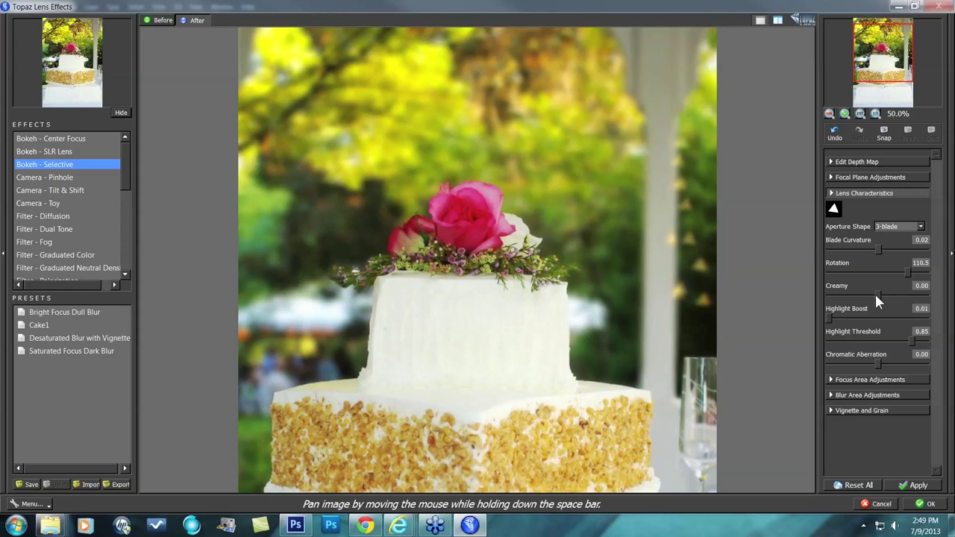
pyautogui.click(916, 229)
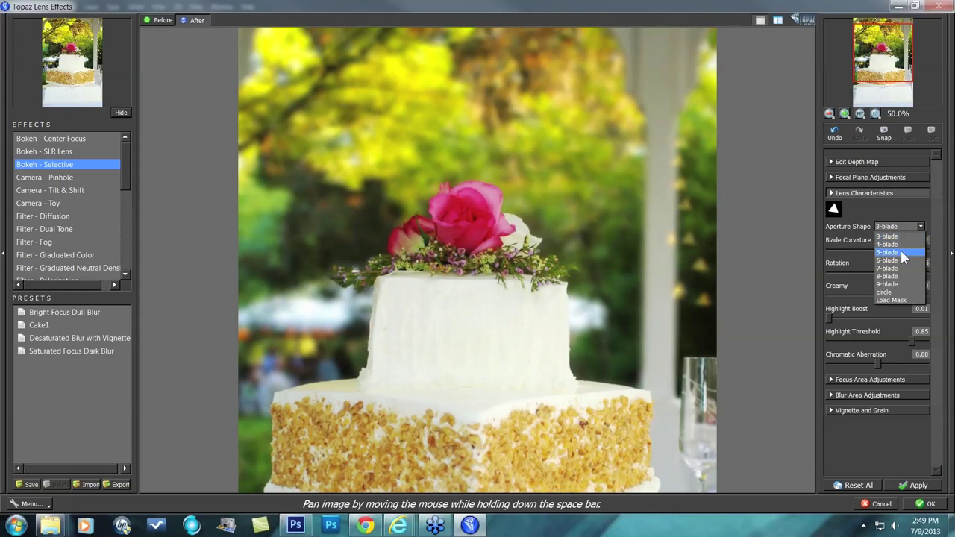
pyautogui.click(901, 252)
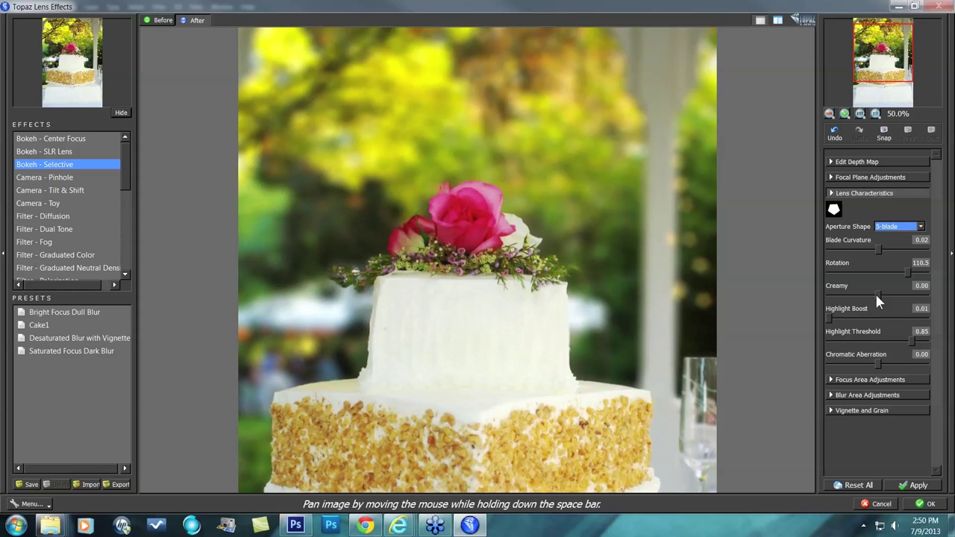
# - Try Creamy values of -0.77 and 0.74 on the bokeh highlights, and settle on 0.09
pyautogui.moveTo(877, 296); pyautogui.dragTo(842, 296)
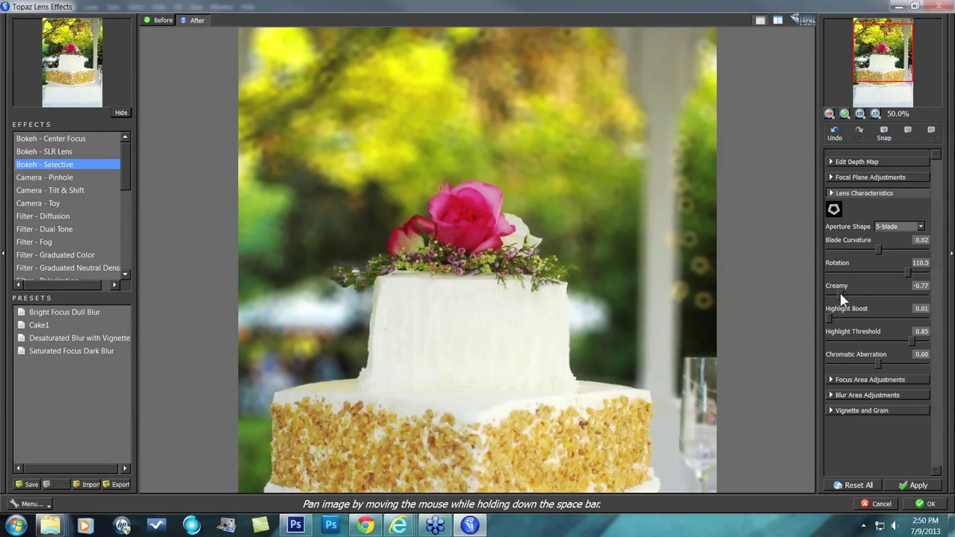
pyautogui.moveTo(842, 295); pyautogui.dragTo(836, 298)
pyautogui.moveTo(837, 297); pyautogui.dragTo(849, 297)
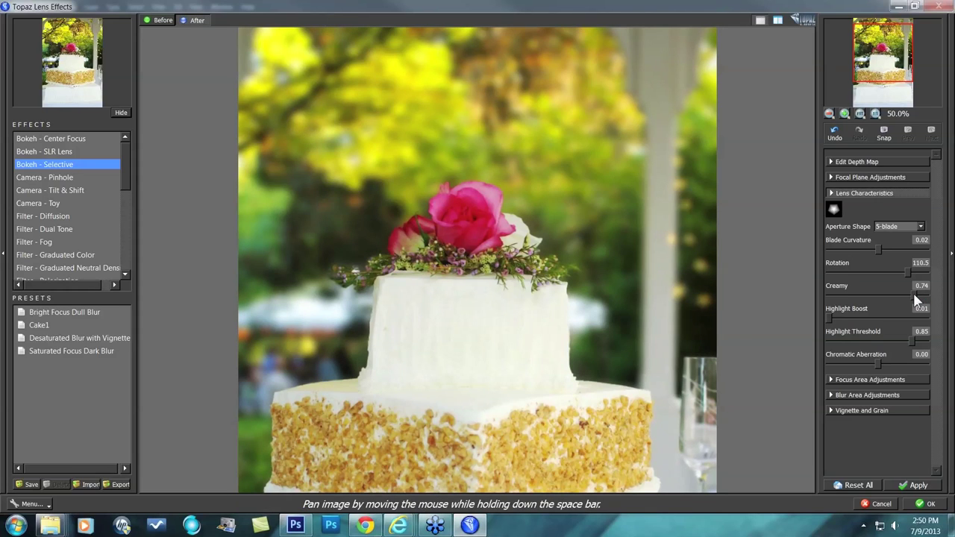
pyautogui.moveTo(897, 295); pyautogui.dragTo(875, 290)
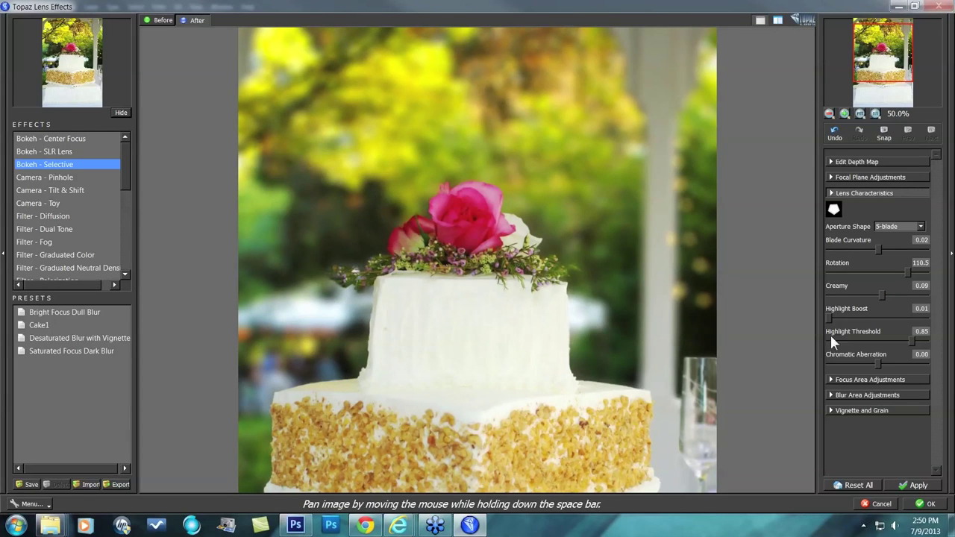
# - Change the aperture shape to circle and raise the highlight boost to 0.21
pyautogui.click(916, 228)
pyautogui.click(893, 296)
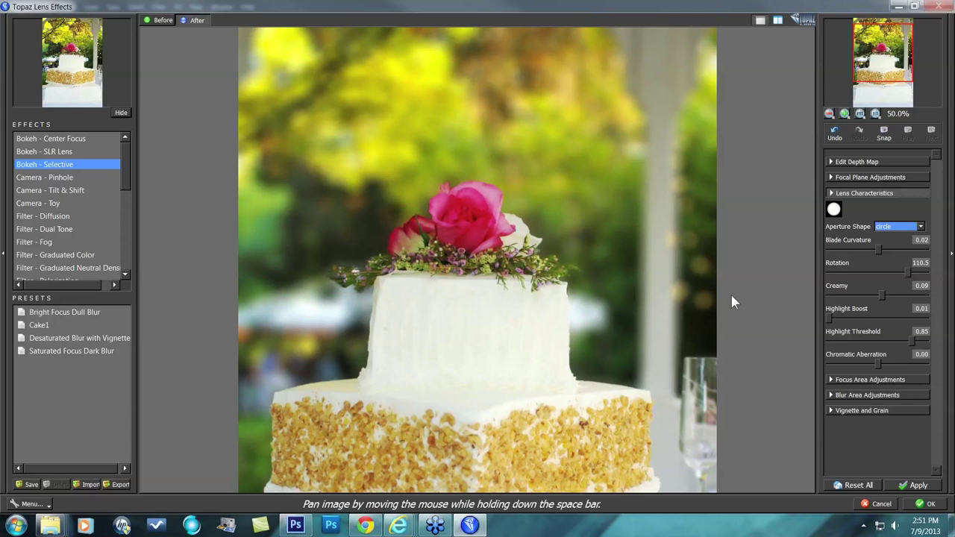
pyautogui.moveTo(828, 319); pyautogui.dragTo(841, 319)
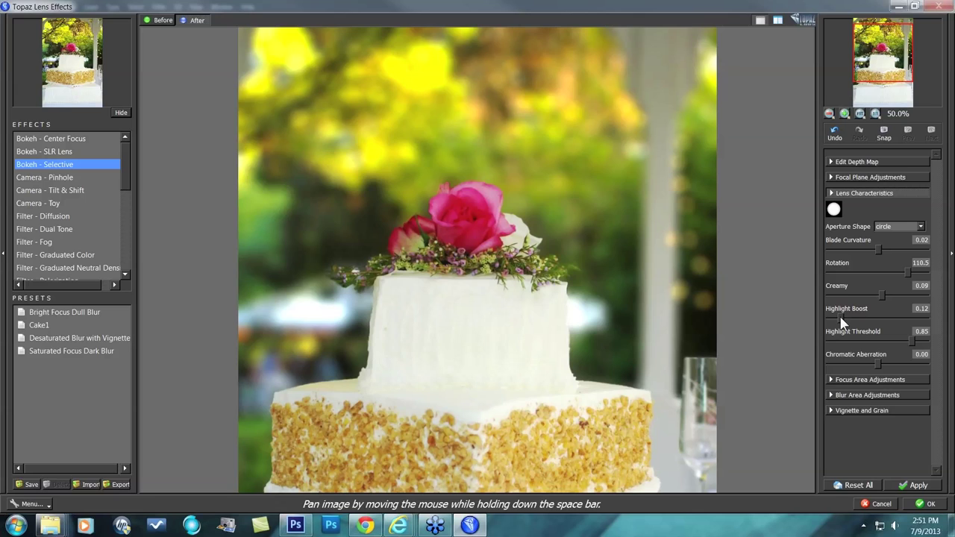
pyautogui.moveTo(844, 316); pyautogui.dragTo(837, 317)
pyautogui.moveTo(838, 317); pyautogui.dragTo(850, 317)
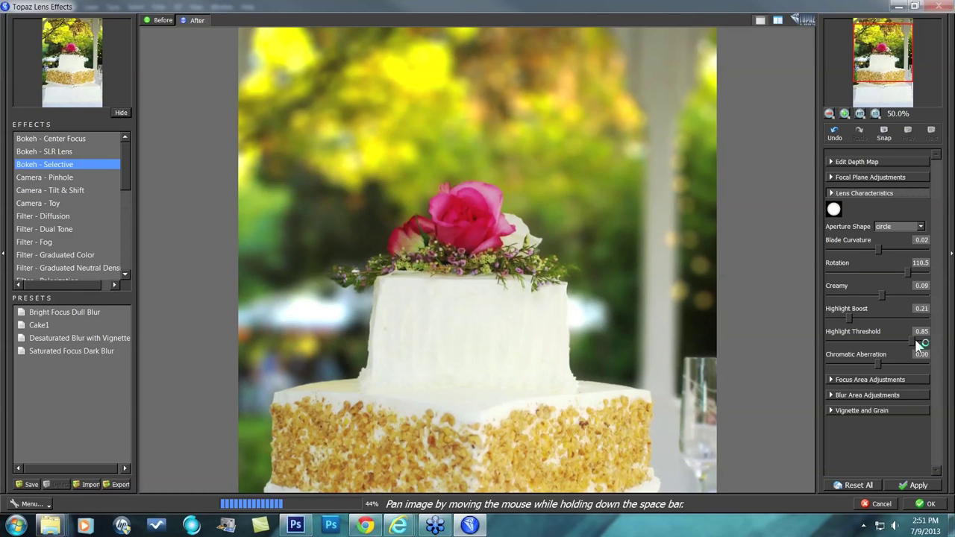
# - Set the highlight threshold to 0.56 and reduce the highlight boost to 0.02
pyautogui.moveTo(916, 344); pyautogui.dragTo(883, 338)
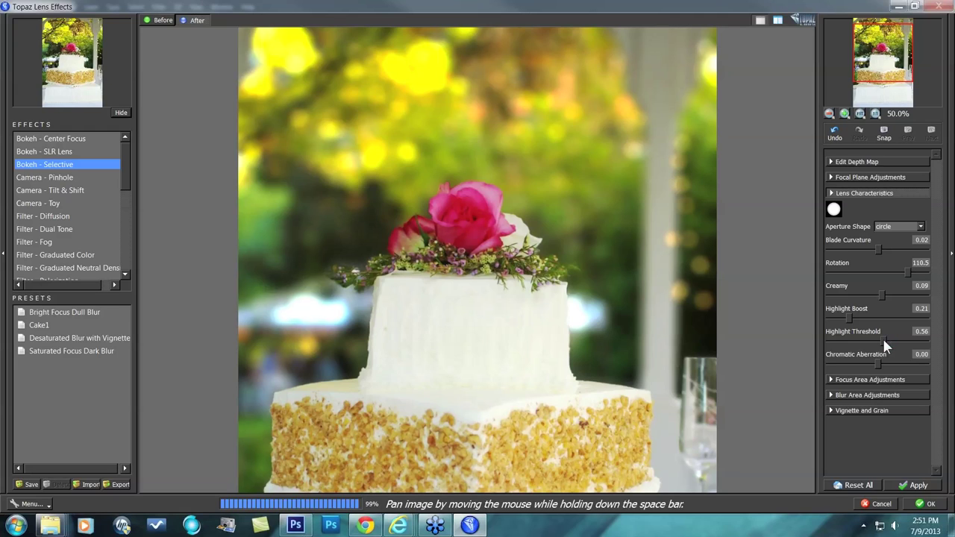
pyautogui.moveTo(847, 315); pyautogui.dragTo(836, 318)
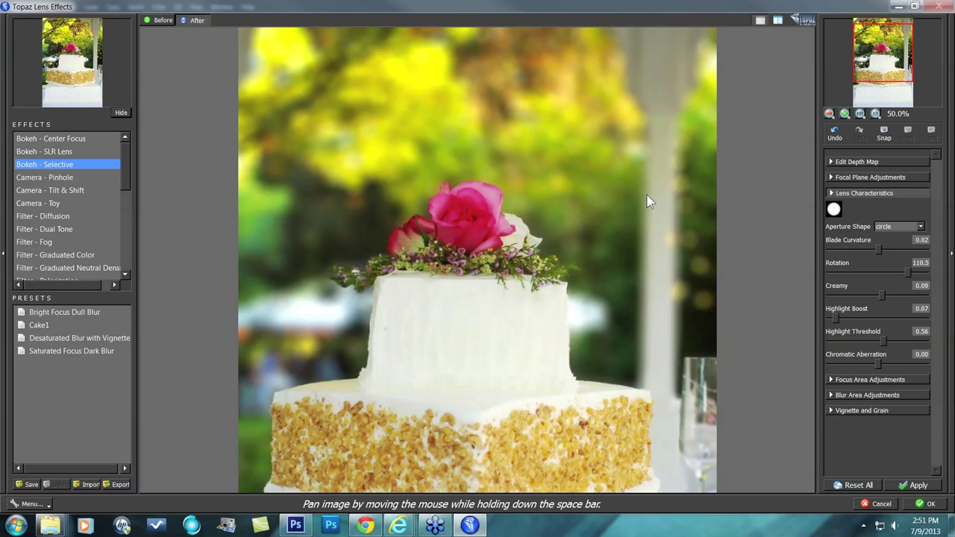
pyautogui.moveTo(836, 318); pyautogui.dragTo(831, 322)
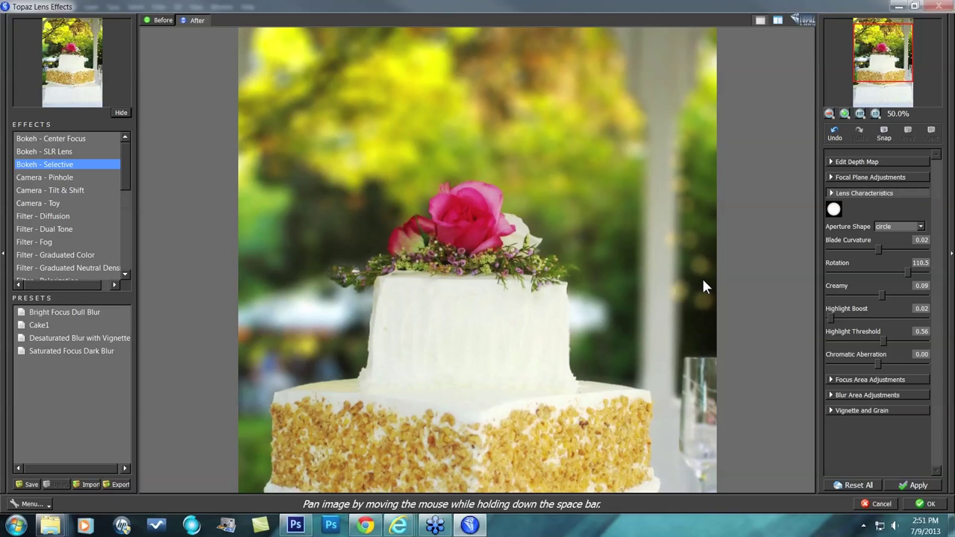
# - Try chromatic aberration shifts in both directions, and close the lens characteristics settings
pyautogui.moveTo(878, 365); pyautogui.dragTo(903, 365)
pyautogui.moveTo(901, 358); pyautogui.dragTo(859, 365)
pyautogui.moveTo(855, 364); pyautogui.dragTo(875, 363)
pyautogui.doubleClick(863, 365)
pyautogui.click(833, 193)
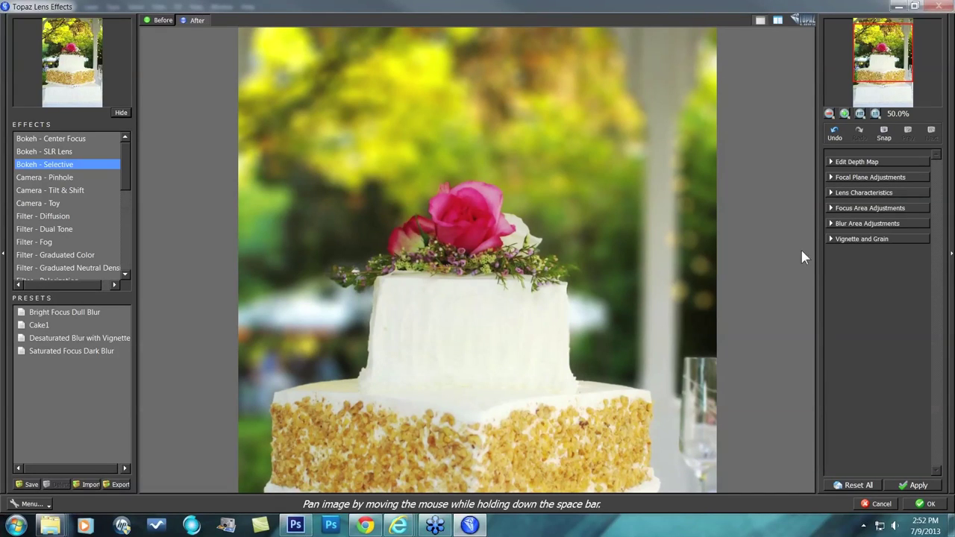
# - Set the focus area's brightness to -0.20 and contrast to -0.15, and adjust its saturation
pyautogui.click(860, 113)
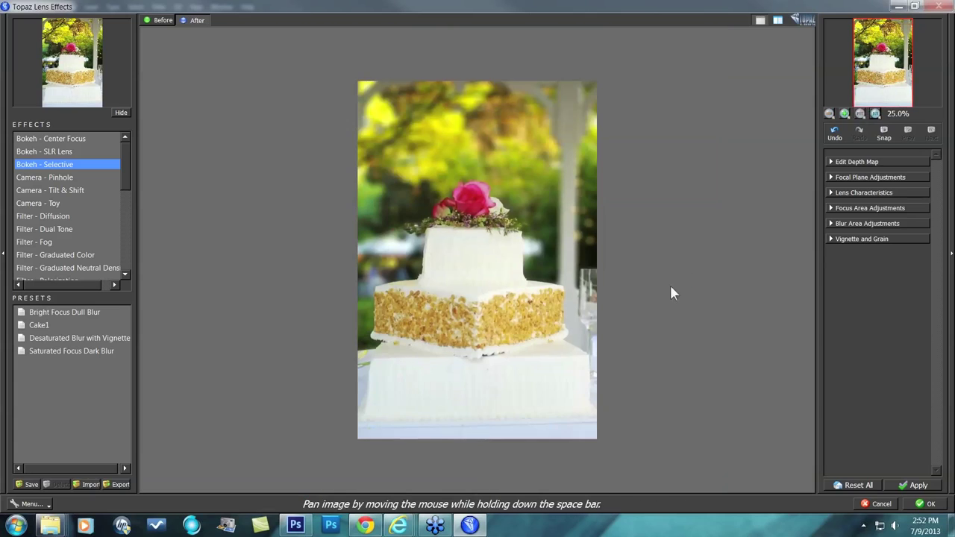
pyautogui.click(833, 209)
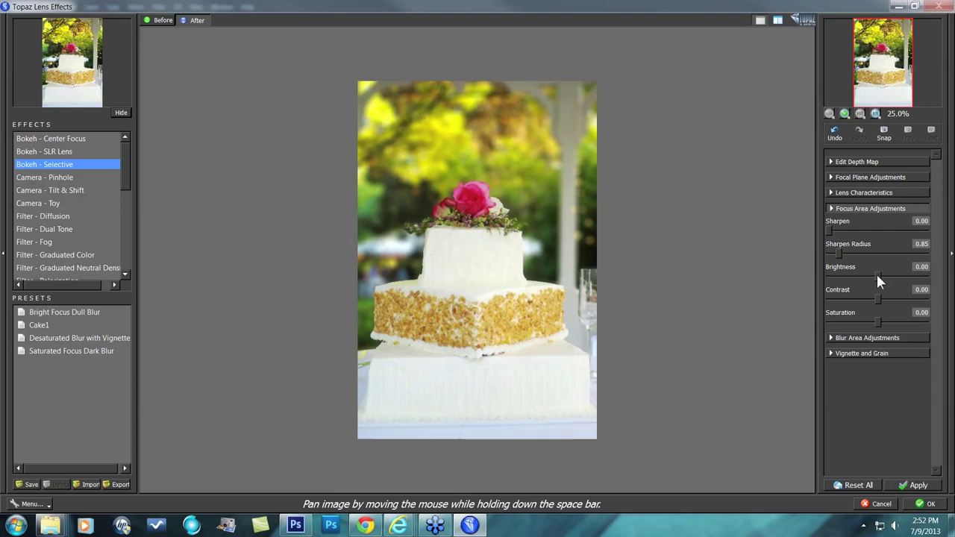
pyautogui.moveTo(880, 276); pyautogui.dragTo(869, 298)
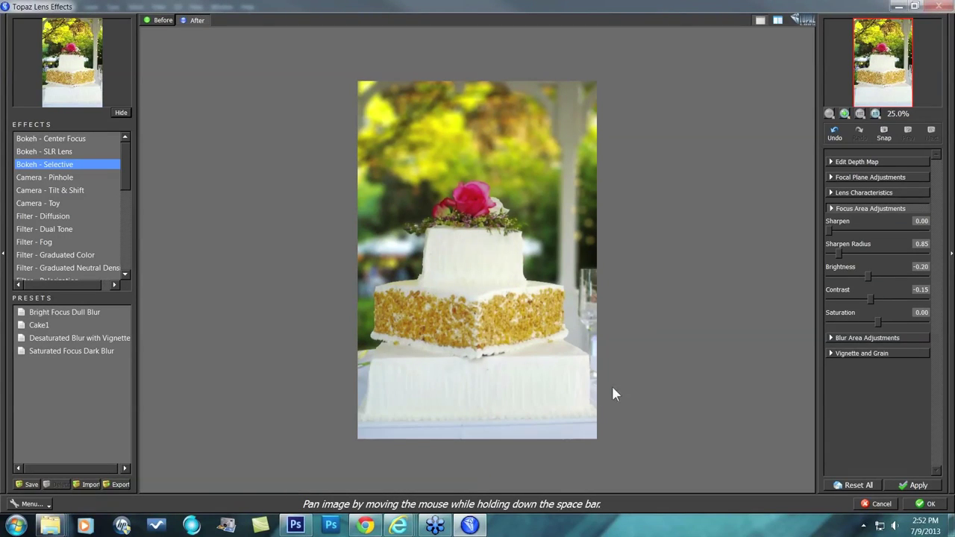
pyautogui.moveTo(869, 295); pyautogui.dragTo(878, 321)
# - Set the blur area's brightness to -0.14 and its saturation to -0.20
pyautogui.click(833, 339)
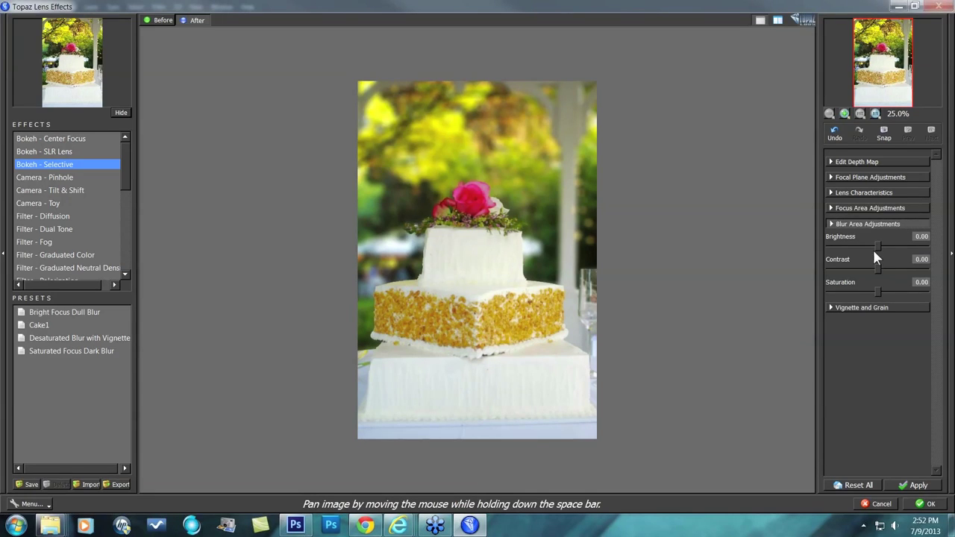
pyautogui.moveTo(876, 242); pyautogui.dragTo(870, 242)
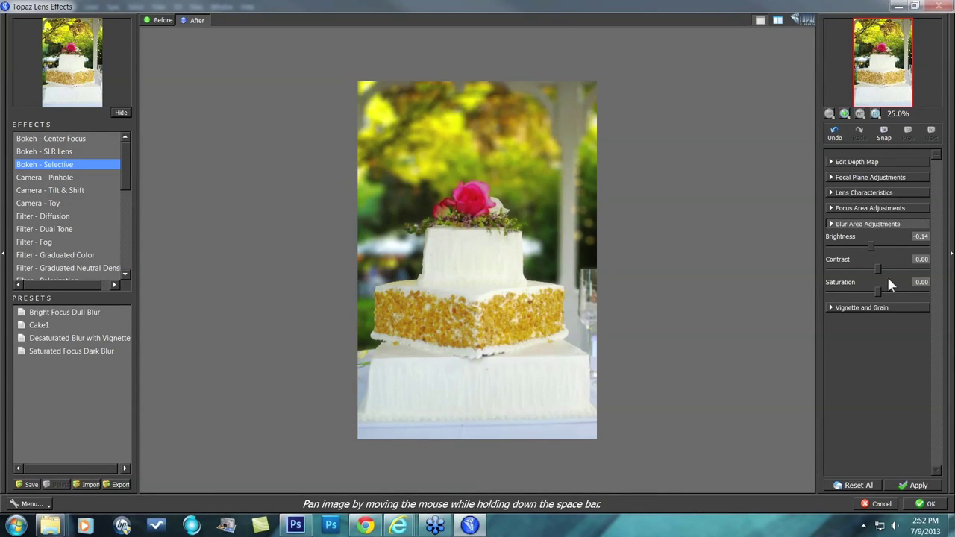
pyautogui.moveTo(877, 289); pyautogui.dragTo(867, 289)
# - Compare the cake preview with the original photo, and apply the selective bokeh effect to the layer
pyautogui.moveTo(597, 319); pyautogui.dragTo(728, 291)
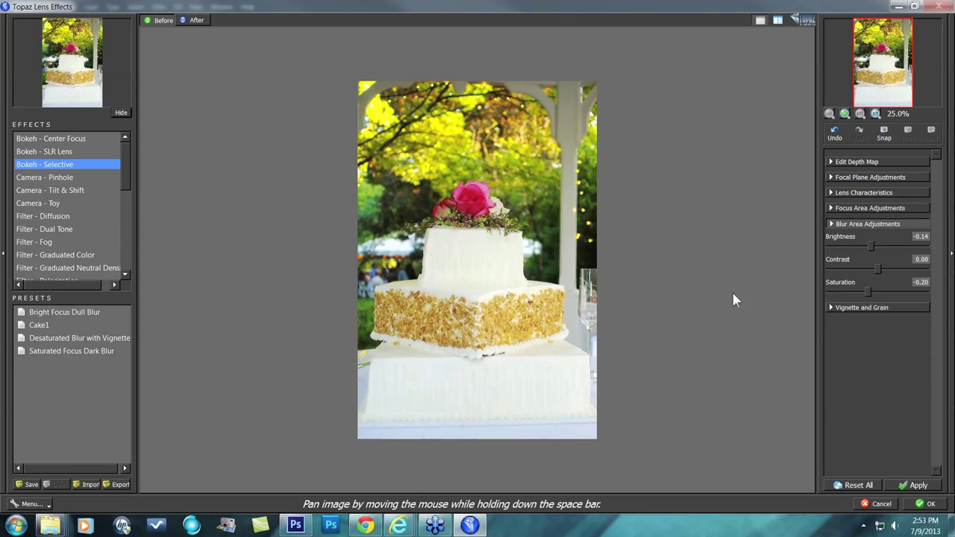
pyautogui.moveTo(733, 300); pyautogui.dragTo(733, 299)
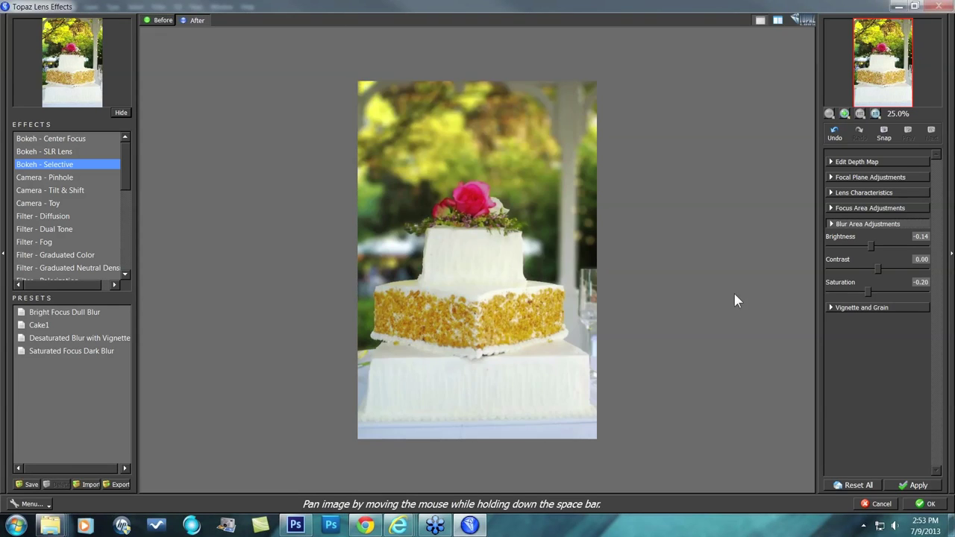
pyautogui.click(930, 504)
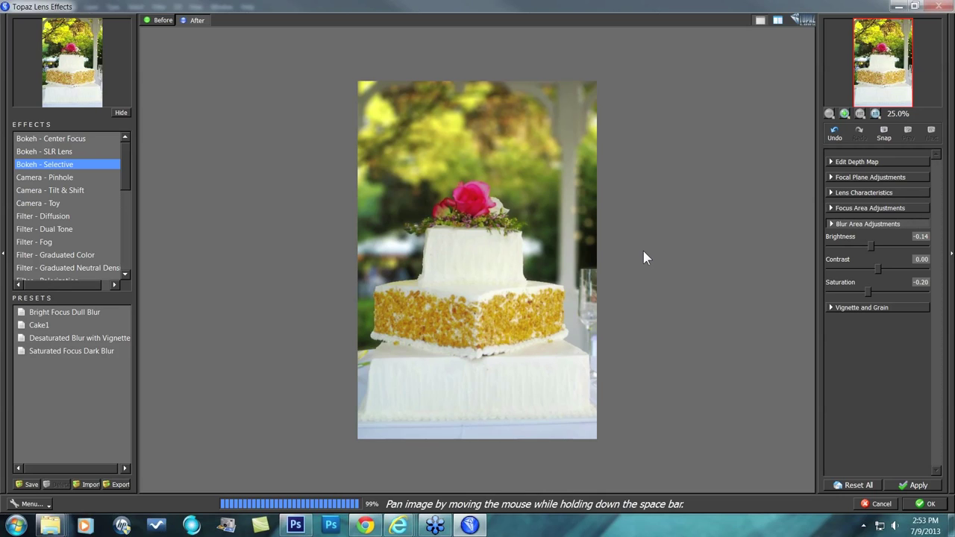
pyautogui.press('Return')
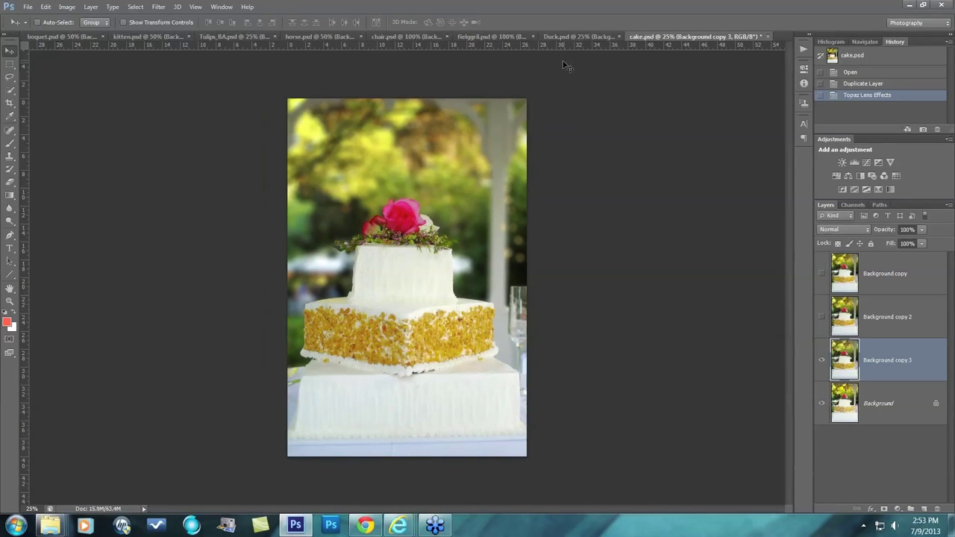
# - Switch to the fielggril.psd photo and inspect the girl's face and hair edges at 200% zoom
pyautogui.click(476, 36)
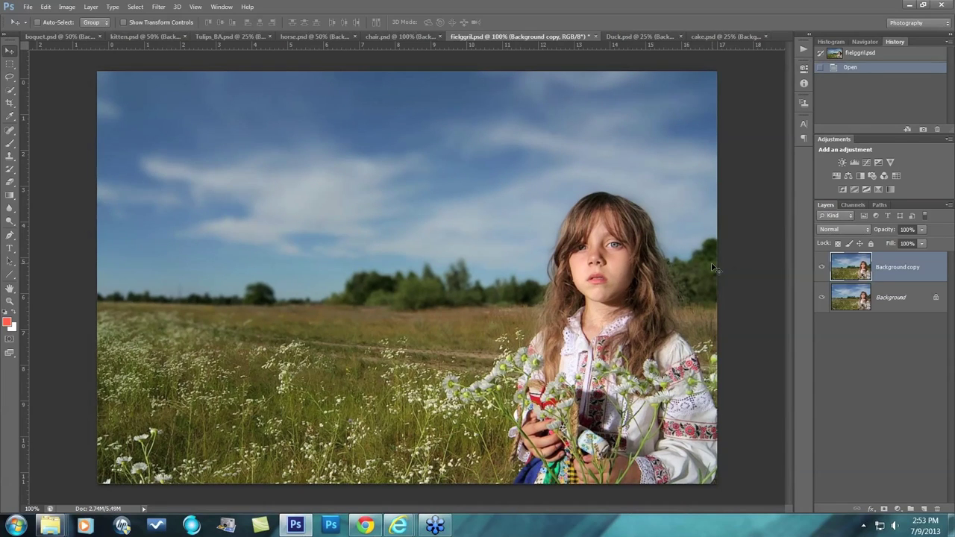
pyautogui.hotkey('ctrl', '+')
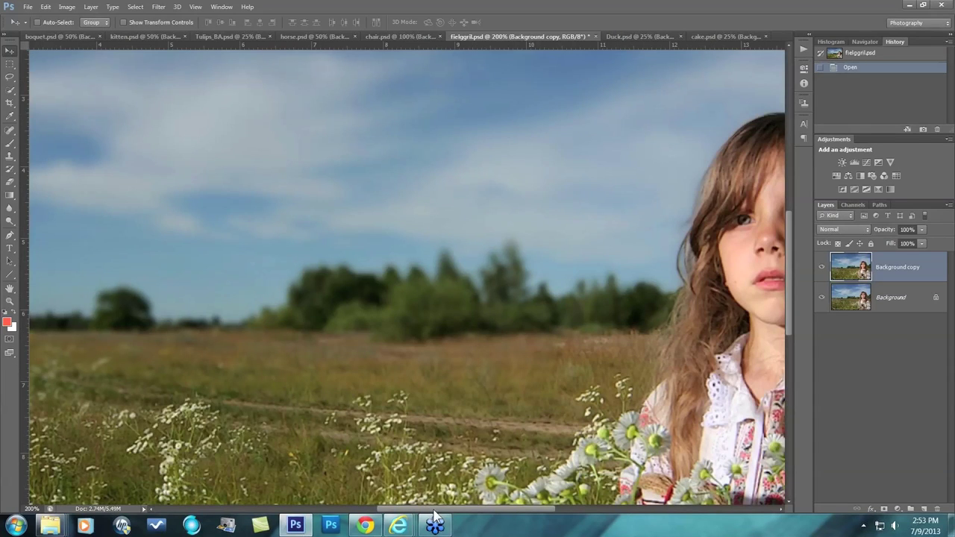
pyautogui.moveTo(433, 510); pyautogui.dragTo(493, 511)
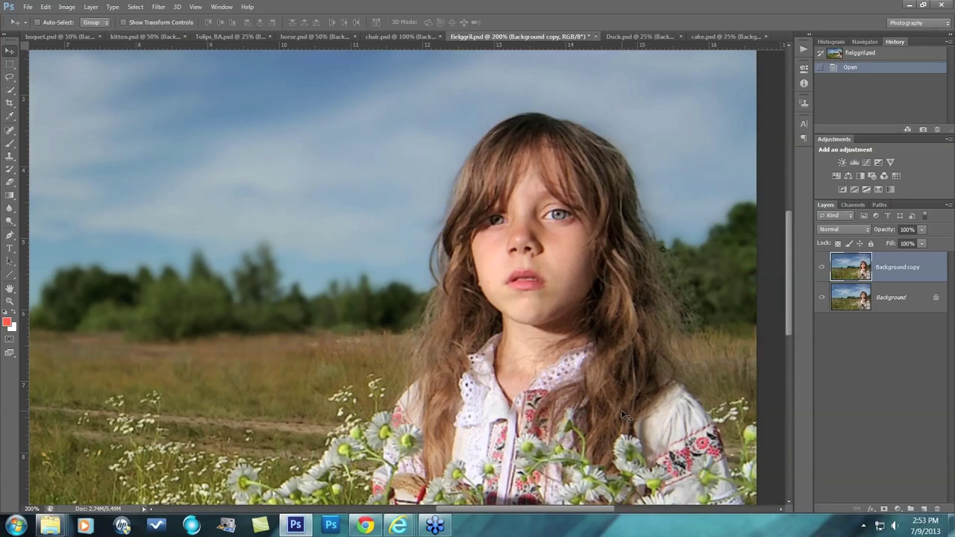
# - Compare the blurred field photo with its original by hiding and showing the Background copy layer several times
pyautogui.click(821, 266)
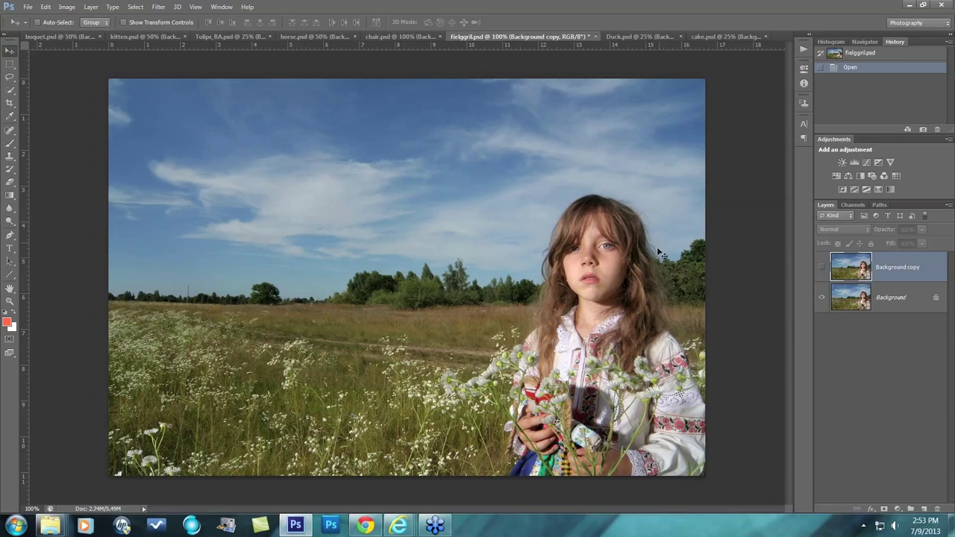
pyautogui.click(821, 266)
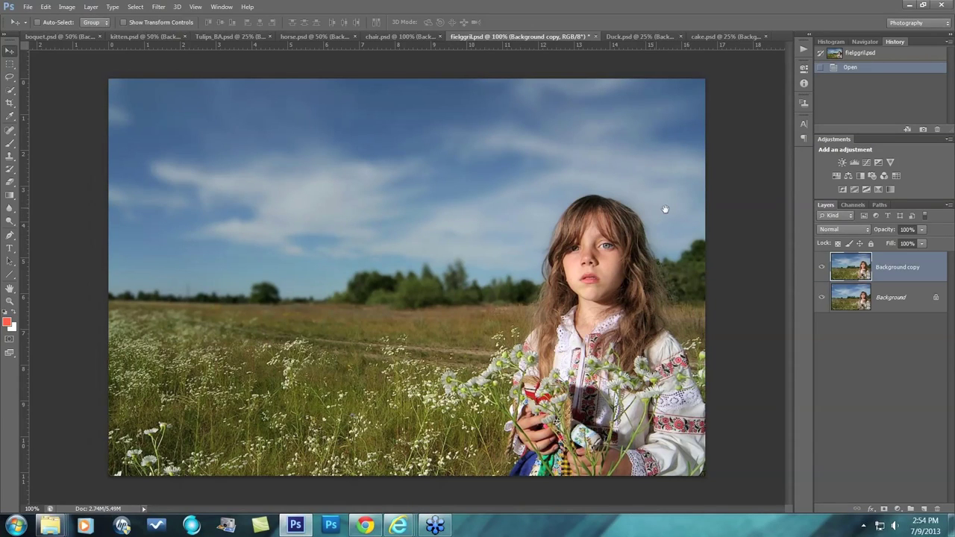
pyautogui.click(822, 268)
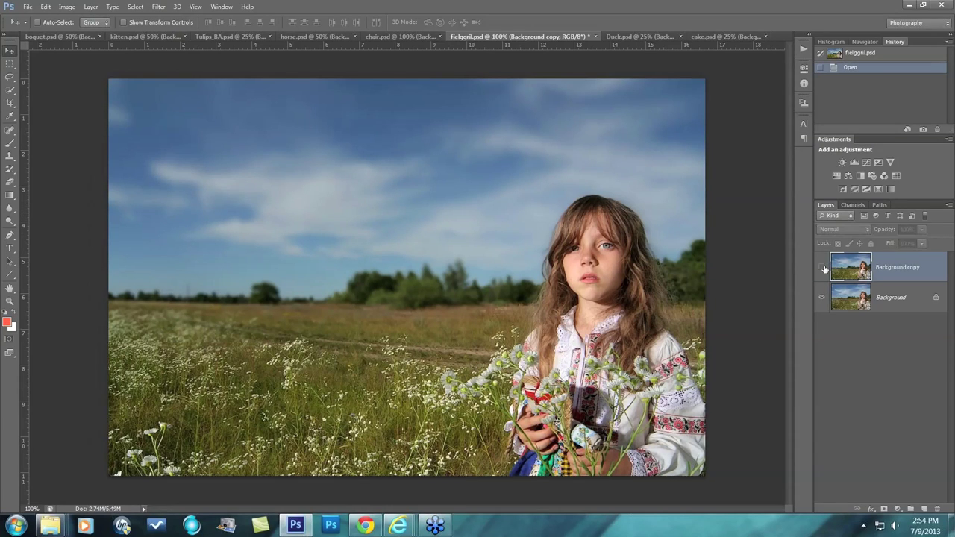
pyautogui.click(823, 267)
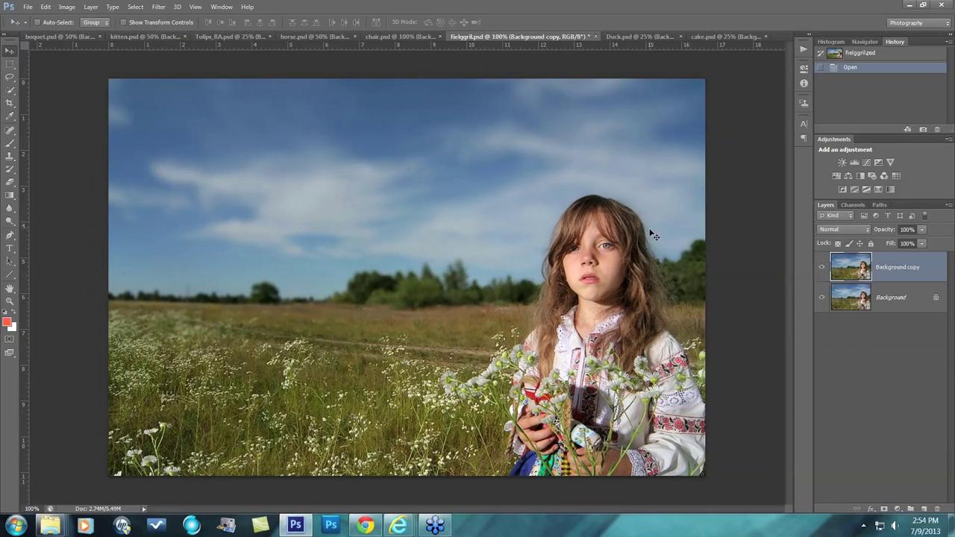
pyautogui.click(822, 267)
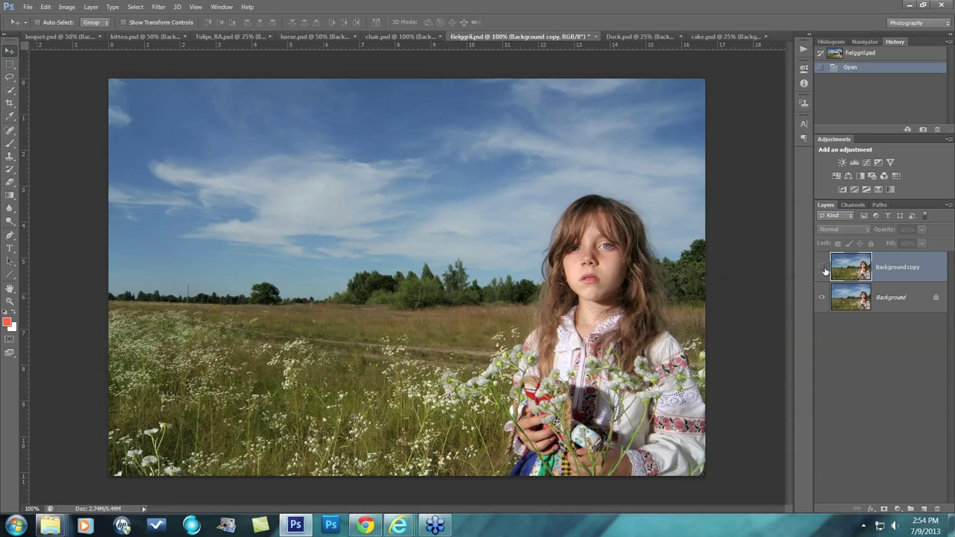
pyautogui.click(822, 267)
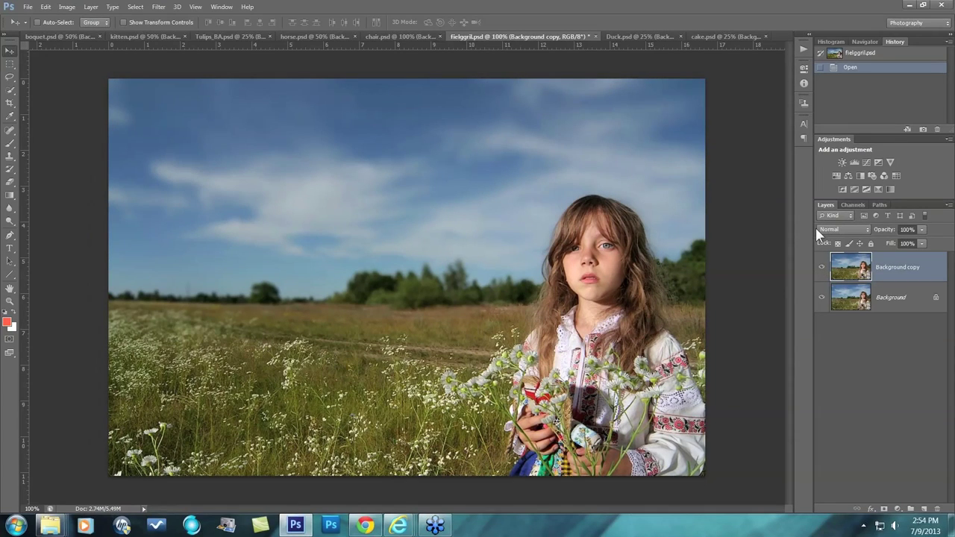